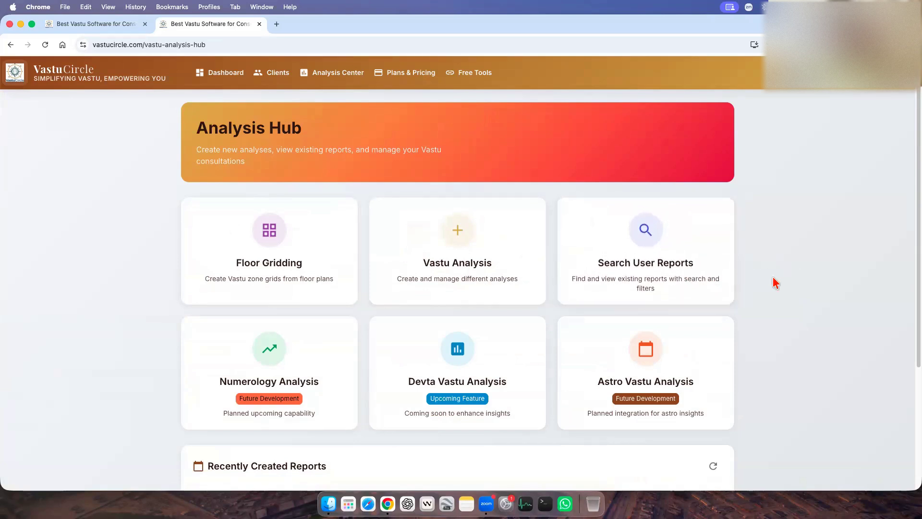
Open the list of all generated reports and return to the Analysis Hub.
{"action": "left_click", "coordinate": [666, 291]}
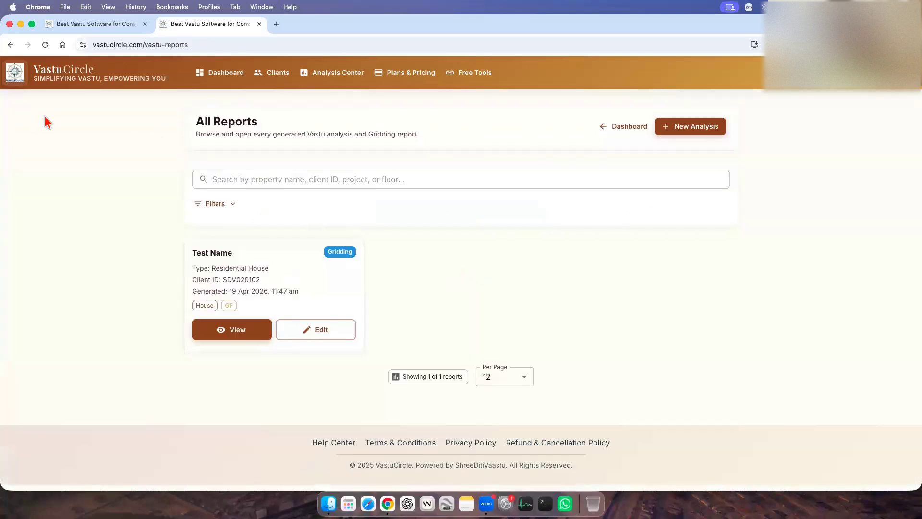
{"action": "left_click", "coordinate": [11, 45]}
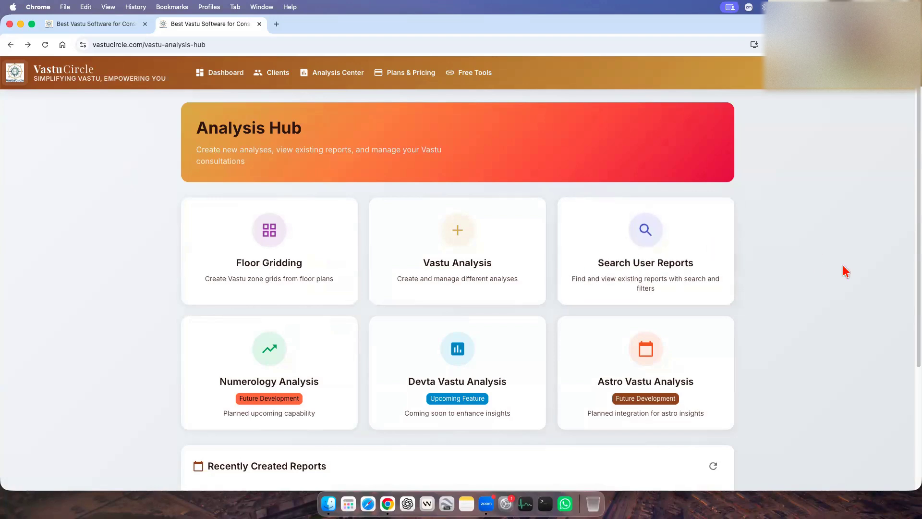
Open Vastu Analysis and select the existing test client for the analysis.
{"action": "left_click", "coordinate": [487, 289]}
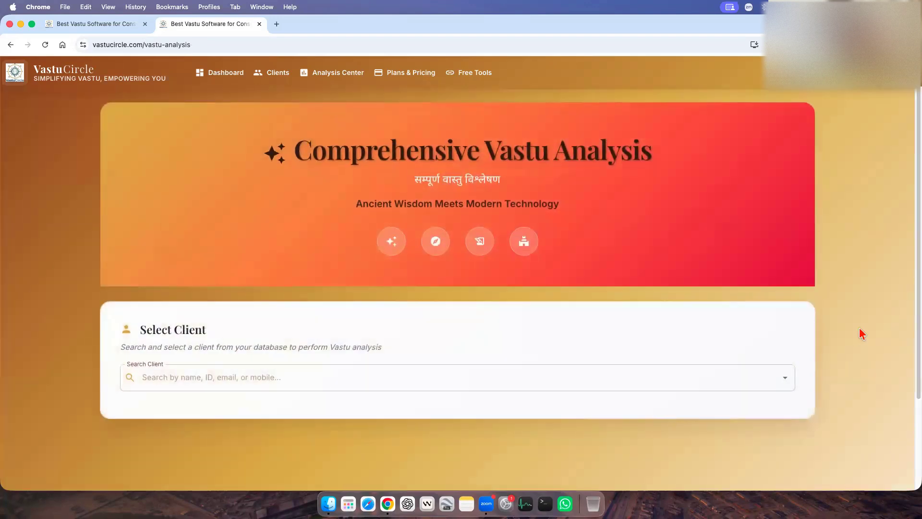
{"action": "scroll", "coordinate": [507, 189], "scroll_direction": "down", "scroll_amount": 1}
{"action": "scroll", "coordinate": [540, 233], "scroll_direction": "up", "scroll_amount": 1}
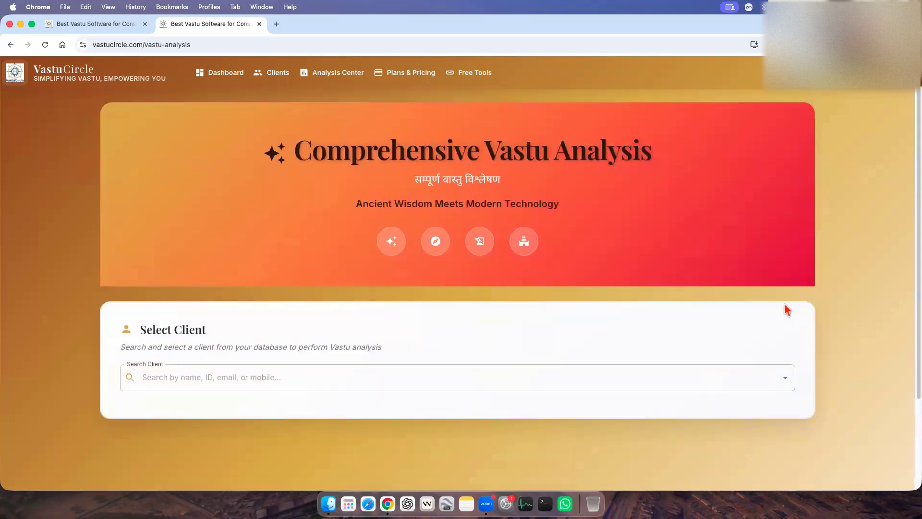
{"action": "scroll", "coordinate": [506, 309], "scroll_direction": "down", "scroll_amount": 2}
{"action": "left_click", "coordinate": [204, 284]}
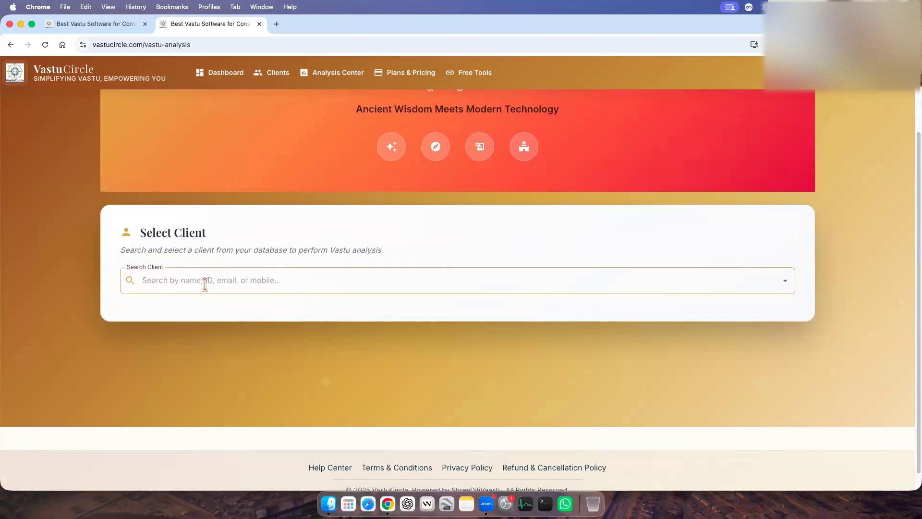
{"action": "left_click", "coordinate": [194, 283]}
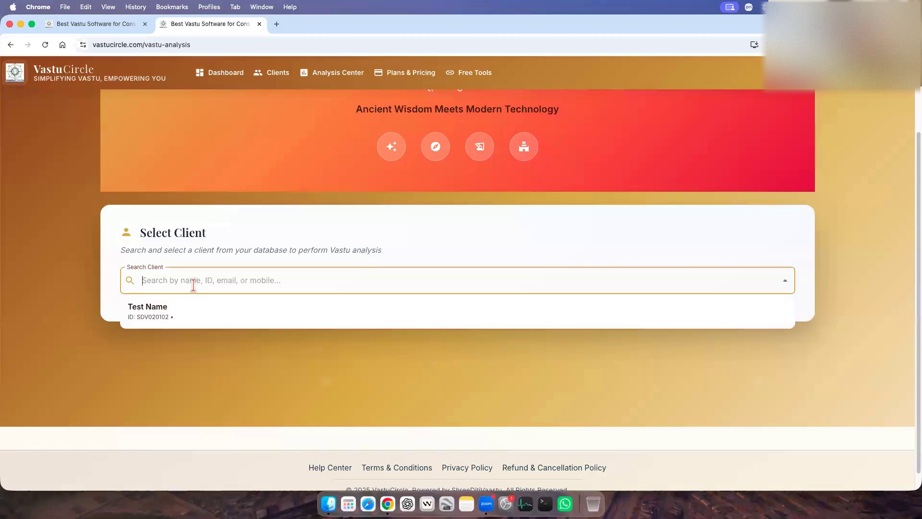
{"action": "left_click", "coordinate": [187, 312]}
{"action": "scroll", "coordinate": [307, 307], "scroll_direction": "down", "scroll_amount": 4}
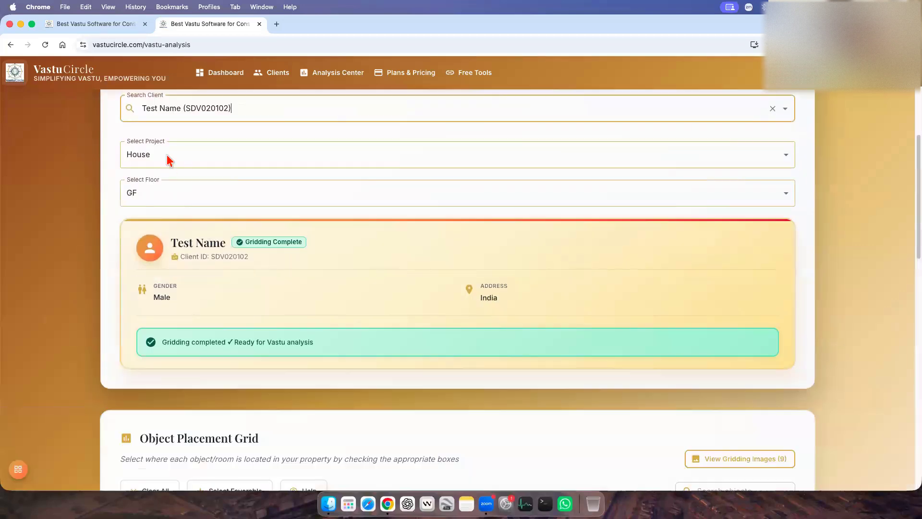
Choose House as the client's project and GF as the floor to analyse.
{"action": "left_click", "coordinate": [166, 166]}
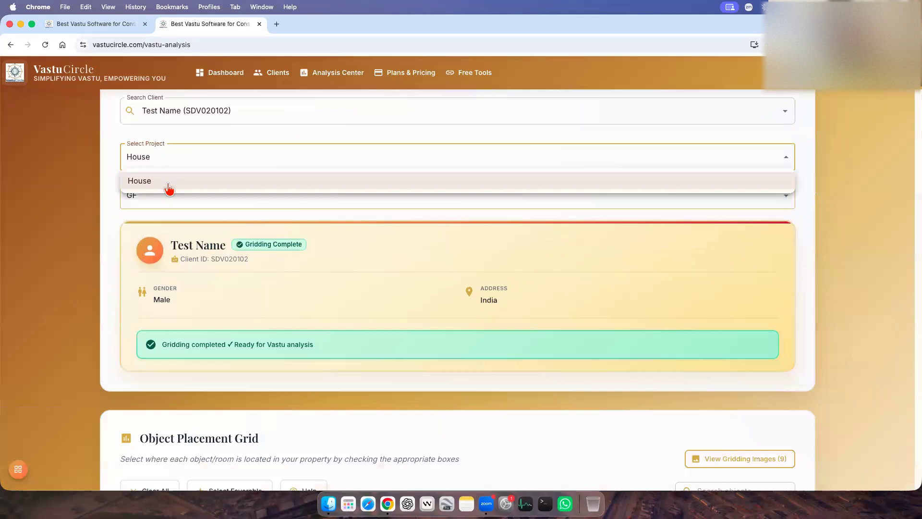
{"action": "left_click", "coordinate": [170, 188]}
{"action": "left_click", "coordinate": [194, 192]}
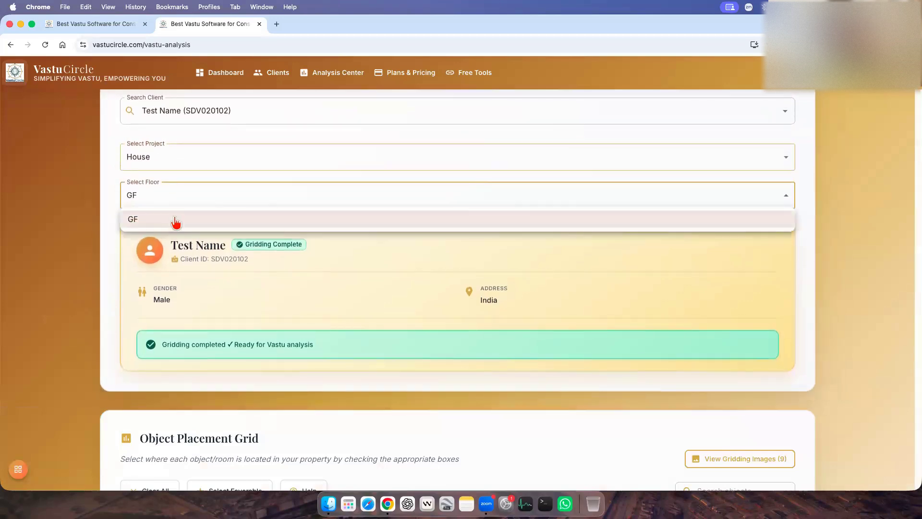
{"action": "left_click", "coordinate": [175, 221]}
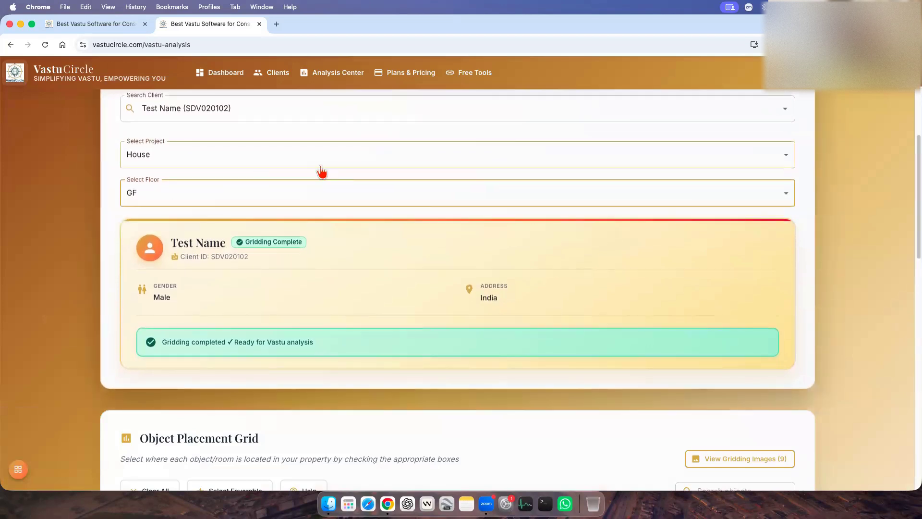
{"action": "left_click", "coordinate": [314, 164]}
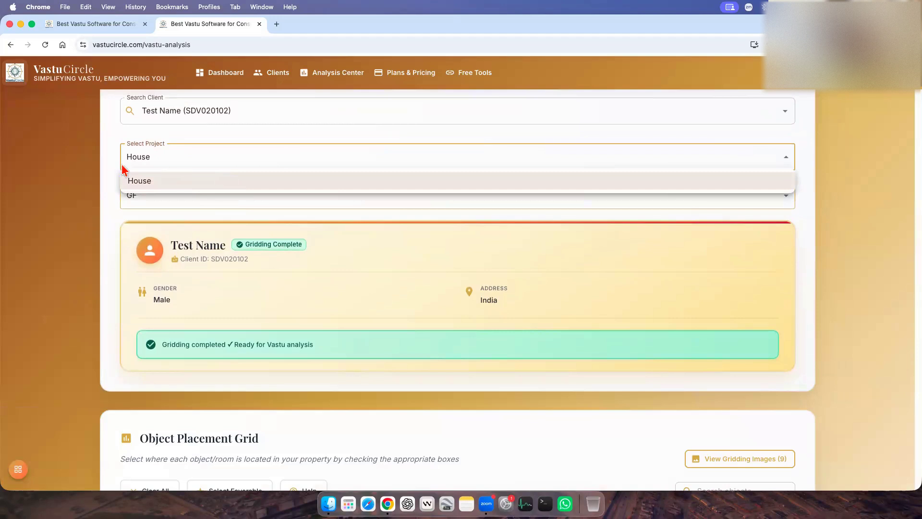
{"action": "left_click", "coordinate": [124, 186]}
{"action": "left_click", "coordinate": [191, 201]}
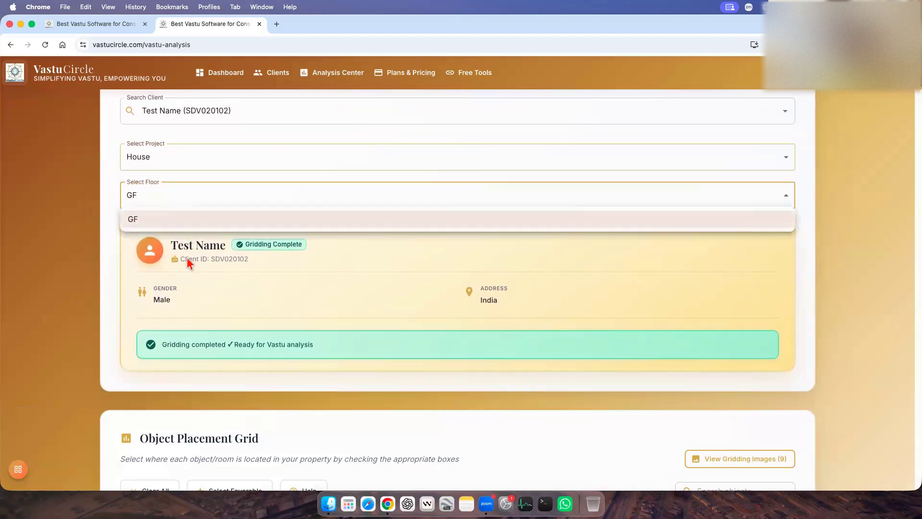
{"action": "left_click", "coordinate": [191, 221]}
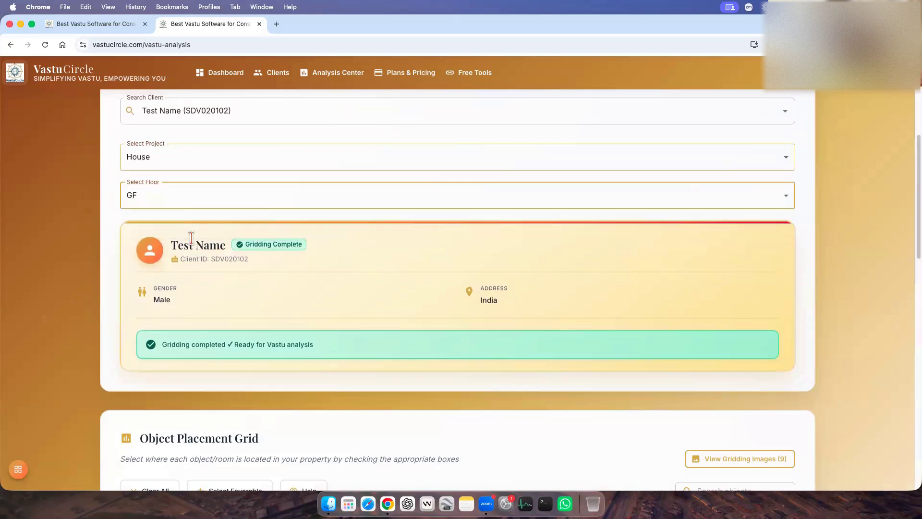
Look through the Rooms & Spaces, Appliances and Plot & House Objects categories of the Object Placement Grid, returning to Common Objects.
{"action": "scroll", "coordinate": [221, 275], "scroll_direction": "up", "scroll_amount": 4}
{"action": "scroll", "coordinate": [250, 279], "scroll_direction": "down", "scroll_amount": 1}
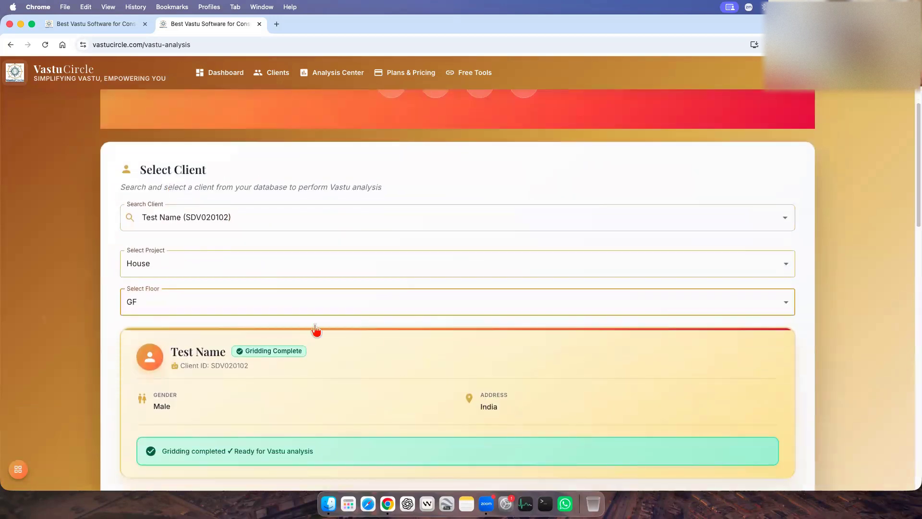
{"action": "scroll", "coordinate": [420, 336], "scroll_direction": "down", "scroll_amount": 6}
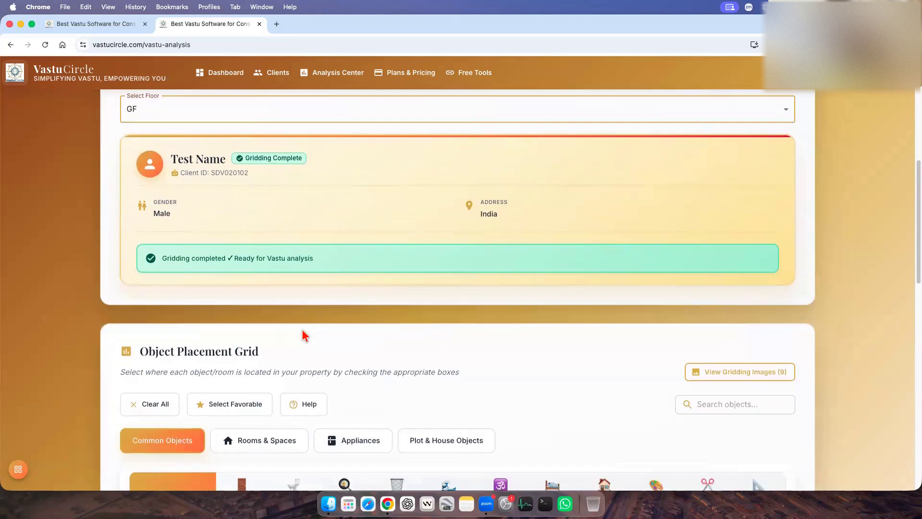
{"action": "scroll", "coordinate": [418, 319], "scroll_direction": "down", "scroll_amount": 5}
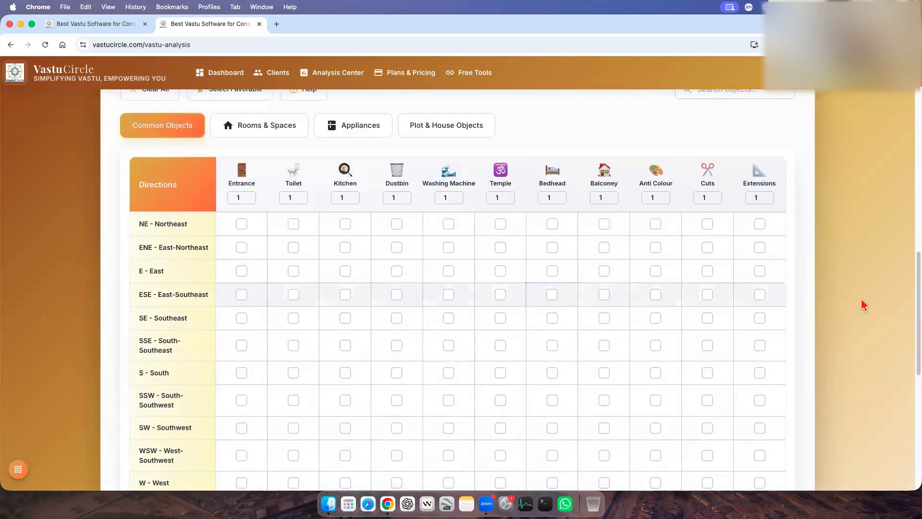
{"action": "scroll", "coordinate": [842, 294], "scroll_direction": "up", "scroll_amount": 2}
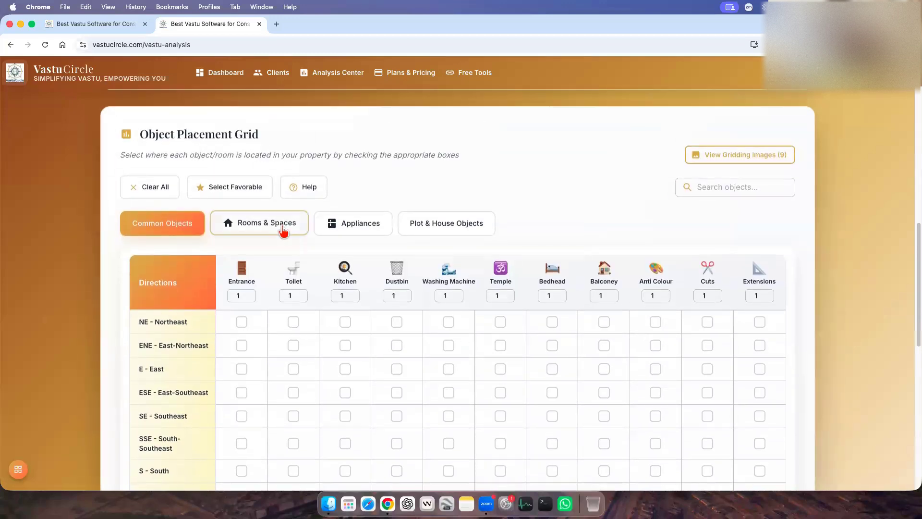
{"action": "left_click", "coordinate": [283, 230]}
{"action": "left_click", "coordinate": [354, 232]}
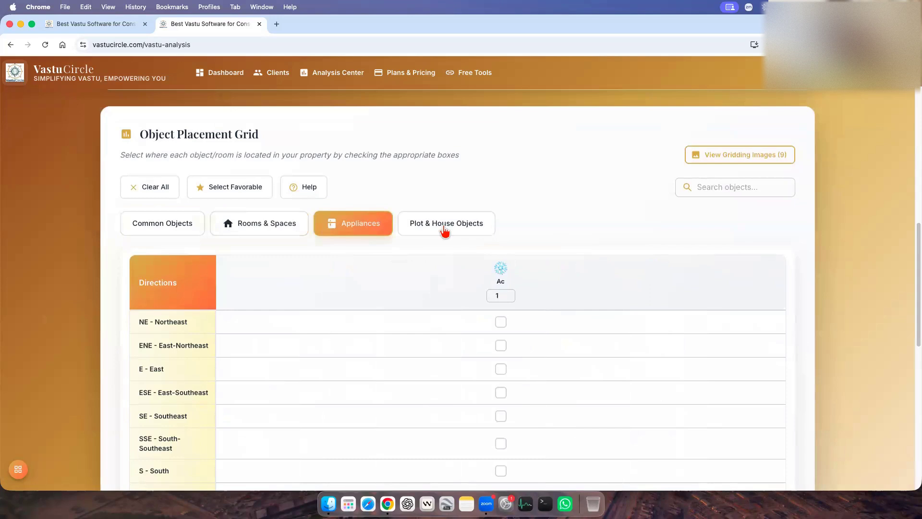
{"action": "left_click", "coordinate": [445, 231]}
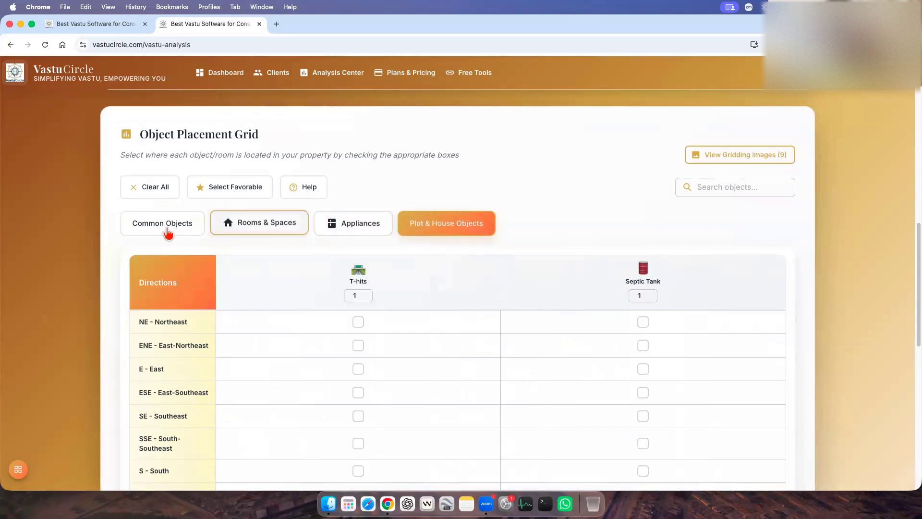
{"action": "left_click", "coordinate": [163, 227]}
Examine the object columns and direction rows of the Common Objects placement grid.
{"action": "scroll", "coordinate": [821, 346], "scroll_direction": "down", "scroll_amount": 2}
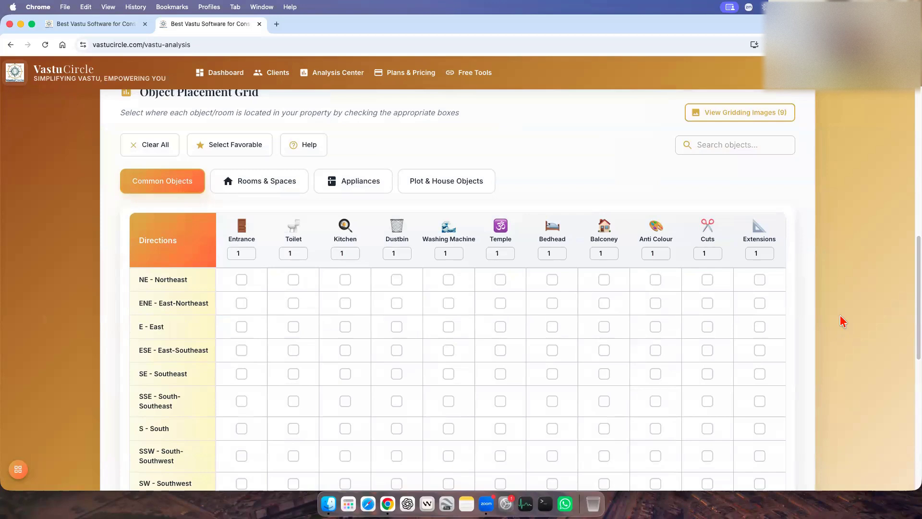
{"action": "scroll", "coordinate": [843, 321], "scroll_direction": "down", "scroll_amount": 4}
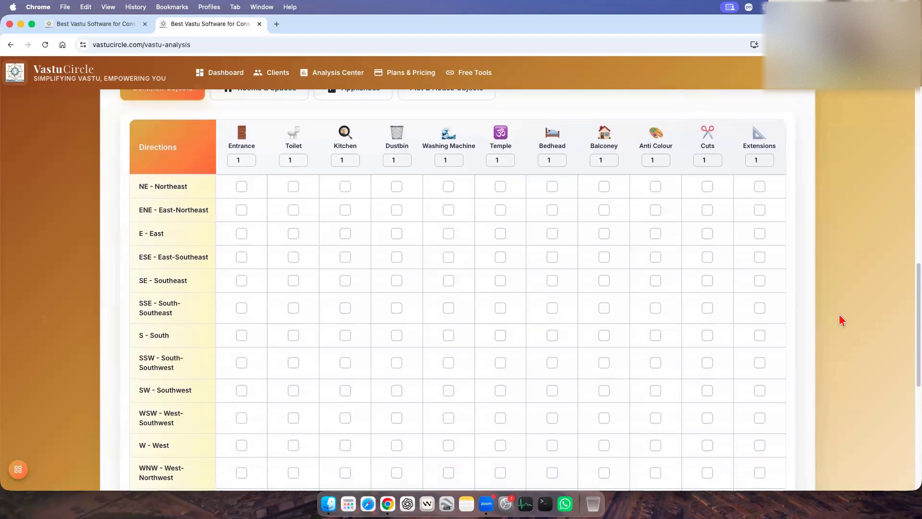
{"action": "scroll", "coordinate": [842, 321], "scroll_direction": "down", "scroll_amount": 1}
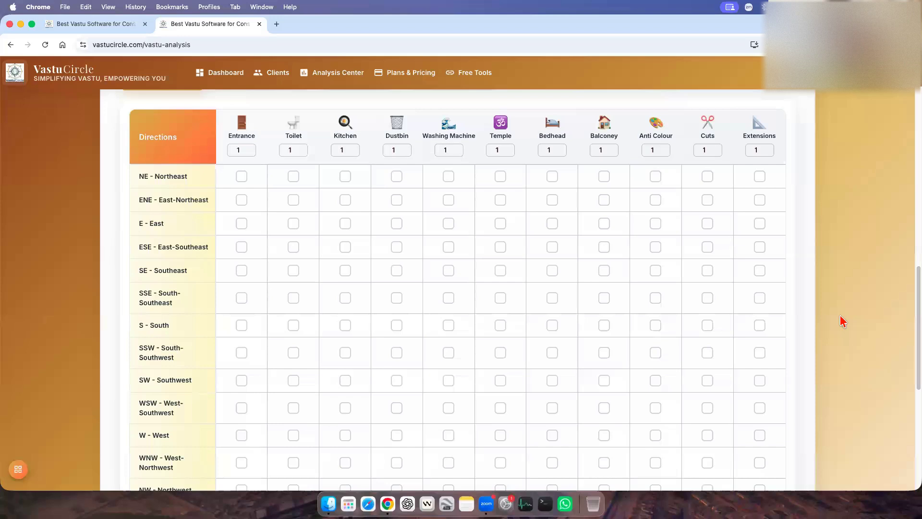
{"action": "scroll", "coordinate": [379, 161], "scroll_direction": "down", "scroll_amount": 1}
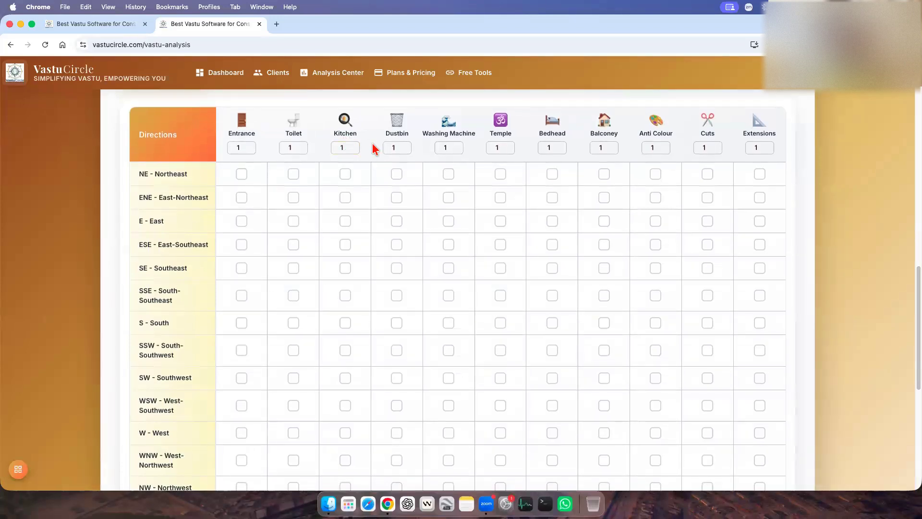
{"action": "scroll", "coordinate": [474, 205], "scroll_direction": "up", "scroll_amount": 3}
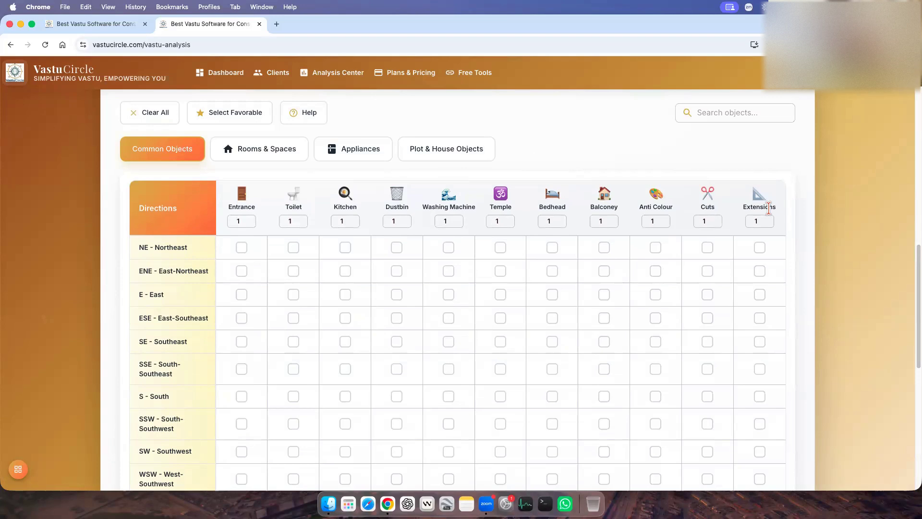
{"action": "scroll", "coordinate": [840, 221], "scroll_direction": "up", "scroll_amount": 1}
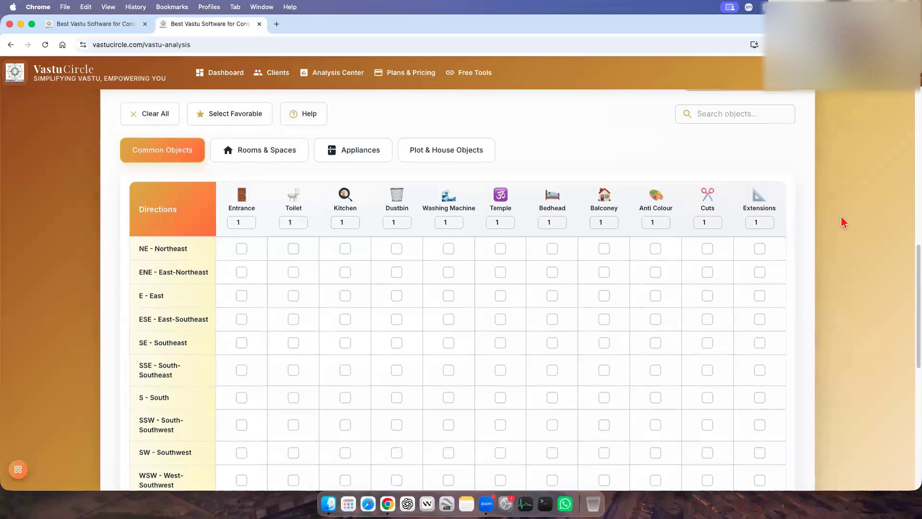
Review which objects Rooms & Spaces, Appliances and Plot & House Objects offer, and switch back to Common Objects.
{"action": "left_click", "coordinate": [263, 158]}
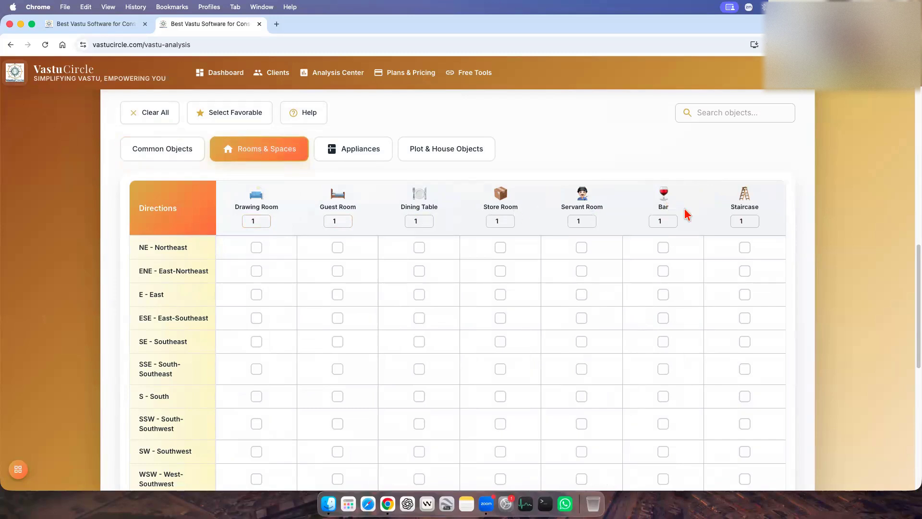
{"action": "left_click", "coordinate": [356, 157]}
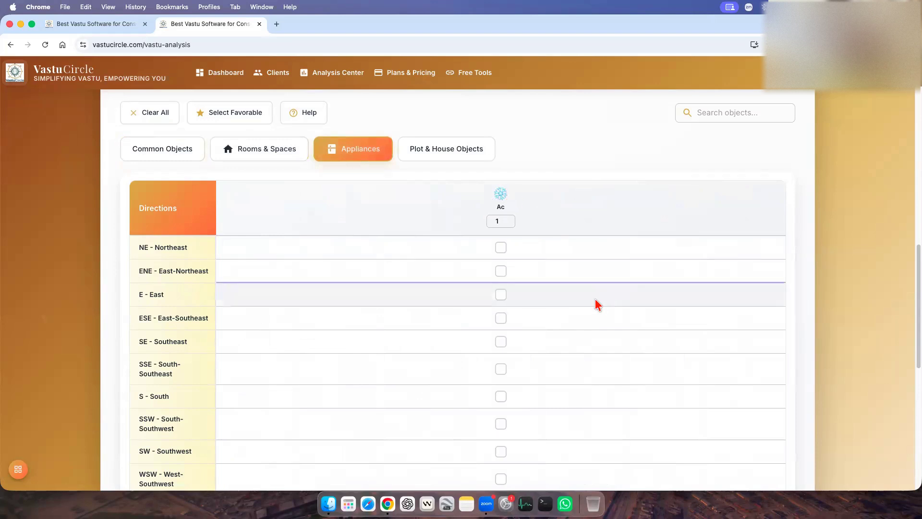
{"action": "left_click", "coordinate": [445, 155]}
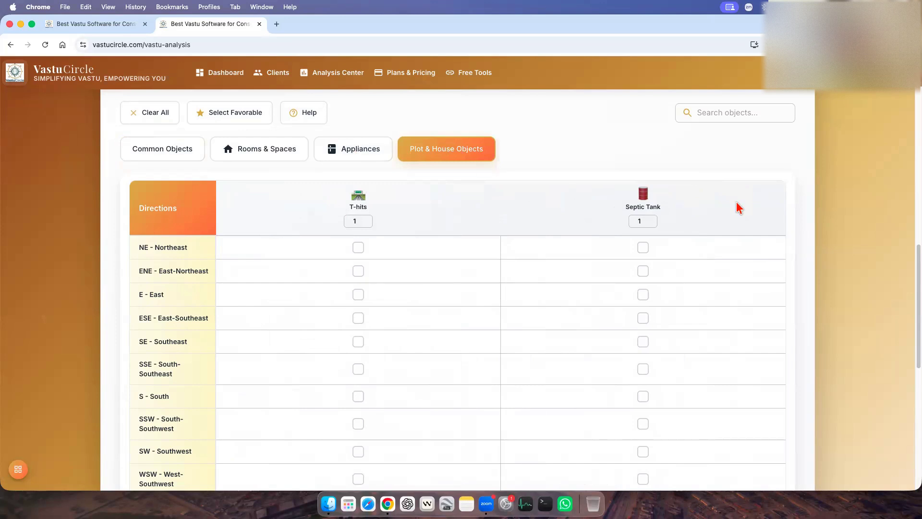
{"action": "left_click", "coordinate": [193, 157]}
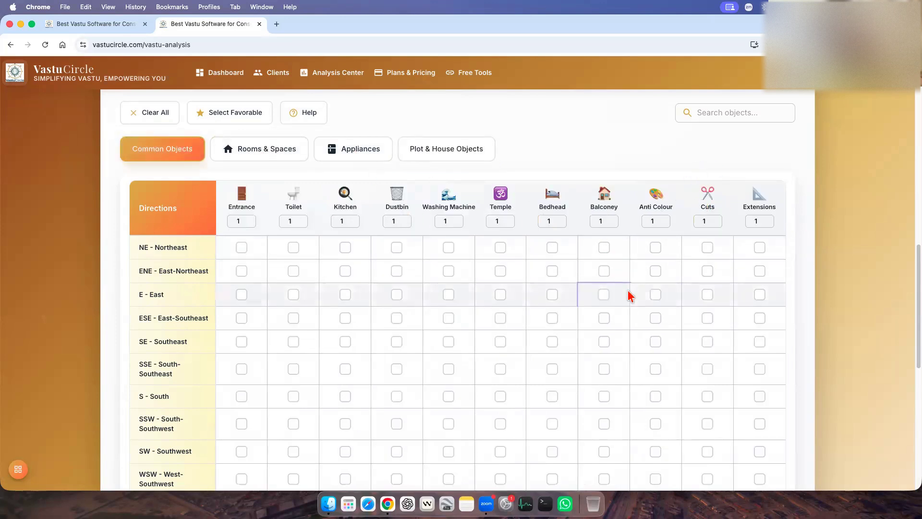
Try filtering the Common Objects grid with the search terms "hi", "thi" and "t-h".
{"action": "left_click", "coordinate": [713, 113]}
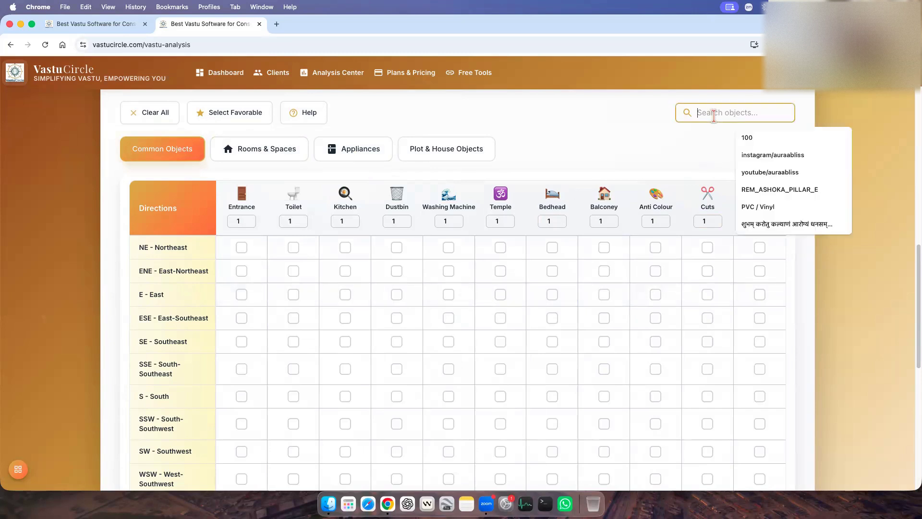
{"action": "type", "text": "hi"}
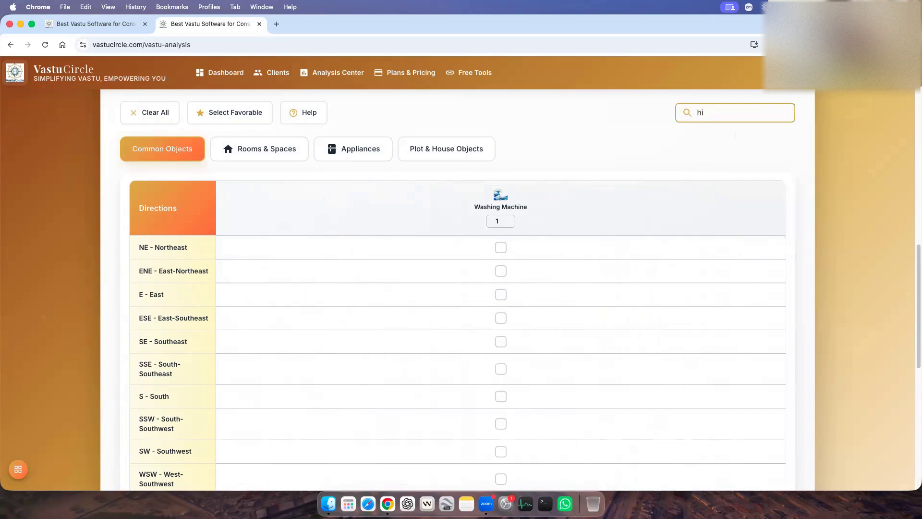
{"action": "key", "text": "BackSpace"}
{"action": "key", "text": "BackSpace"}
{"action": "type", "text": "thi"}
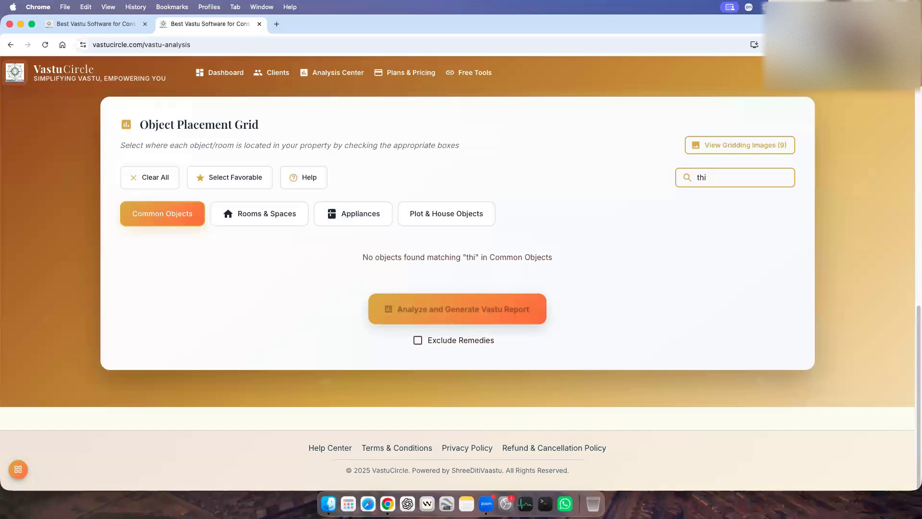
{"action": "key", "text": "BackSpace"}
{"action": "key", "text": "BackSpace"}
{"action": "key", "text": "BackSpace"}
{"action": "type", "text": "t-ho"}
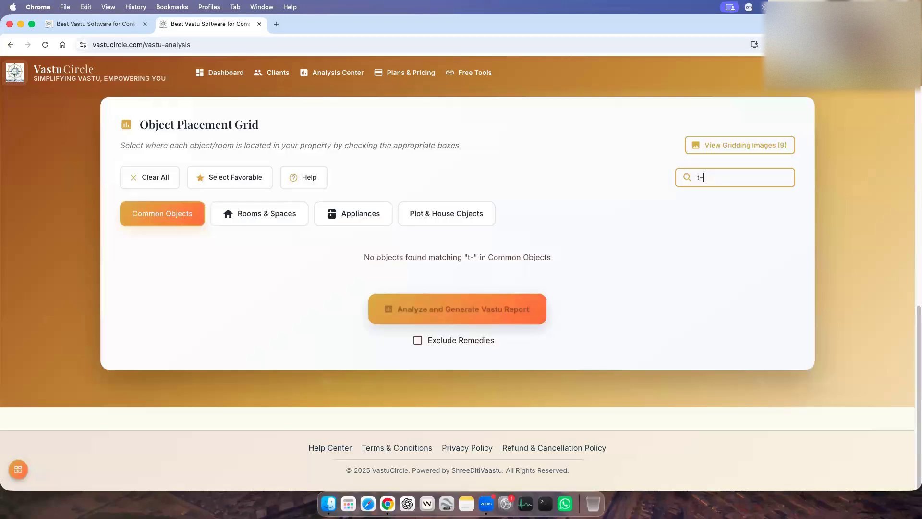
{"action": "key", "text": "BackSpace"}
{"action": "key", "text": "BackSpace"}
{"action": "type", "text": "hi"}
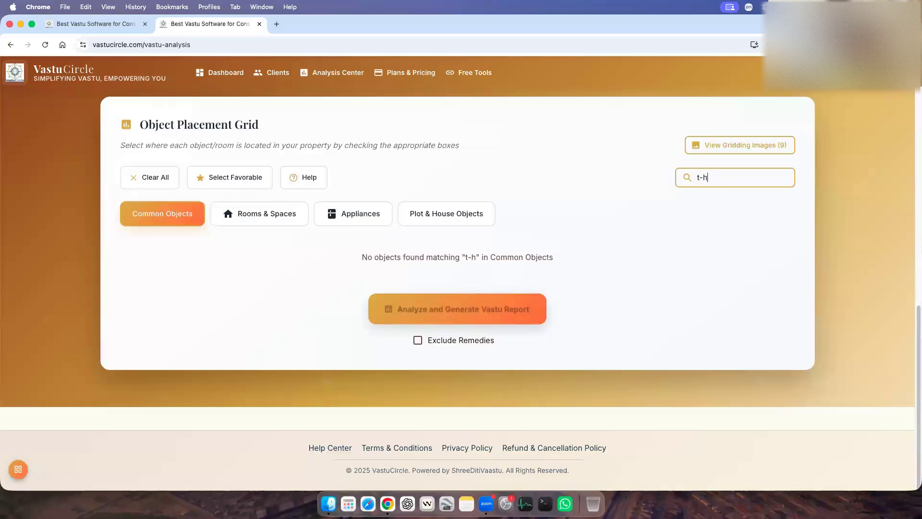
Replace the object search term with "w" to filter the Common Objects grid.
{"action": "key", "text": "BackSpace"}
{"action": "key", "text": "BackSpace"}
{"action": "key", "text": "BackSpace"}
{"action": "key", "text": "BackSpace"}
{"action": "type", "text": "w"}
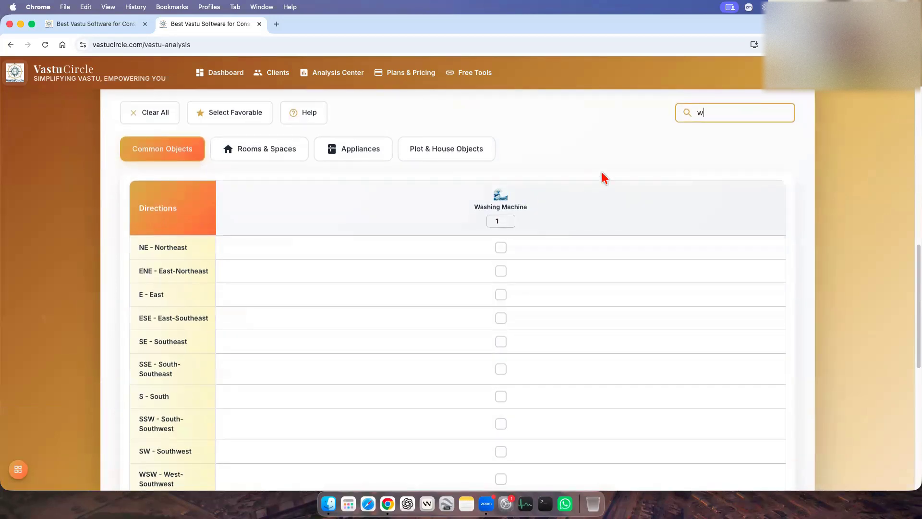
Clear the object search to list all Common Objects columns again, and look over the direction rows.
{"action": "key", "text": "BackSpace"}
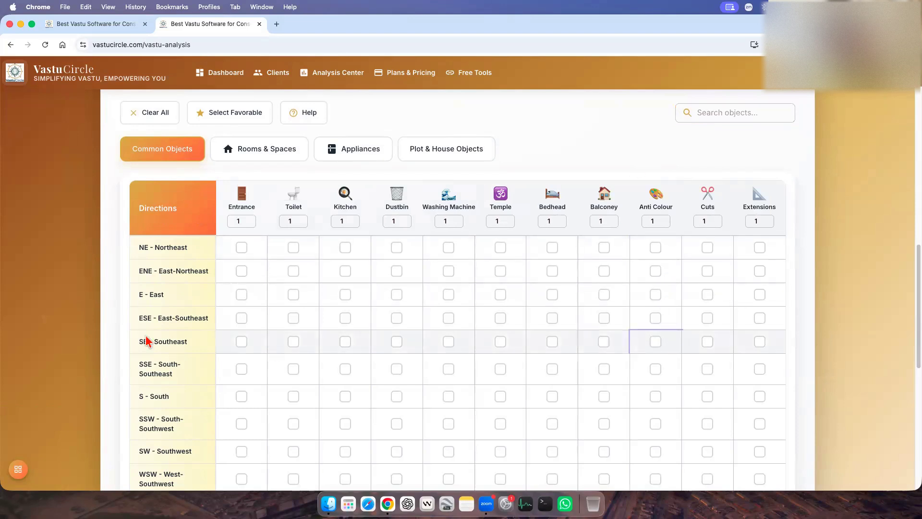
{"action": "scroll", "coordinate": [450, 377], "scroll_direction": "down", "scroll_amount": 1}
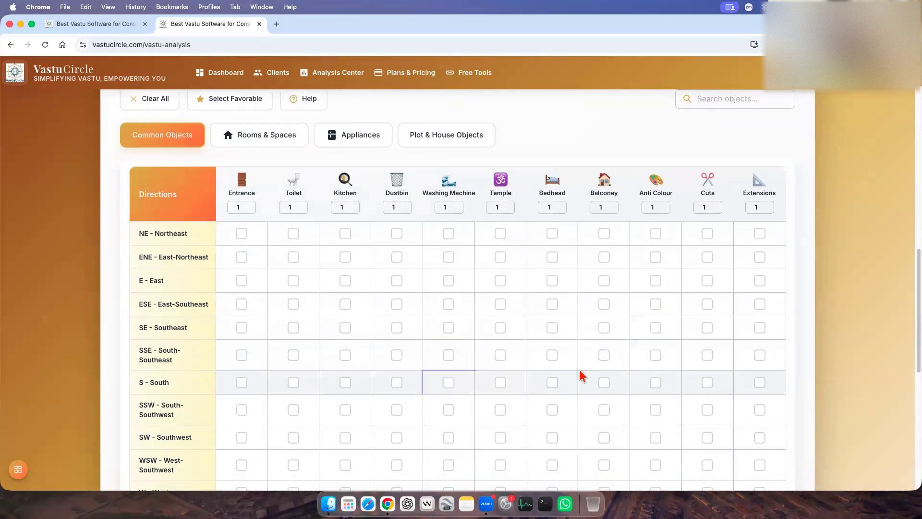
{"action": "scroll", "coordinate": [587, 374], "scroll_direction": "up", "scroll_amount": 5}
{"action": "scroll", "coordinate": [587, 374], "scroll_direction": "down", "scroll_amount": 6}
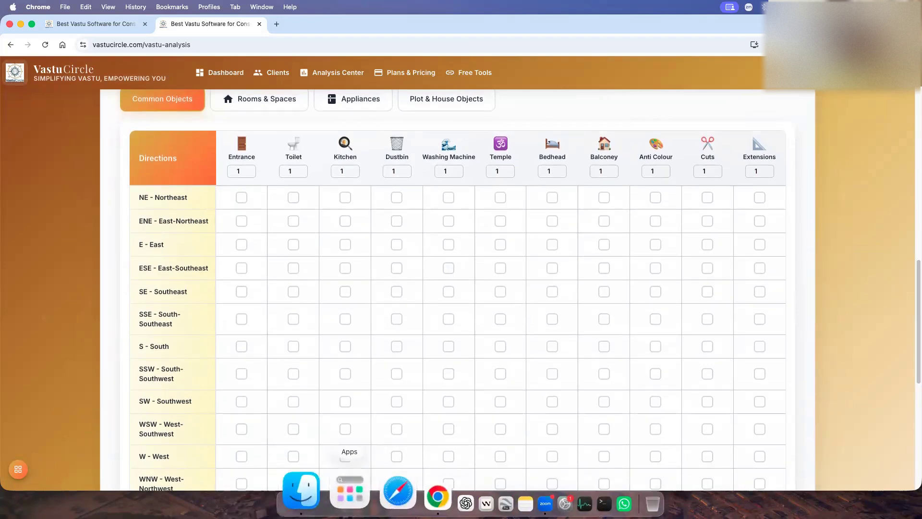
Launch the click-highlighting utility from the installed applications and minimize its appearance settings window.
{"action": "left_click", "coordinate": [349, 490]}
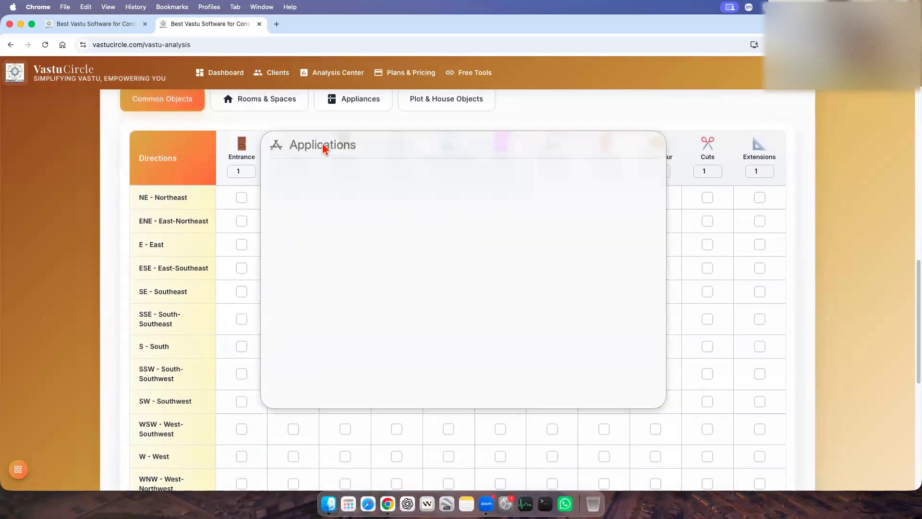
{"action": "type", "text": "scr"}
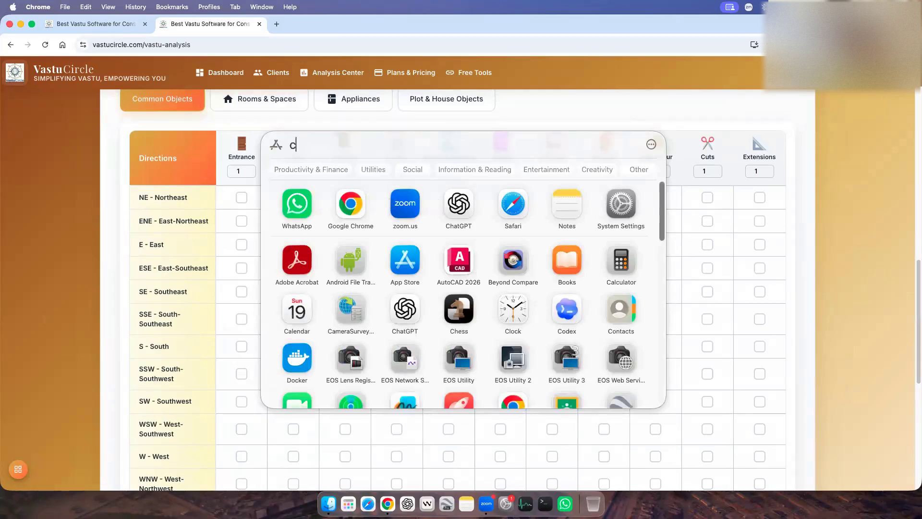
{"action": "type", "text": "r"}
{"action": "left_click", "coordinate": [412, 192]}
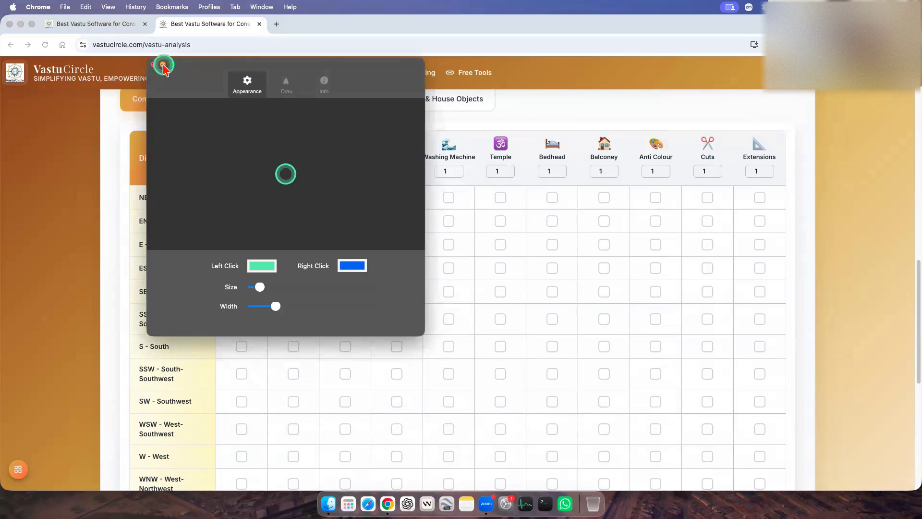
{"action": "left_click", "coordinate": [163, 64]}
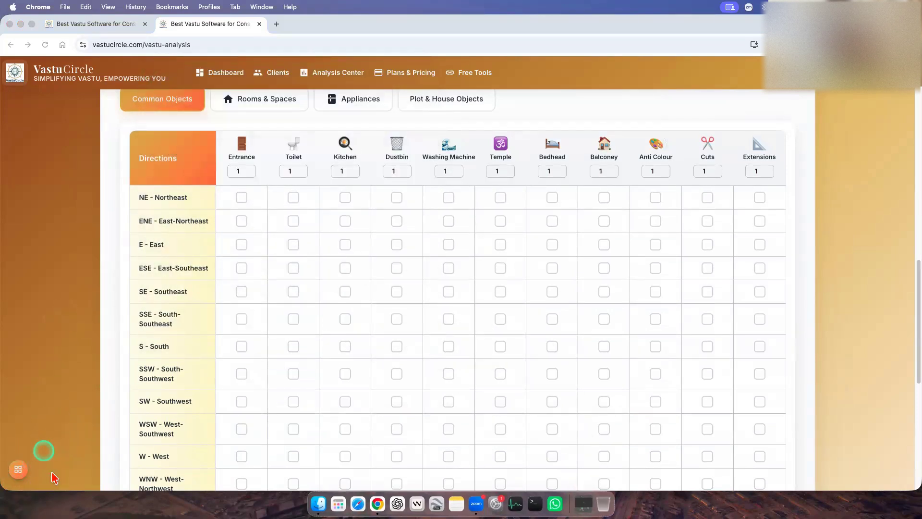
Show the floating Images palette beside the grid and check its 32 Zone Grid, 16 Zone Grid and 16 Zone Bar Graph entries.
{"action": "left_click", "coordinate": [19, 471]}
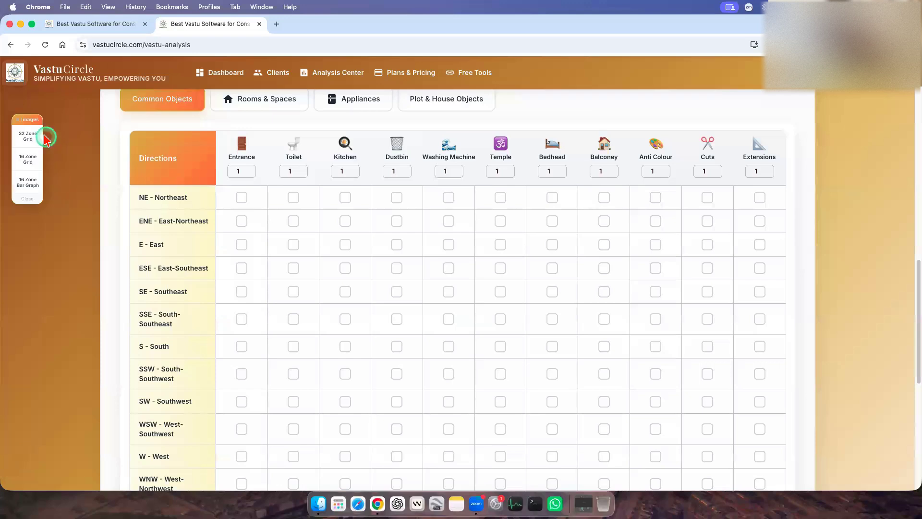
{"action": "left_click_drag", "start_coordinate": [34, 123], "coordinate": [84, 130]}
{"action": "left_click", "coordinate": [35, 181]}
{"action": "left_click", "coordinate": [37, 154]}
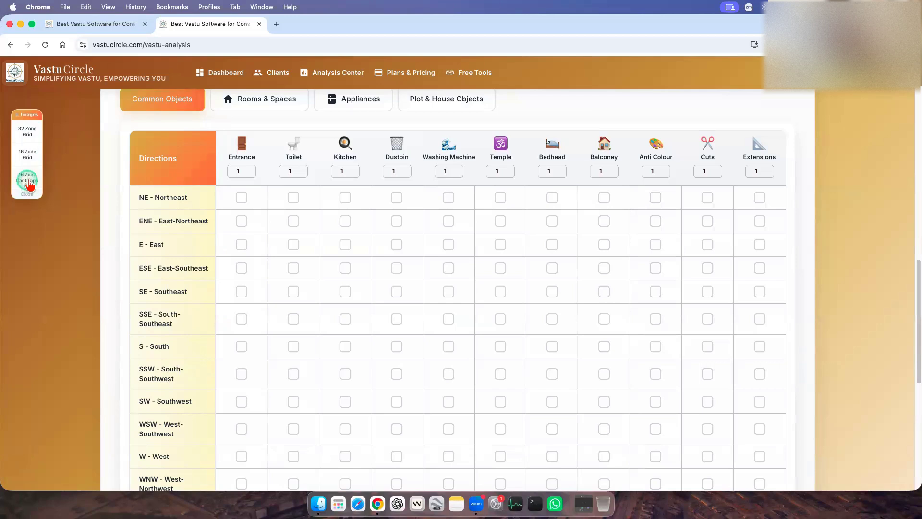
Browse the Gridding Report Images from 32-Zone Gridding to Colour Gridding (8-Zone), and close the viewer.
{"action": "scroll", "coordinate": [257, 308], "scroll_direction": "up", "scroll_amount": 6}
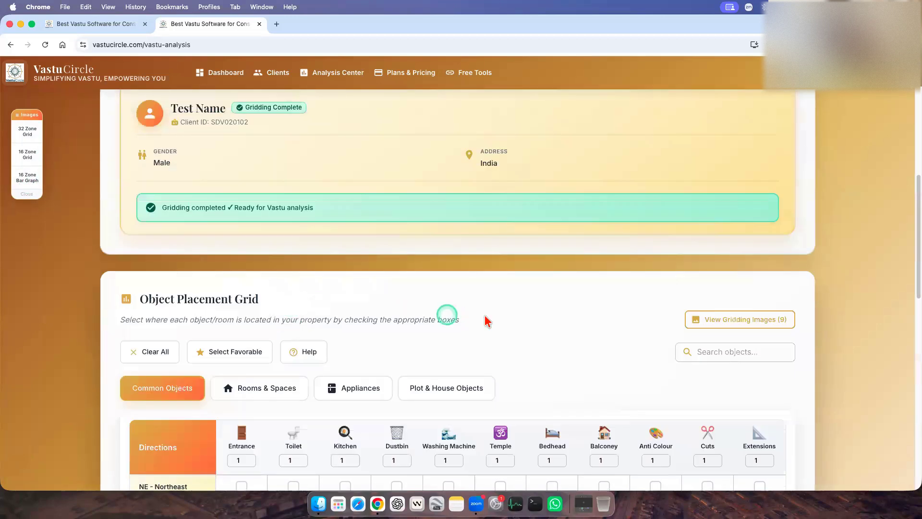
{"action": "scroll", "coordinate": [488, 321], "scroll_direction": "down", "scroll_amount": 3}
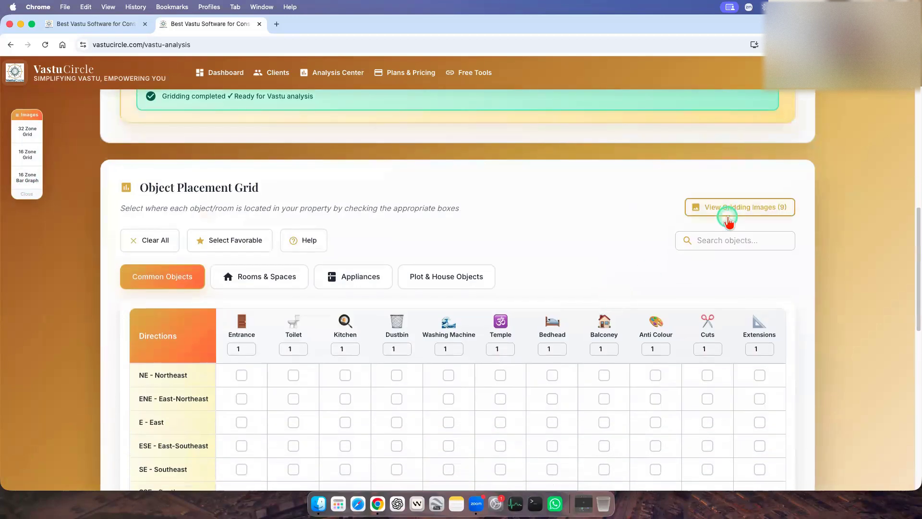
{"action": "left_click", "coordinate": [755, 211]}
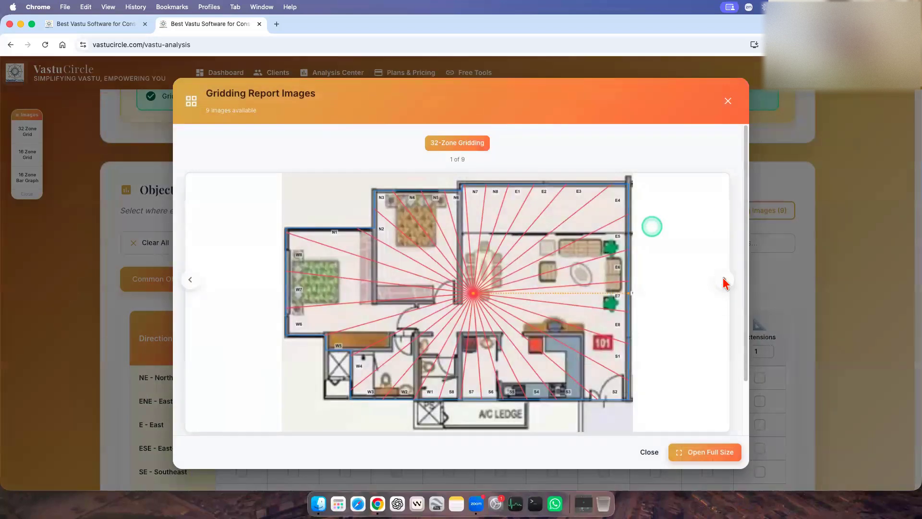
{"action": "left_click", "coordinate": [724, 281]}
{"action": "left_click", "coordinate": [725, 280]}
{"action": "left_click", "coordinate": [724, 281]}
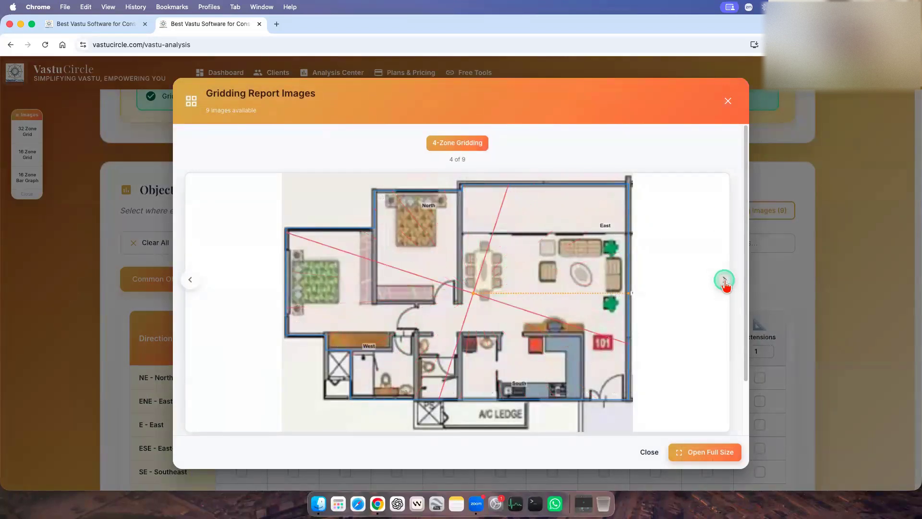
{"action": "left_click", "coordinate": [724, 281]}
{"action": "left_click", "coordinate": [724, 281]}
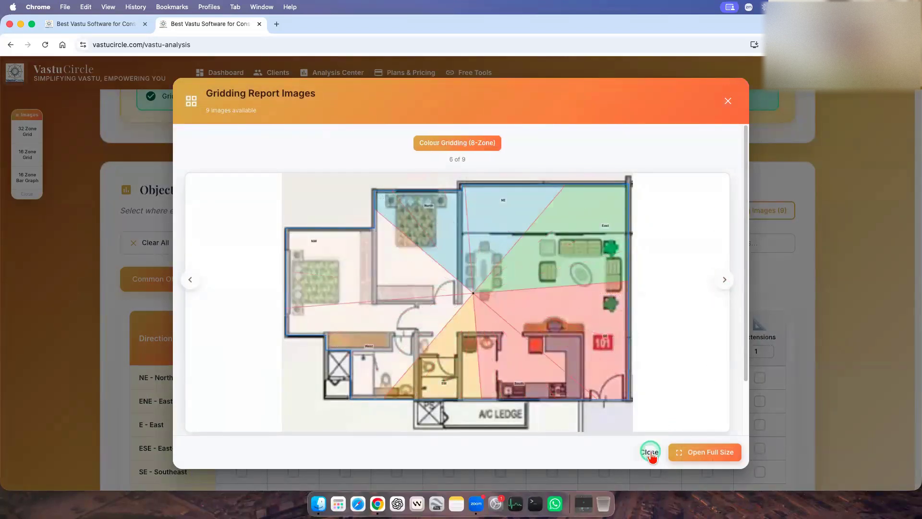
{"action": "left_click", "coordinate": [650, 452]}
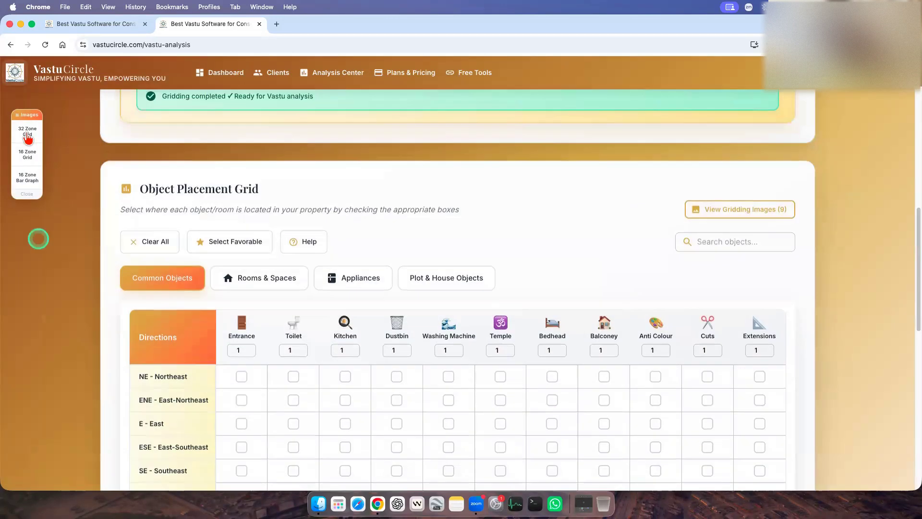
Open the floating 32 Zone Grid image, place it over the last object columns, and try zooming in and back out to 50%.
{"action": "left_click", "coordinate": [28, 135]}
{"action": "left_click_drag", "start_coordinate": [151, 118], "coordinate": [703, 143]}
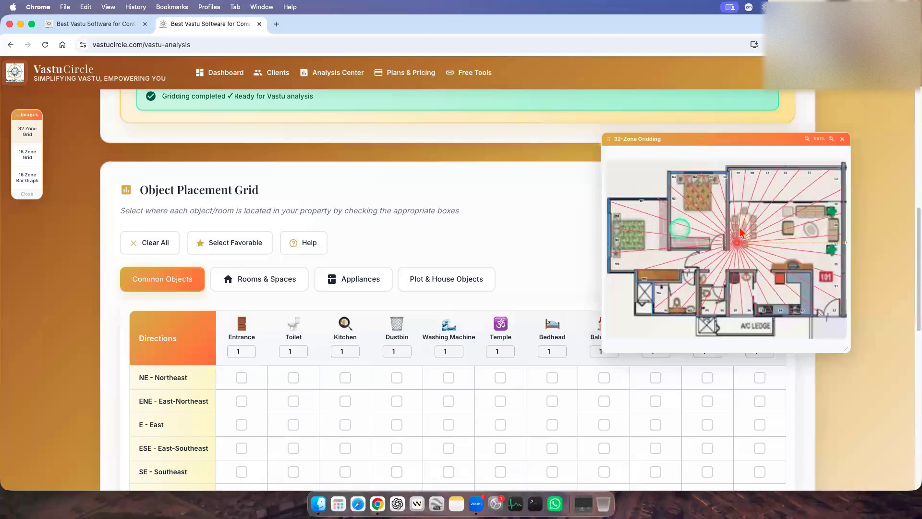
{"action": "left_click", "coordinate": [831, 139]}
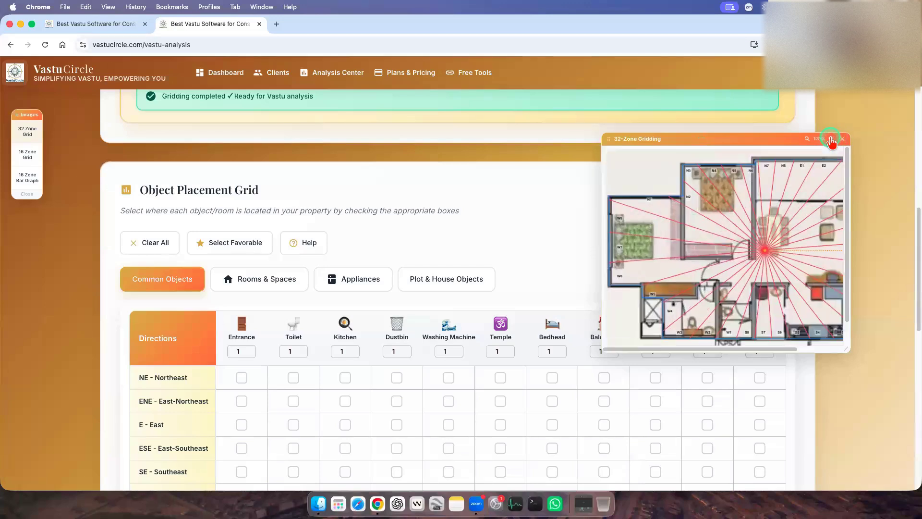
{"action": "left_click", "coordinate": [830, 140]}
{"action": "left_click", "coordinate": [807, 140]}
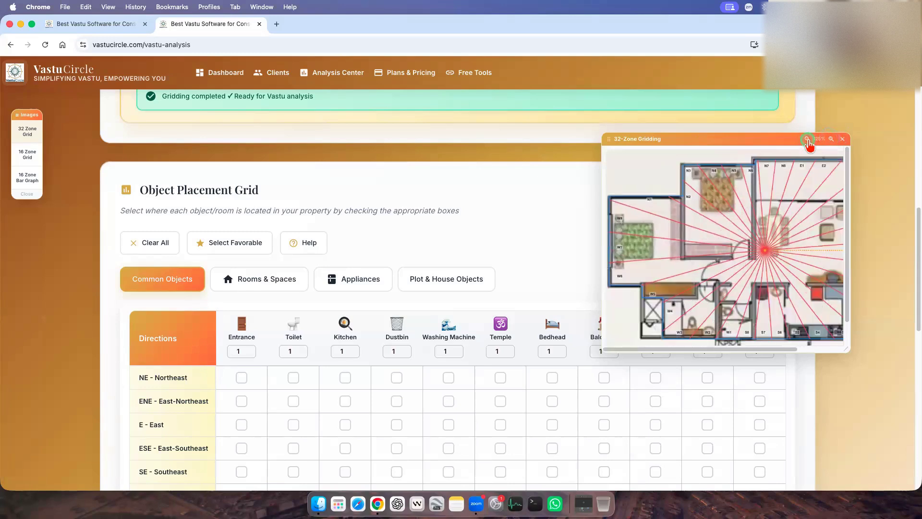
{"action": "left_click", "coordinate": [744, 342]}
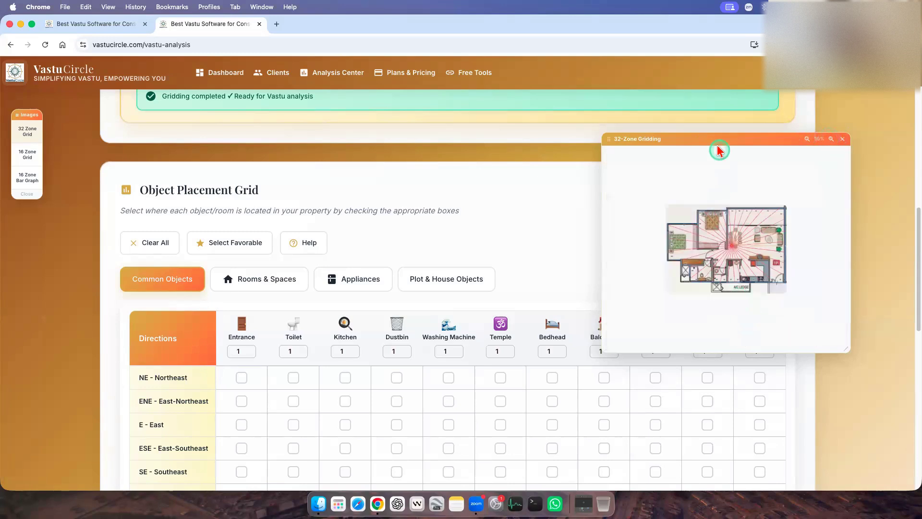
Move the 32-Zone Gridding window over the middle of the placement grid and enlarge it.
{"action": "left_click_drag", "start_coordinate": [555, 137], "coordinate": [715, 151]}
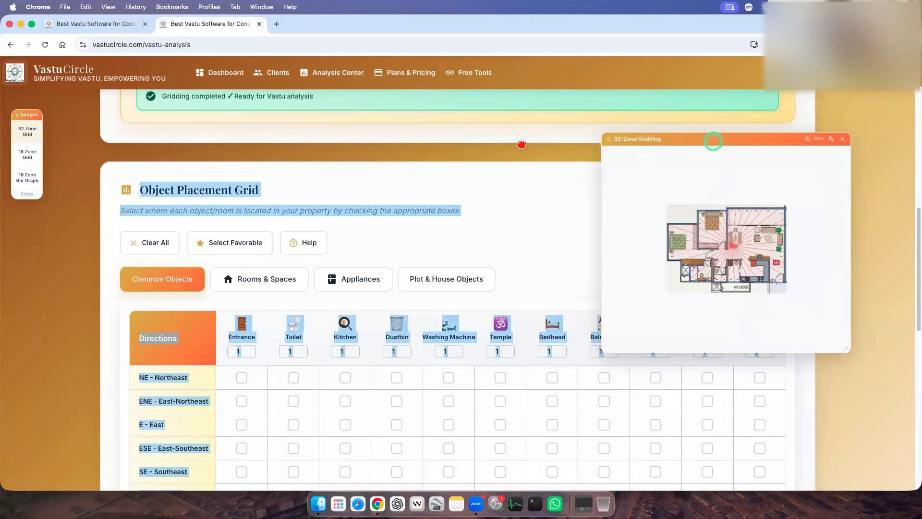
{"action": "left_click_drag", "start_coordinate": [521, 144], "coordinate": [432, 135]}
{"action": "left_click_drag", "start_coordinate": [565, 340], "coordinate": [744, 433]}
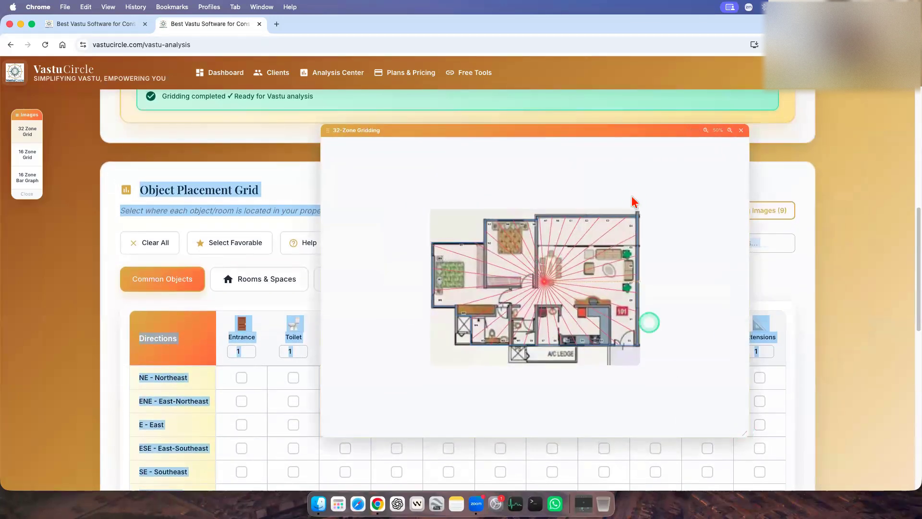
Zoom the 32-Zone Gridding image to 125% and examine its zone labels across the floor plan.
{"action": "left_click", "coordinate": [729, 131]}
{"action": "left_click", "coordinate": [729, 131]}
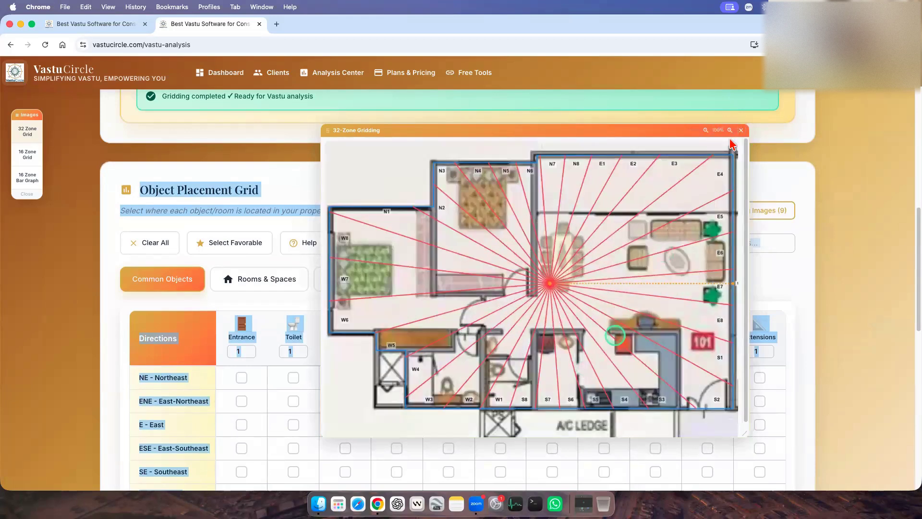
{"action": "left_click", "coordinate": [729, 131]}
{"action": "left_click_drag", "start_coordinate": [585, 435], "coordinate": [502, 435]}
{"action": "scroll", "coordinate": [659, 361], "scroll_direction": "down", "scroll_amount": 3}
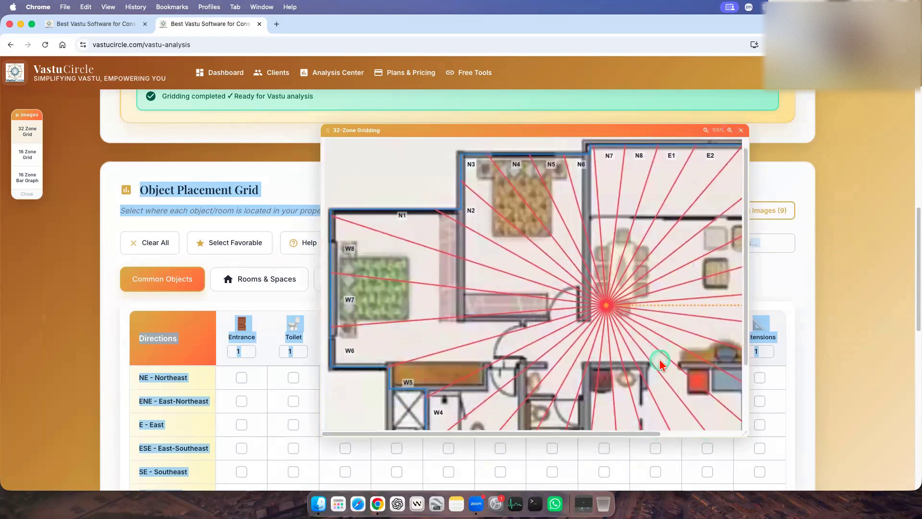
{"action": "scroll", "coordinate": [659, 360], "scroll_direction": "up", "scroll_amount": 3}
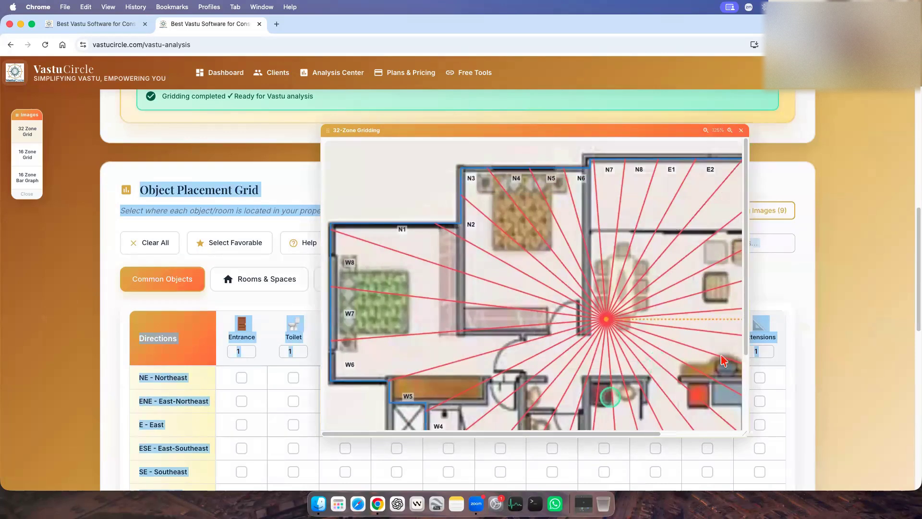
Shrink the 32-Zone Gridding window to a compact size and close it.
{"action": "left_click", "coordinate": [748, 434]}
{"action": "left_click_drag", "start_coordinate": [676, 364], "coordinate": [655, 350]}
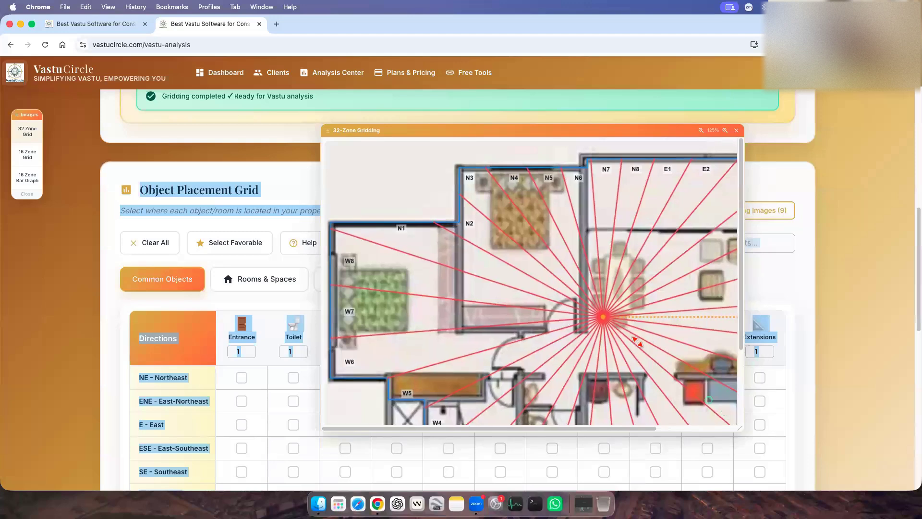
{"action": "left_click", "coordinate": [239, 220]}
{"action": "left_click", "coordinate": [54, 237]}
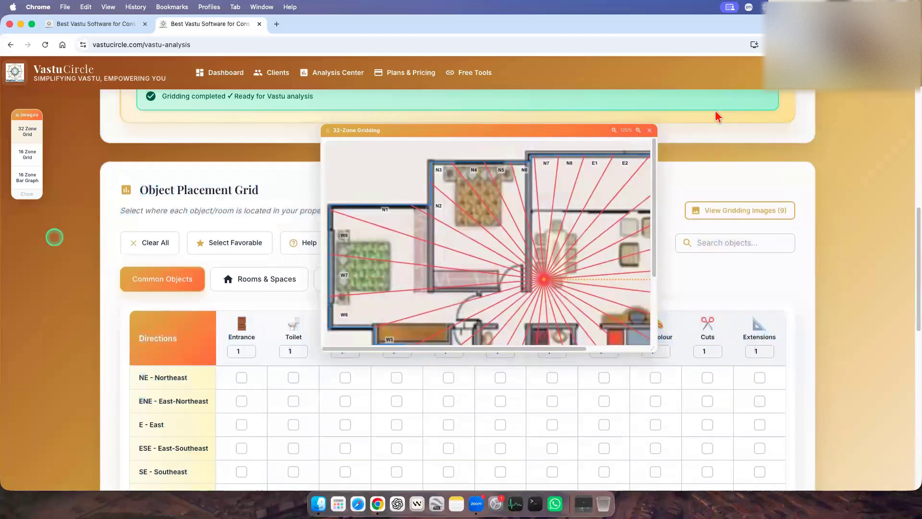
{"action": "left_click", "coordinate": [649, 130]}
Reopen the 32 Zone Grid image over the Temple to Extensions columns and show the lower part of the floor plan.
{"action": "scroll", "coordinate": [846, 265], "scroll_direction": "down", "scroll_amount": 3}
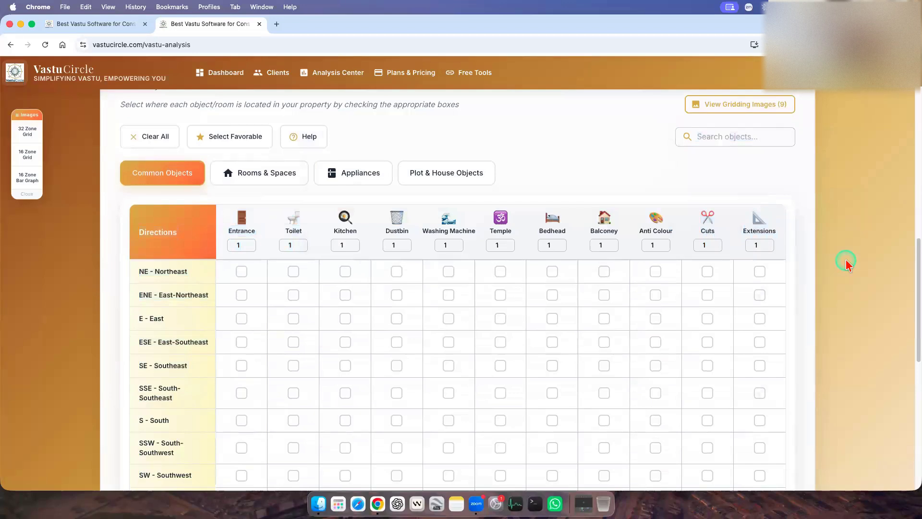
{"action": "scroll", "coordinate": [850, 267], "scroll_direction": "down", "scroll_amount": 2}
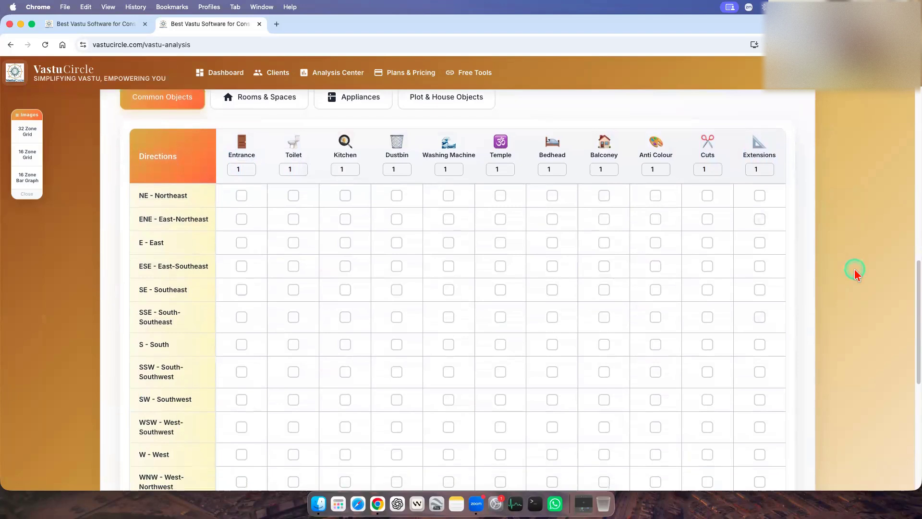
{"action": "scroll", "coordinate": [856, 287], "scroll_direction": "down", "scroll_amount": 1}
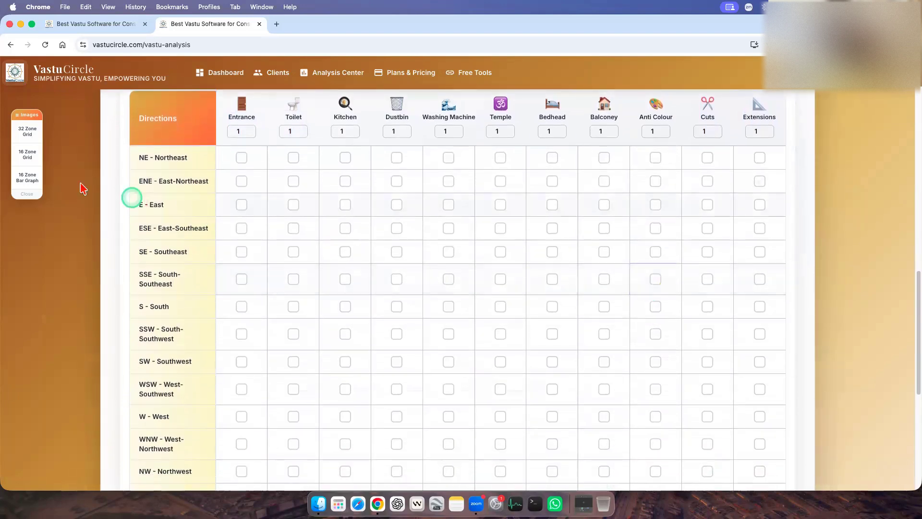
{"action": "left_click", "coordinate": [26, 137]}
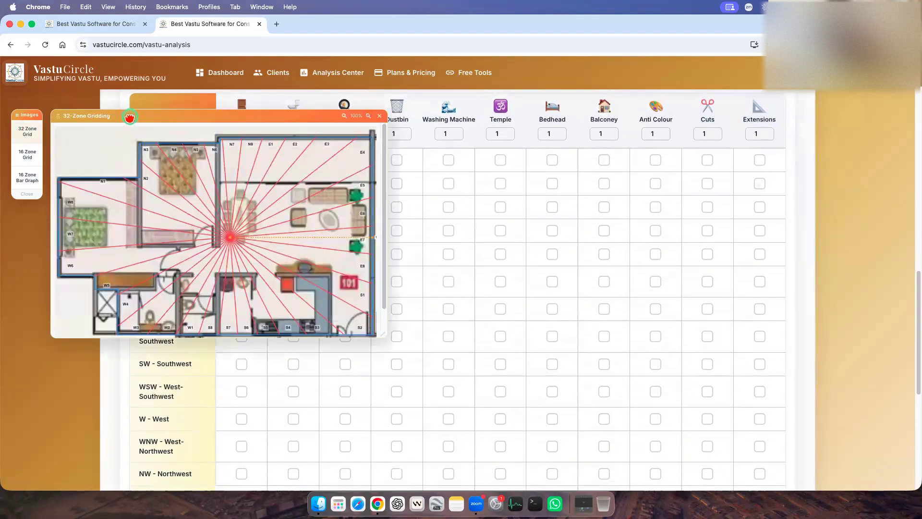
{"action": "left_click_drag", "start_coordinate": [400, 128], "coordinate": [564, 131]}
{"action": "scroll", "coordinate": [643, 250], "scroll_direction": "down", "scroll_amount": 1}
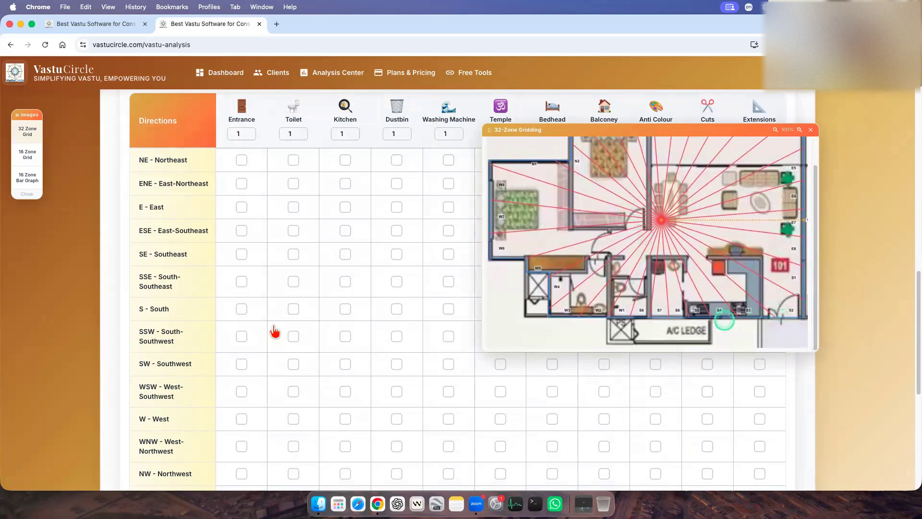
Open the Entrance options for SSE - South-Southeast, review the S2 and S3 choices, and cancel.
{"action": "scroll", "coordinate": [245, 314], "scroll_direction": "down", "scroll_amount": 1}
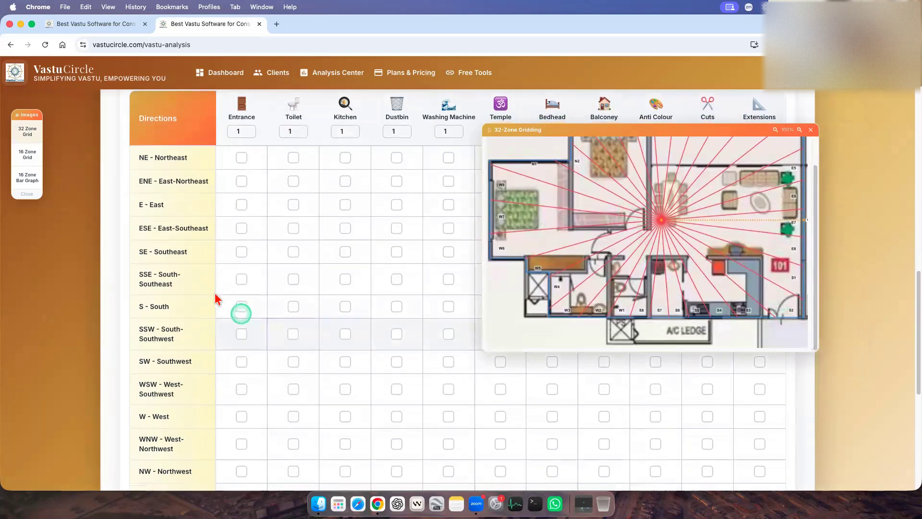
{"action": "left_click", "coordinate": [240, 280]}
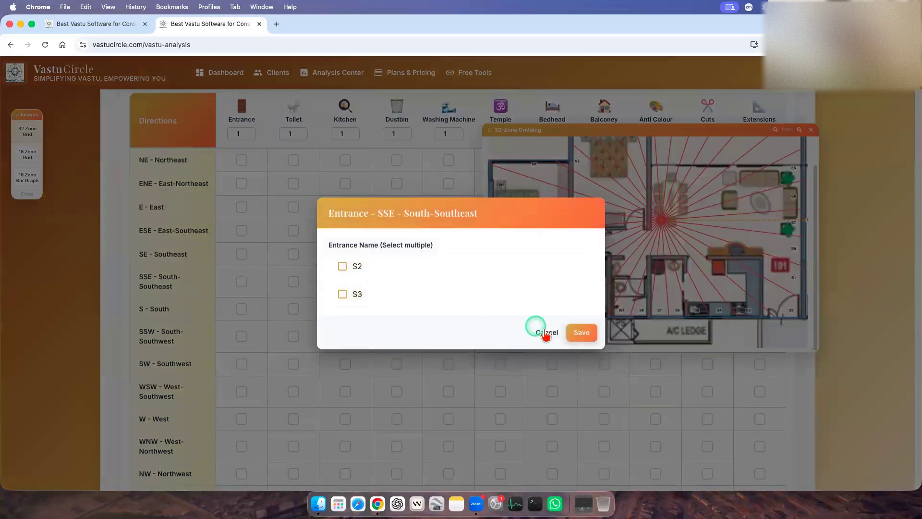
{"action": "left_click", "coordinate": [546, 333]}
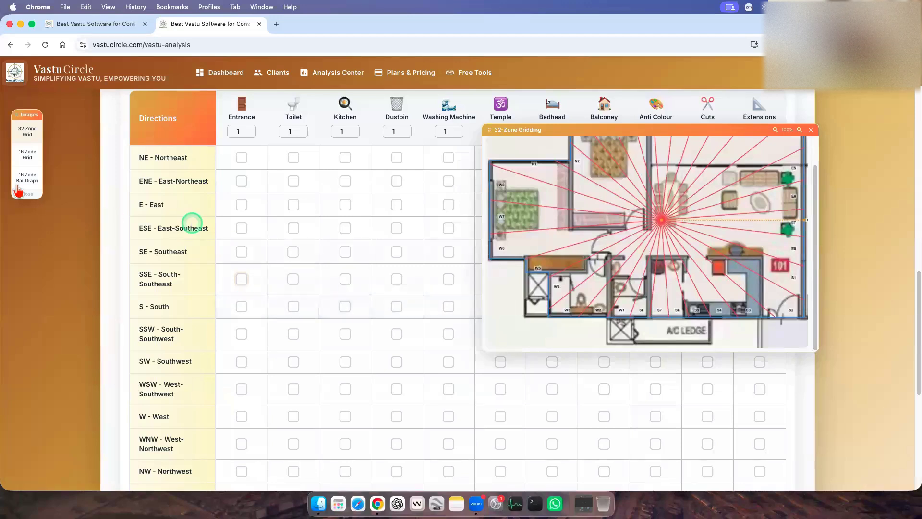
Switch the floating gridding image from the 32-zone view to the 16 Zone Grid.
{"action": "scroll", "coordinate": [24, 165], "scroll_direction": "up", "scroll_amount": 1}
{"action": "left_click", "coordinate": [27, 154]}
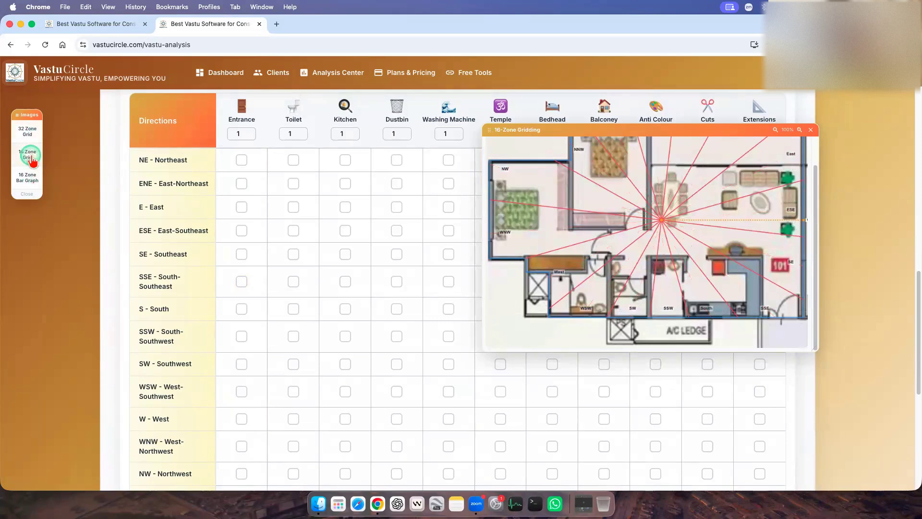
Switch the floating gridding image from the 16-zone view back to the 32 Zone Grid.
{"action": "left_click", "coordinate": [780, 303]}
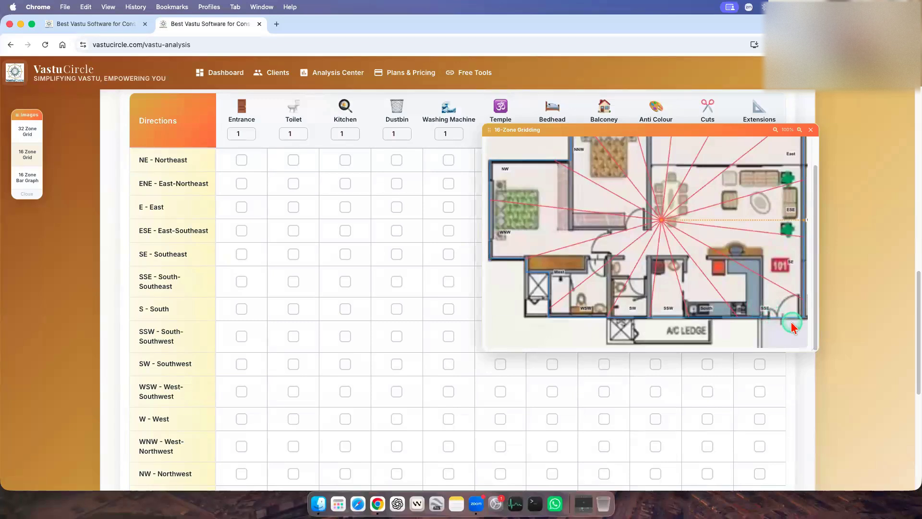
{"action": "left_click", "coordinate": [28, 136]}
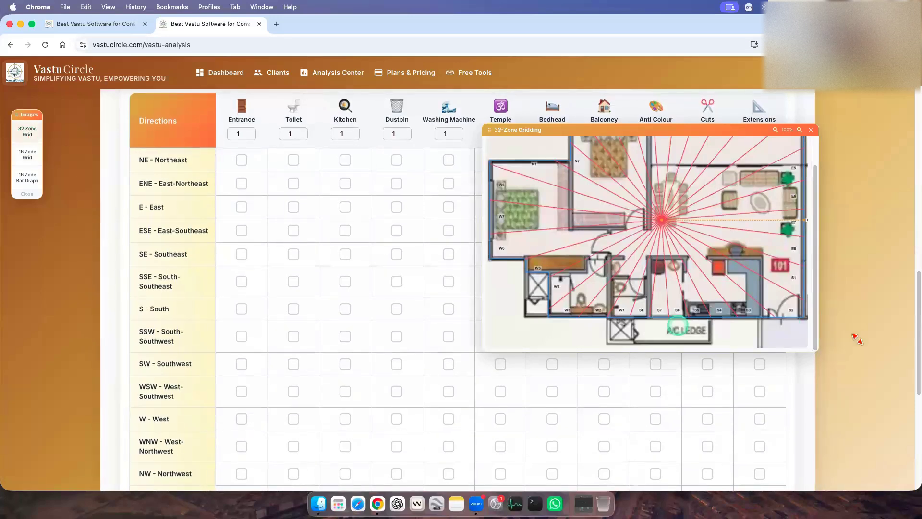
{"action": "scroll", "coordinate": [277, 284], "scroll_direction": "down", "scroll_amount": 1}
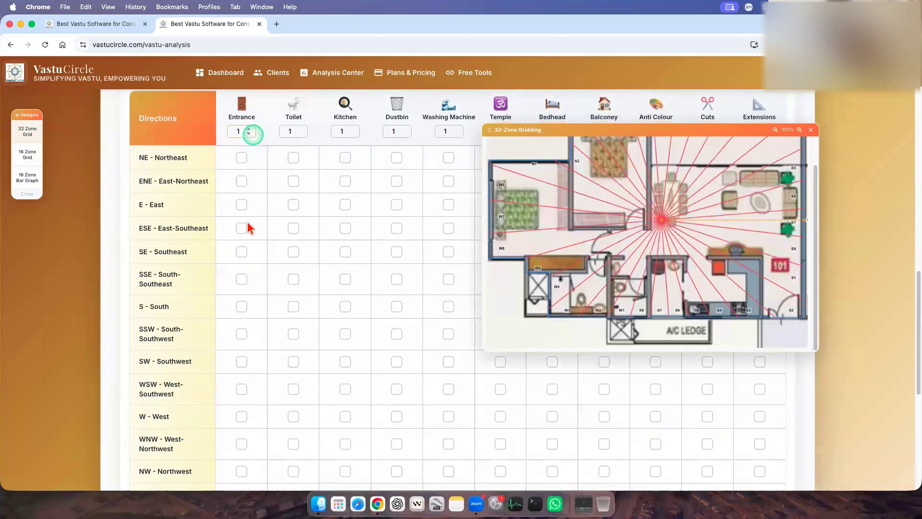
Mark the Entrance for SSE - South-Southeast as S2 and save it.
{"action": "left_click", "coordinate": [241, 280]}
{"action": "left_click", "coordinate": [363, 268]}
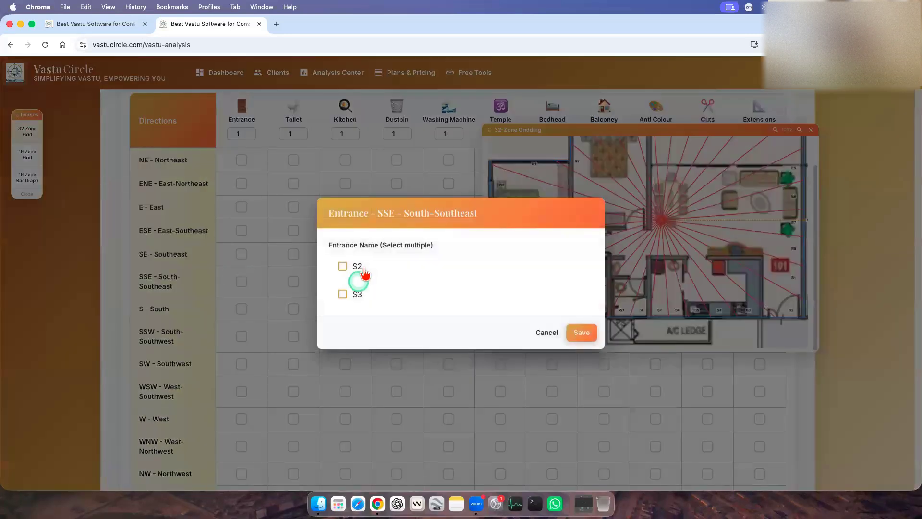
{"action": "left_click", "coordinate": [367, 271]}
{"action": "left_click", "coordinate": [579, 339]}
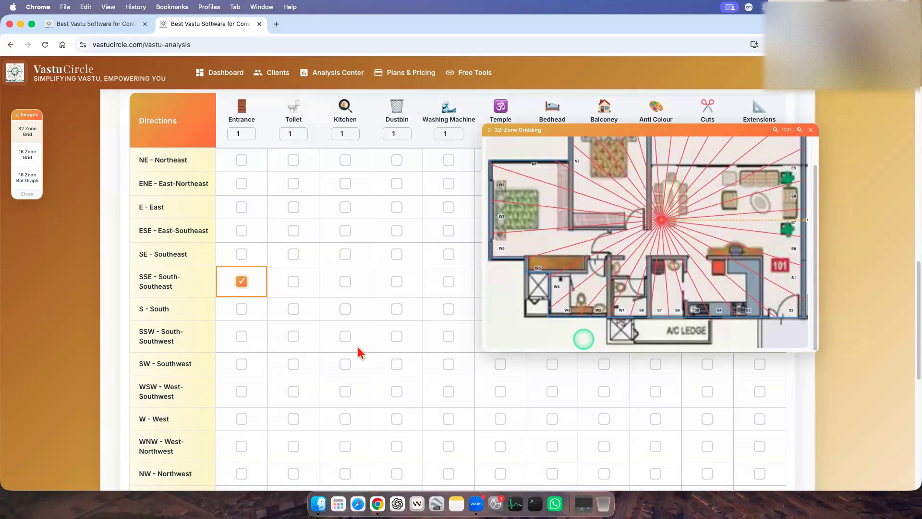
Clear the saved SSE - South-Southeast Entrance and save it again with both S2 and S3 selected.
{"action": "scroll", "coordinate": [358, 348], "scroll_direction": "down", "scroll_amount": 1}
{"action": "left_click", "coordinate": [242, 281]}
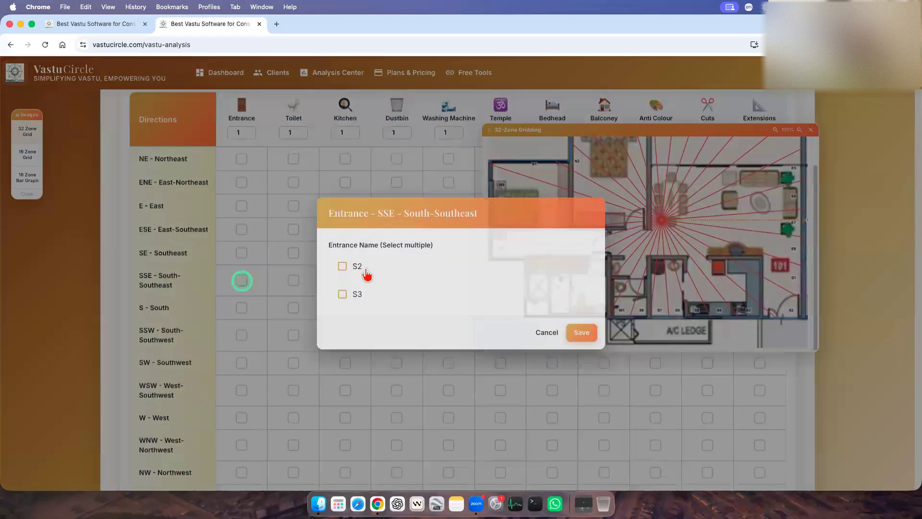
{"action": "left_click", "coordinate": [367, 272]}
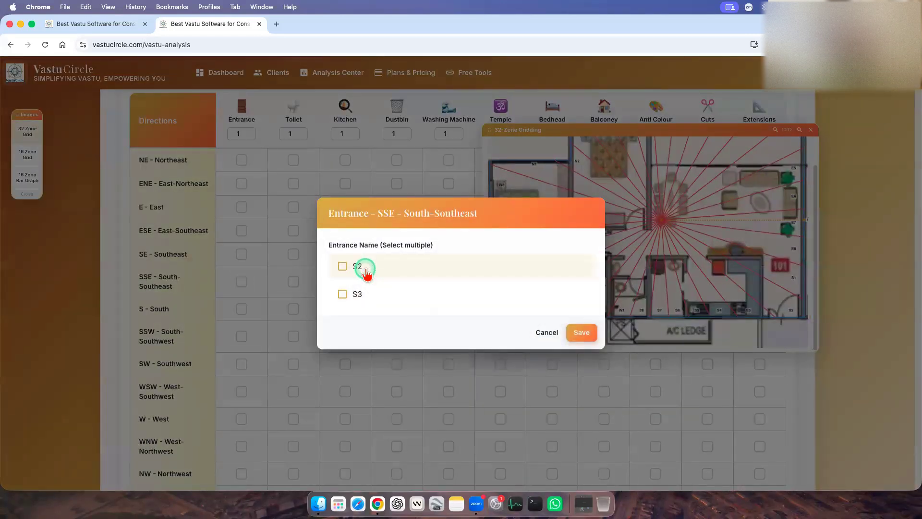
{"action": "left_click", "coordinate": [362, 288]}
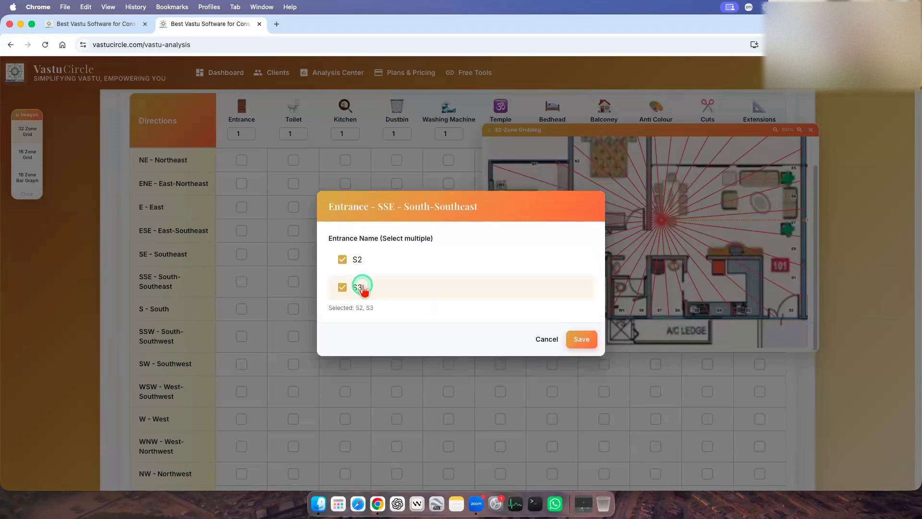
{"action": "left_click", "coordinate": [587, 340]}
{"action": "left_click", "coordinate": [305, 383]}
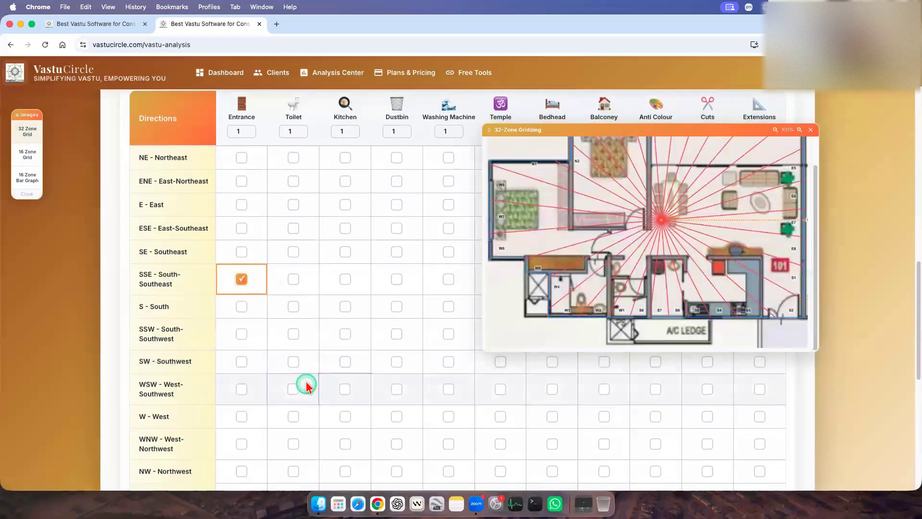
Add an Entrance for E - East with only E5 selected and save it.
{"action": "scroll", "coordinate": [306, 383], "scroll_direction": "down", "scroll_amount": 1}
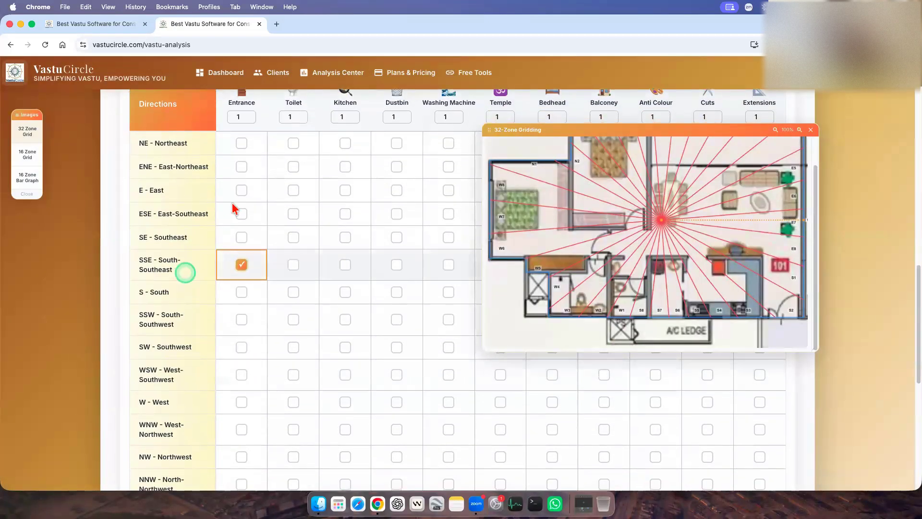
{"action": "left_click", "coordinate": [243, 191]}
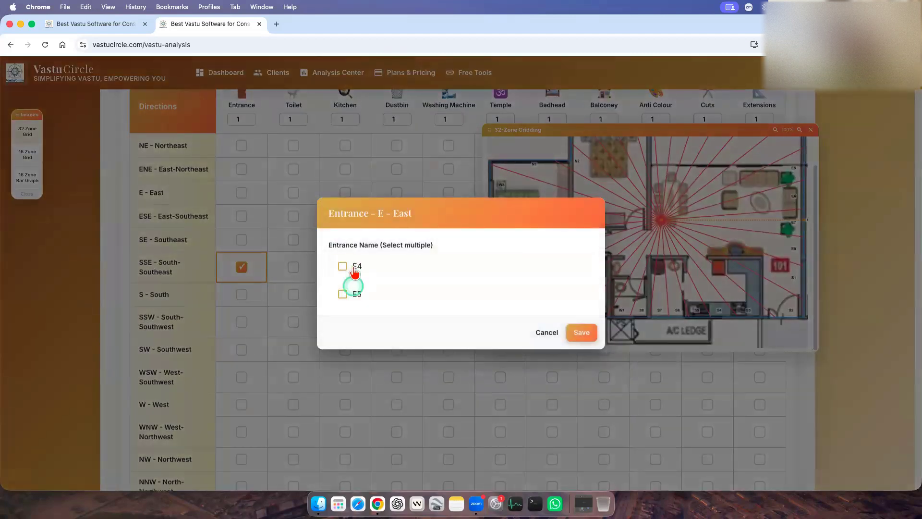
{"action": "left_click", "coordinate": [354, 269]}
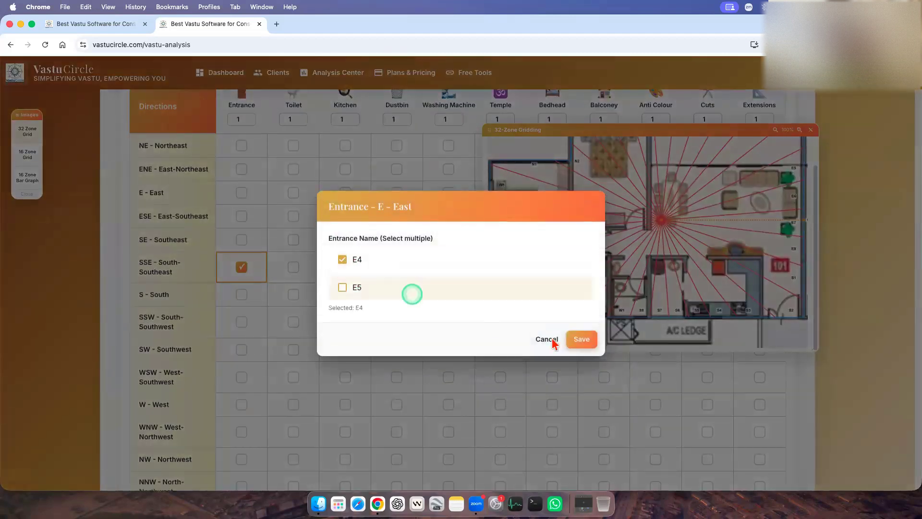
{"action": "left_click", "coordinate": [342, 288]}
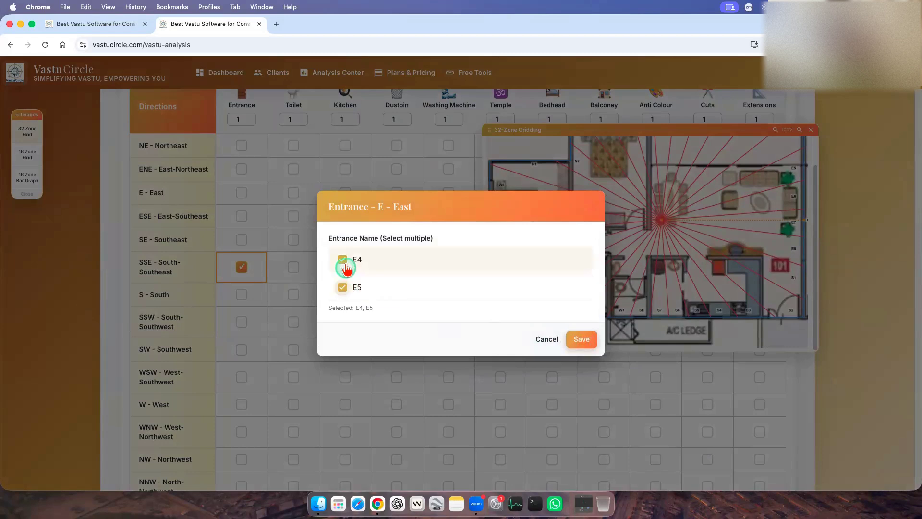
{"action": "left_click", "coordinate": [582, 339]}
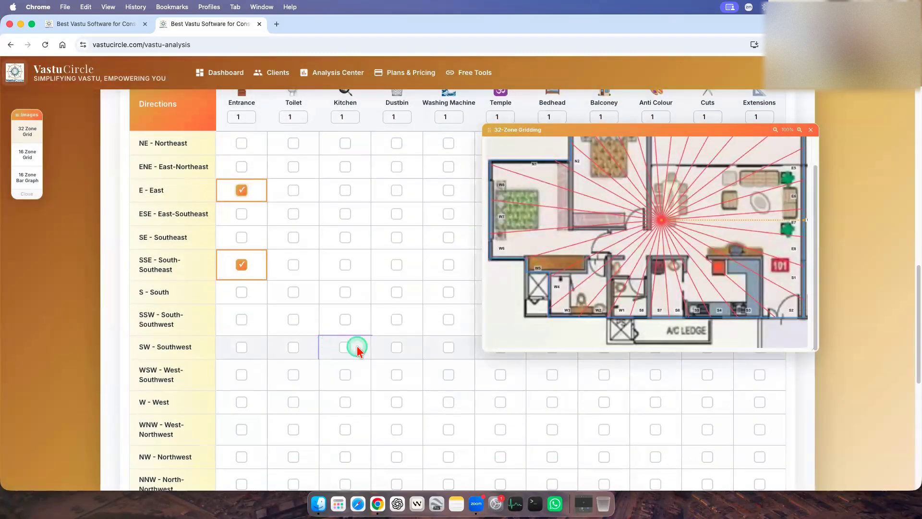
Switch the floating gridding image from the 32-zone view to the 16 Zone Grid, with the object column headings in view.
{"action": "scroll", "coordinate": [327, 336], "scroll_direction": "up", "scroll_amount": 3}
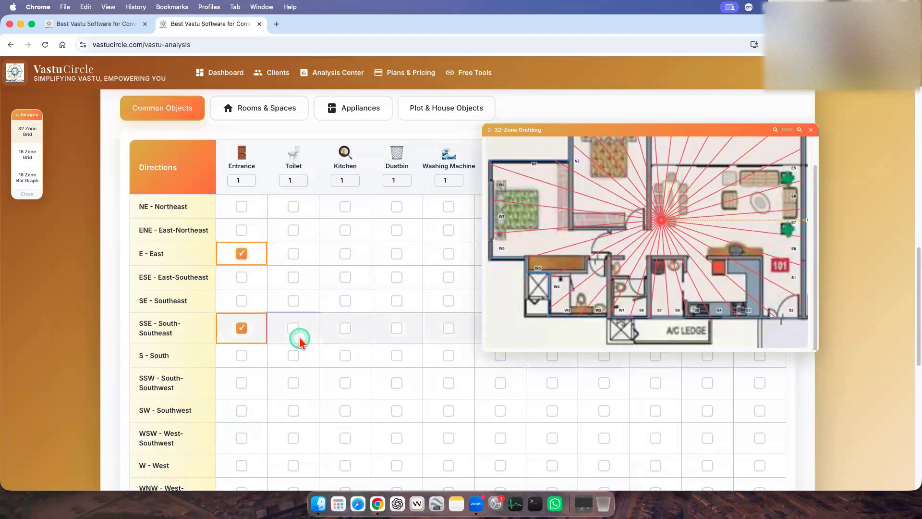
{"action": "scroll", "coordinate": [662, 299], "scroll_direction": "up", "scroll_amount": 2}
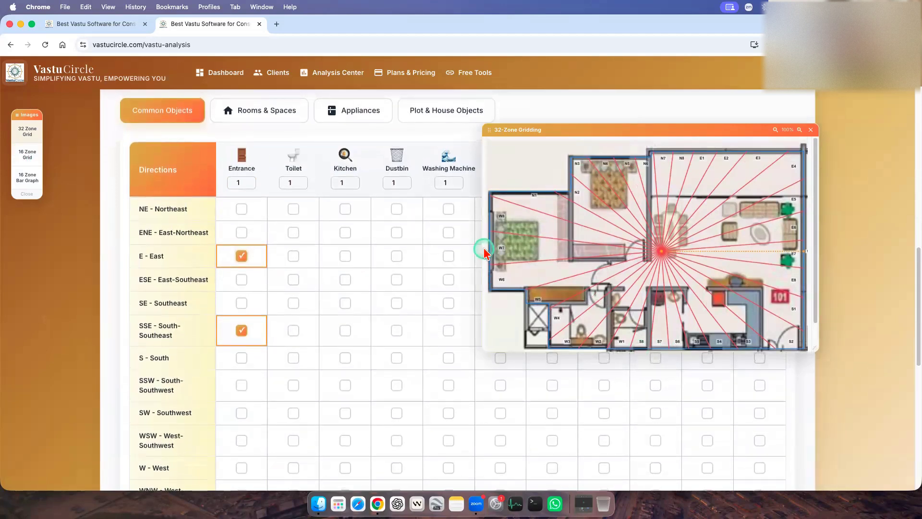
{"action": "left_click", "coordinate": [32, 154]}
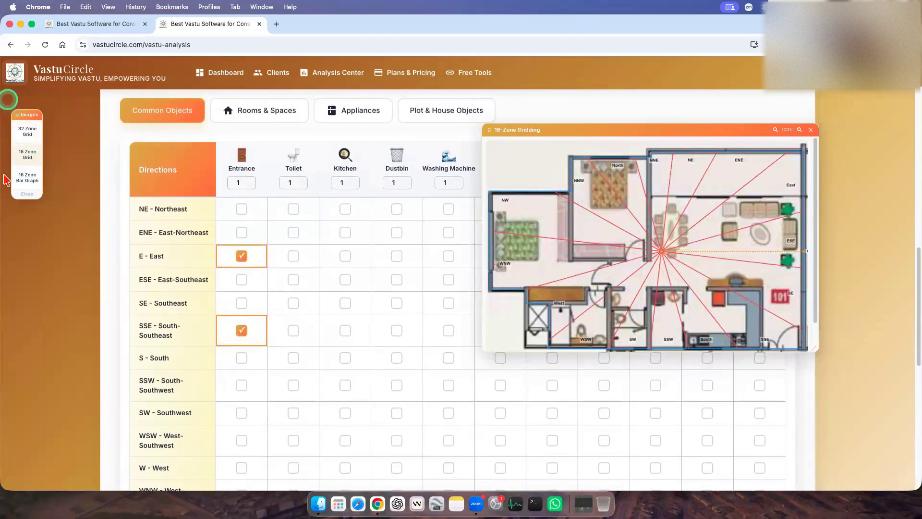
{"action": "left_click", "coordinate": [32, 132]}
{"action": "left_click", "coordinate": [31, 181]}
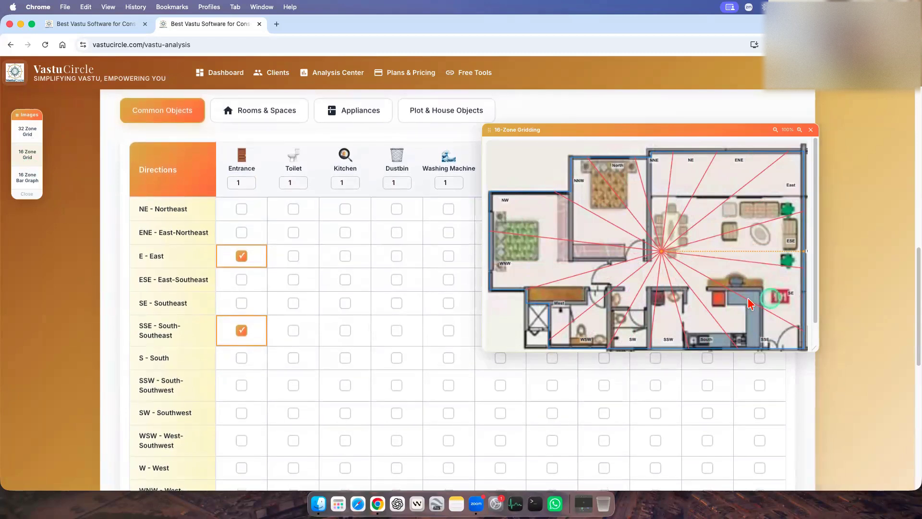
Examine the toilet and kitchen zones on the 16-zone plan, check the 16 Zone Bar Graph, and return to the 16 Zone Grid.
{"action": "scroll", "coordinate": [746, 300], "scroll_direction": "down", "scroll_amount": 1}
{"action": "scroll", "coordinate": [746, 299], "scroll_direction": "down", "scroll_amount": 1}
{"action": "scroll", "coordinate": [307, 216], "scroll_direction": "down", "scroll_amount": 1}
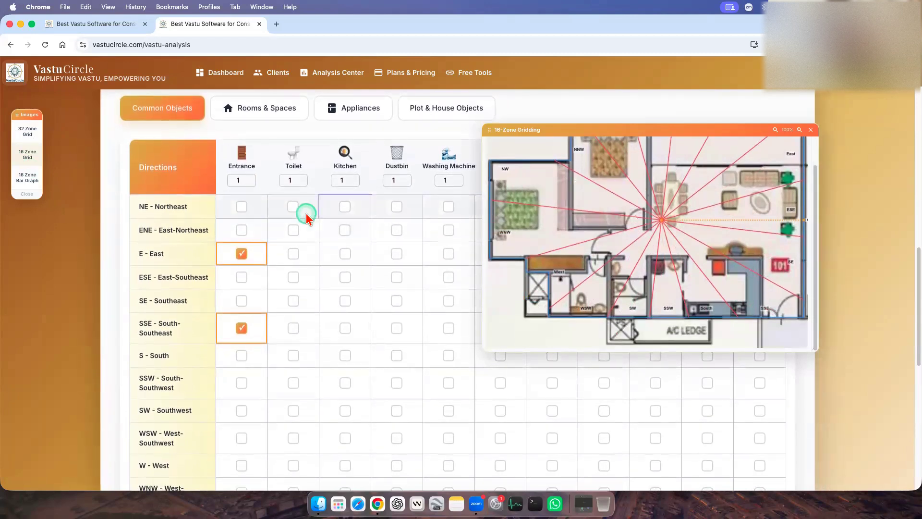
{"action": "scroll", "coordinate": [336, 222], "scroll_direction": "up", "scroll_amount": 1}
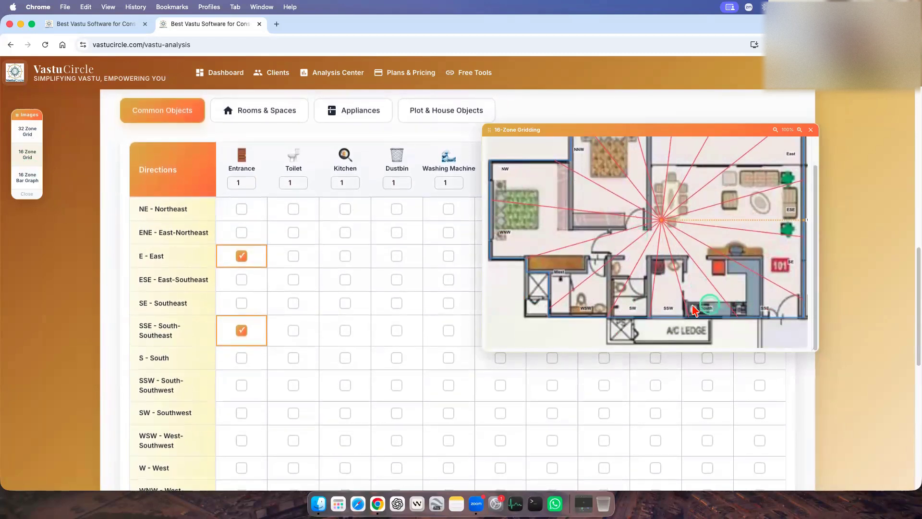
{"action": "scroll", "coordinate": [693, 310], "scroll_direction": "up", "scroll_amount": 1}
{"action": "scroll", "coordinate": [693, 310], "scroll_direction": "down", "scroll_amount": 1}
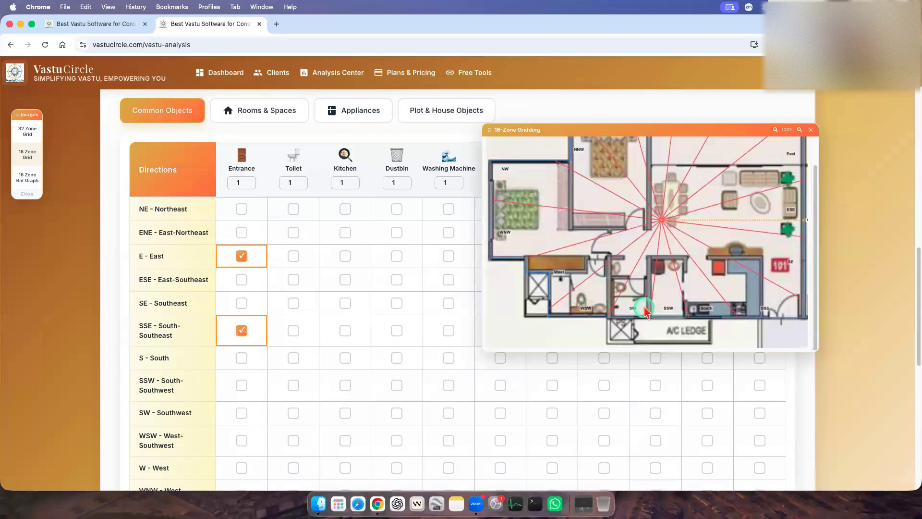
{"action": "scroll", "coordinate": [398, 312], "scroll_direction": "down", "scroll_amount": 1}
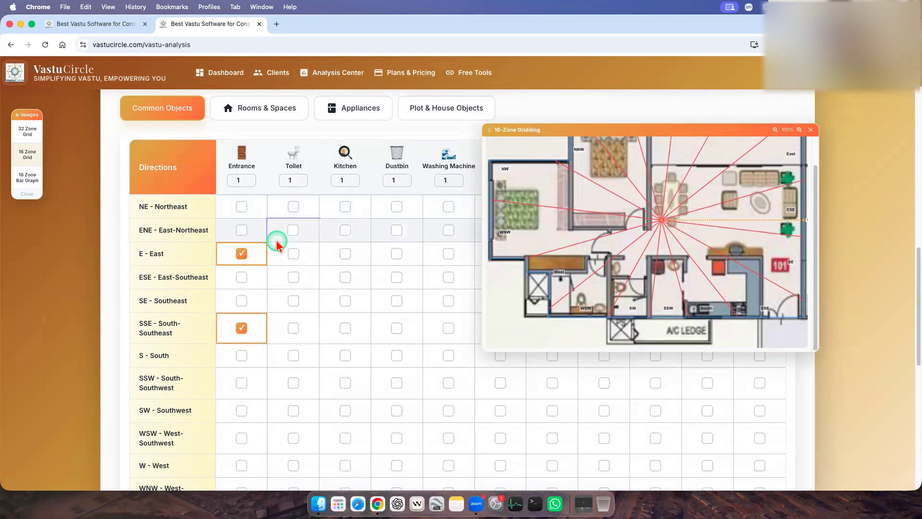
{"action": "left_click", "coordinate": [28, 179]}
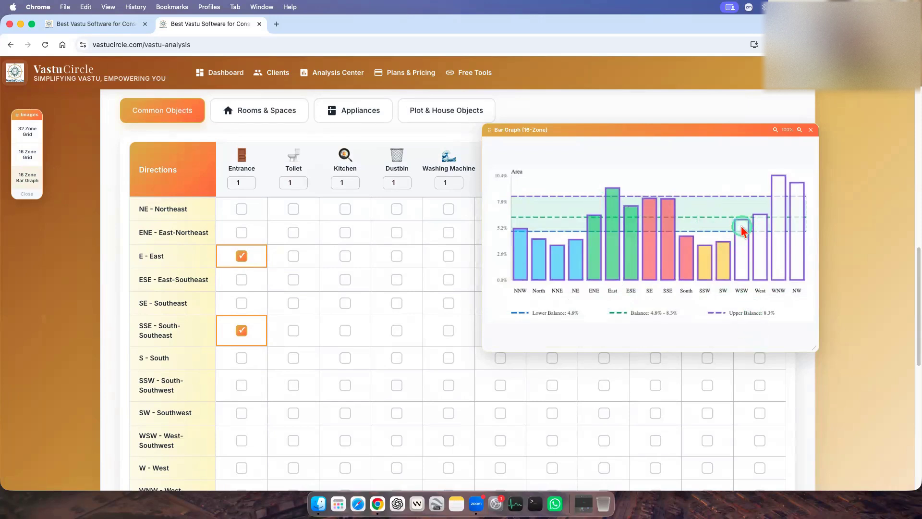
{"action": "left_click", "coordinate": [27, 154]}
Dismiss the WSW Entrance options and mark the Toilet for WSW - West-Southwest with zonal type Balanced.
{"action": "scroll", "coordinate": [302, 360], "scroll_direction": "down", "scroll_amount": 3}
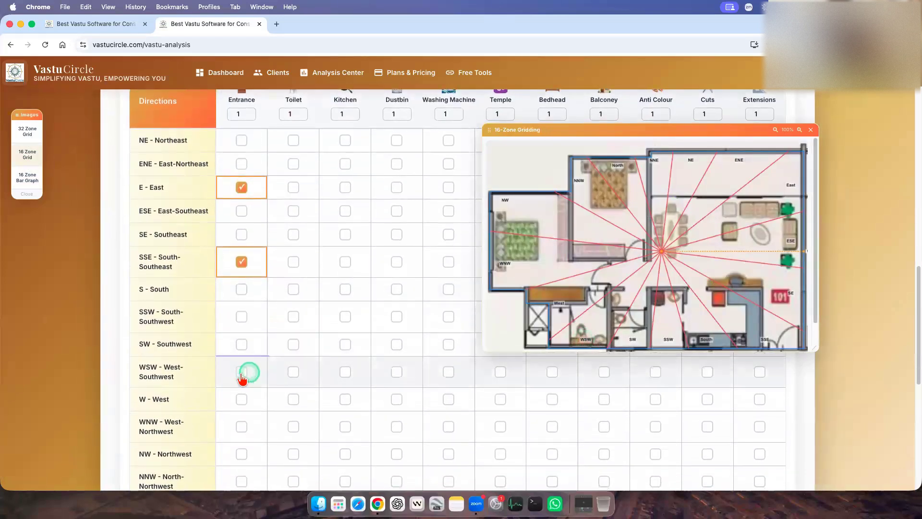
{"action": "left_click", "coordinate": [241, 373]}
{"action": "left_click", "coordinate": [538, 331]}
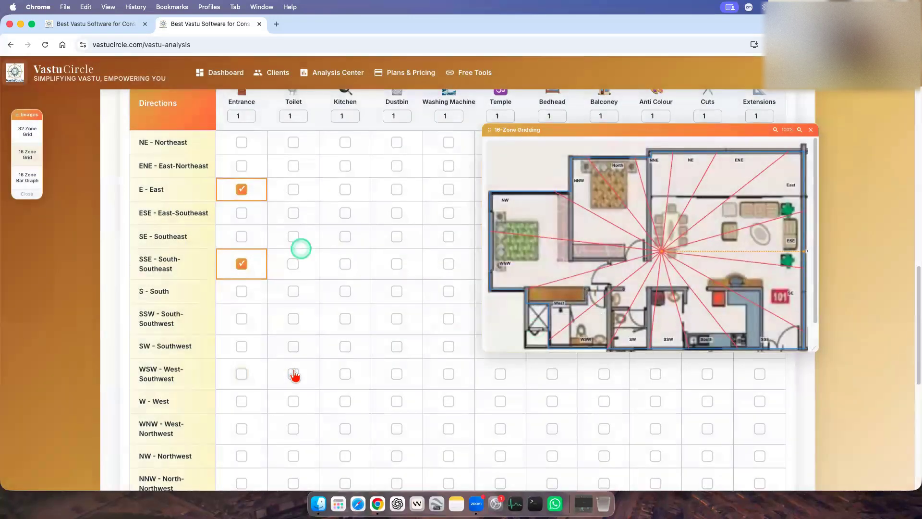
{"action": "left_click", "coordinate": [292, 371]}
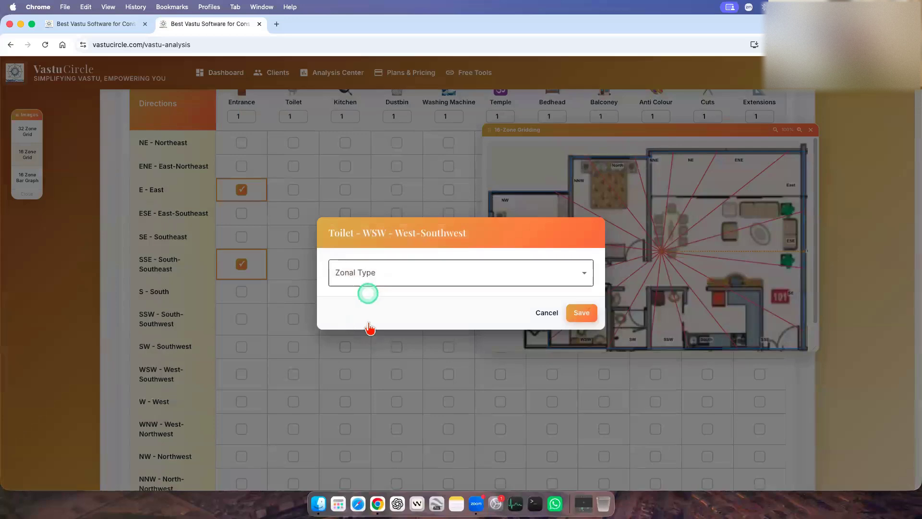
{"action": "left_click", "coordinate": [366, 277]}
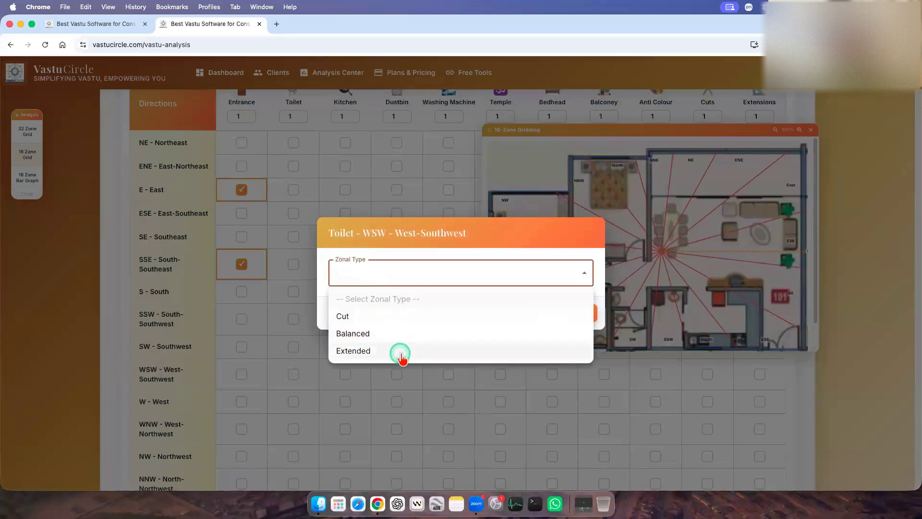
{"action": "left_click", "coordinate": [355, 333]}
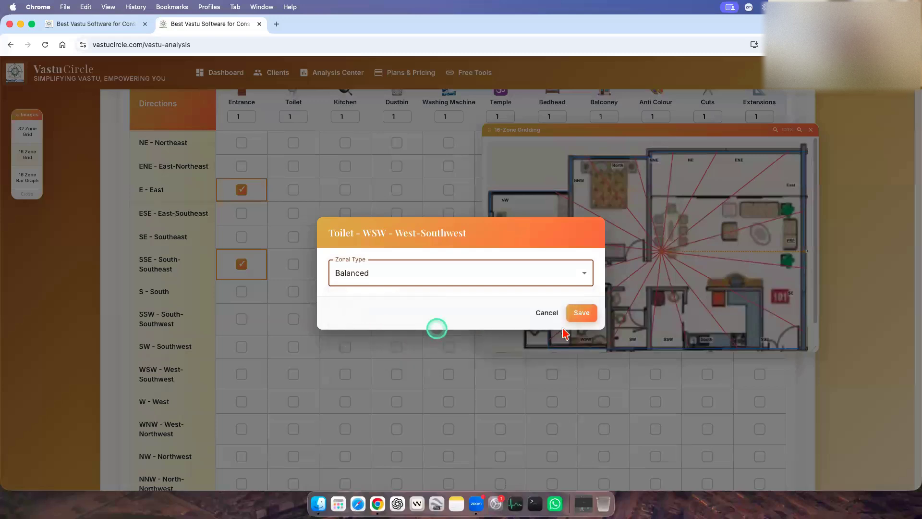
{"action": "left_click", "coordinate": [583, 313]}
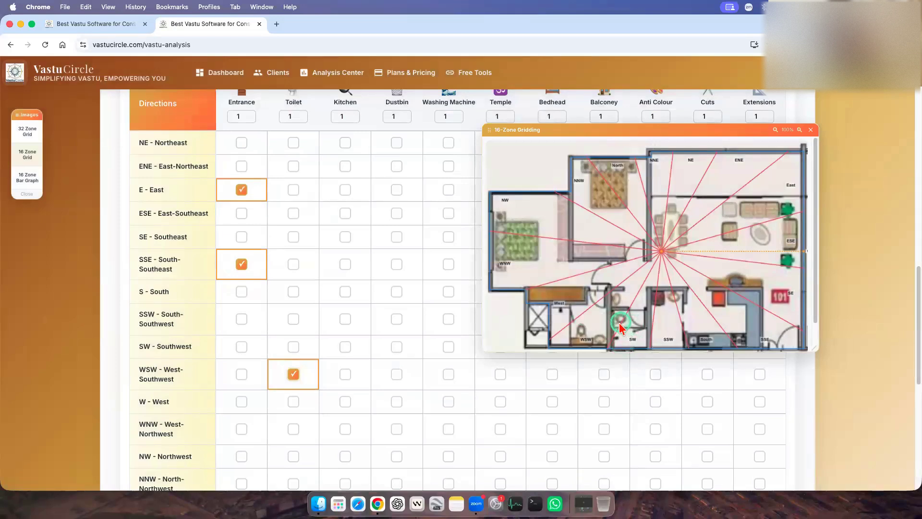
Mark the Toilet for SW - Southwest, choose its zonal type and save it.
{"action": "left_click", "coordinate": [292, 345]}
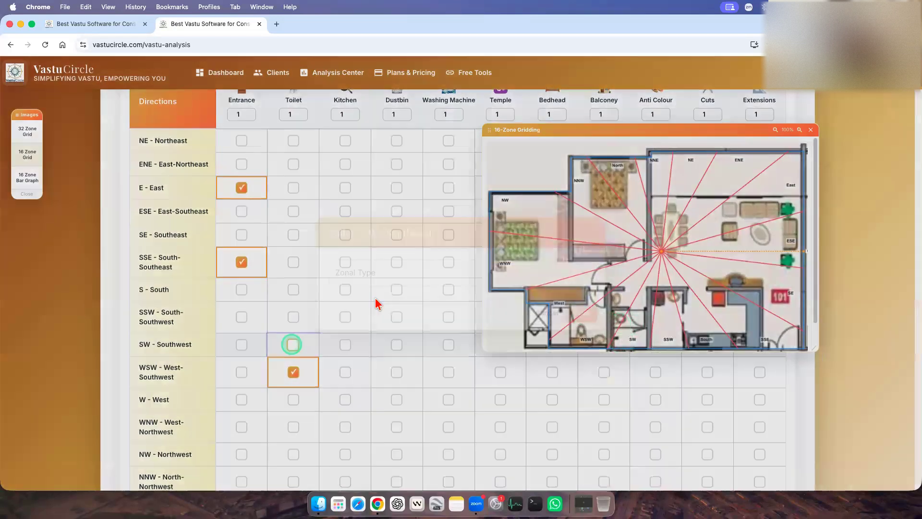
{"action": "left_click", "coordinate": [375, 278]}
{"action": "left_click", "coordinate": [371, 329]}
{"action": "left_click", "coordinate": [581, 314]}
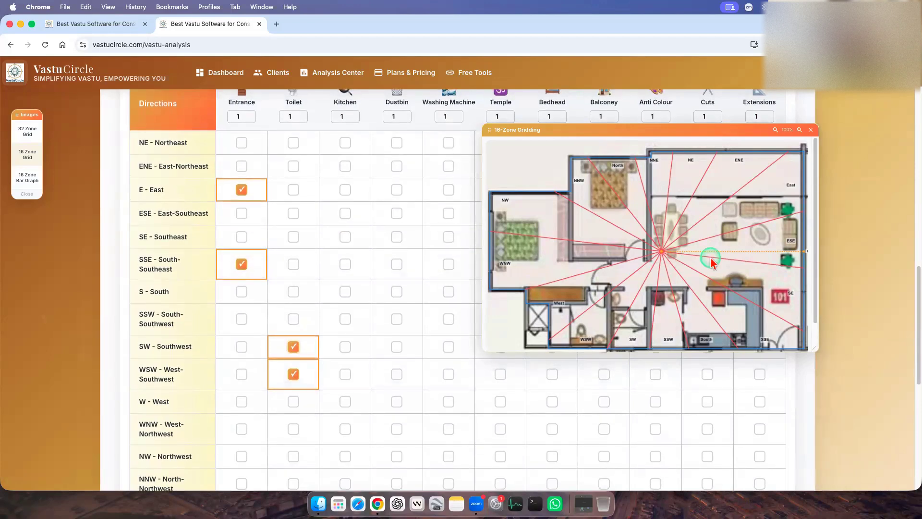
Check the lower part of the 16-zone plan and mark the Kitchen for SSE - South-Southeast and SSW - South-Southwest.
{"action": "scroll", "coordinate": [710, 257], "scroll_direction": "down", "scroll_amount": 1}
{"action": "scroll", "coordinate": [754, 329], "scroll_direction": "down", "scroll_amount": 1}
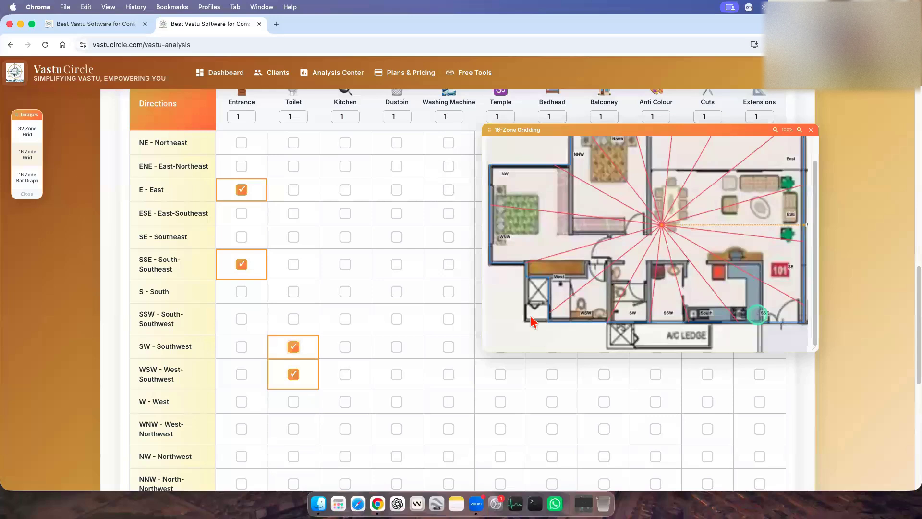
{"action": "scroll", "coordinate": [350, 289], "scroll_direction": "down", "scroll_amount": 1}
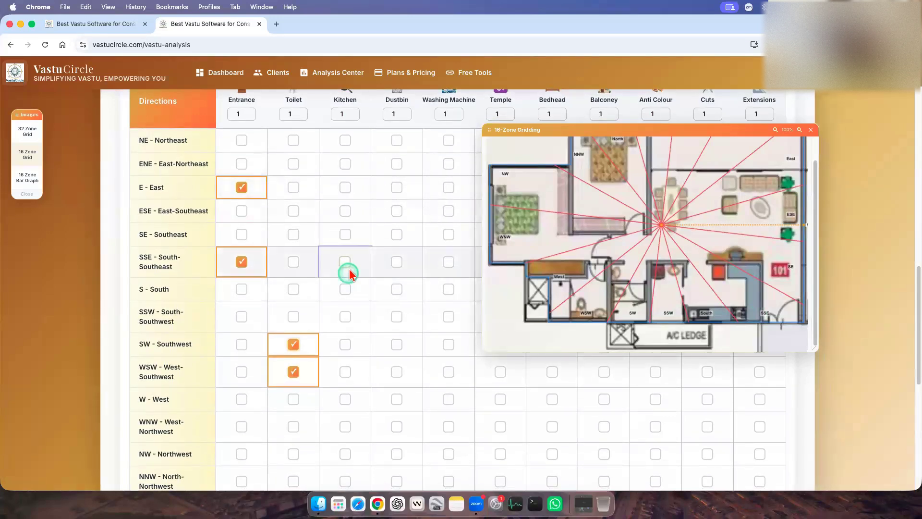
{"action": "left_click", "coordinate": [347, 262]}
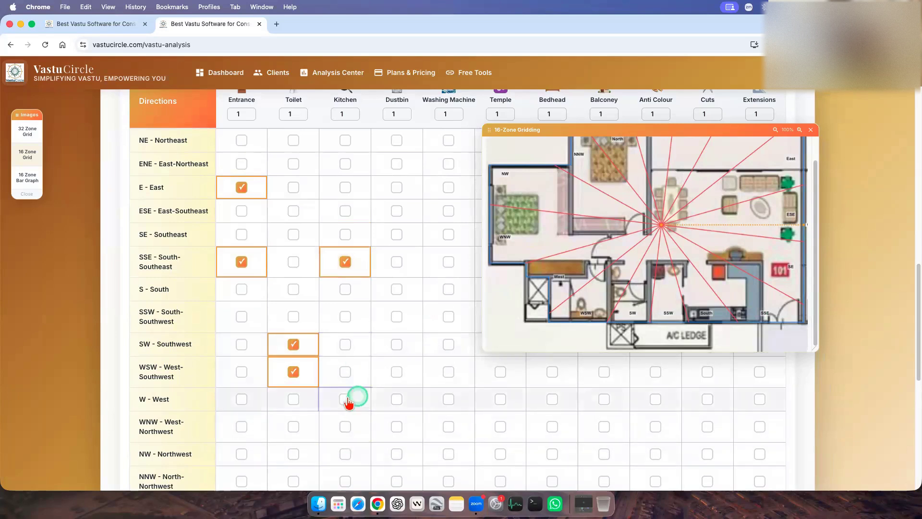
{"action": "scroll", "coordinate": [338, 461], "scroll_direction": "down", "scroll_amount": 3}
{"action": "scroll", "coordinate": [295, 401], "scroll_direction": "up", "scroll_amount": 1}
{"action": "left_click", "coordinate": [345, 255]}
{"action": "scroll", "coordinate": [429, 381], "scroll_direction": "up", "scroll_amount": 1}
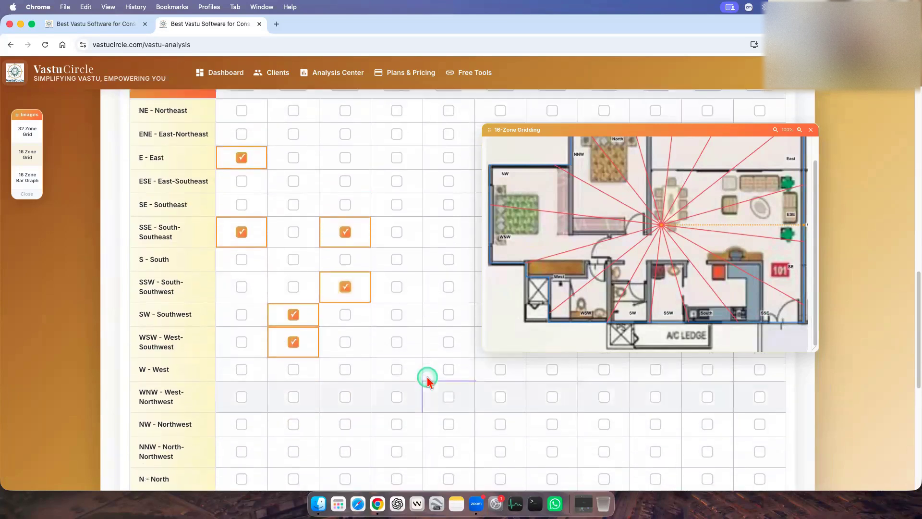
Compare the marked entrance, toilet and kitchen cells in the Common Objects grid with the 16-zone plan.
{"action": "scroll", "coordinate": [427, 379], "scroll_direction": "up", "scroll_amount": 2}
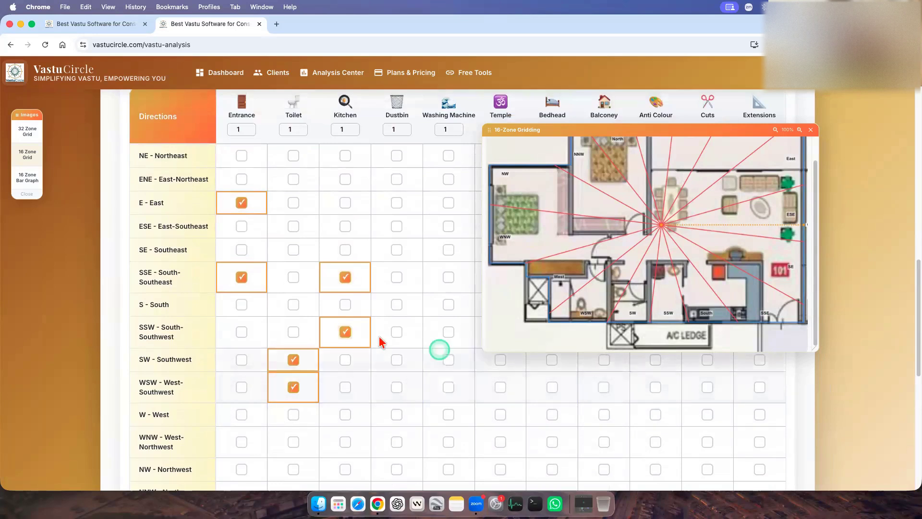
{"action": "scroll", "coordinate": [346, 332], "scroll_direction": "up", "scroll_amount": 1}
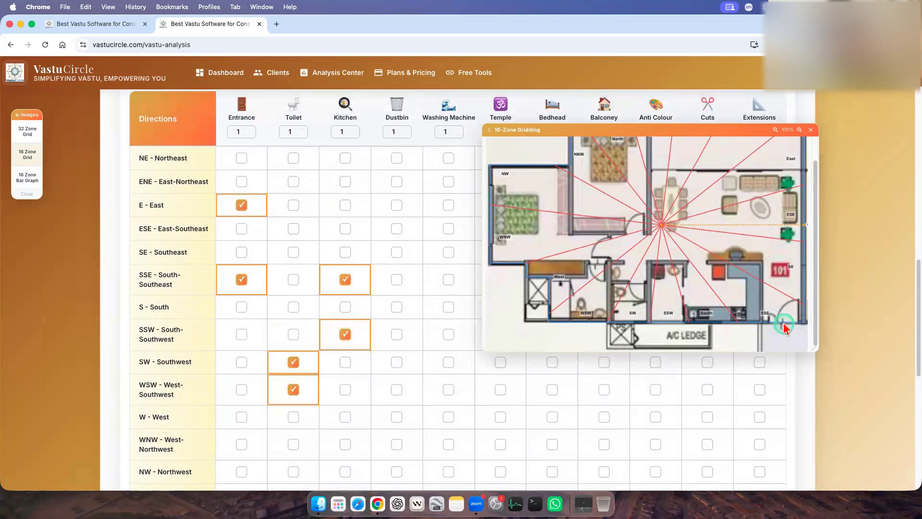
{"action": "scroll", "coordinate": [325, 346], "scroll_direction": "down", "scroll_amount": 1}
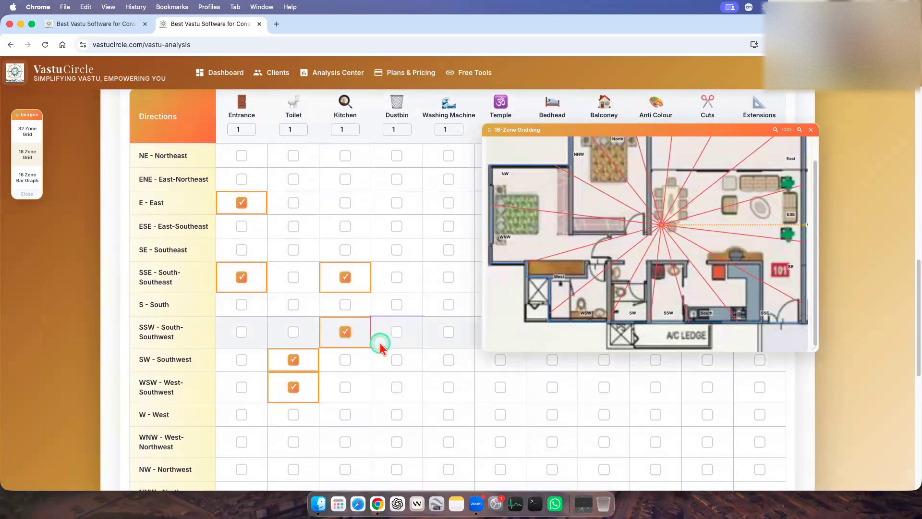
{"action": "scroll", "coordinate": [403, 288], "scroll_direction": "up", "scroll_amount": 2}
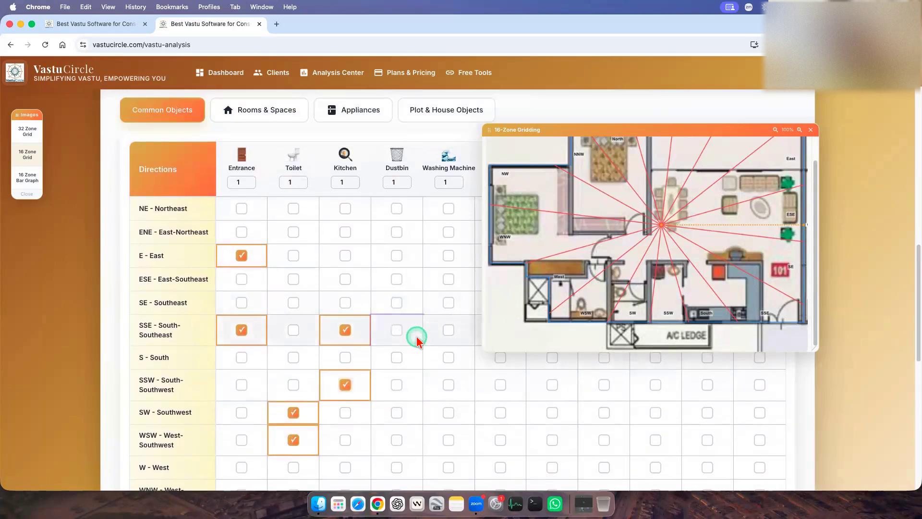
{"action": "scroll", "coordinate": [417, 338], "scroll_direction": "down", "scroll_amount": 2}
{"action": "scroll", "coordinate": [401, 418], "scroll_direction": "down", "scroll_amount": 2}
{"action": "scroll", "coordinate": [400, 417], "scroll_direction": "down", "scroll_amount": 3}
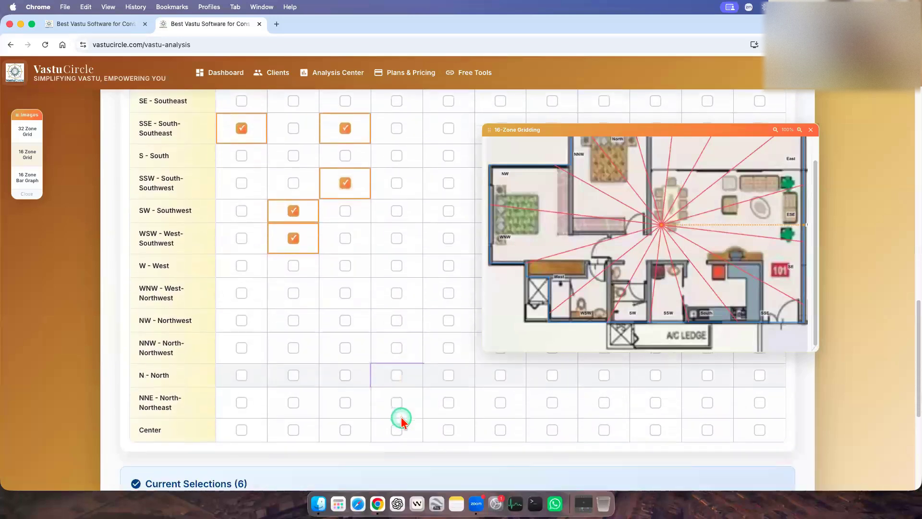
{"action": "scroll", "coordinate": [402, 418], "scroll_direction": "up", "scroll_amount": 6}
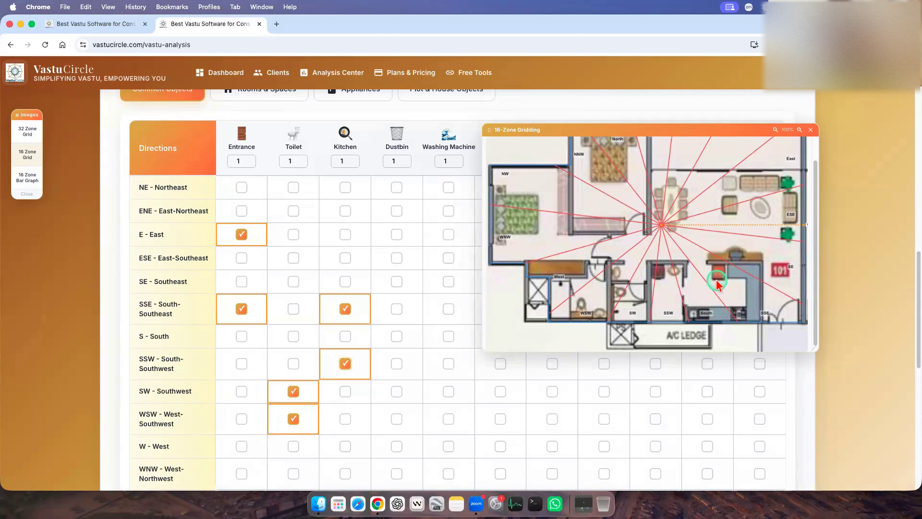
{"action": "scroll", "coordinate": [336, 315], "scroll_direction": "down", "scroll_amount": 1}
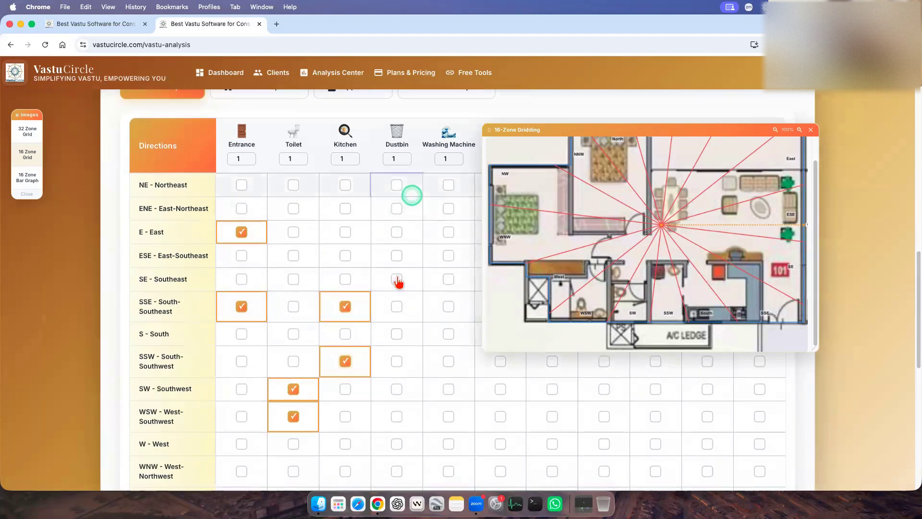
Mark the Dustbin for ESE - East-Southeast and SE - Southeast.
{"action": "left_click", "coordinate": [398, 256]}
{"action": "left_click", "coordinate": [397, 279]}
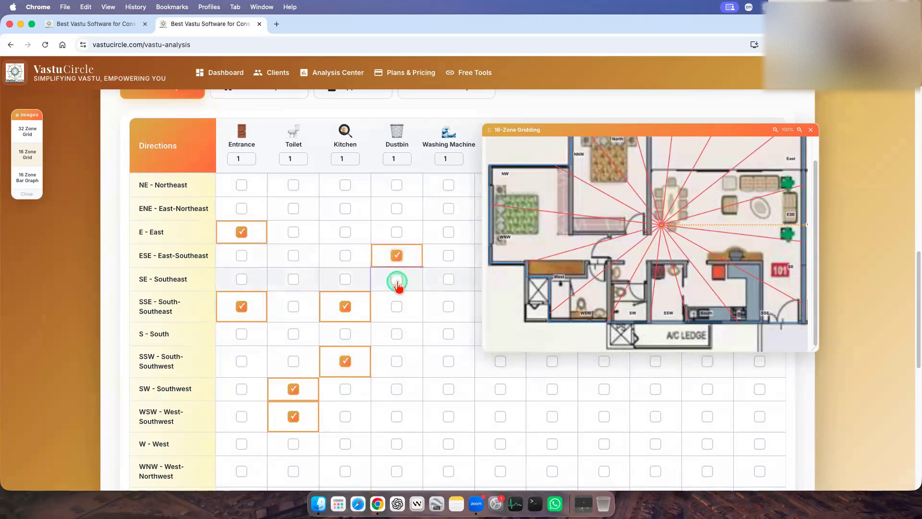
{"action": "left_click", "coordinate": [402, 314]}
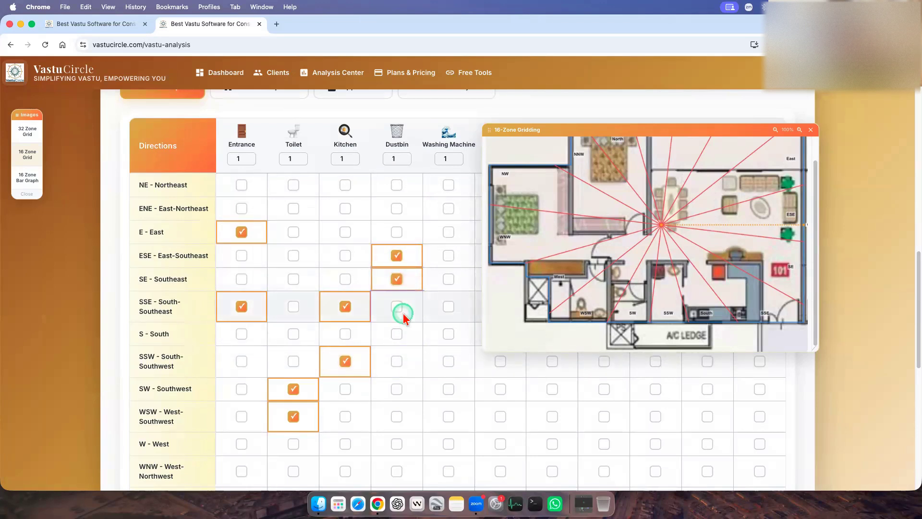
{"action": "scroll", "coordinate": [373, 327], "scroll_direction": "up", "scroll_amount": 1}
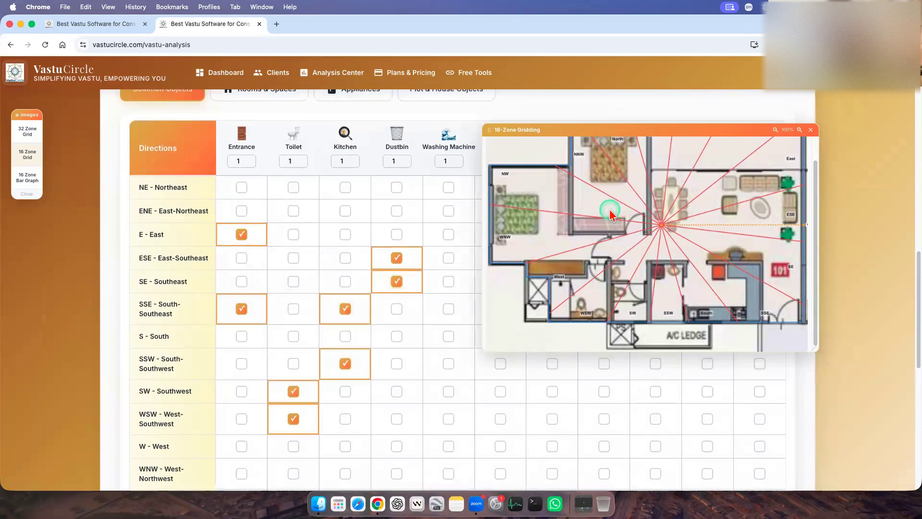
Move the floating 16-zone plan clear of the Washing Machine column and mark the Washing Machine for E - East.
{"action": "left_click_drag", "start_coordinate": [576, 136], "coordinate": [669, 203]}
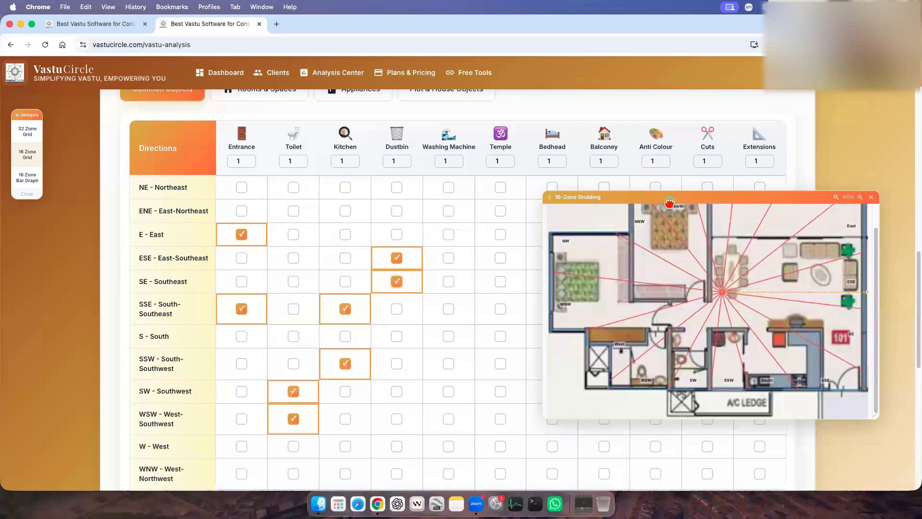
{"action": "left_click_drag", "start_coordinate": [669, 204], "coordinate": [677, 172]}
{"action": "left_click", "coordinate": [404, 171]}
{"action": "left_click", "coordinate": [448, 192]}
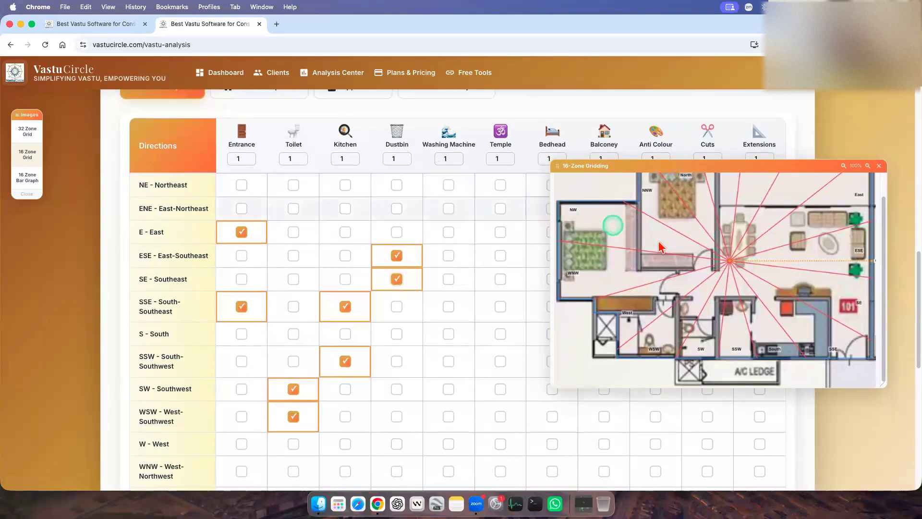
{"action": "left_click", "coordinate": [714, 259]}
{"action": "scroll", "coordinate": [796, 263], "scroll_direction": "up", "scroll_amount": 1}
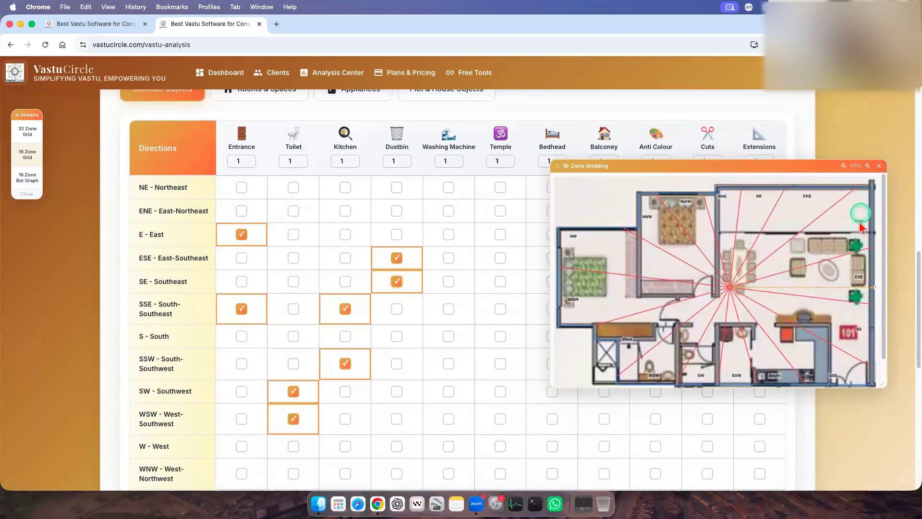
{"action": "left_click", "coordinate": [448, 235]}
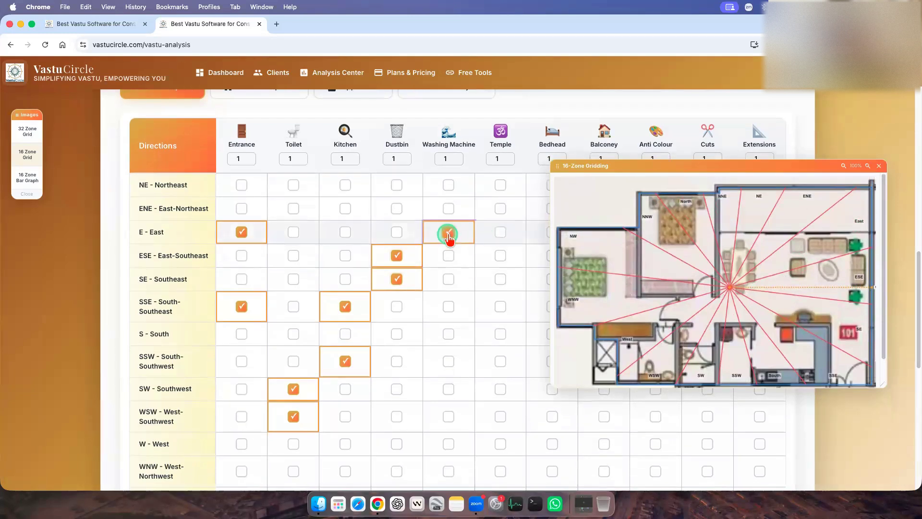
Check the plan's centre and mark the Temple for NE - Northeast.
{"action": "left_click", "coordinate": [498, 164]}
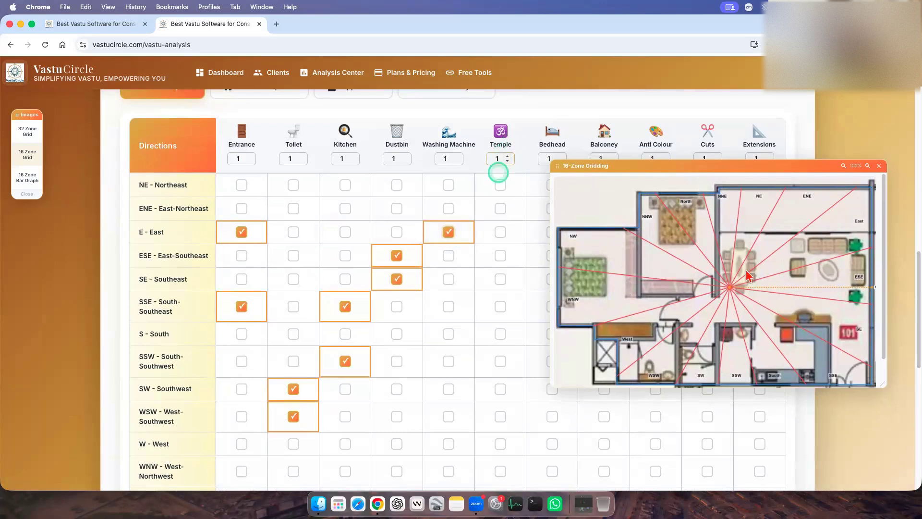
{"action": "left_click", "coordinate": [749, 274]}
{"action": "left_click", "coordinate": [501, 187]}
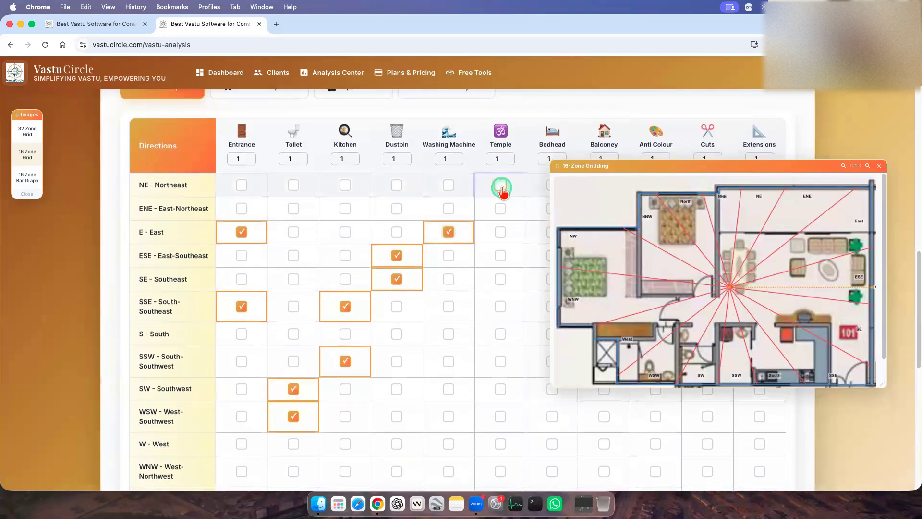
{"action": "left_click", "coordinate": [501, 188]}
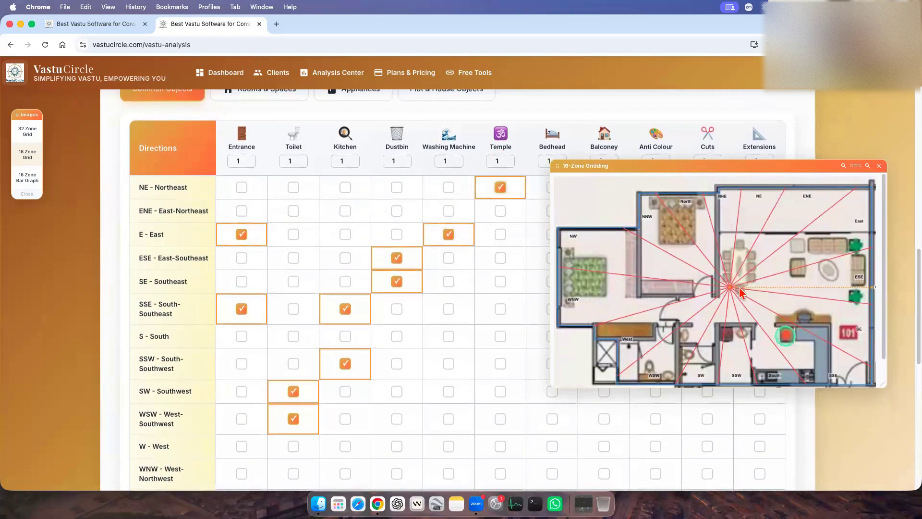
Move the floating 16-zone plan over the already filled columns and shrink it slightly to uncover the Bedhead column.
{"action": "left_click_drag", "start_coordinate": [734, 169], "coordinate": [413, 152]}
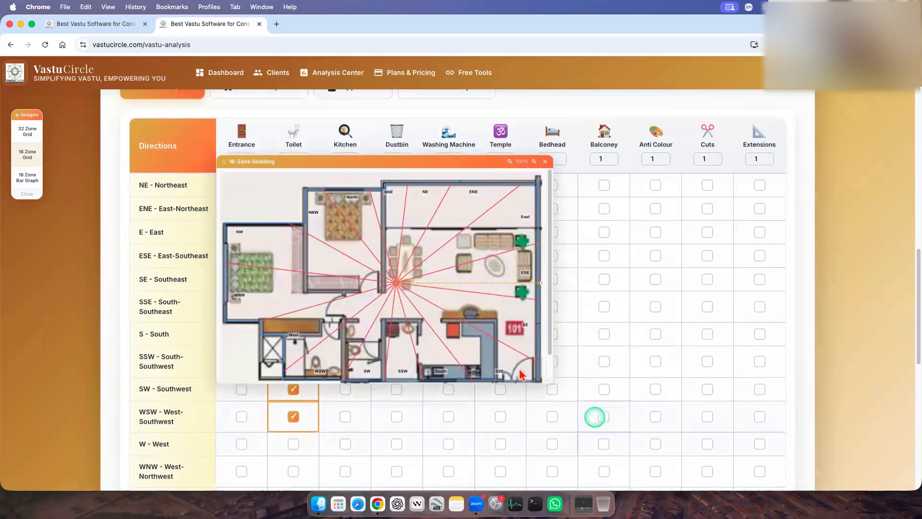
{"action": "left_click_drag", "start_coordinate": [548, 379], "coordinate": [520, 372]}
{"action": "scroll", "coordinate": [619, 393], "scroll_direction": "down", "scroll_amount": 1}
{"action": "scroll", "coordinate": [510, 379], "scroll_direction": "up", "scroll_amount": 1}
{"action": "scroll", "coordinate": [429, 342], "scroll_direction": "down", "scroll_amount": 1}
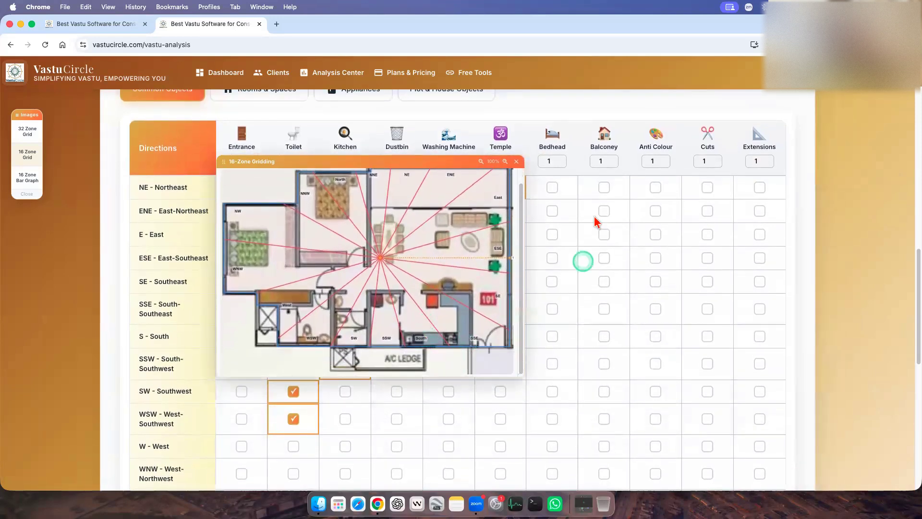
{"action": "scroll", "coordinate": [584, 216], "scroll_direction": "down", "scroll_amount": 1}
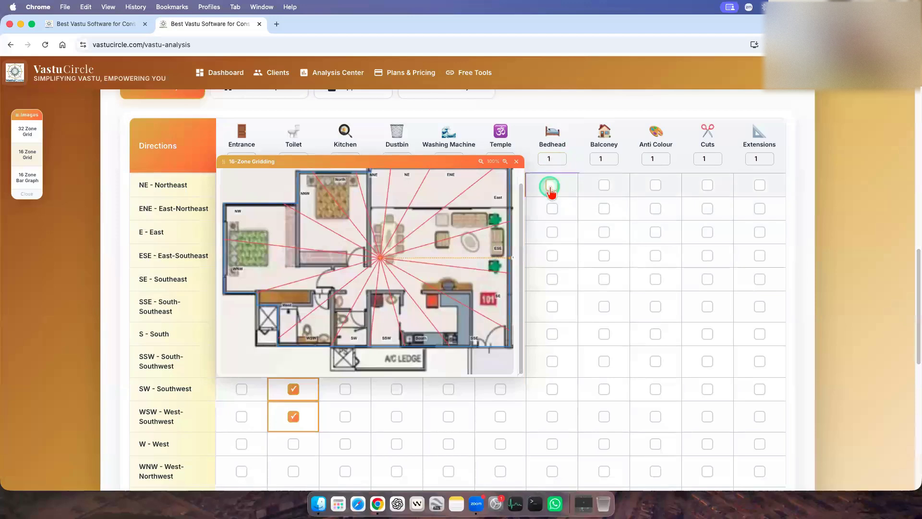
Mark the Bedhead for WNW - West-Northwest and NW - Northwest.
{"action": "scroll", "coordinate": [430, 247], "scroll_direction": "up", "scroll_amount": 1}
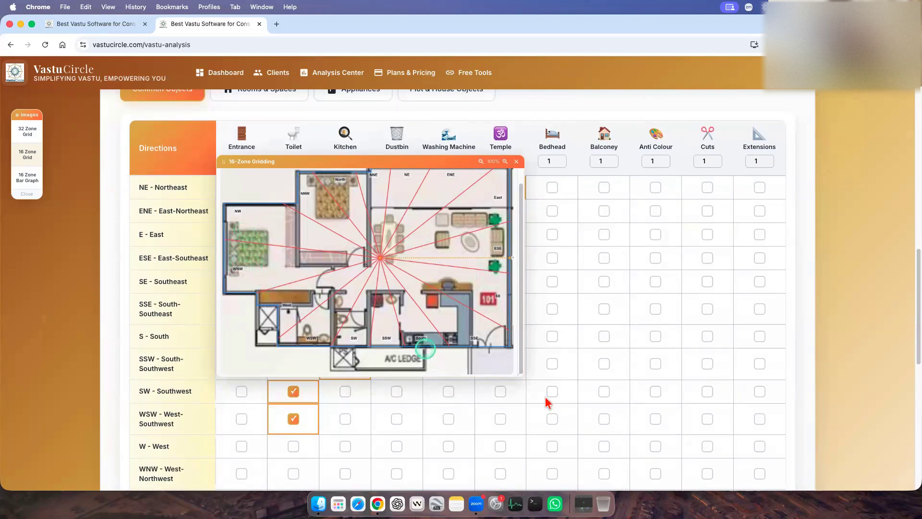
{"action": "scroll", "coordinate": [562, 305], "scroll_direction": "down", "scroll_amount": 1}
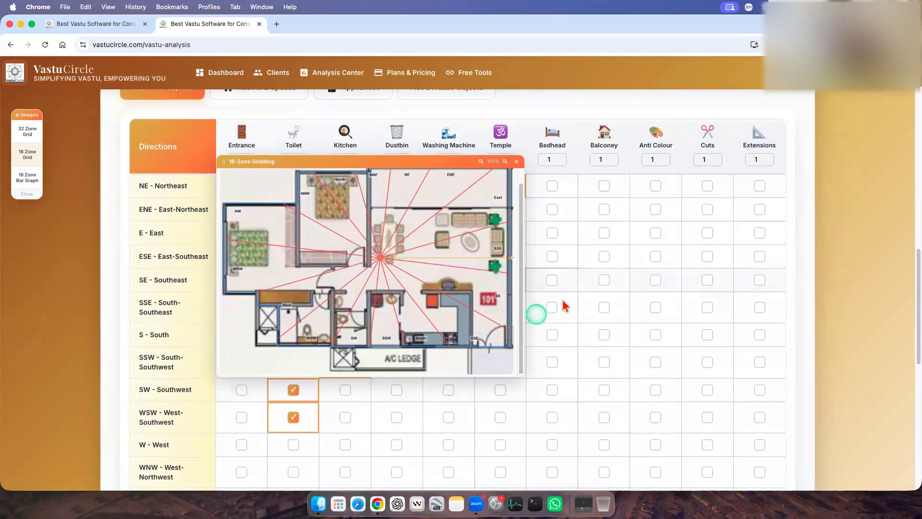
{"action": "left_click", "coordinate": [555, 472]}
{"action": "scroll", "coordinate": [556, 470], "scroll_direction": "down", "scroll_amount": 3}
{"action": "left_click", "coordinate": [551, 437]}
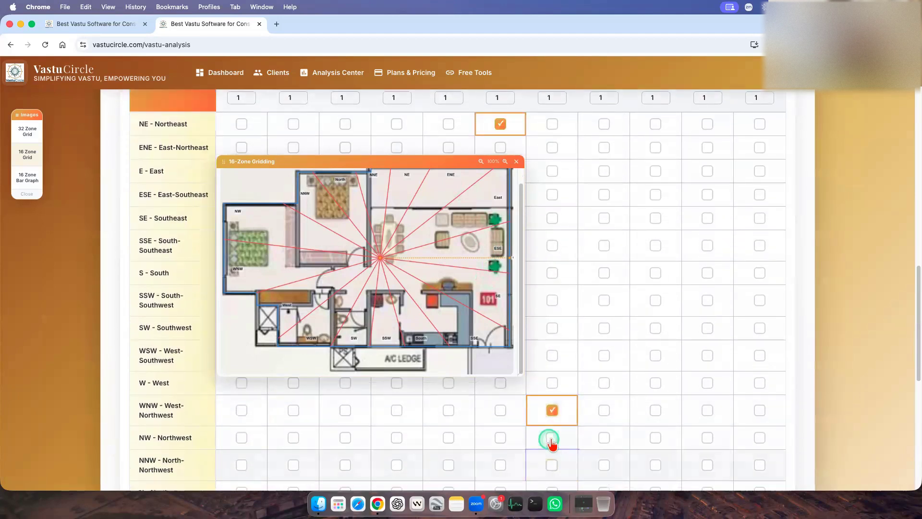
Mark the Bedhead for N - North and check the bedhead rows against the plan.
{"action": "scroll", "coordinate": [516, 400], "scroll_direction": "up", "scroll_amount": 3}
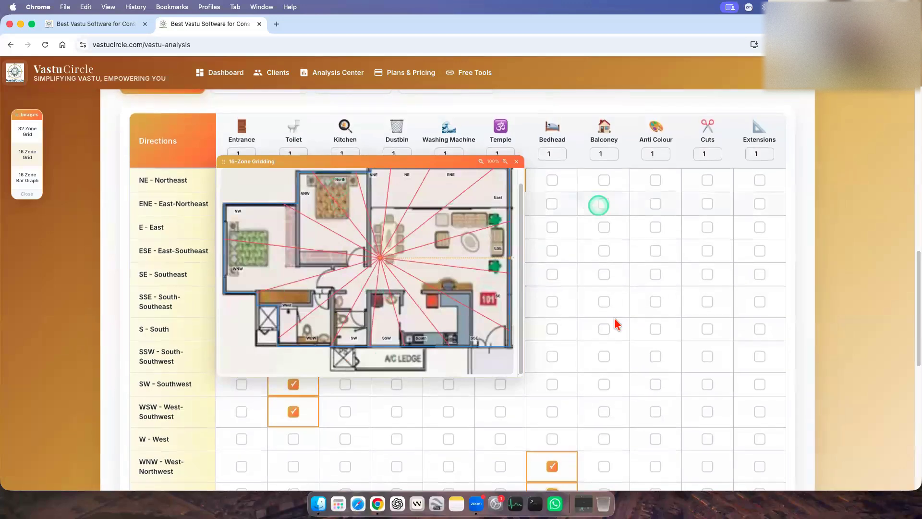
{"action": "scroll", "coordinate": [567, 447], "scroll_direction": "down", "scroll_amount": 3}
{"action": "scroll", "coordinate": [561, 451], "scroll_direction": "down", "scroll_amount": 1}
{"action": "left_click", "coordinate": [552, 410]}
{"action": "scroll", "coordinate": [619, 407], "scroll_direction": "up", "scroll_amount": 4}
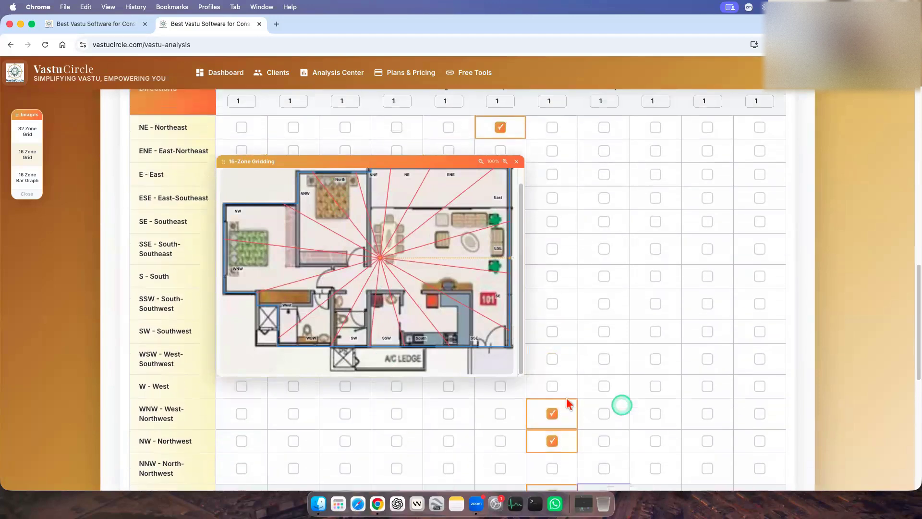
{"action": "scroll", "coordinate": [576, 394], "scroll_direction": "down", "scroll_amount": 6}
{"action": "scroll", "coordinate": [595, 394], "scroll_direction": "up", "scroll_amount": 5}
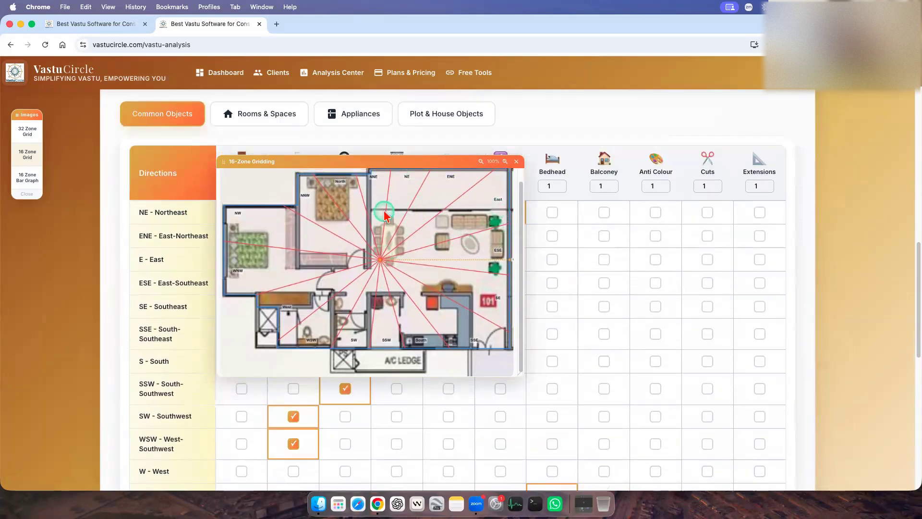
Mark the Balconey for E - East, NNE - North-Northeast, NE - Northeast and ENE - East-Northeast.
{"action": "left_click", "coordinate": [604, 257]}
{"action": "scroll", "coordinate": [613, 321], "scroll_direction": "down", "scroll_amount": 1}
{"action": "scroll", "coordinate": [614, 321], "scroll_direction": "down", "scroll_amount": 3}
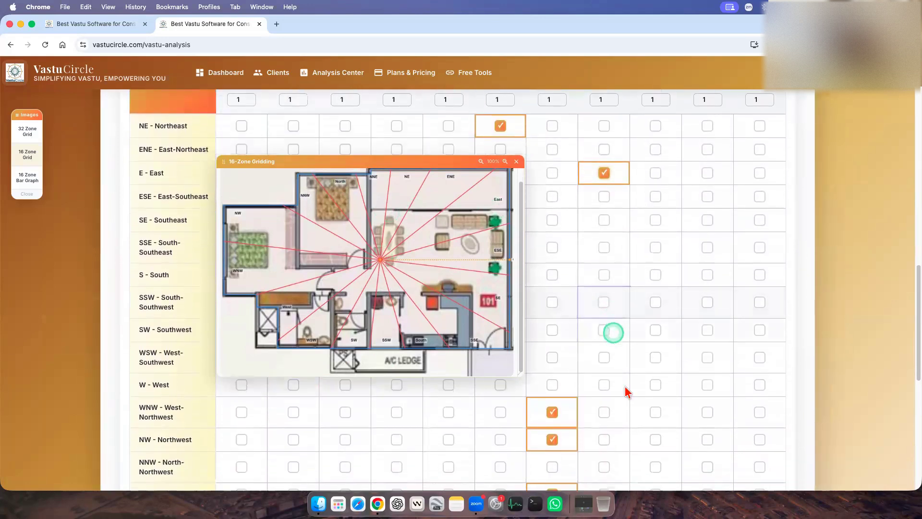
{"action": "scroll", "coordinate": [621, 401], "scroll_direction": "down", "scroll_amount": 2}
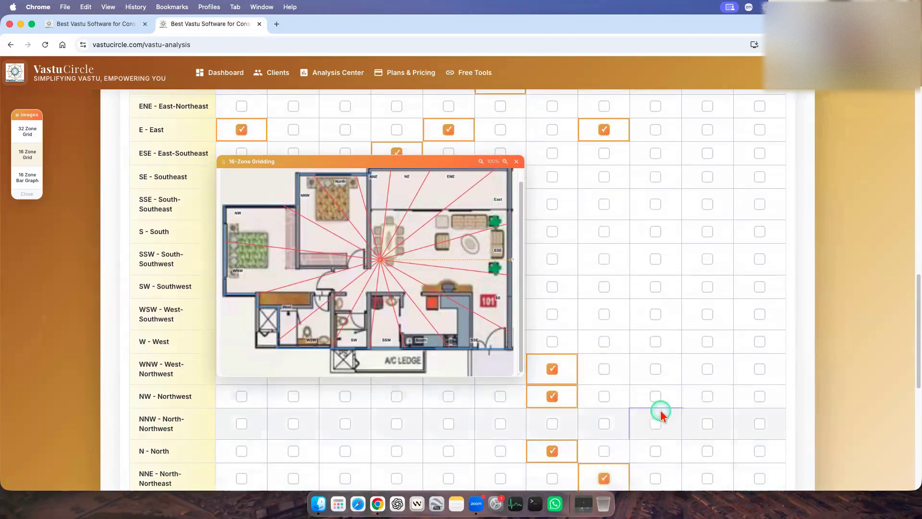
{"action": "scroll", "coordinate": [660, 411], "scroll_direction": "up", "scroll_amount": 5}
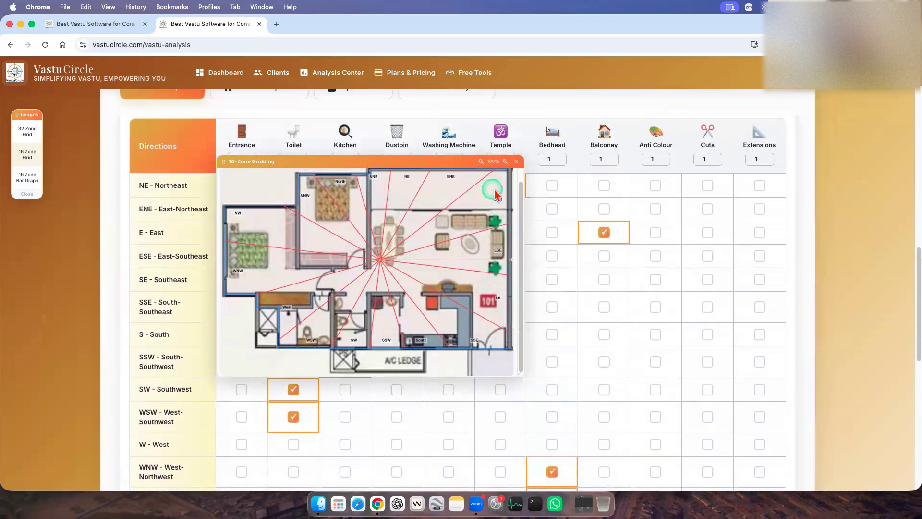
{"action": "left_click", "coordinate": [604, 183]}
{"action": "left_click", "coordinate": [604, 207]}
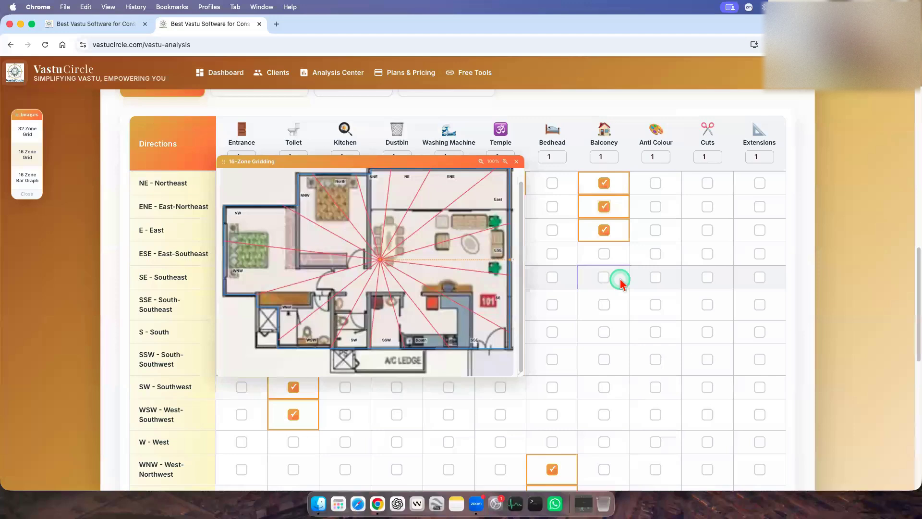
Lower the floating 16-zone plan to uncover the column headers and try the Anti Colour mark for SE - Southeast.
{"action": "left_click", "coordinate": [656, 184]}
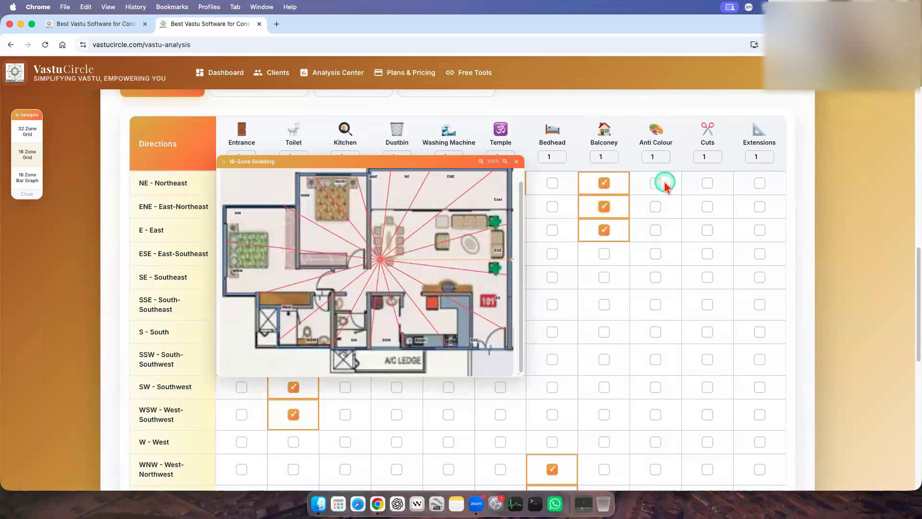
{"action": "left_click", "coordinate": [644, 262]}
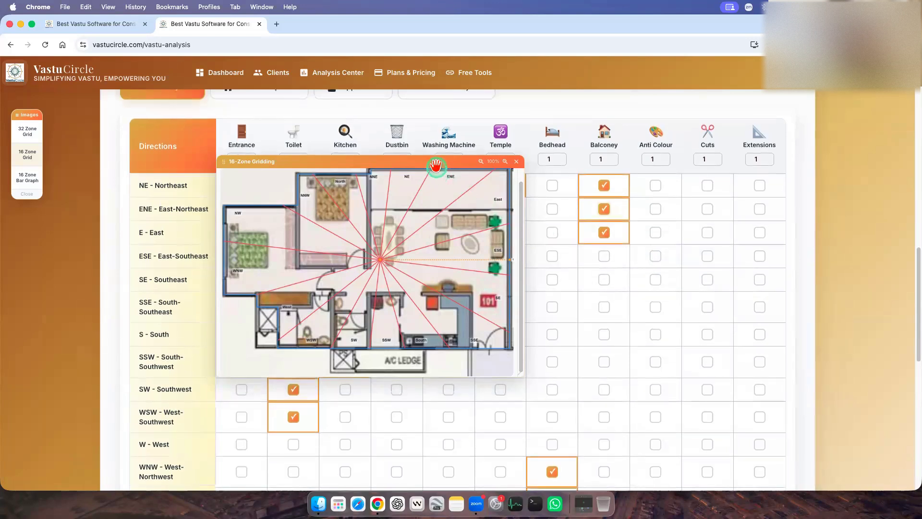
{"action": "left_click_drag", "start_coordinate": [436, 162], "coordinate": [436, 202]}
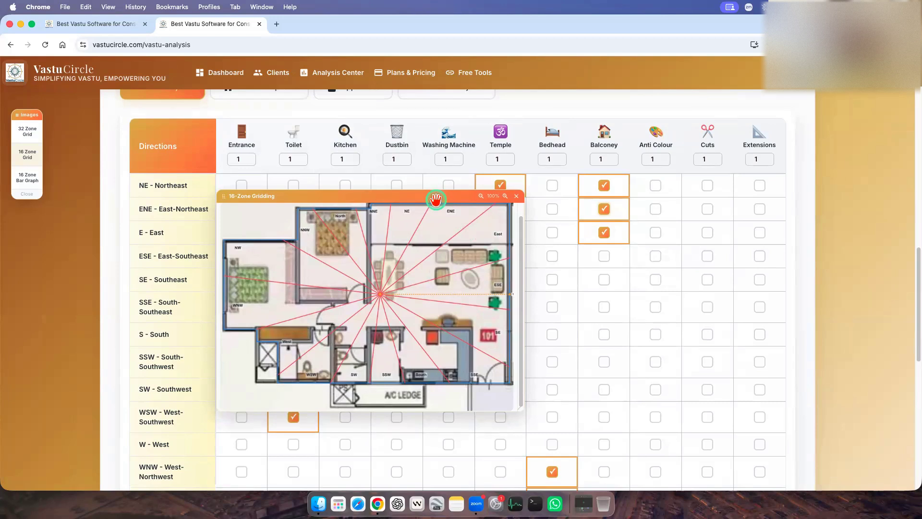
{"action": "scroll", "coordinate": [425, 175], "scroll_direction": "down", "scroll_amount": 1}
{"action": "scroll", "coordinate": [425, 174], "scroll_direction": "up", "scroll_amount": 1}
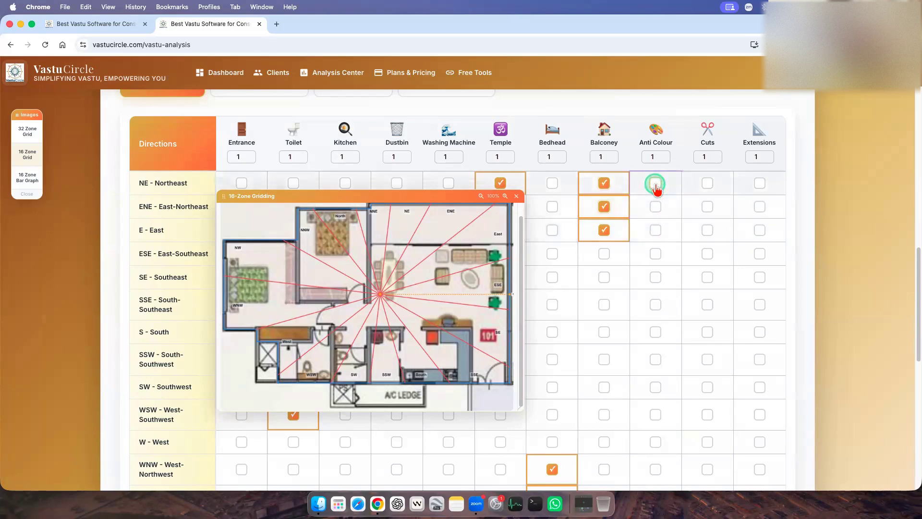
{"action": "left_click", "coordinate": [656, 277]}
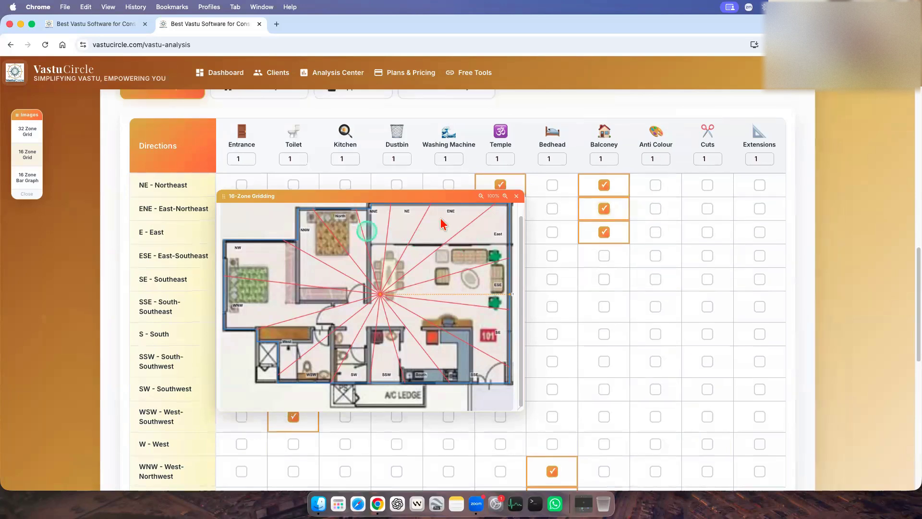
Mark the Anti Colour for NE - Northeast, SW - Southwest and SE - Southeast.
{"action": "left_click", "coordinate": [656, 184]}
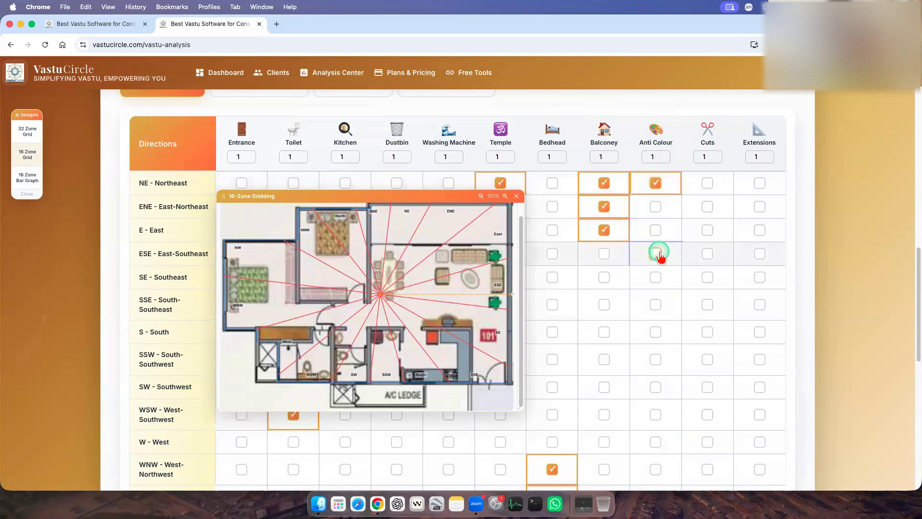
{"action": "left_click", "coordinate": [655, 387]}
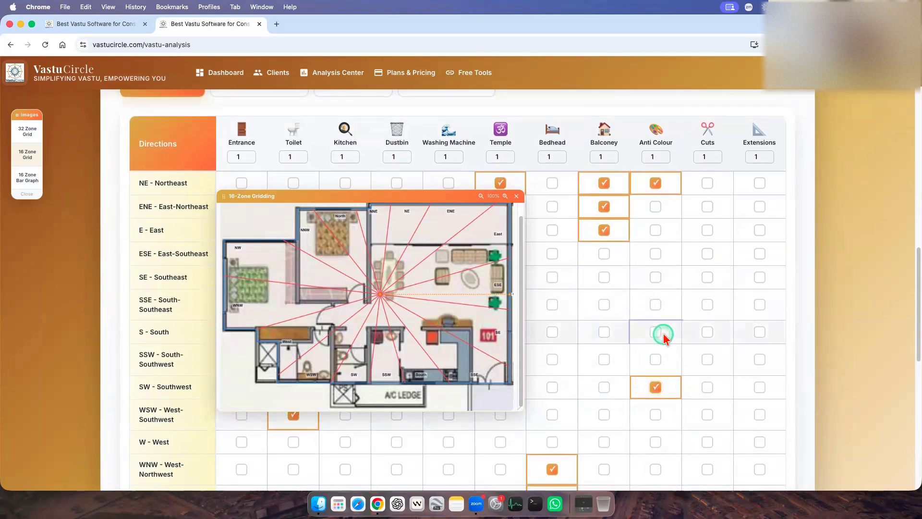
{"action": "left_click", "coordinate": [656, 277]}
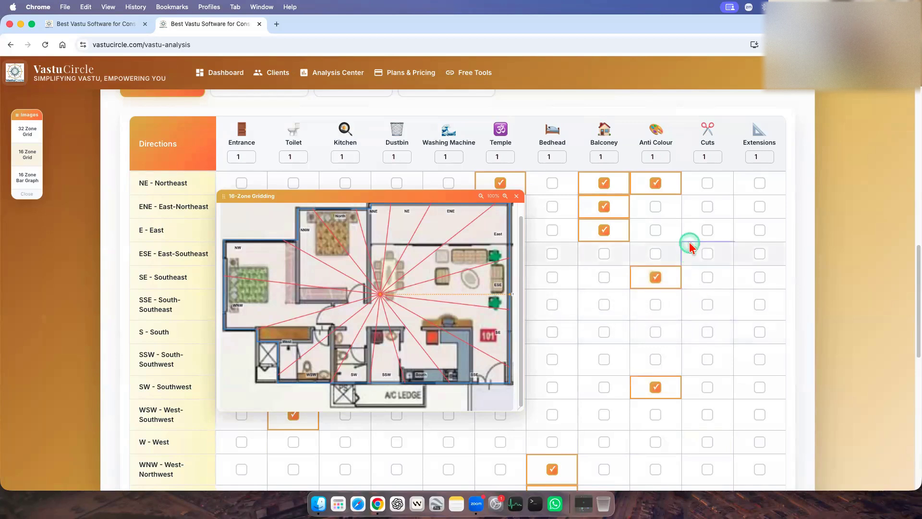
Bring up the 16-zone bar graph and mark the Cuts for S - South, SSW - South-Southwest and SW - Southwest.
{"action": "scroll", "coordinate": [447, 296], "scroll_direction": "up", "scroll_amount": 1}
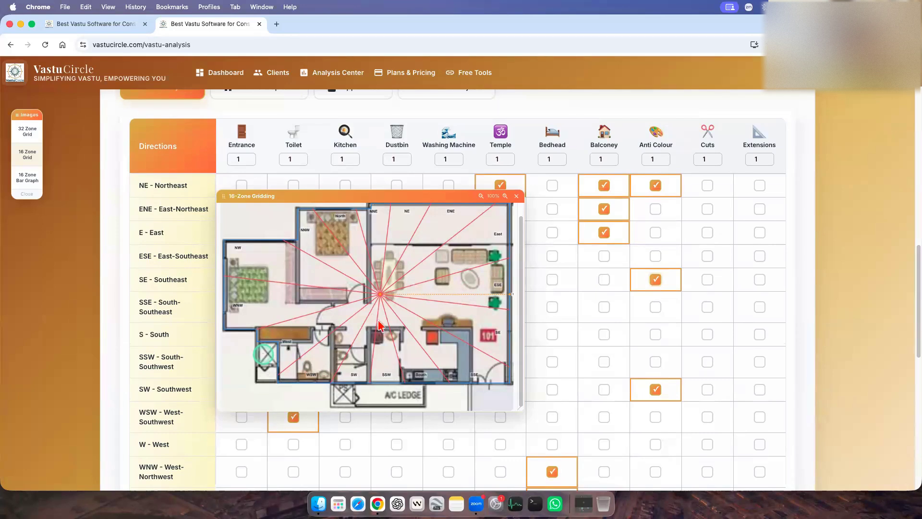
{"action": "left_click", "coordinate": [23, 179]}
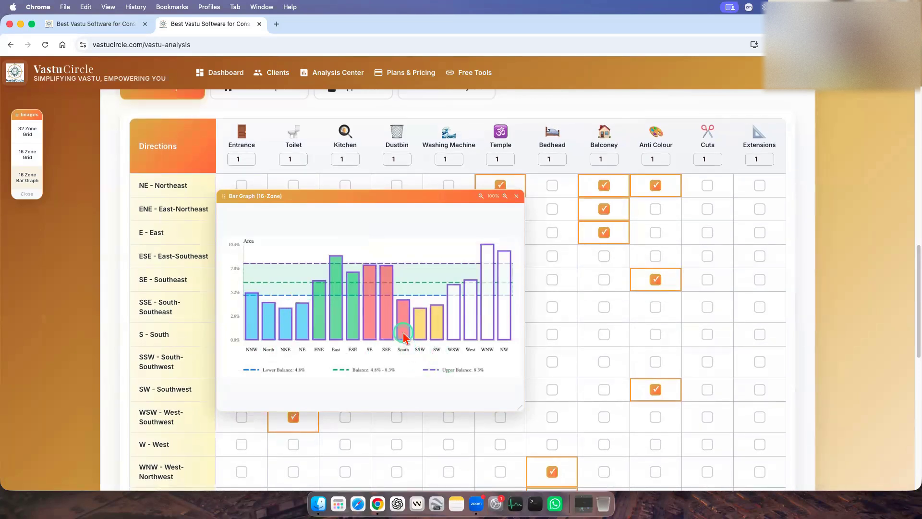
{"action": "left_click", "coordinate": [707, 331]}
{"action": "left_click", "coordinate": [707, 364]}
{"action": "left_click", "coordinate": [707, 388]}
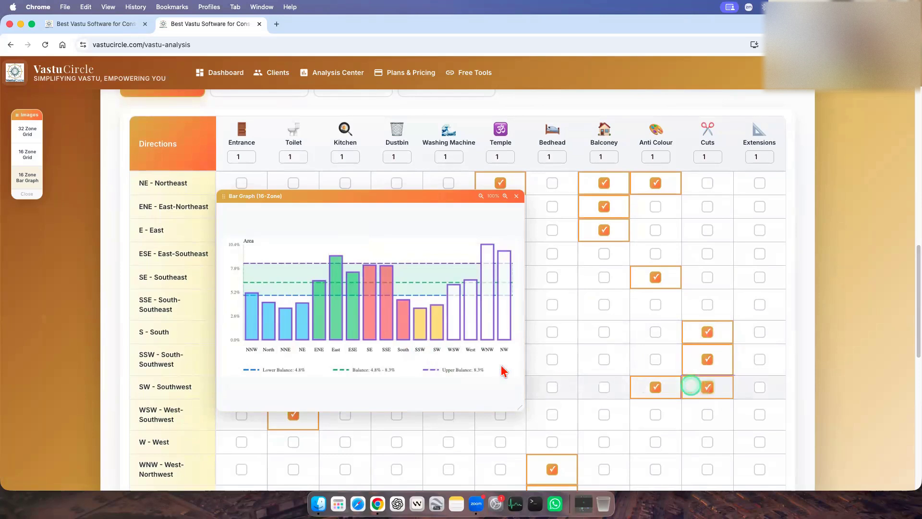
{"action": "left_click", "coordinate": [480, 366]}
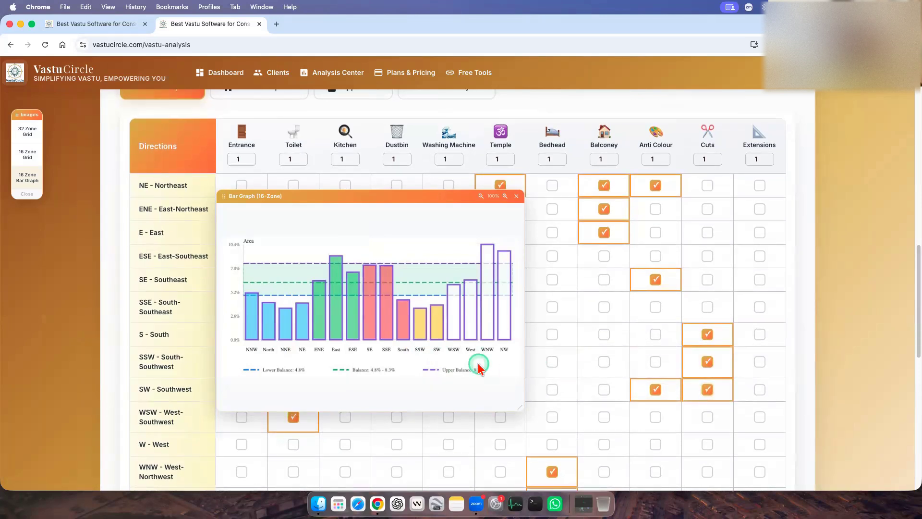
Return to the floating 16-zone plan and clear the Cuts marks for S - South, SSW - South-Southwest and SW - Southwest.
{"action": "left_click", "coordinate": [27, 154]}
{"action": "left_click", "coordinate": [329, 303]}
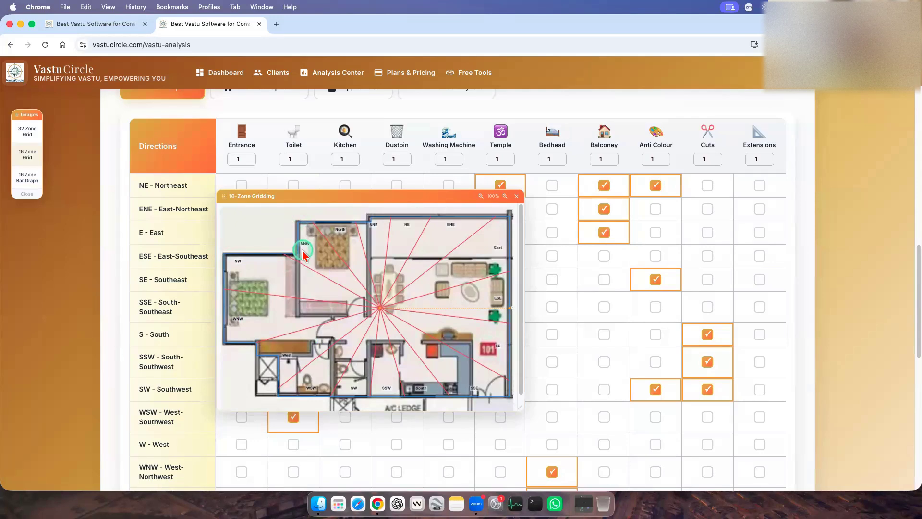
{"action": "scroll", "coordinate": [669, 309], "scroll_direction": "down", "scroll_amount": 1}
{"action": "left_click", "coordinate": [707, 333]}
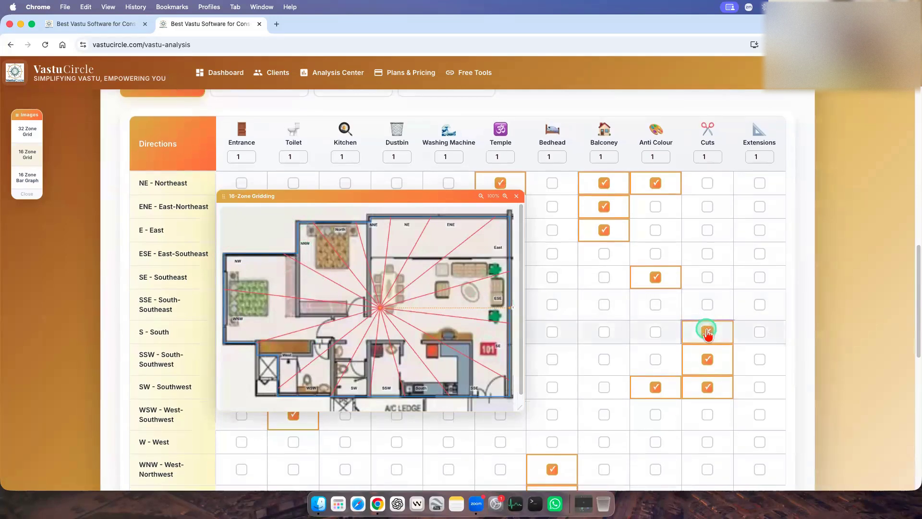
{"action": "left_click", "coordinate": [707, 359]}
{"action": "left_click", "coordinate": [706, 386]}
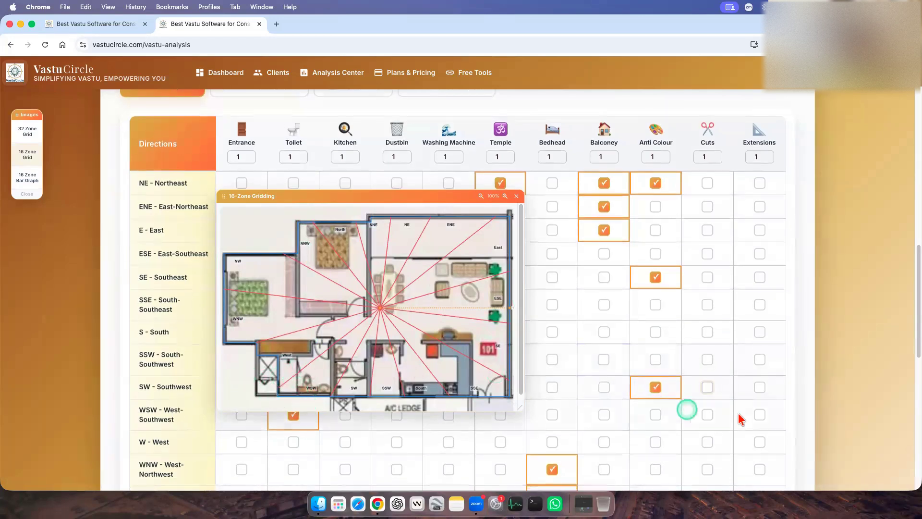
Mark the Cuts for W - West, SW - Southwest and NE - Northeast, leaving ENE - East-Northeast and ESE - East-Southeast cleared.
{"action": "left_click", "coordinate": [707, 442]}
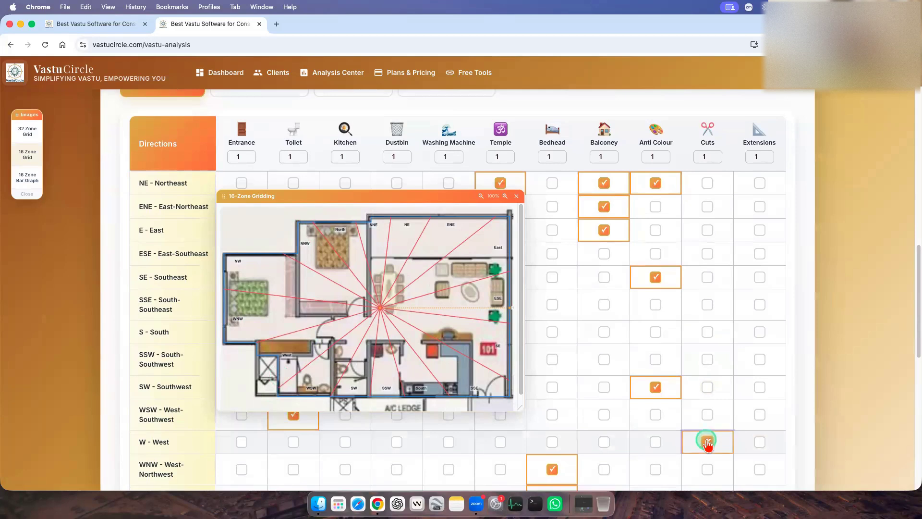
{"action": "left_click", "coordinate": [708, 387]}
{"action": "left_click", "coordinate": [712, 255]}
{"action": "left_click", "coordinate": [709, 207]}
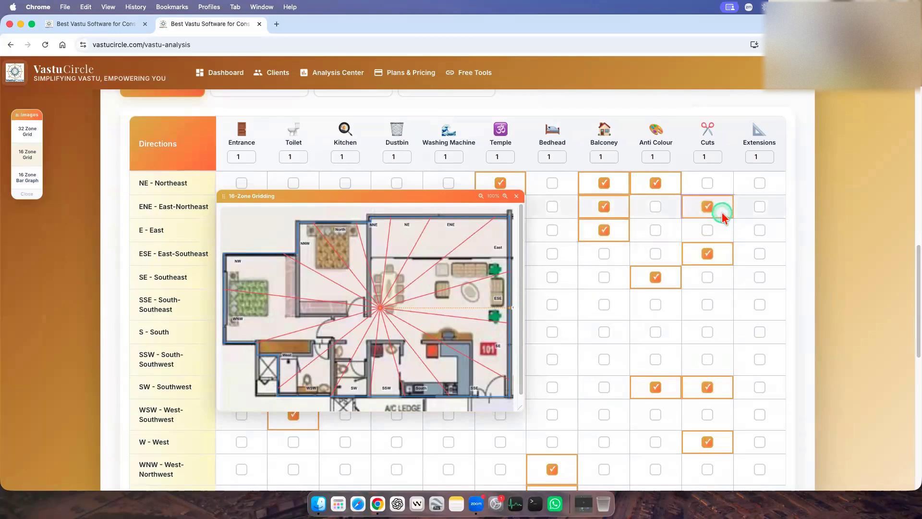
{"action": "left_click", "coordinate": [709, 255]}
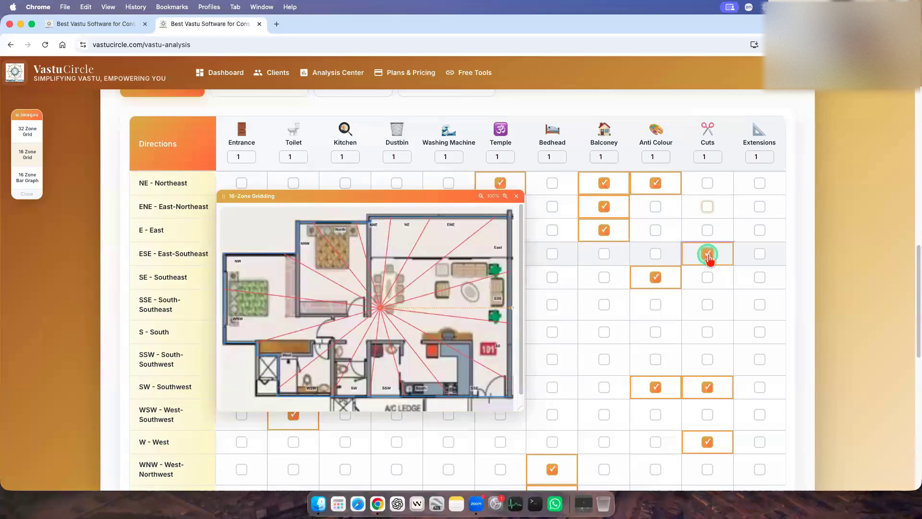
{"action": "left_click", "coordinate": [708, 182]}
{"action": "left_click", "coordinate": [709, 255]}
Mark the Extensions for NW - Northwest with the 16-zone plan as reference.
{"action": "left_click", "coordinate": [32, 180]}
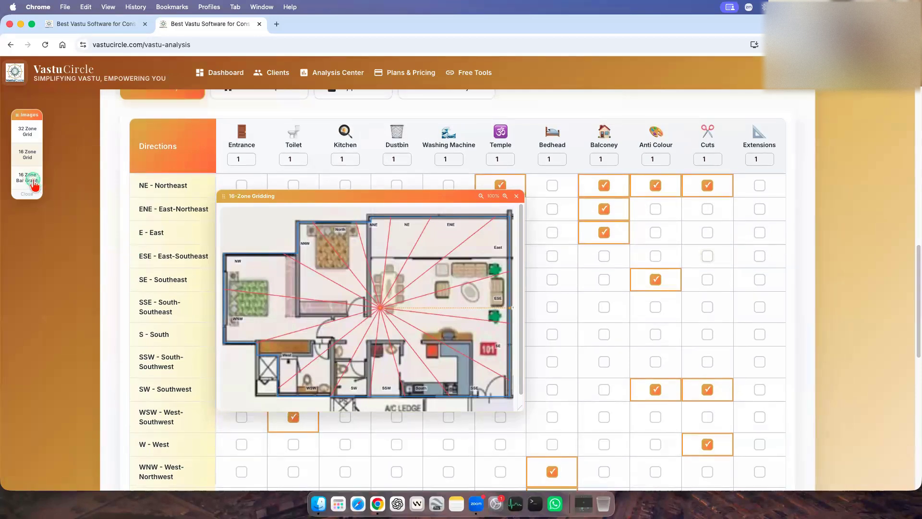
{"action": "left_click", "coordinate": [28, 154]}
{"action": "scroll", "coordinate": [711, 381], "scroll_direction": "down", "scroll_amount": 3}
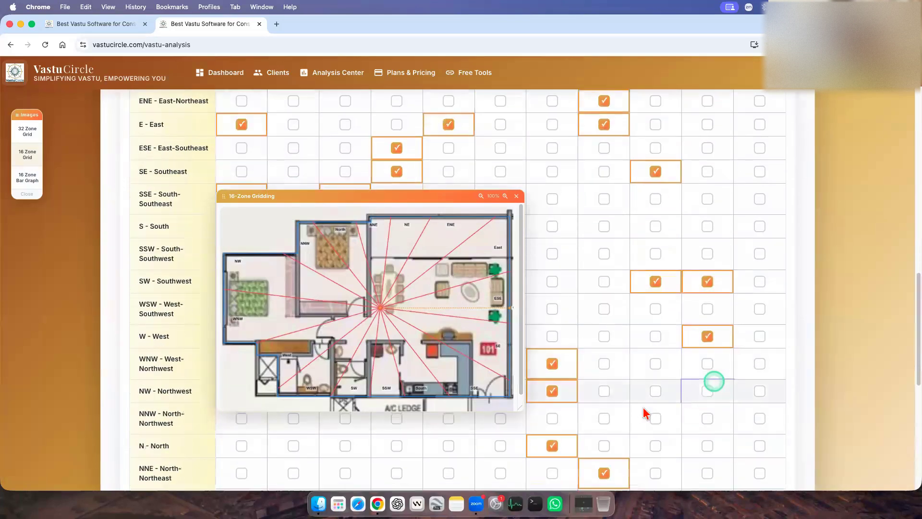
{"action": "scroll", "coordinate": [645, 413], "scroll_direction": "down", "scroll_amount": 1}
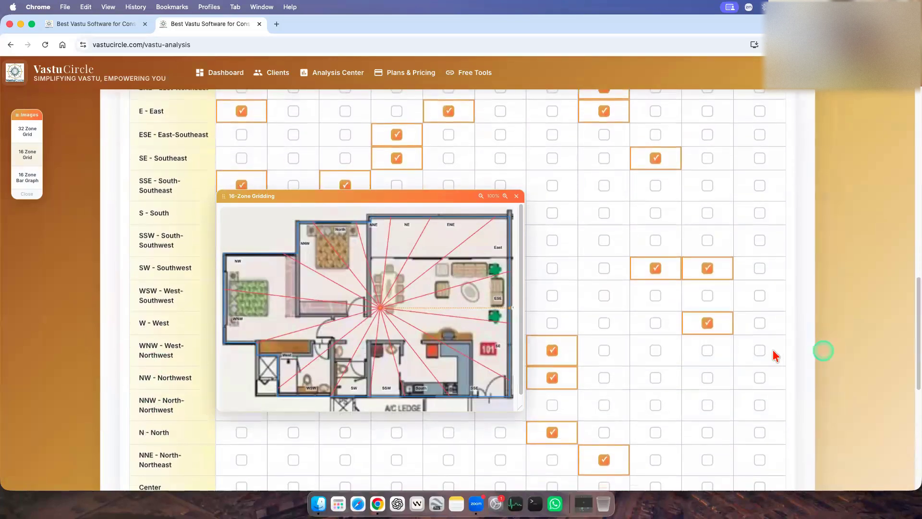
{"action": "left_click", "coordinate": [760, 376]}
{"action": "left_click", "coordinate": [682, 398]}
Close the floating 16-zone plan and switch the placement grid to the Rooms & Spaces objects.
{"action": "scroll", "coordinate": [680, 402], "scroll_direction": "up", "scroll_amount": 1}
{"action": "scroll", "coordinate": [680, 402], "scroll_direction": "up", "scroll_amount": 5}
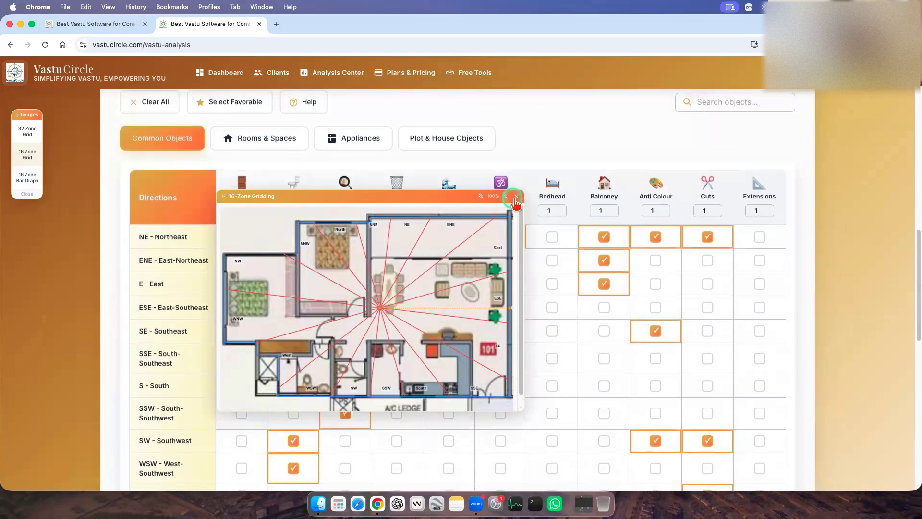
{"action": "left_click", "coordinate": [517, 198]}
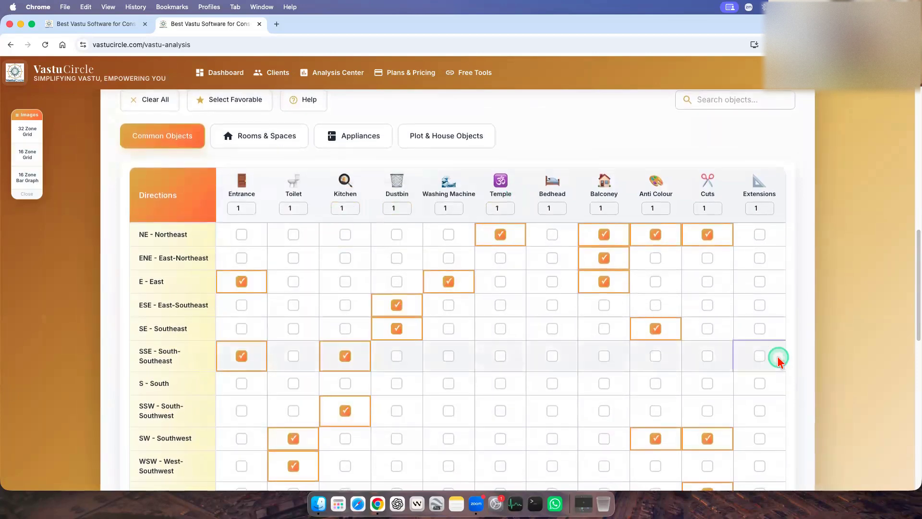
{"action": "scroll", "coordinate": [336, 288], "scroll_direction": "up", "scroll_amount": 2}
{"action": "left_click", "coordinate": [264, 214]}
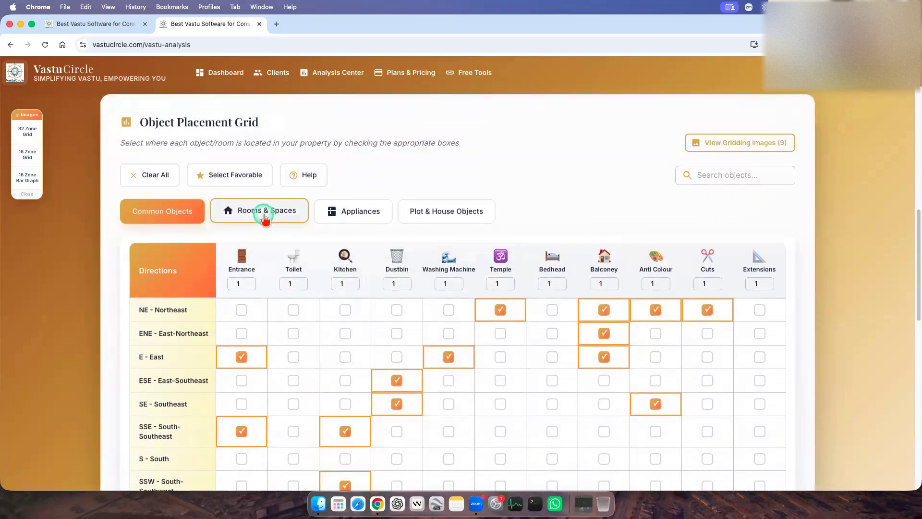
{"action": "scroll", "coordinate": [380, 354], "scroll_direction": "down", "scroll_amount": 2}
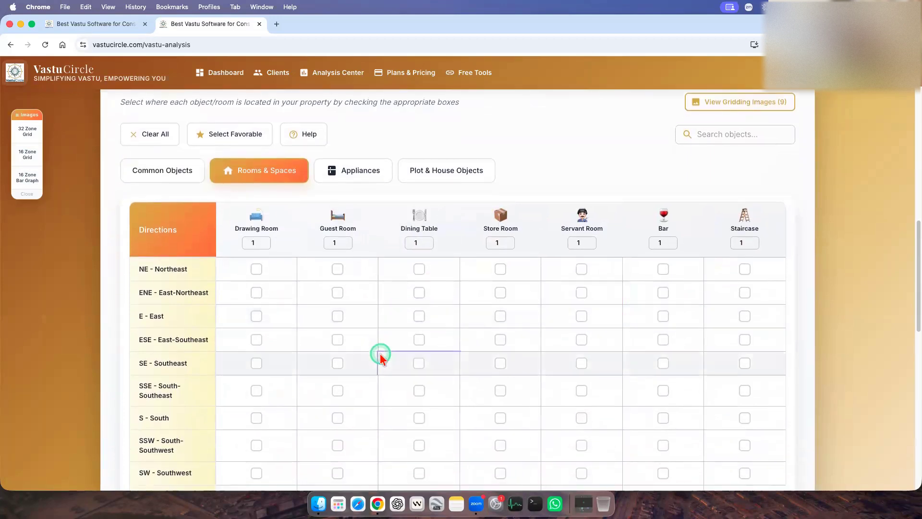
{"action": "scroll", "coordinate": [311, 269], "scroll_direction": "down", "scroll_amount": 2}
Float the 16-zone plan beside the room columns and mark the Drawing Room for E - East and ESE - East-Southeast.
{"action": "left_click", "coordinate": [25, 159]}
{"action": "left_click_drag", "start_coordinate": [130, 116], "coordinate": [616, 180]}
{"action": "left_click_drag", "start_coordinate": [447, 161], "coordinate": [732, 193]}
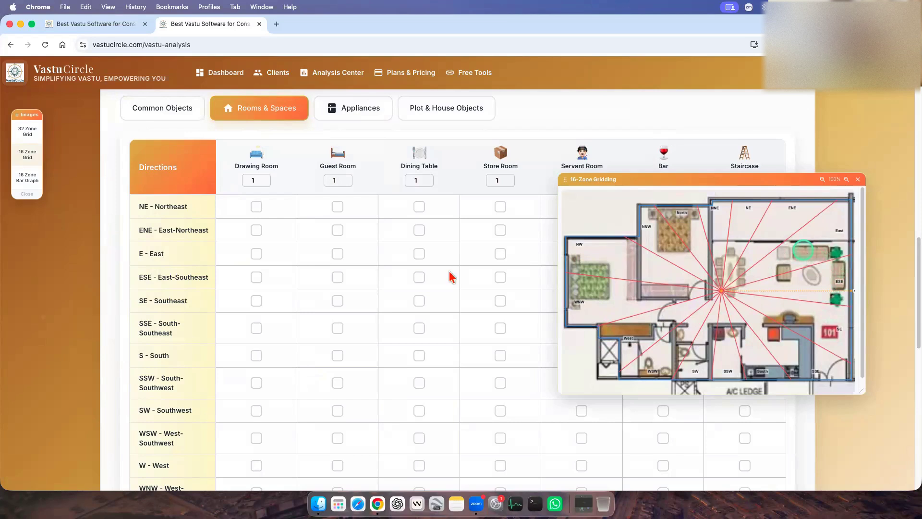
{"action": "scroll", "coordinate": [449, 272], "scroll_direction": "down", "scroll_amount": 1}
{"action": "left_click", "coordinate": [256, 252]}
{"action": "left_click", "coordinate": [257, 274]}
{"action": "scroll", "coordinate": [797, 297], "scroll_direction": "up", "scroll_amount": 1}
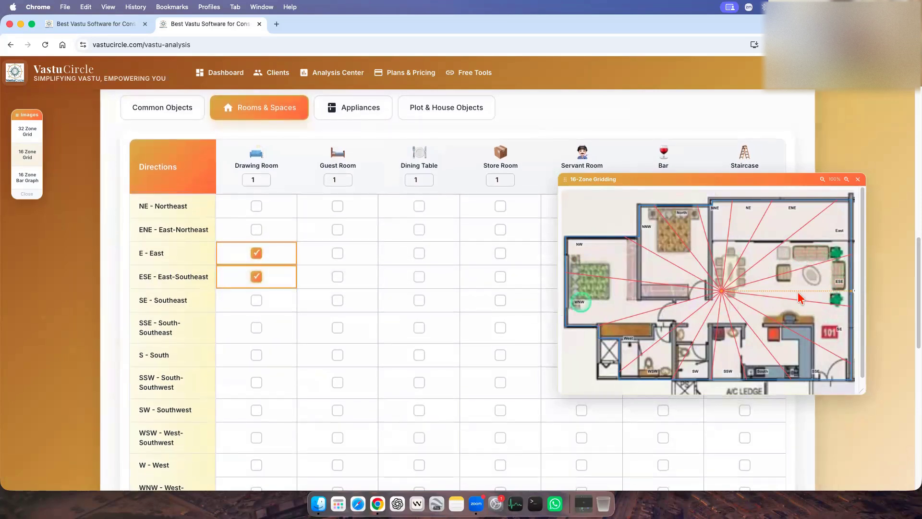
Mark the Guest Room for SSE - South-Southeast.
{"action": "scroll", "coordinate": [337, 350], "scroll_direction": "down", "scroll_amount": 1}
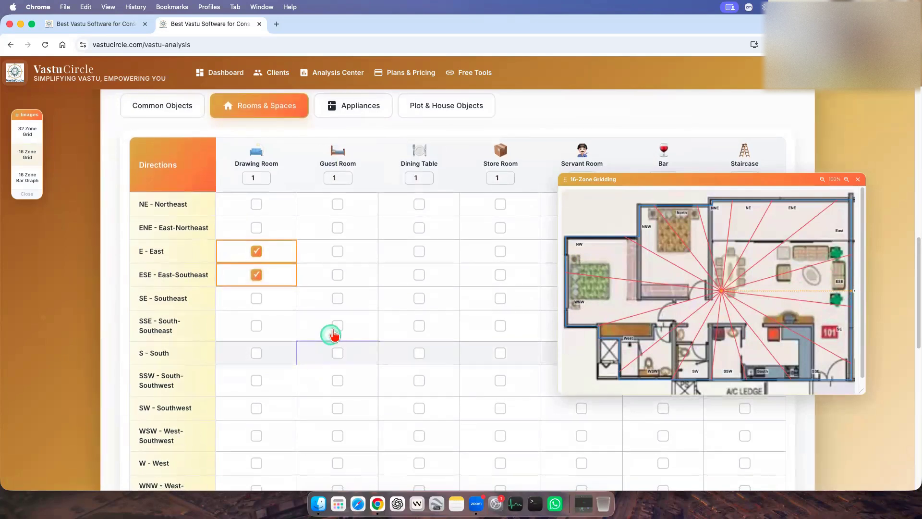
{"action": "left_click", "coordinate": [337, 326]}
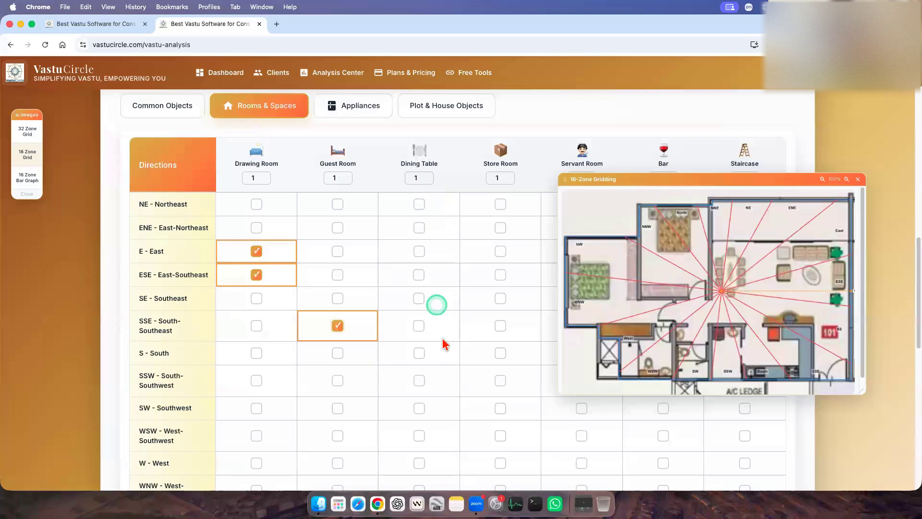
{"action": "scroll", "coordinate": [533, 270], "scroll_direction": "up", "scroll_amount": 1}
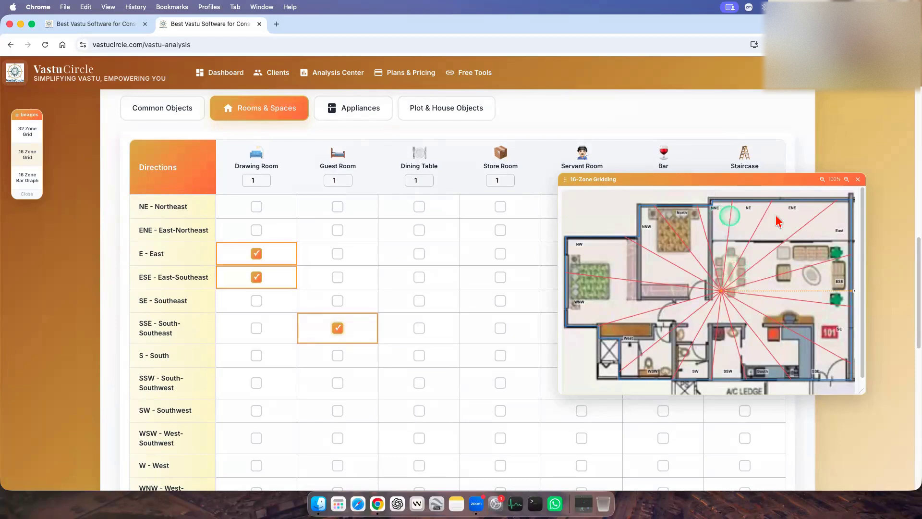
Mark the Dining Table for NNE - North-Northeast and NE - Northeast, and the Store Room for E - East.
{"action": "scroll", "coordinate": [413, 244], "scroll_direction": "down", "scroll_amount": 1}
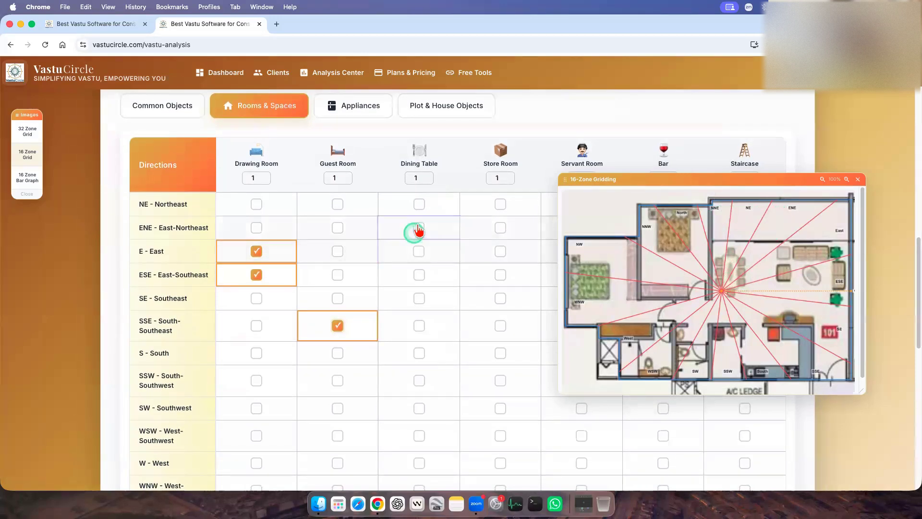
{"action": "scroll", "coordinate": [429, 379], "scroll_direction": "down", "scroll_amount": 5}
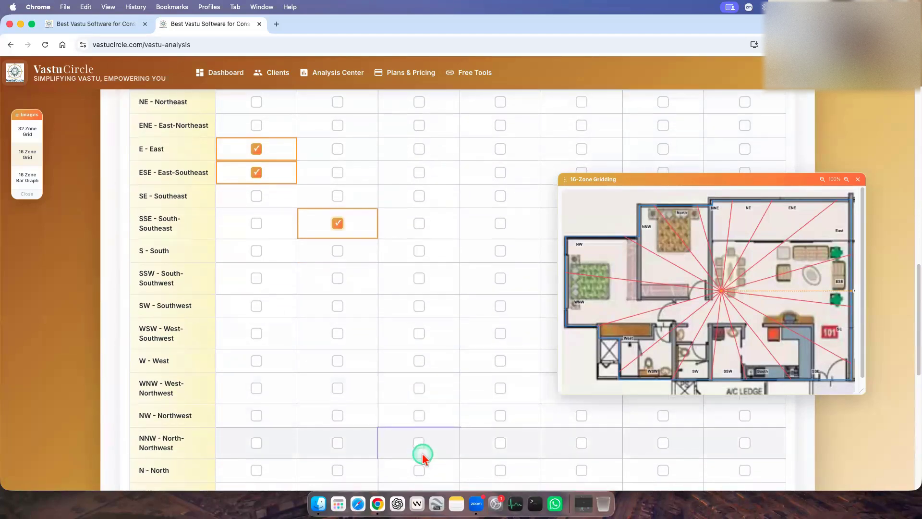
{"action": "scroll", "coordinate": [423, 456], "scroll_direction": "down", "scroll_amount": 1}
{"action": "left_click", "coordinate": [419, 478]}
{"action": "scroll", "coordinate": [426, 404], "scroll_direction": "up", "scroll_amount": 3}
{"action": "left_click", "coordinate": [419, 142]}
{"action": "scroll", "coordinate": [465, 263], "scroll_direction": "up", "scroll_amount": 1}
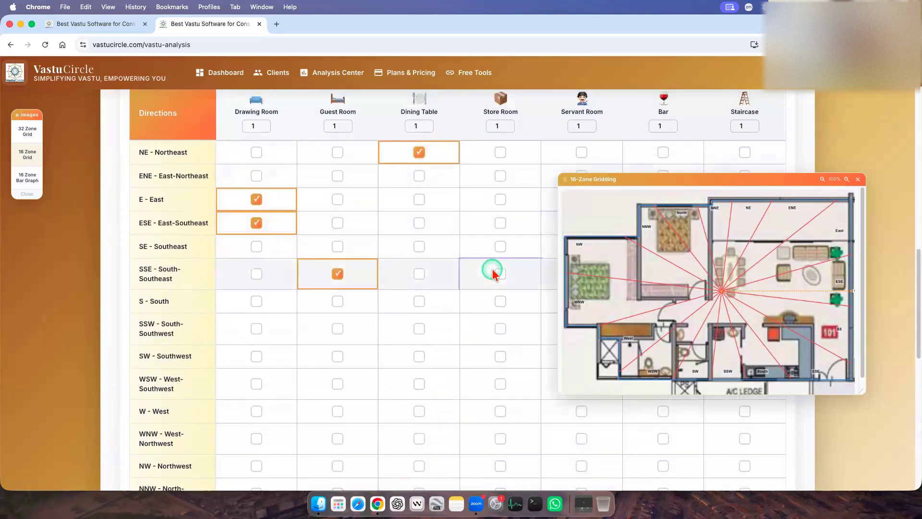
{"action": "left_click", "coordinate": [501, 200]}
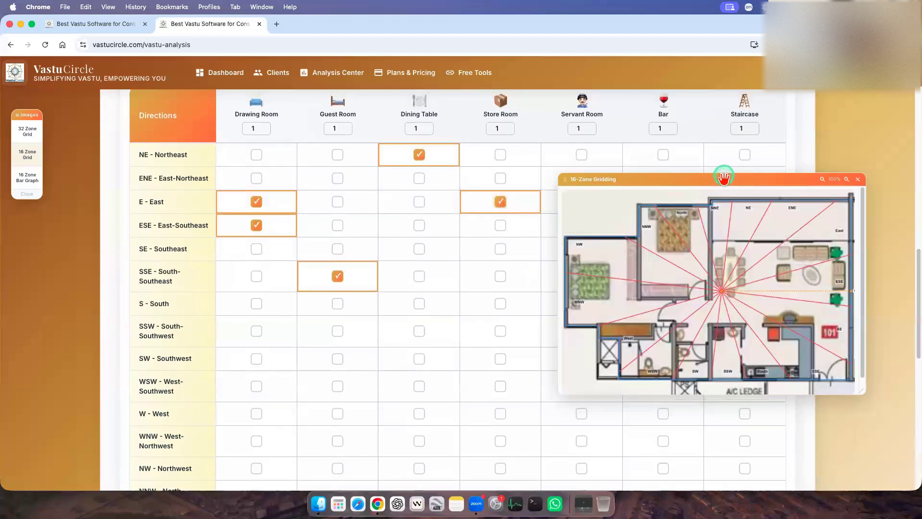
Move the plan off the remaining columns and mark the Servant Room for SSE - South-Southeast and the Bar for ESE - East-Southeast.
{"action": "left_click_drag", "start_coordinate": [722, 181], "coordinate": [401, 181]}
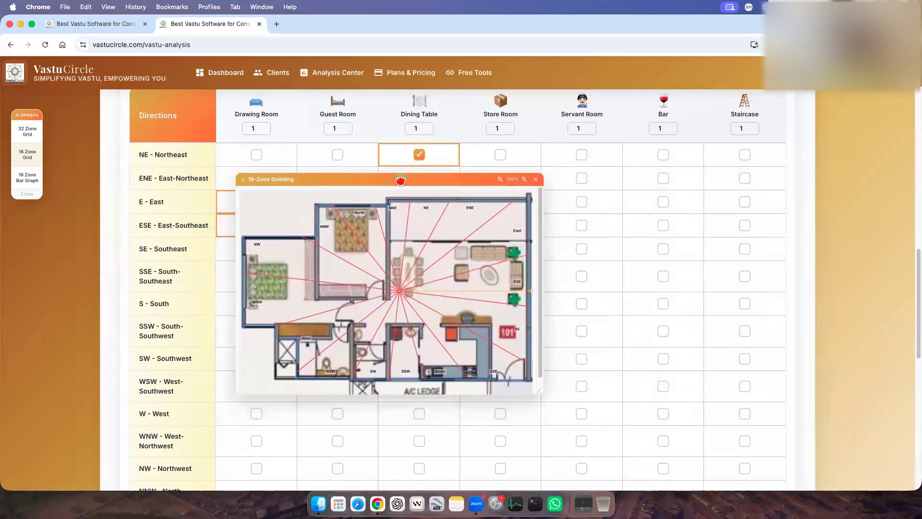
{"action": "left_click", "coordinate": [582, 276]}
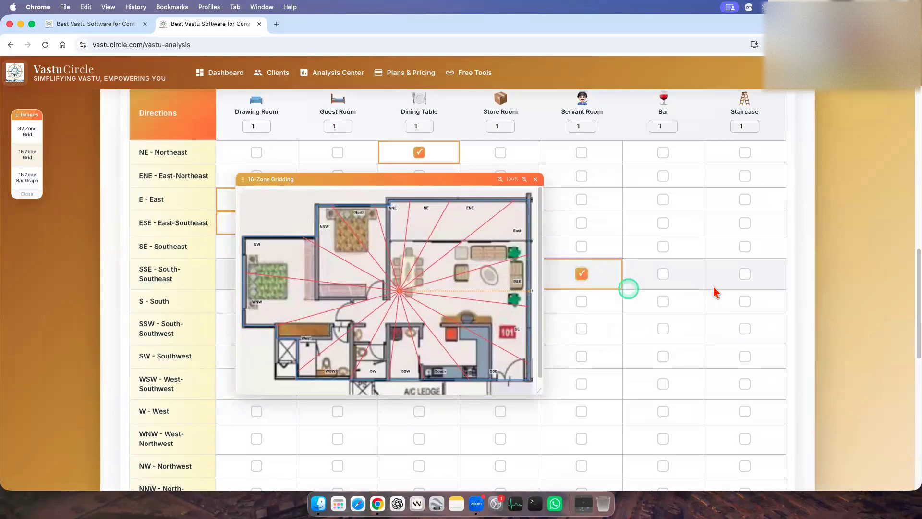
{"action": "left_click", "coordinate": [663, 223]}
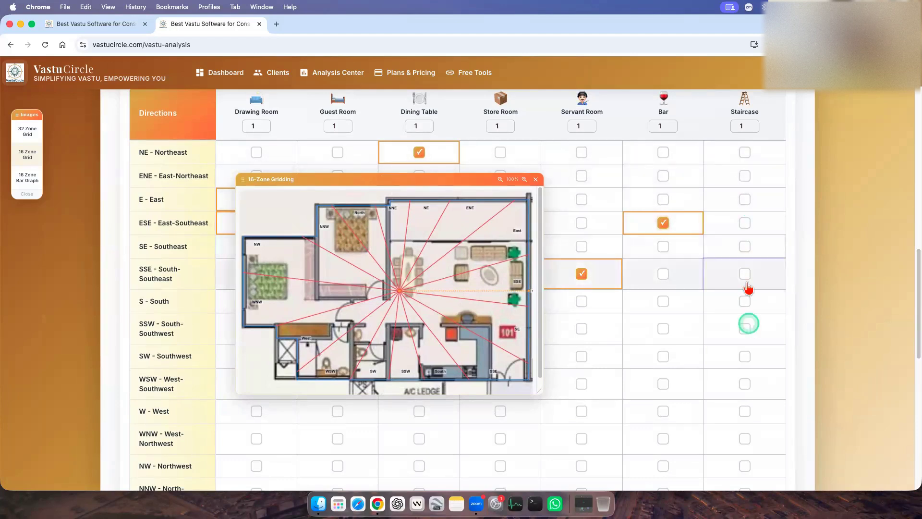
Mark the Staircase for SE - Southeast with ACW rotation direction and close the floating 16-zone plan.
{"action": "left_click", "coordinate": [745, 248]}
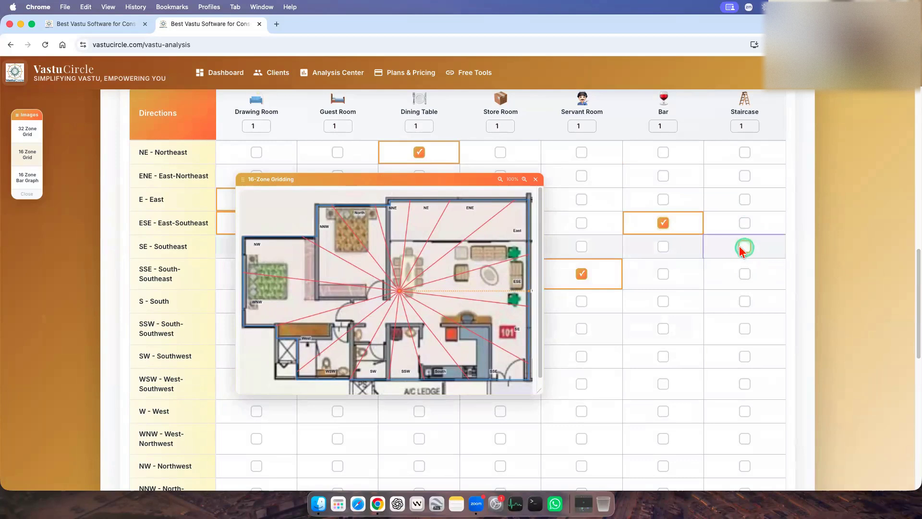
{"action": "left_click", "coordinate": [444, 272]}
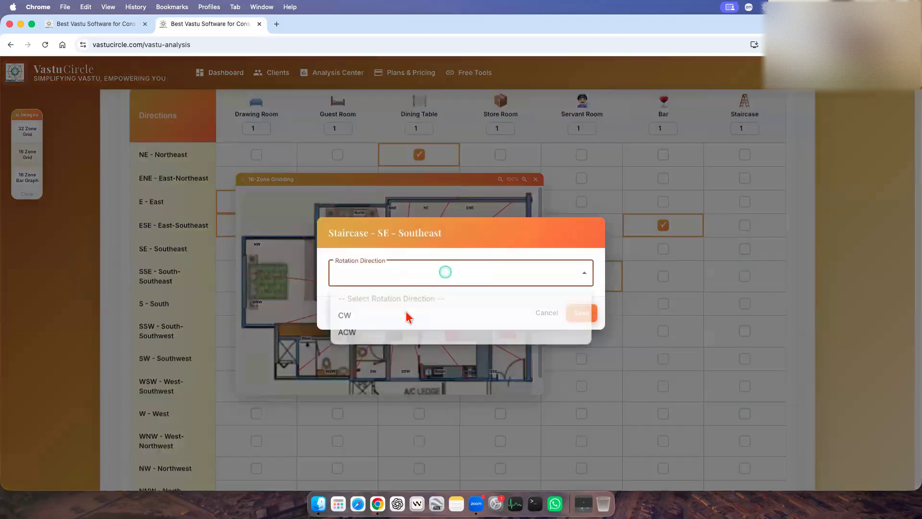
{"action": "left_click", "coordinate": [391, 334]}
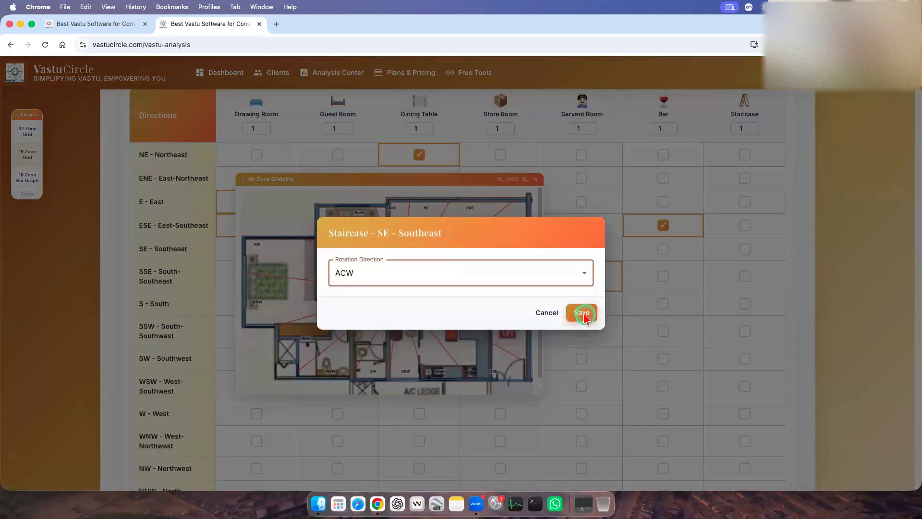
{"action": "left_click", "coordinate": [582, 314]}
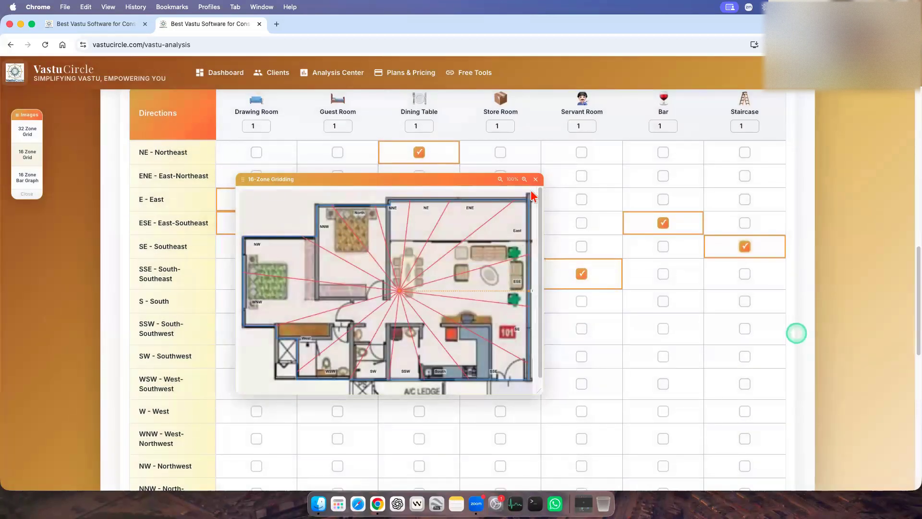
{"action": "left_click", "coordinate": [535, 179]}
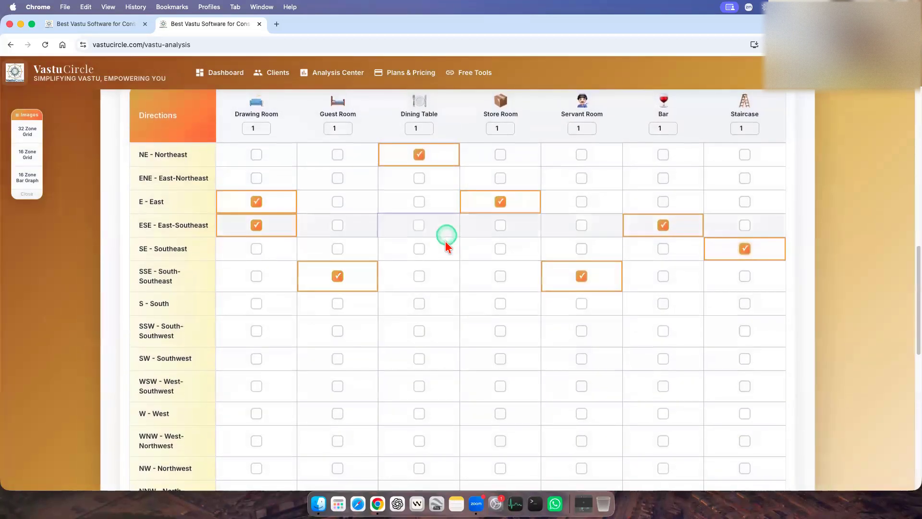
Mark the Ac appliance for ENE - East-Northeast.
{"action": "scroll", "coordinate": [480, 259], "scroll_direction": "up", "scroll_amount": 2}
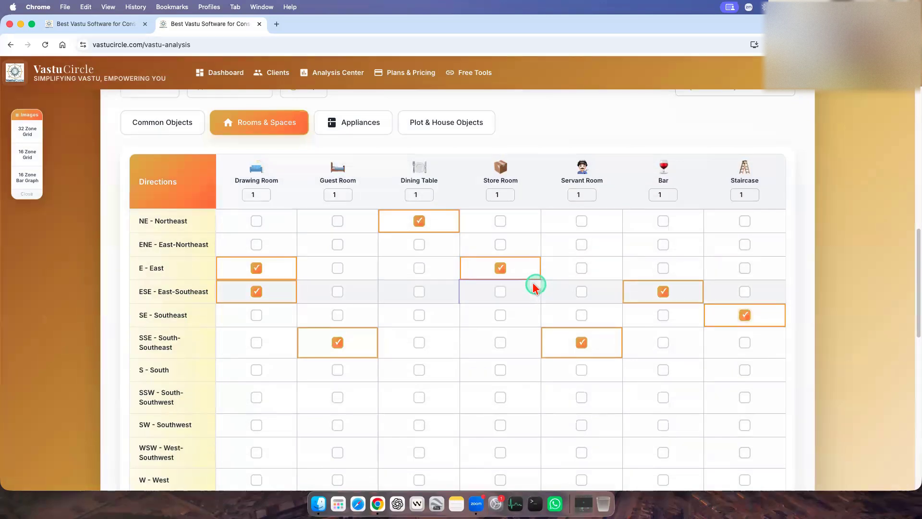
{"action": "left_click", "coordinate": [364, 126]}
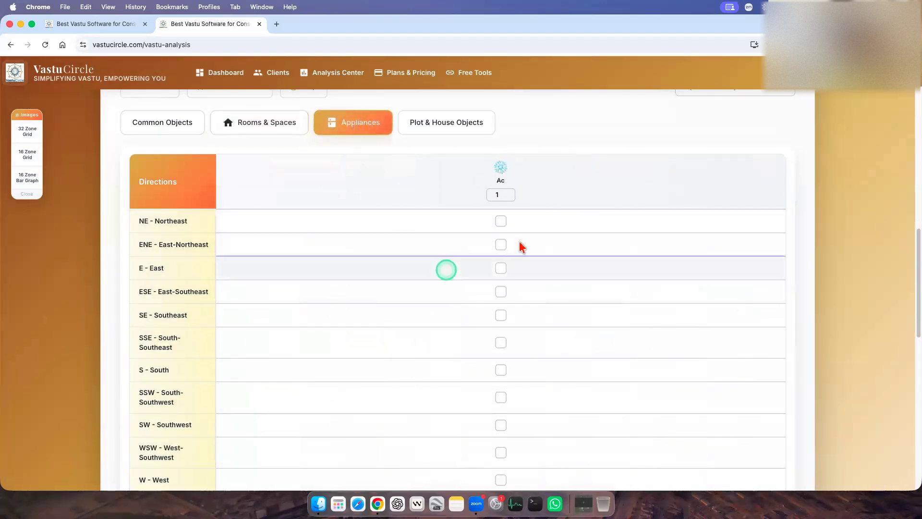
{"action": "left_click", "coordinate": [500, 245]}
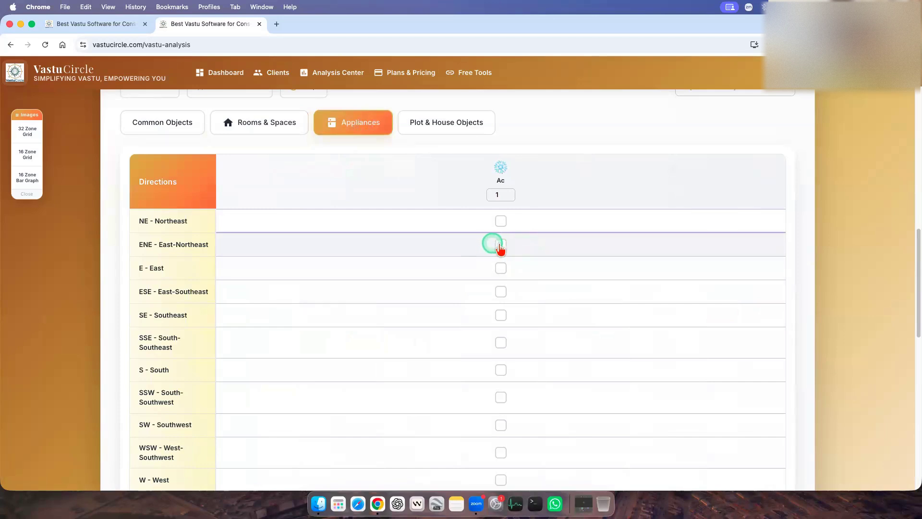
Mark T-hits among the plot and house objects for S - South only.
{"action": "left_click", "coordinate": [447, 128]}
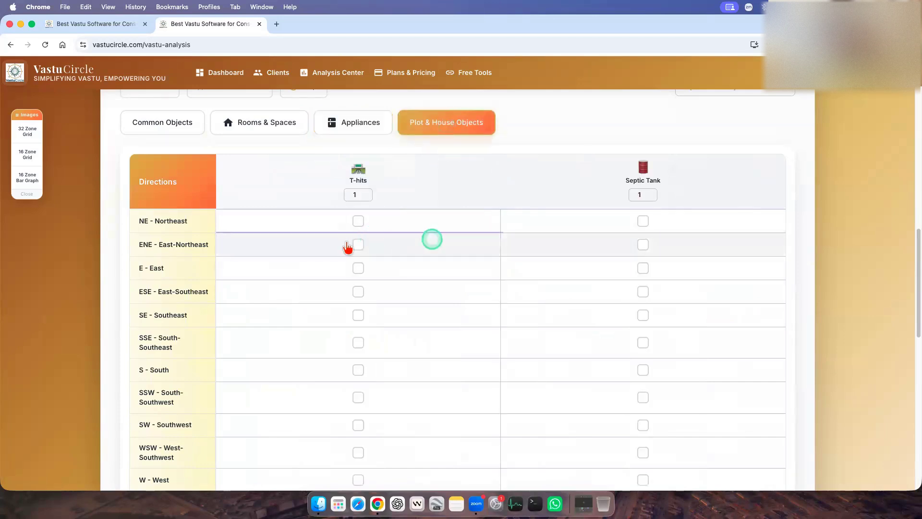
{"action": "left_click", "coordinate": [359, 291]}
{"action": "left_click", "coordinate": [358, 291]}
{"action": "left_click", "coordinate": [359, 370]}
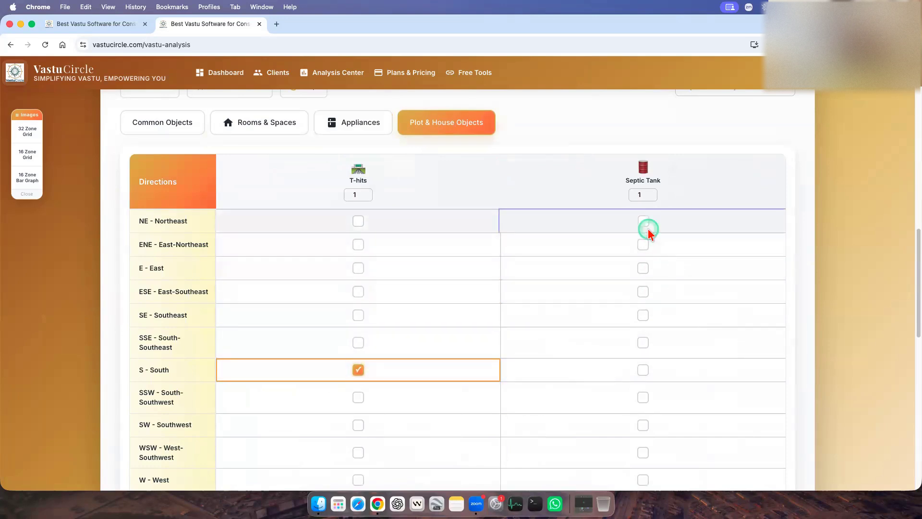
Mark the Septic Tank for E - East with the Balanced zonal type.
{"action": "left_click", "coordinate": [643, 268]}
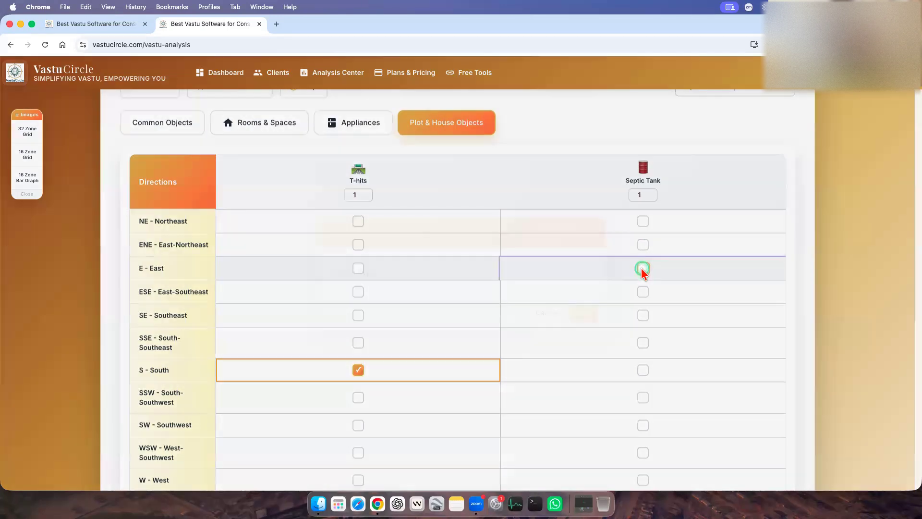
{"action": "left_click", "coordinate": [517, 274]}
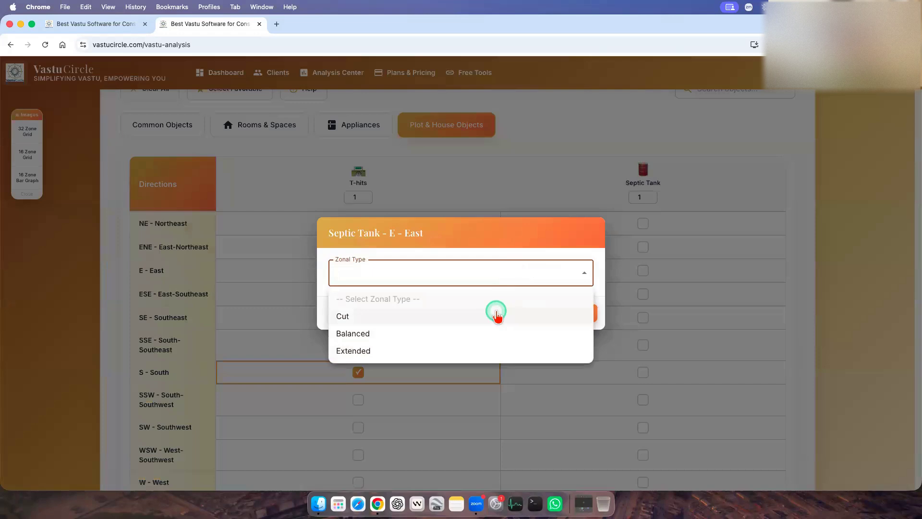
{"action": "left_click", "coordinate": [387, 334]}
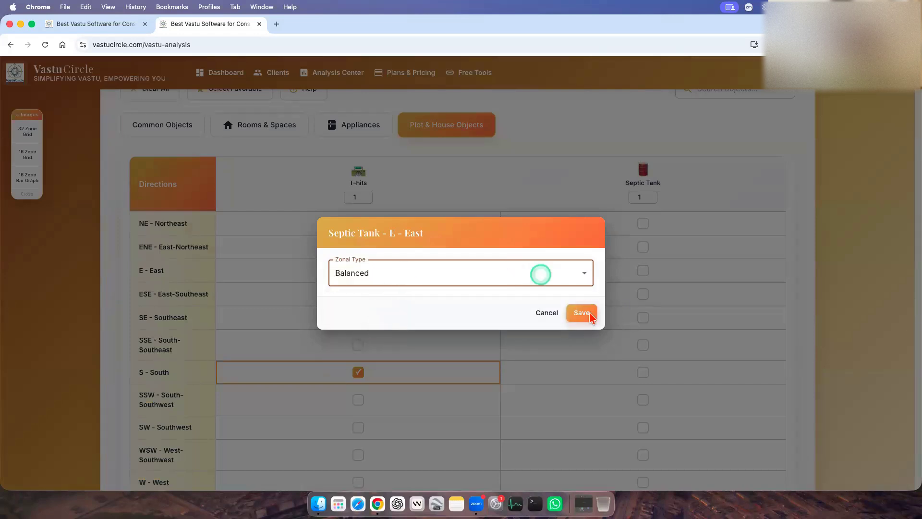
{"action": "left_click", "coordinate": [582, 312]}
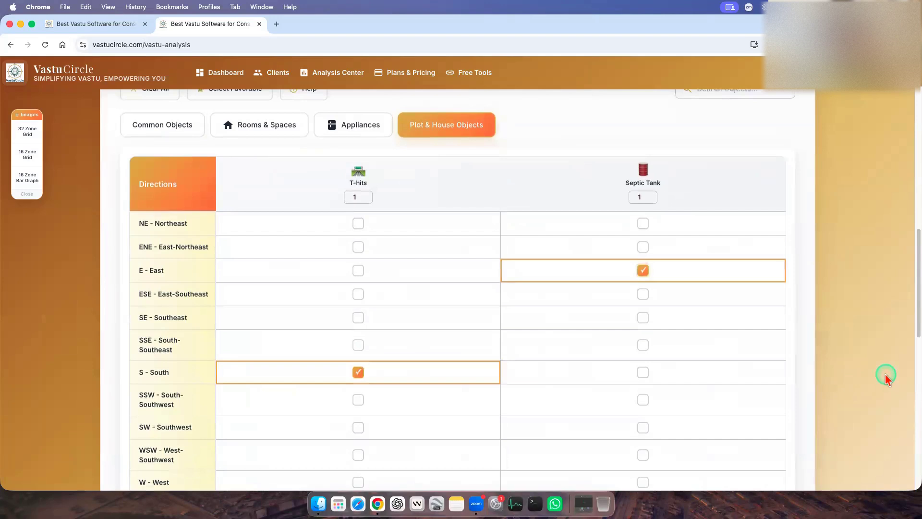
Review the markings in each object category and the list of current selections below the grid.
{"action": "scroll", "coordinate": [679, 366], "scroll_direction": "up", "scroll_amount": 3}
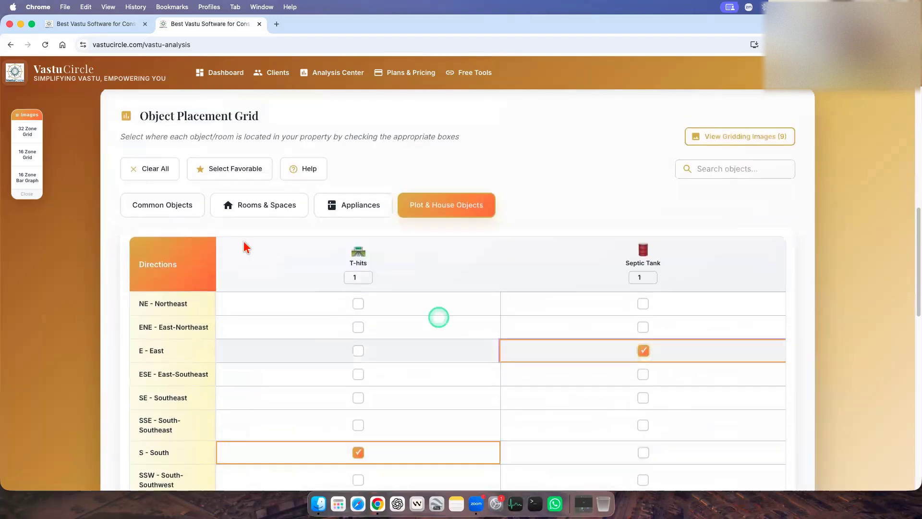
{"action": "left_click", "coordinate": [260, 207]}
{"action": "left_click", "coordinate": [370, 208]}
{"action": "left_click", "coordinate": [422, 206]}
{"action": "left_click", "coordinate": [203, 209]}
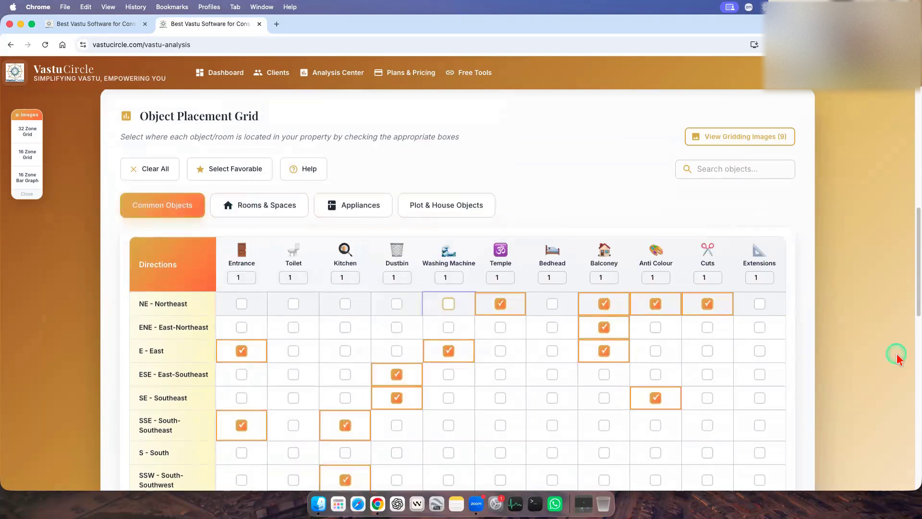
{"action": "scroll", "coordinate": [856, 364], "scroll_direction": "down", "scroll_amount": 3}
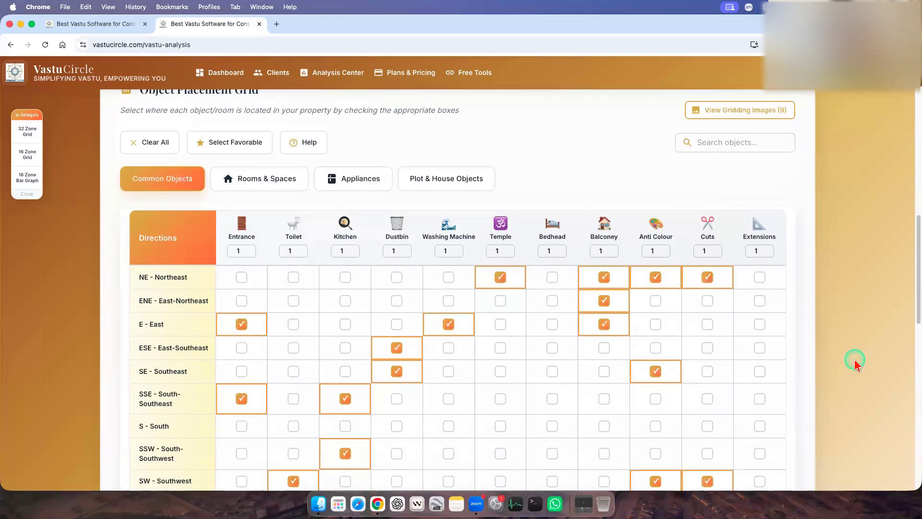
{"action": "scroll", "coordinate": [855, 362], "scroll_direction": "down", "scroll_amount": 18}
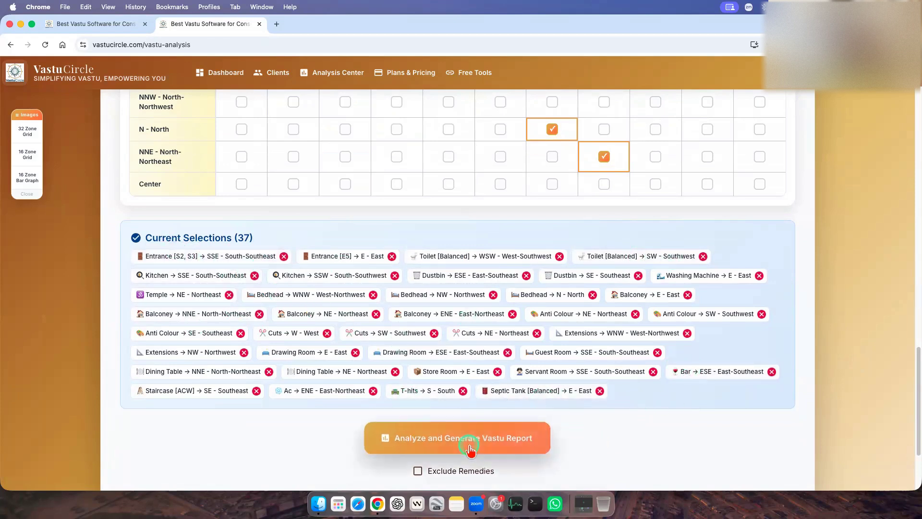
{"action": "scroll", "coordinate": [639, 438], "scroll_direction": "down", "scroll_amount": 2}
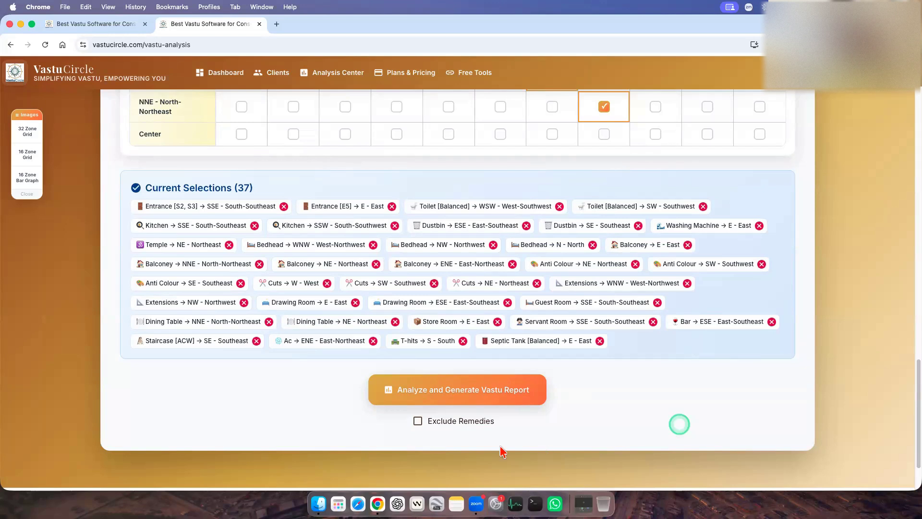
Exclude remedies, generate the Vastu report from the current selections and confirm the generation.
{"action": "left_click", "coordinate": [417, 421]}
{"action": "left_click", "coordinate": [639, 417]}
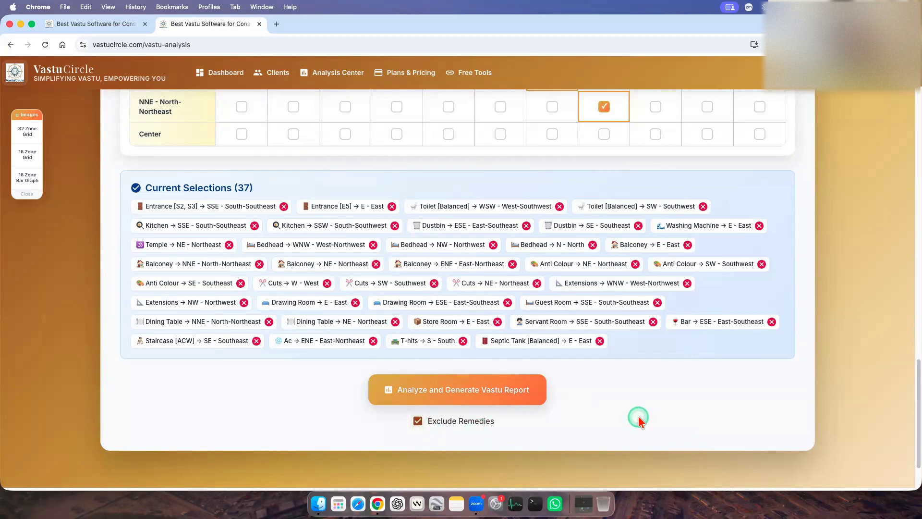
{"action": "left_click", "coordinate": [449, 390]}
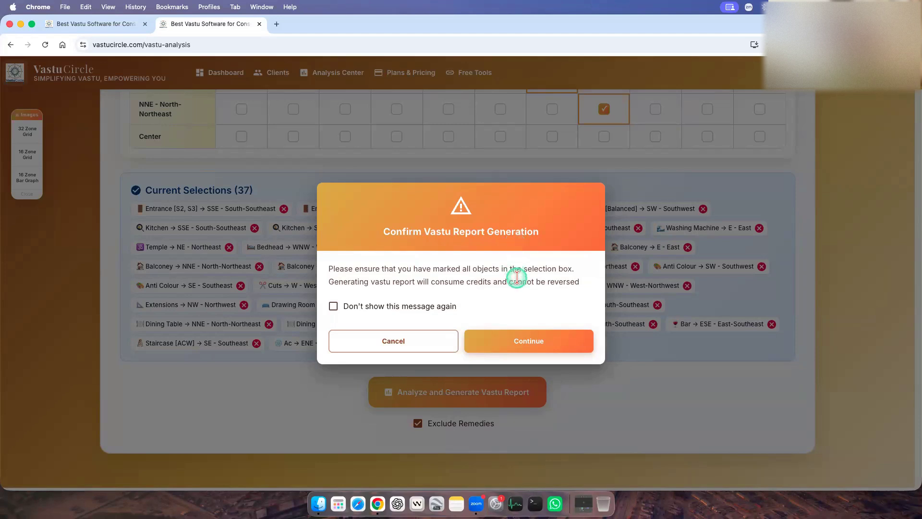
{"action": "left_click", "coordinate": [333, 308]}
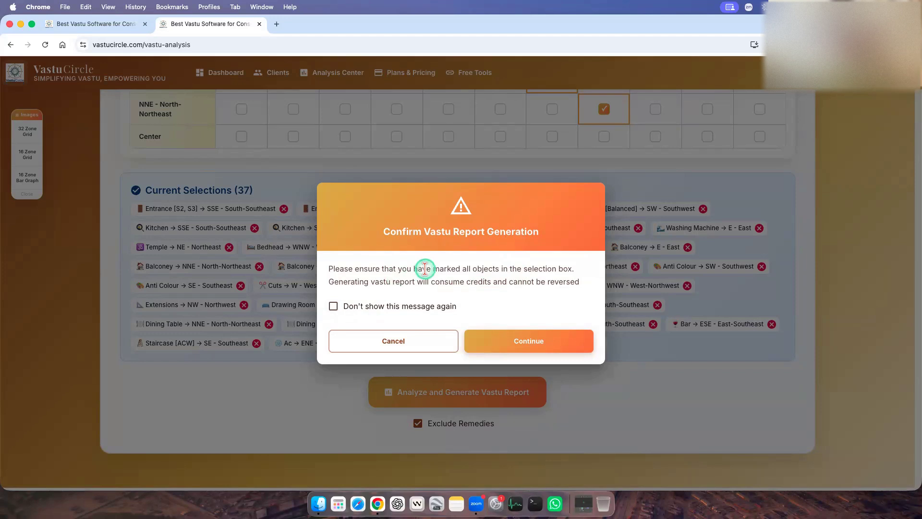
{"action": "left_click", "coordinate": [536, 345]}
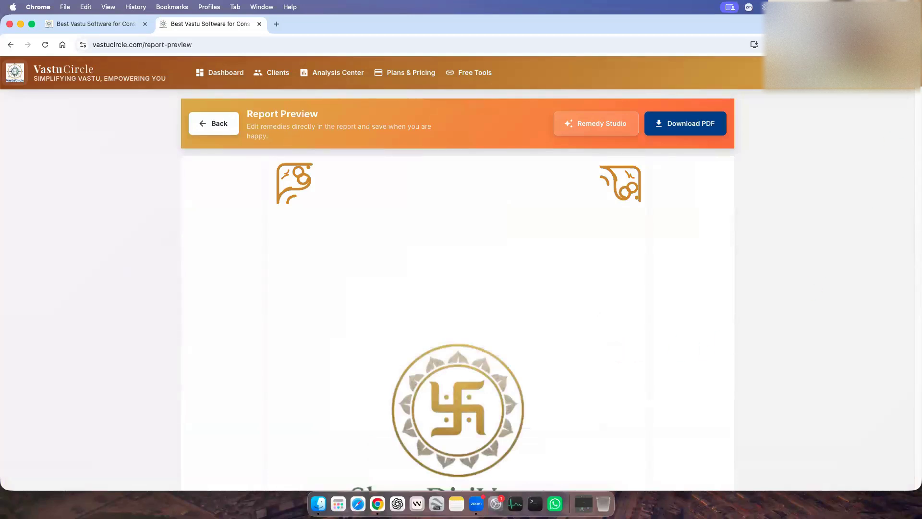
Reduce the browser zoom to 67% for the report preview.
{"action": "left_click", "coordinate": [909, 44]}
{"action": "left_click", "coordinate": [844, 237]}
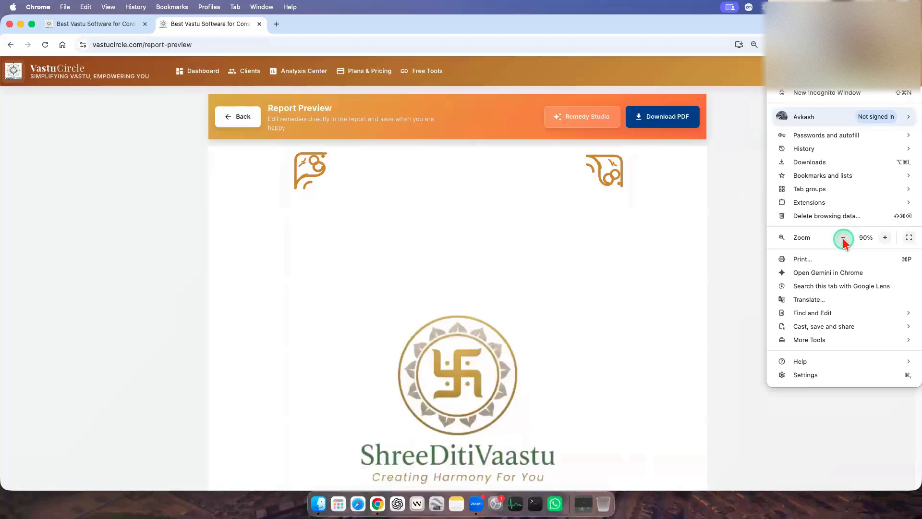
{"action": "left_click", "coordinate": [844, 237]}
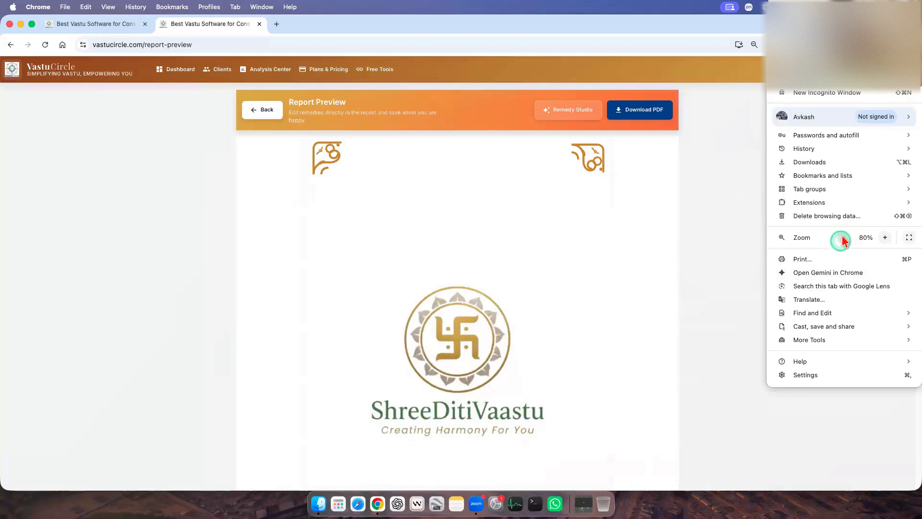
{"action": "left_click", "coordinate": [842, 237]}
{"action": "left_click", "coordinate": [843, 237]}
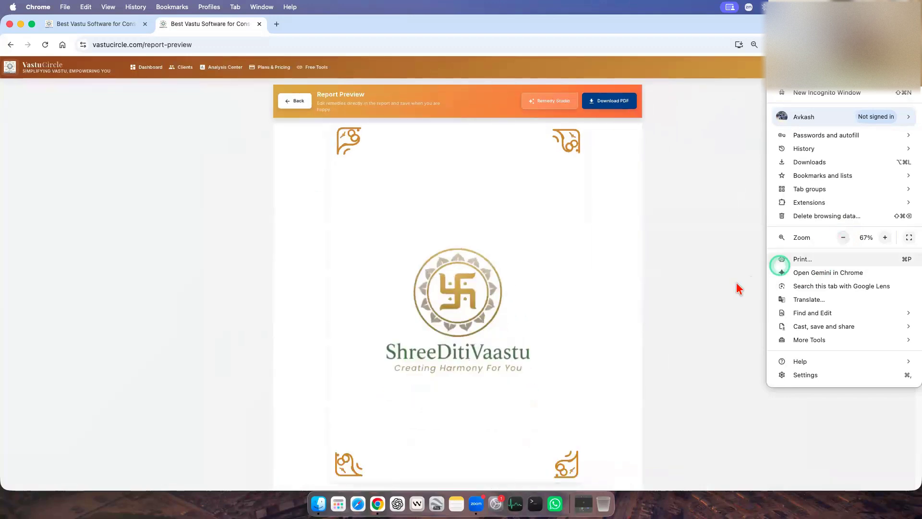
{"action": "left_click", "coordinate": [683, 319]}
{"action": "left_click", "coordinate": [569, 287]}
{"action": "left_click", "coordinate": [760, 344]}
{"action": "left_click", "coordinate": [513, 257]}
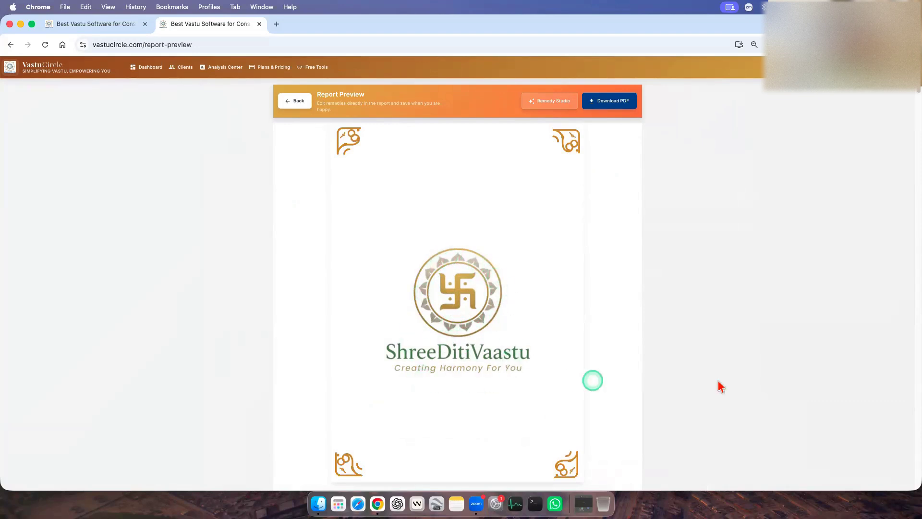
Examine the report preview from the cover through the contents and Report Summary to the Entrance, Toilet and Kitchen impacts.
{"action": "scroll", "coordinate": [719, 381], "scroll_direction": "down", "scroll_amount": 5}
{"action": "scroll", "coordinate": [610, 353], "scroll_direction": "down", "scroll_amount": 2}
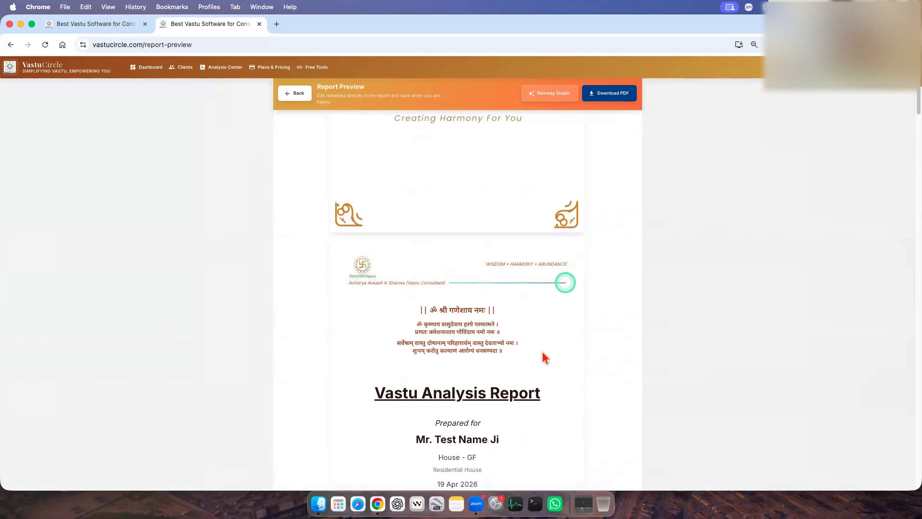
{"action": "scroll", "coordinate": [547, 365], "scroll_direction": "down", "scroll_amount": 1}
{"action": "scroll", "coordinate": [572, 379], "scroll_direction": "down", "scroll_amount": 3}
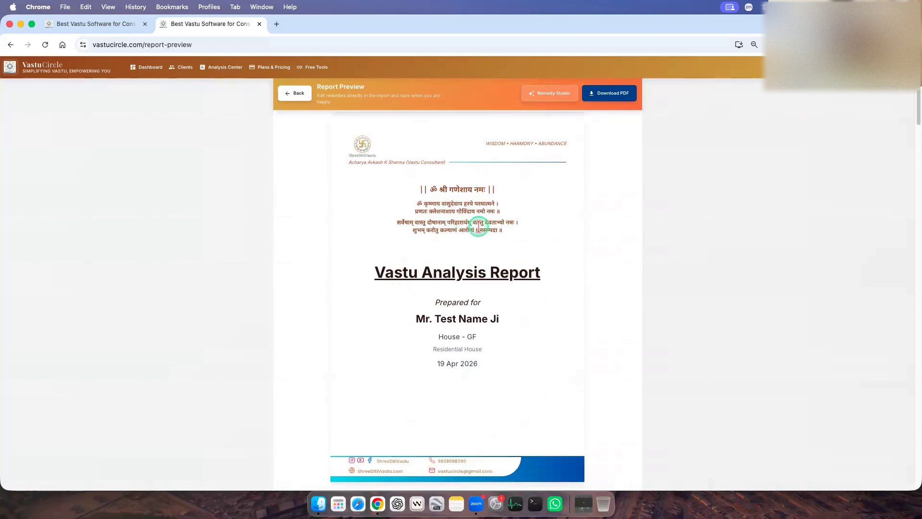
{"action": "scroll", "coordinate": [673, 303], "scroll_direction": "down", "scroll_amount": 5}
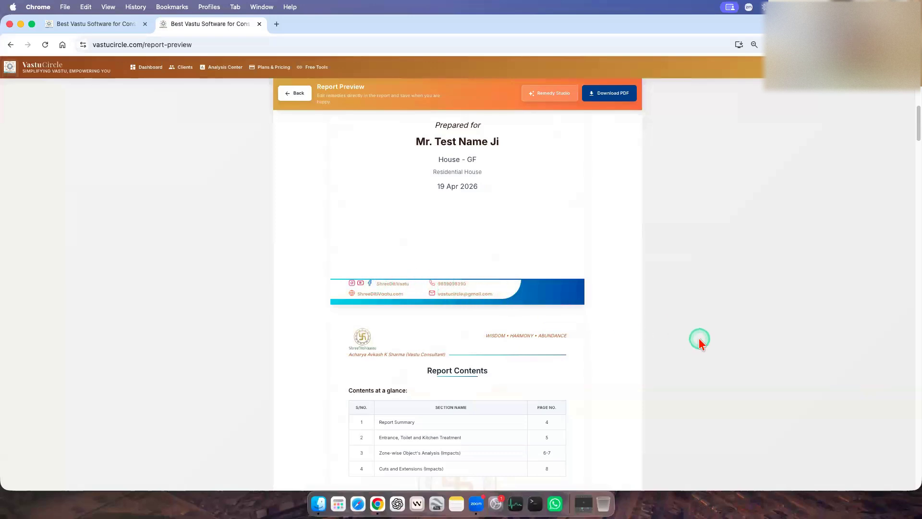
{"action": "scroll", "coordinate": [699, 340], "scroll_direction": "down", "scroll_amount": 5}
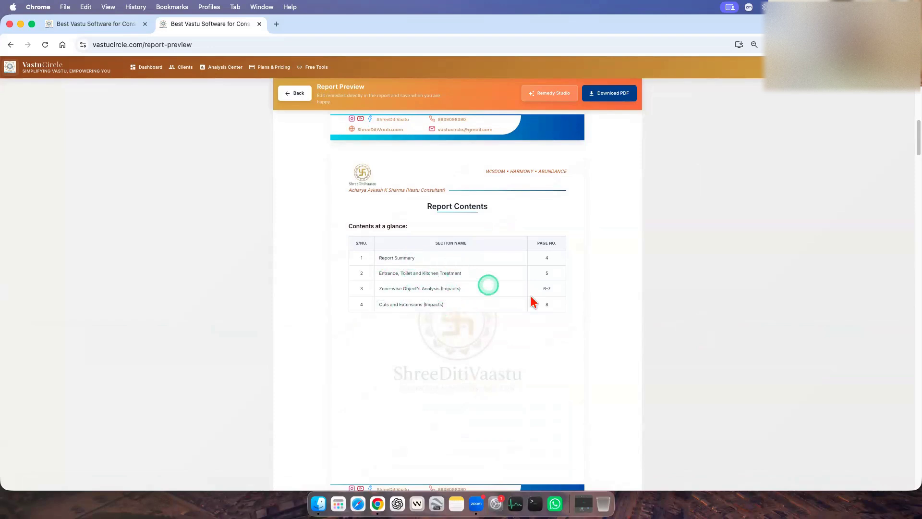
{"action": "scroll", "coordinate": [699, 366], "scroll_direction": "down", "scroll_amount": 8}
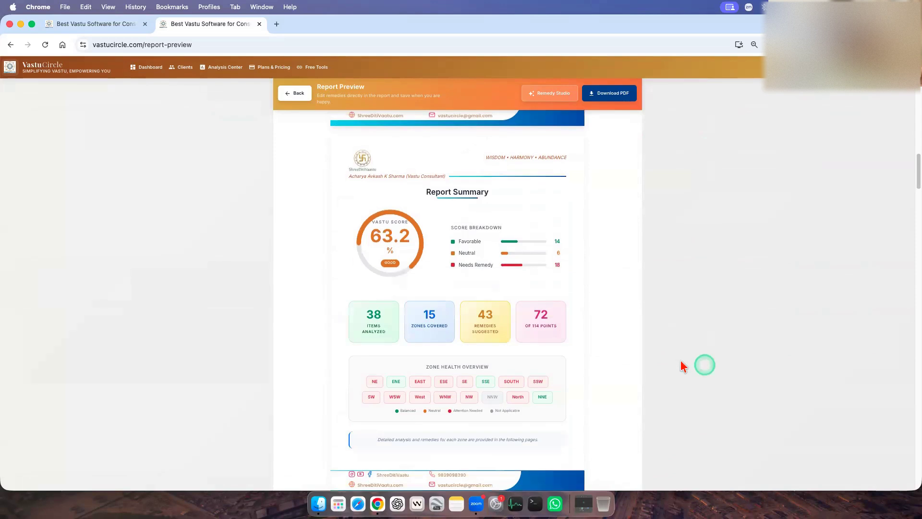
{"action": "scroll", "coordinate": [732, 356], "scroll_direction": "down", "scroll_amount": 1}
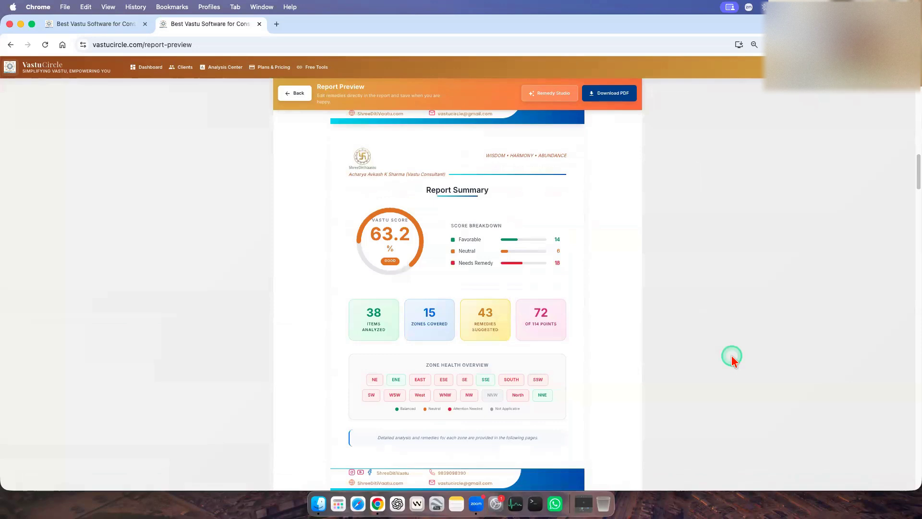
{"action": "scroll", "coordinate": [710, 350], "scroll_direction": "down", "scroll_amount": 5}
{"action": "scroll", "coordinate": [710, 352], "scroll_direction": "down", "scroll_amount": 3}
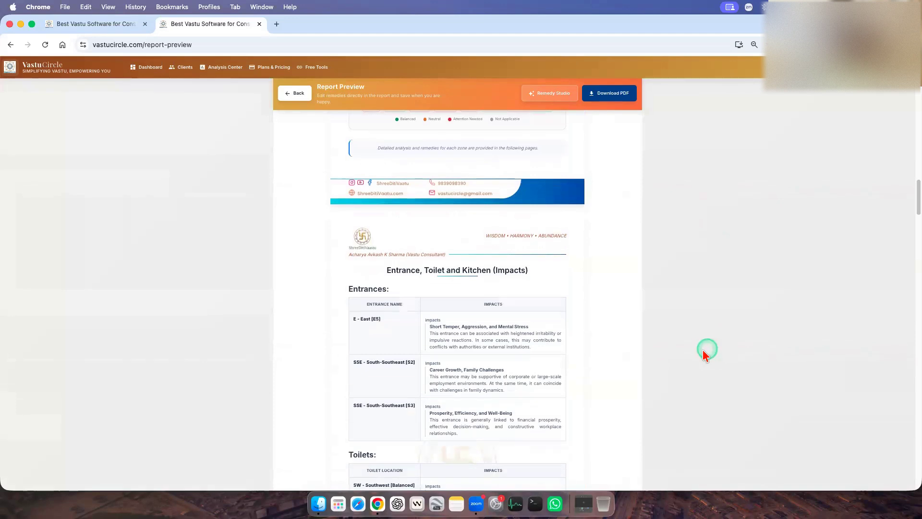
{"action": "scroll", "coordinate": [703, 353], "scroll_direction": "down", "scroll_amount": 2}
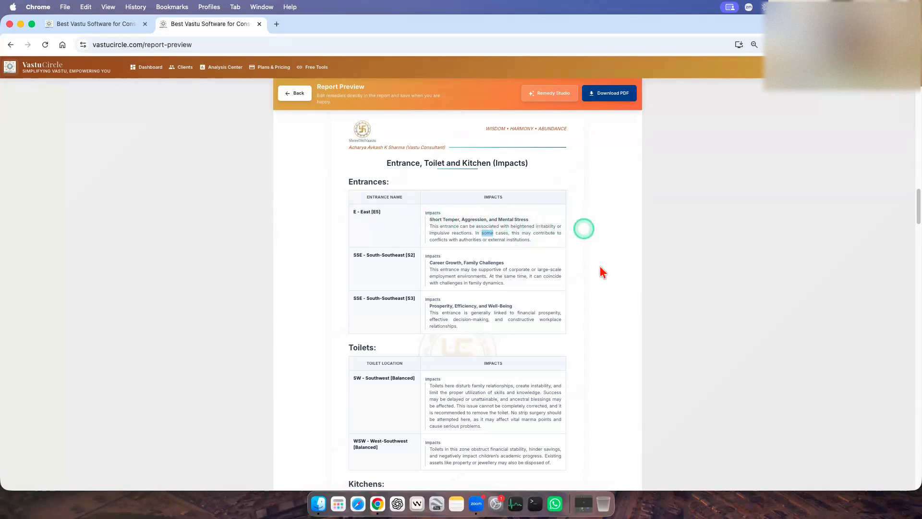
Examine the impacts listed for each entrance, toilet and kitchen location, starting with the E5 east entrance.
{"action": "scroll", "coordinate": [600, 266], "scroll_direction": "down", "scroll_amount": 2}
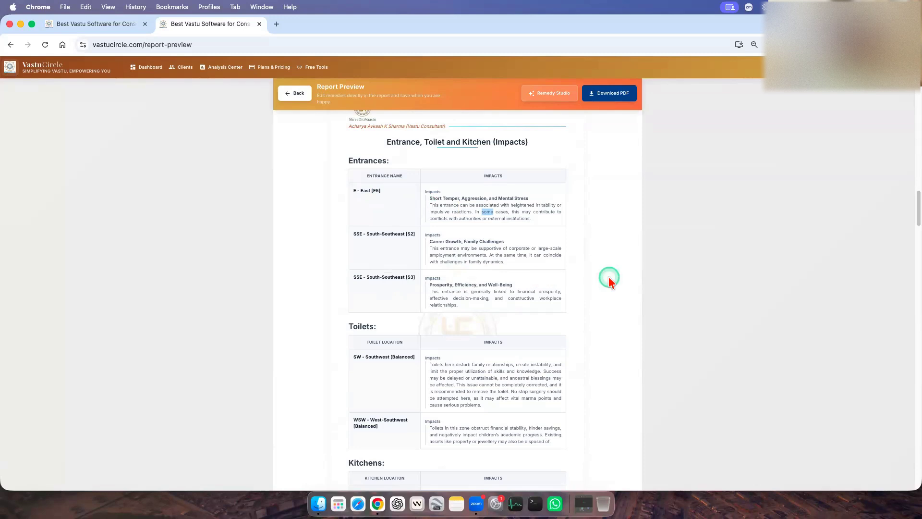
{"action": "left_click", "coordinate": [400, 253]}
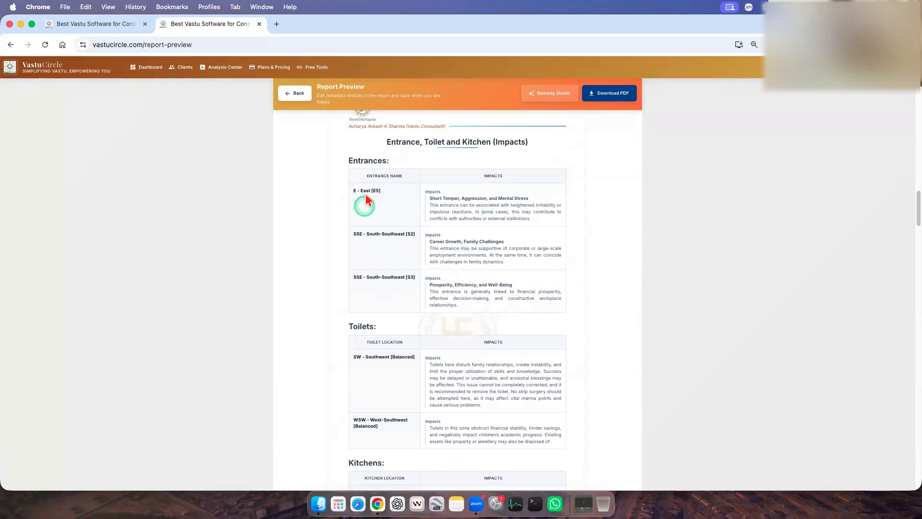
{"action": "double_click", "coordinate": [377, 191]}
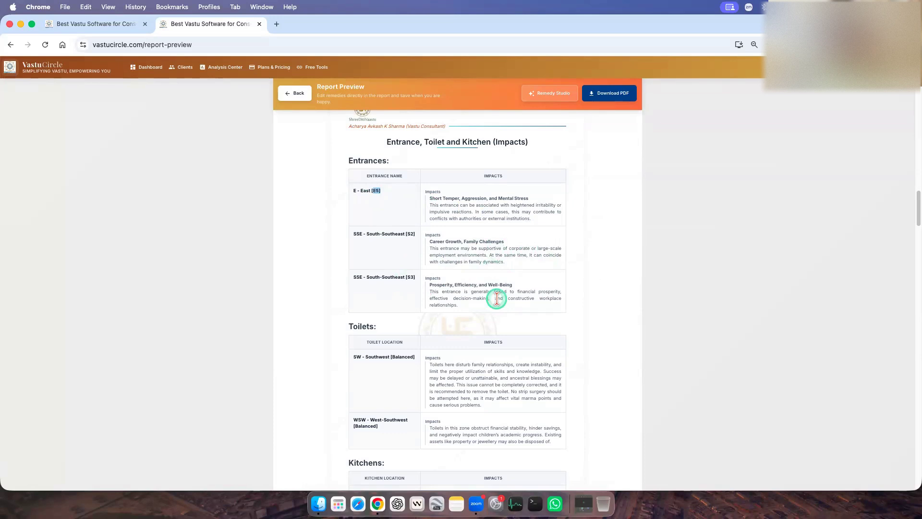
{"action": "left_click", "coordinate": [609, 279]}
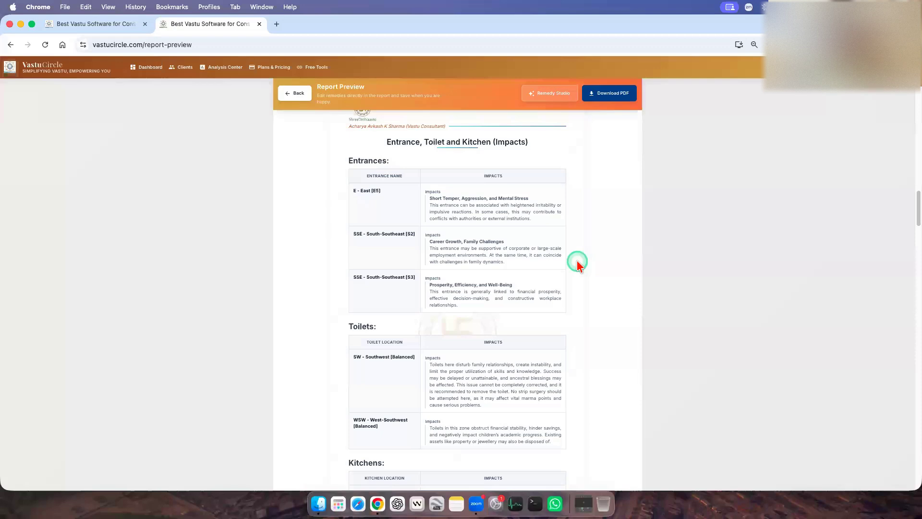
{"action": "scroll", "coordinate": [588, 276], "scroll_direction": "down", "scroll_amount": 5}
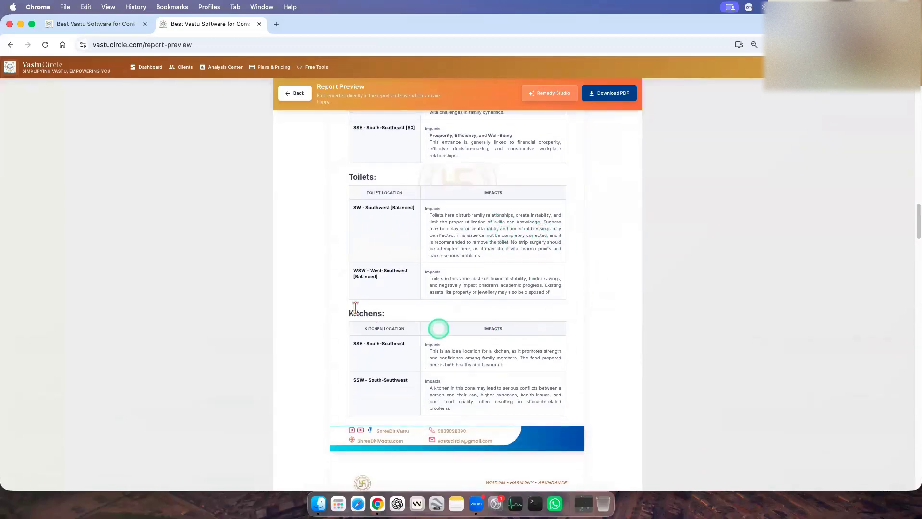
{"action": "scroll", "coordinate": [599, 359], "scroll_direction": "down", "scroll_amount": 1}
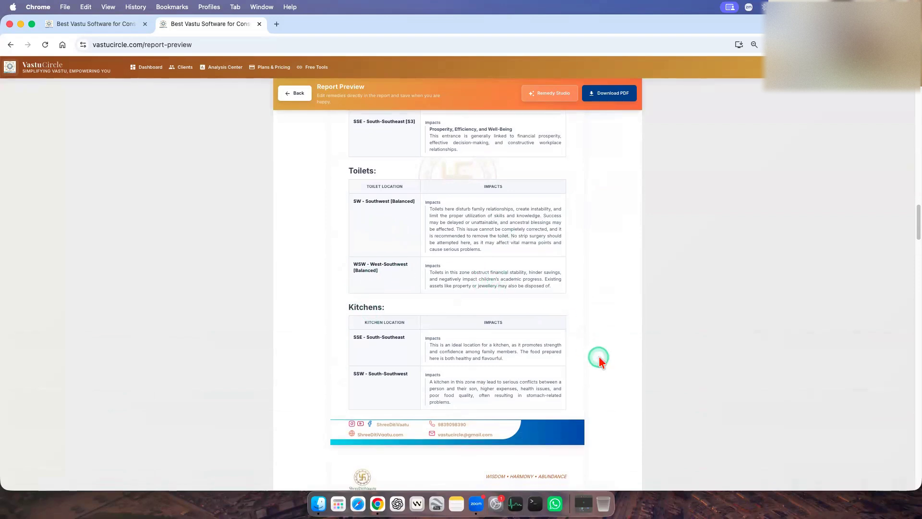
Examine the Zone-wise Object's Analysis impacts from the NE zone onward and the remaining report pages through the closing disclaimer.
{"action": "scroll", "coordinate": [599, 356], "scroll_direction": "down", "scroll_amount": 10}
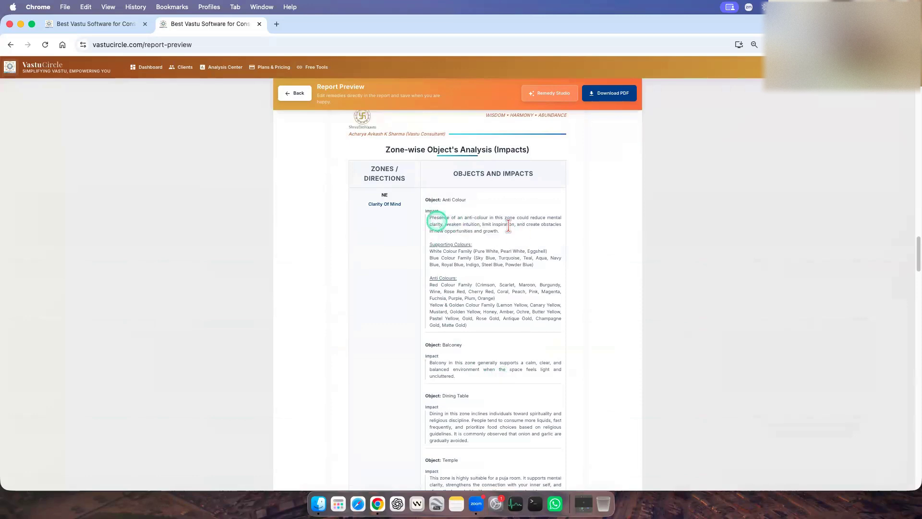
{"action": "scroll", "coordinate": [523, 309], "scroll_direction": "down", "scroll_amount": 1}
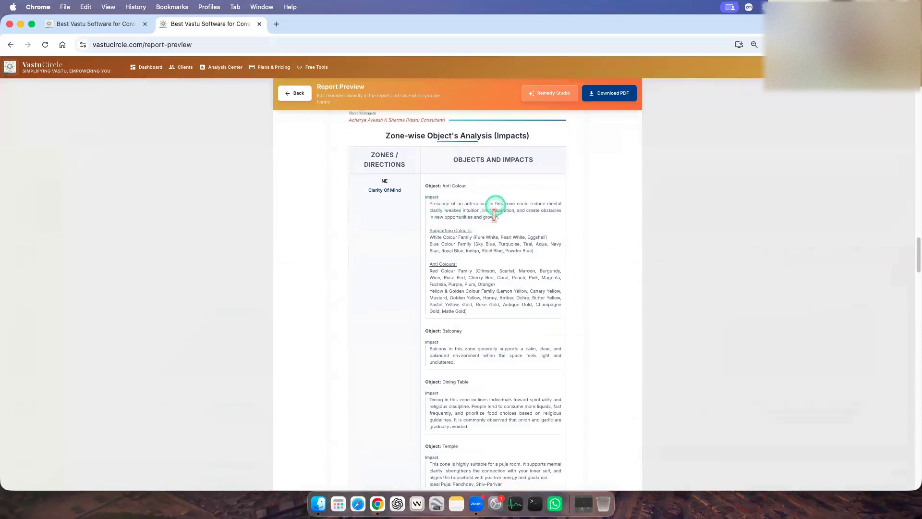
{"action": "scroll", "coordinate": [570, 333], "scroll_direction": "down", "scroll_amount": 4}
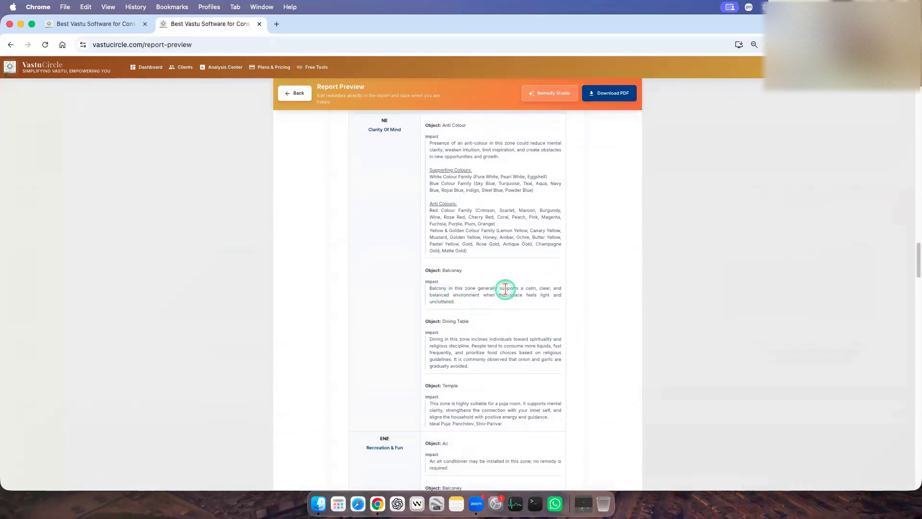
{"action": "scroll", "coordinate": [513, 392], "scroll_direction": "down", "scroll_amount": 10}
{"action": "scroll", "coordinate": [513, 392], "scroll_direction": "down", "scroll_amount": 20}
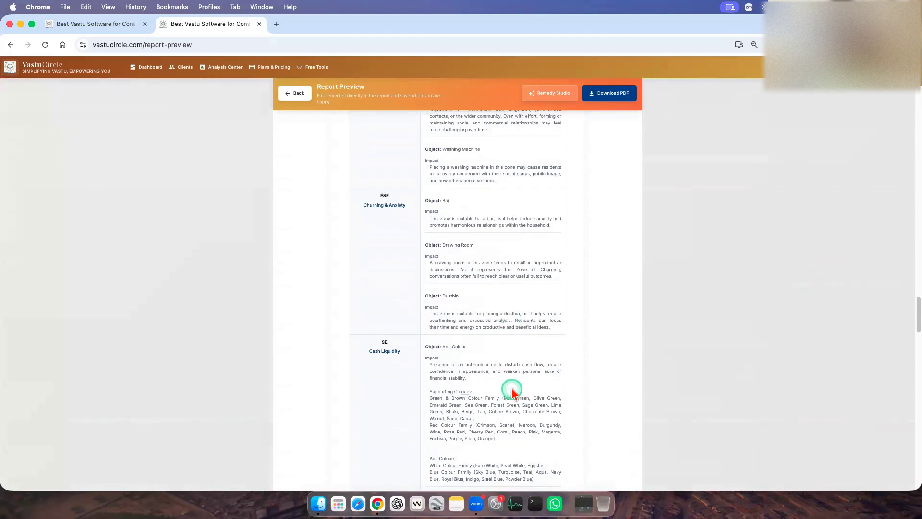
{"action": "scroll", "coordinate": [513, 392], "scroll_direction": "down", "scroll_amount": 20}
{"action": "scroll", "coordinate": [513, 392], "scroll_direction": "down", "scroll_amount": 20}
{"action": "scroll", "coordinate": [513, 391], "scroll_direction": "down", "scroll_amount": 15}
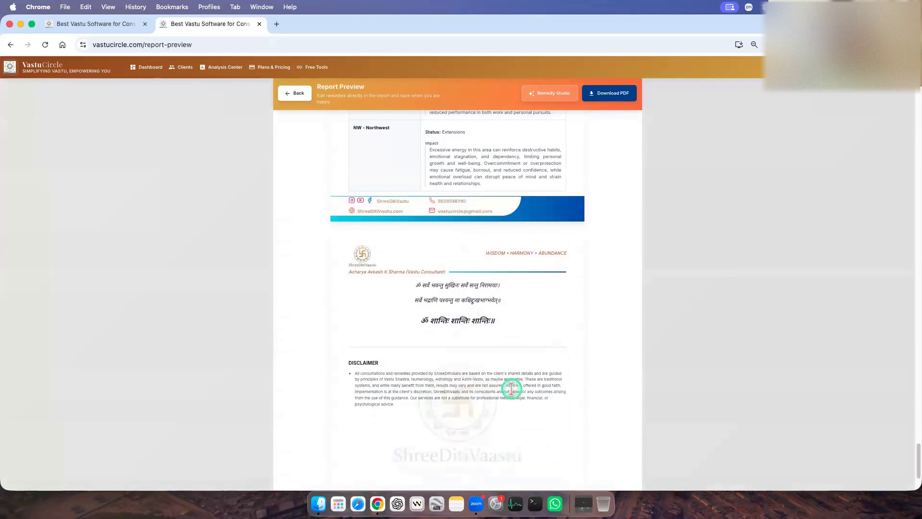
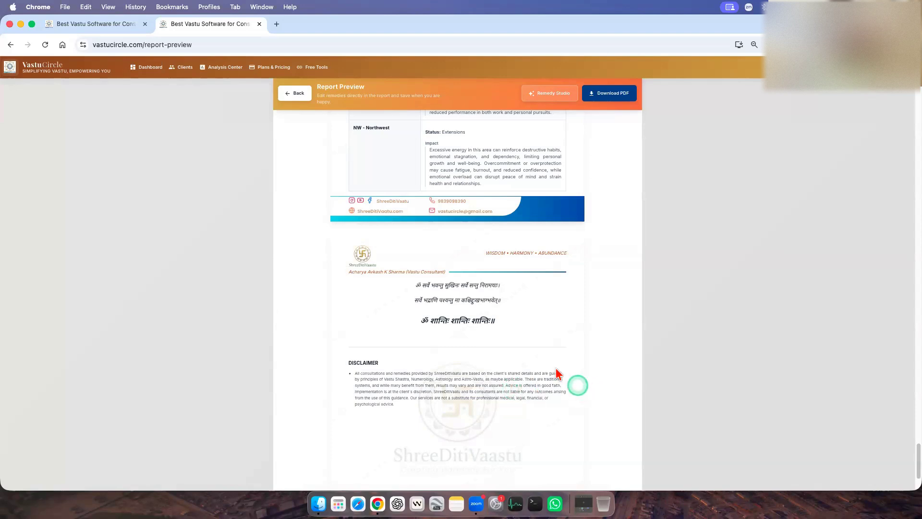
Return to the Vastu analysis and generate the report again from the existing object selections, this time with remedies included.
{"action": "scroll", "coordinate": [555, 371], "scroll_direction": "up", "scroll_amount": 5}
{"action": "scroll", "coordinate": [327, 146], "scroll_direction": "up", "scroll_amount": 8}
{"action": "left_click", "coordinate": [297, 93]}
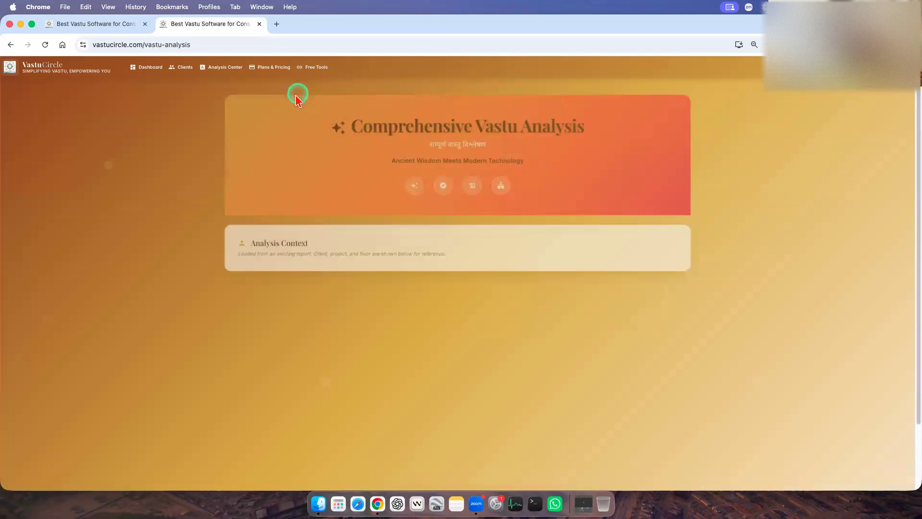
{"action": "scroll", "coordinate": [608, 366], "scroll_direction": "down", "scroll_amount": 10}
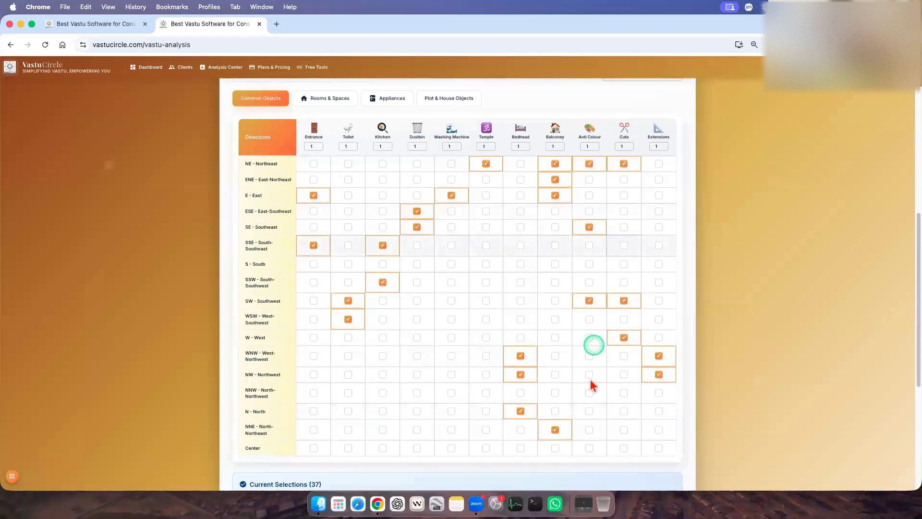
{"action": "scroll", "coordinate": [667, 282], "scroll_direction": "up", "scroll_amount": 1}
{"action": "scroll", "coordinate": [639, 366], "scroll_direction": "down", "scroll_amount": 1}
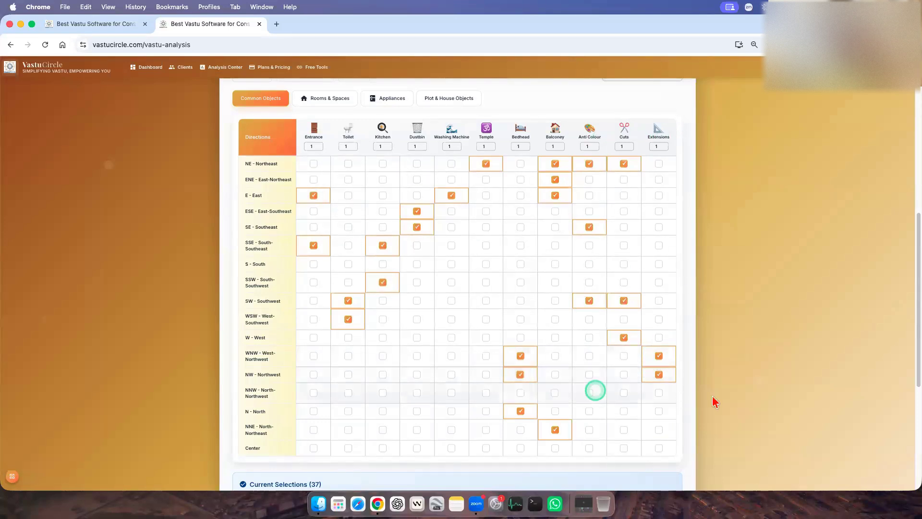
{"action": "scroll", "coordinate": [714, 401], "scroll_direction": "down", "scroll_amount": 5}
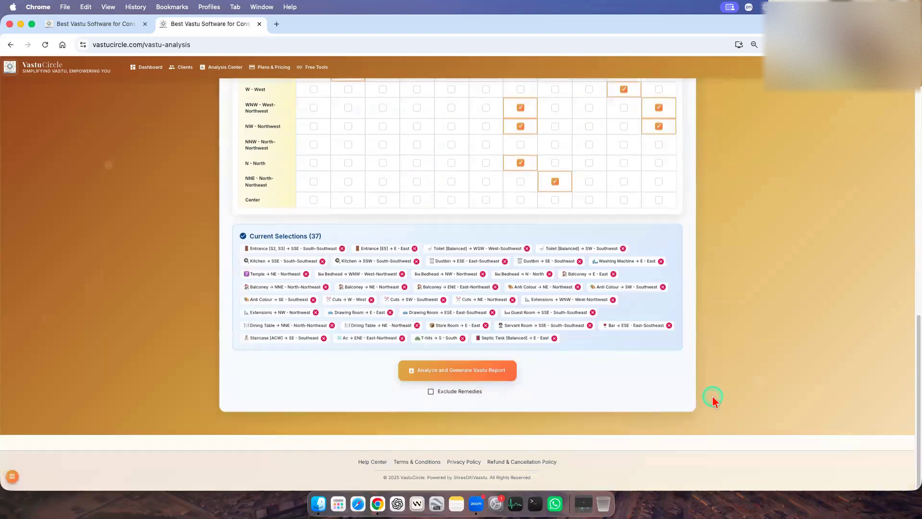
{"action": "left_click", "coordinate": [464, 374]}
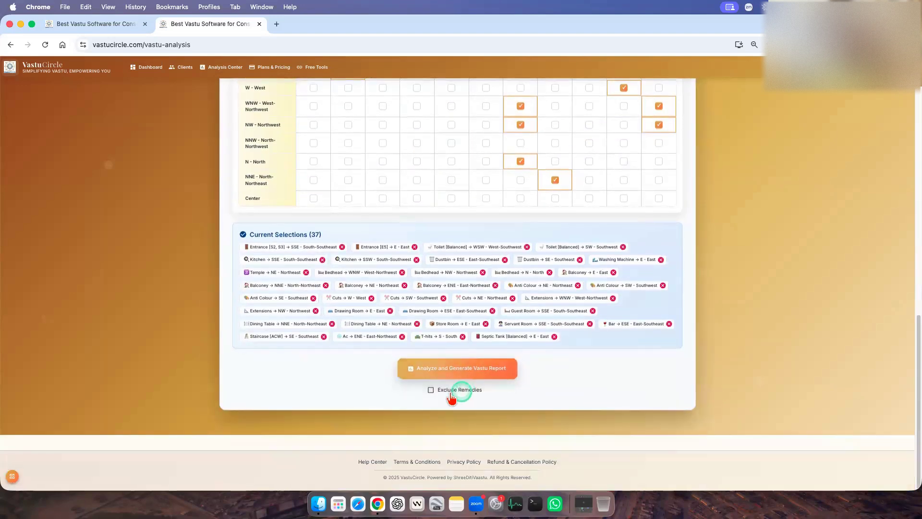
{"action": "left_click", "coordinate": [494, 376]}
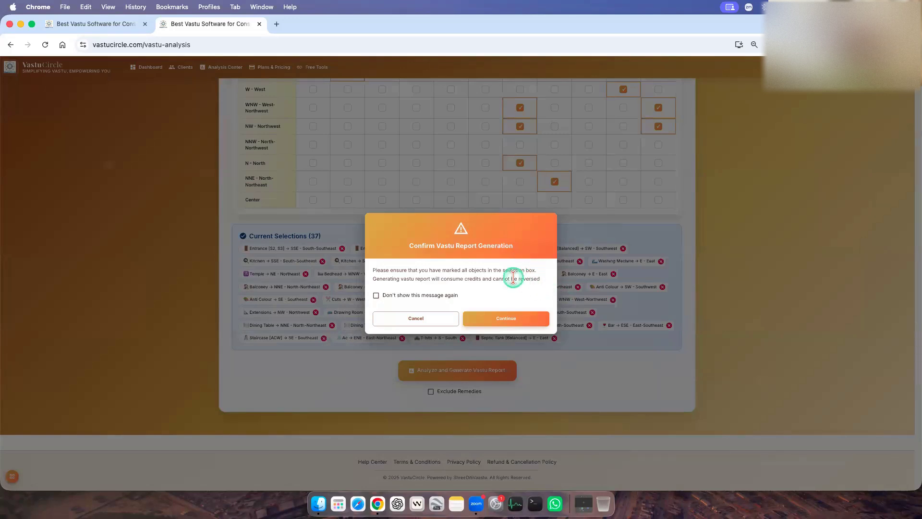
{"action": "left_click", "coordinate": [513, 320]}
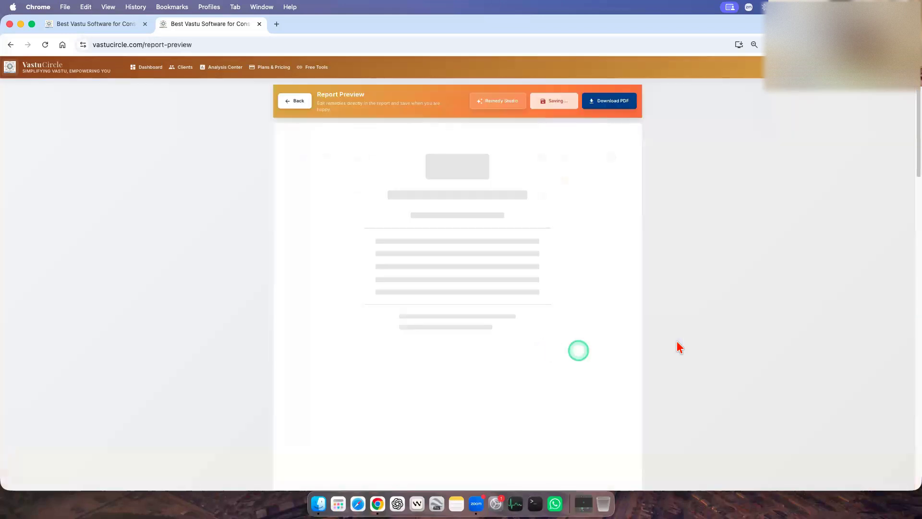
Examine the opening pages of the newly generated report and the section list under Report Contents.
{"action": "scroll", "coordinate": [530, 356], "scroll_direction": "down", "scroll_amount": 8}
{"action": "scroll", "coordinate": [531, 355], "scroll_direction": "up", "scroll_amount": 8}
{"action": "scroll", "coordinate": [530, 358], "scroll_direction": "down", "scroll_amount": 4}
{"action": "scroll", "coordinate": [530, 358], "scroll_direction": "up", "scroll_amount": 4}
{"action": "scroll", "coordinate": [530, 358], "scroll_direction": "down", "scroll_amount": 10}
{"action": "scroll", "coordinate": [530, 357], "scroll_direction": "down", "scroll_amount": 6}
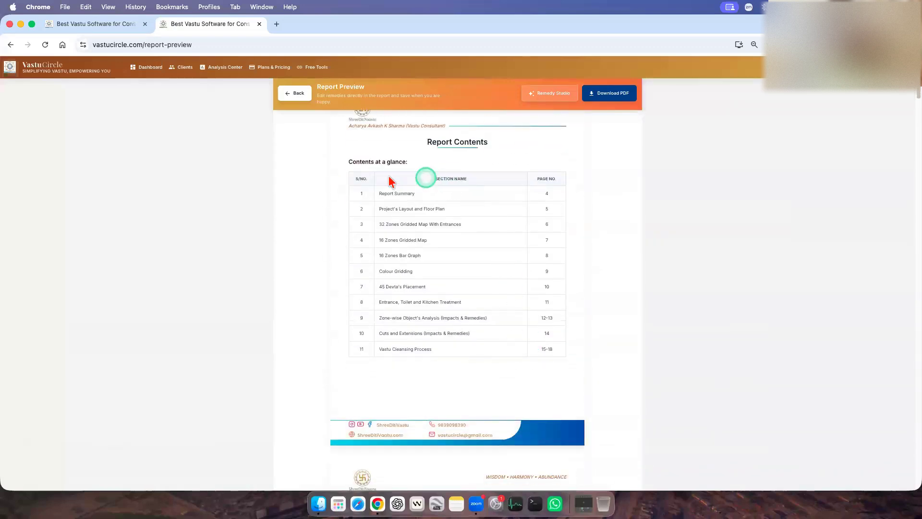
{"action": "left_click_drag", "start_coordinate": [379, 194], "coordinate": [546, 364]}
{"action": "left_click", "coordinate": [470, 367]}
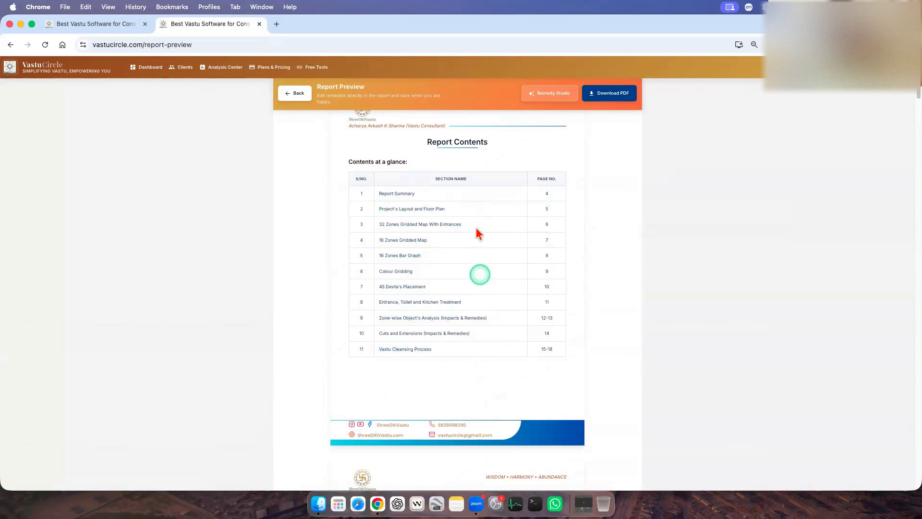
Set the browser zoom to 80% so the Report Summary page is easier to read.
{"action": "left_click", "coordinate": [754, 44]}
{"action": "left_click", "coordinate": [755, 64]}
{"action": "scroll", "coordinate": [612, 328], "scroll_direction": "up", "scroll_amount": 3}
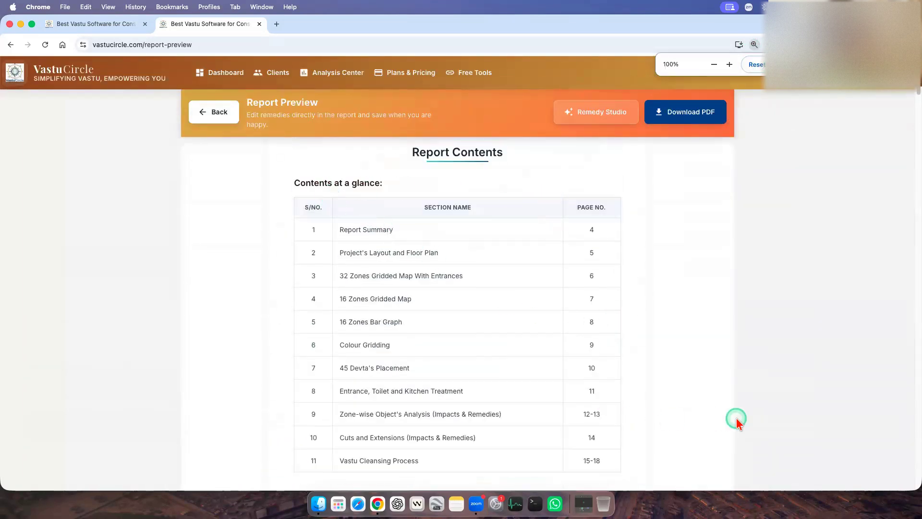
{"action": "scroll", "coordinate": [736, 418], "scroll_direction": "down", "scroll_amount": 5}
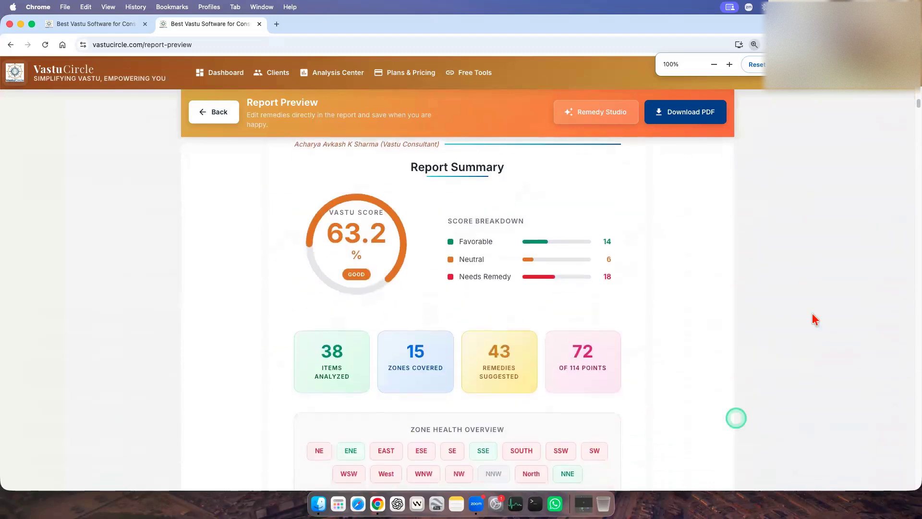
{"action": "left_click", "coordinate": [714, 64]}
{"action": "left_click", "coordinate": [714, 65]}
Examine the Report Summary scores and zone health, the floor plan, the 32 and 16 zone maps, the bar graph and the 45 Devta's Placement.
{"action": "scroll", "coordinate": [718, 271], "scroll_direction": "up", "scroll_amount": 1}
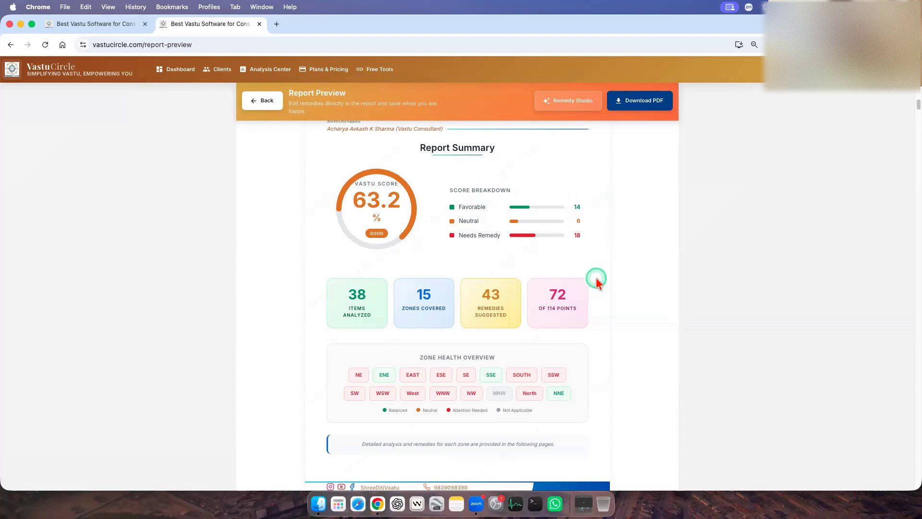
{"action": "scroll", "coordinate": [594, 278], "scroll_direction": "down", "scroll_amount": 1}
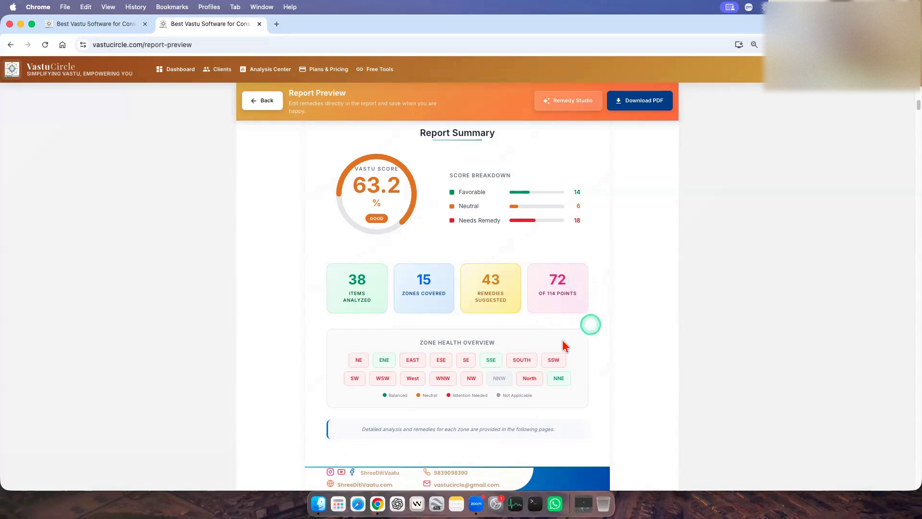
{"action": "scroll", "coordinate": [480, 361], "scroll_direction": "down", "scroll_amount": 1}
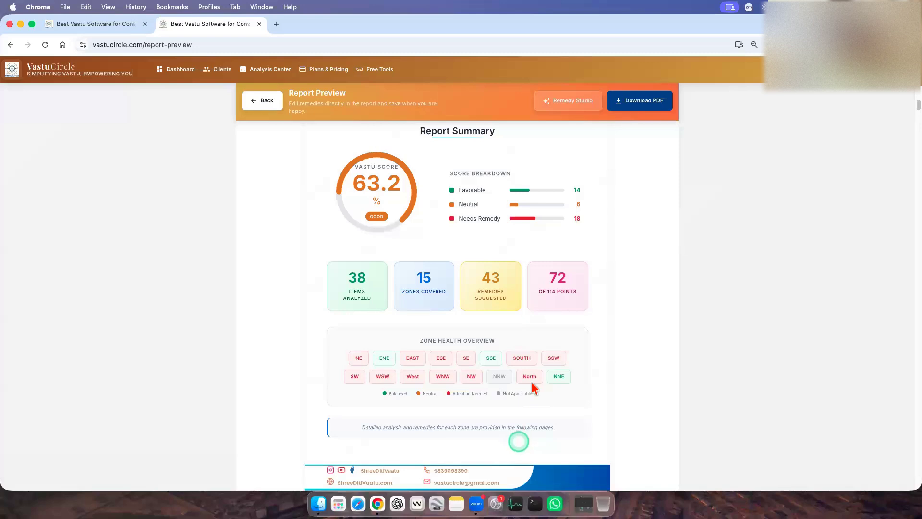
{"action": "scroll", "coordinate": [537, 368], "scroll_direction": "down", "scroll_amount": 3}
{"action": "scroll", "coordinate": [537, 367], "scroll_direction": "down", "scroll_amount": 5}
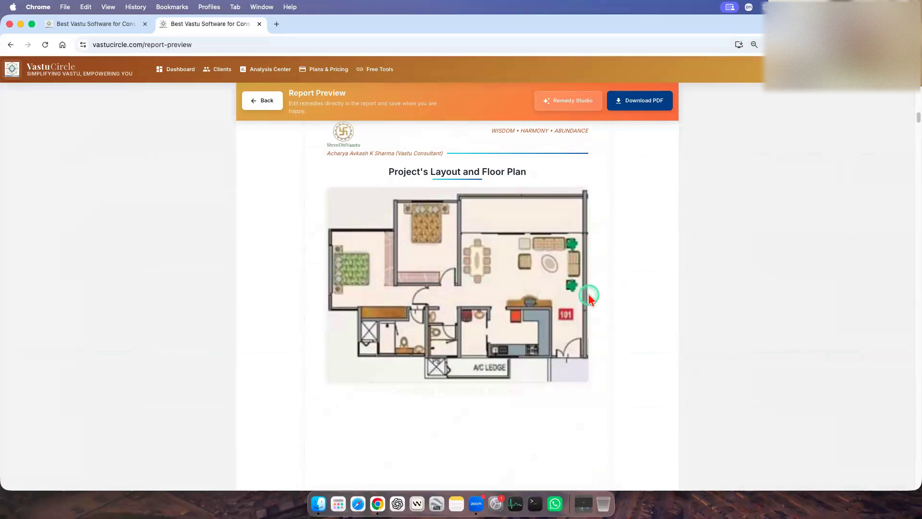
{"action": "scroll", "coordinate": [519, 291], "scroll_direction": "down", "scroll_amount": 12}
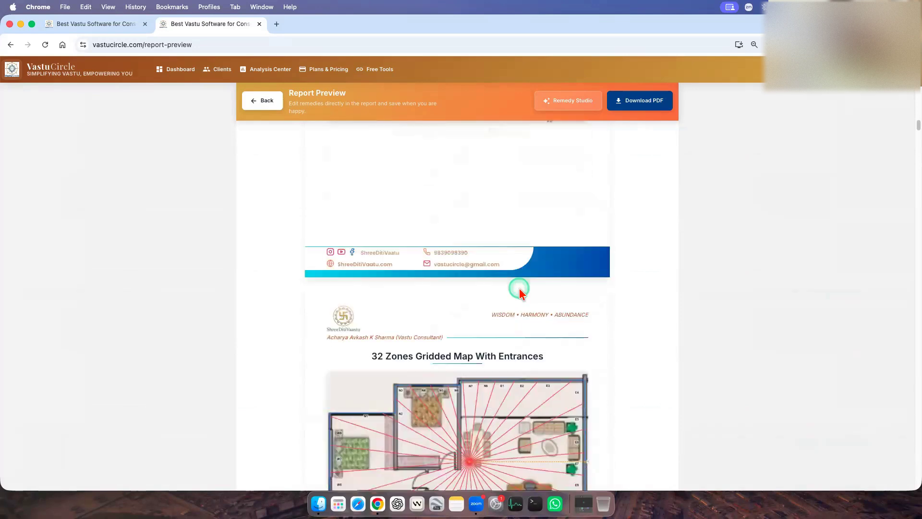
{"action": "scroll", "coordinate": [522, 307], "scroll_direction": "down", "scroll_amount": 7}
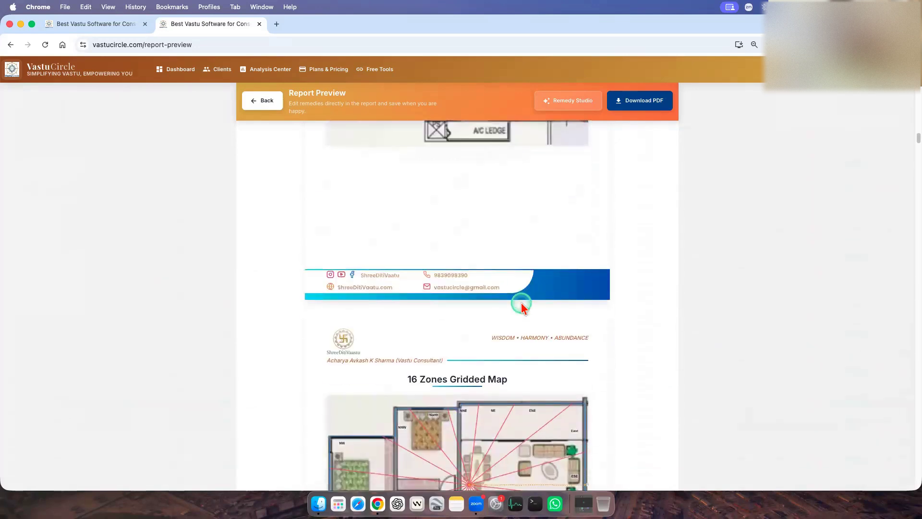
{"action": "scroll", "coordinate": [544, 316], "scroll_direction": "down", "scroll_amount": 18}
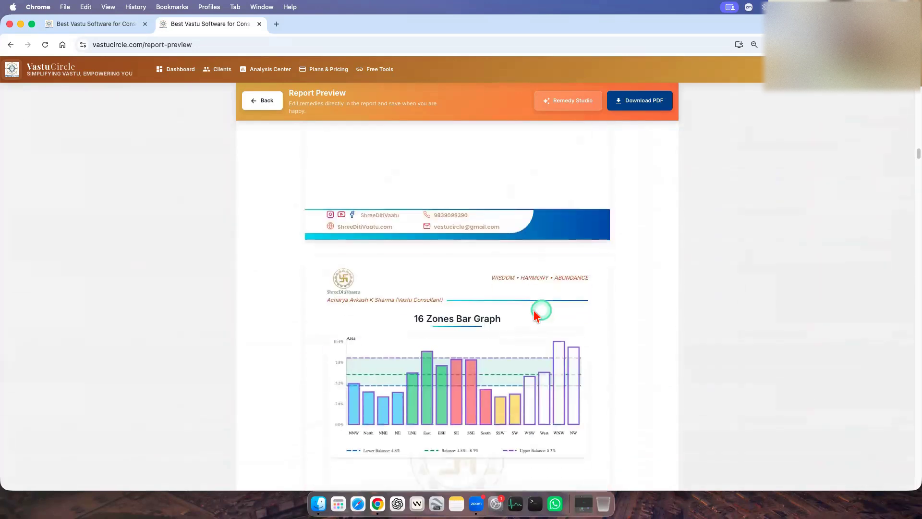
{"action": "scroll", "coordinate": [482, 315], "scroll_direction": "down", "scroll_amount": 10}
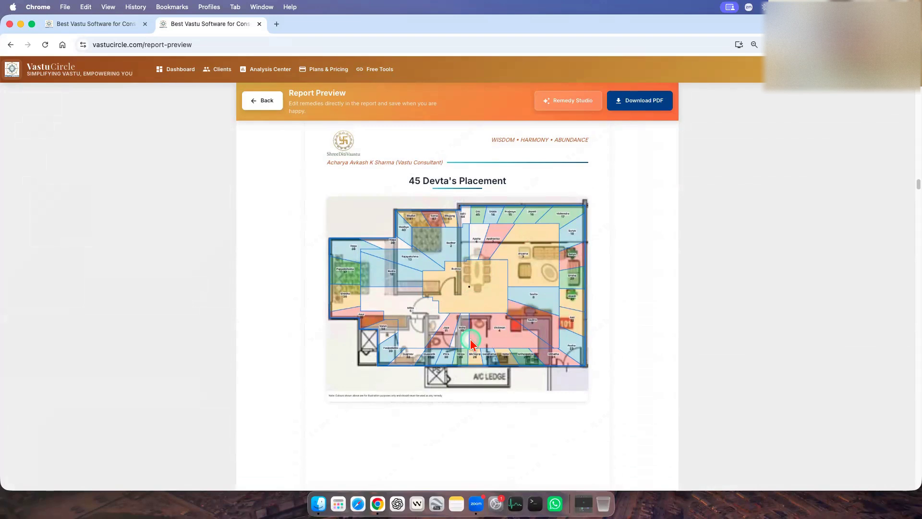
Examine the impacts and remedies listed for the E5, S2 and S3 entrances in the Entrance, Toilet and Kitchen Treatment section.
{"action": "scroll", "coordinate": [580, 342], "scroll_direction": "down", "scroll_amount": 10}
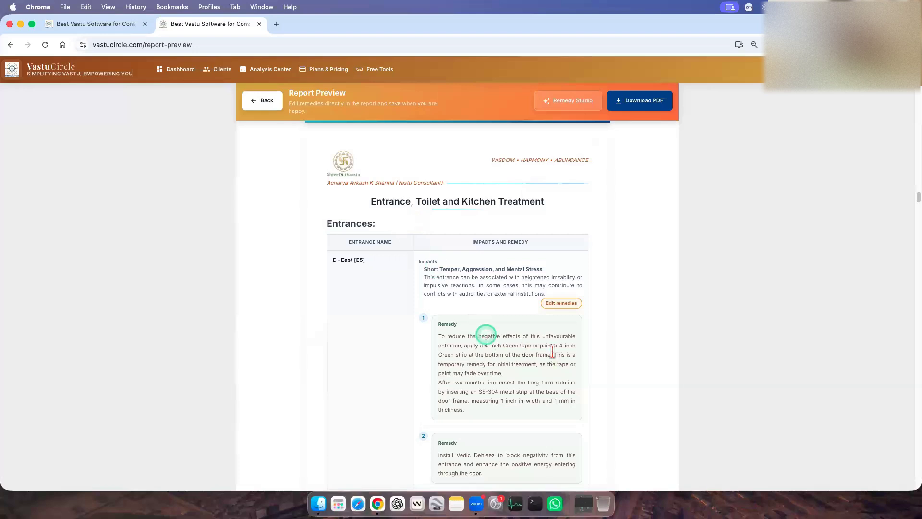
{"action": "scroll", "coordinate": [480, 298], "scroll_direction": "down", "scroll_amount": 1}
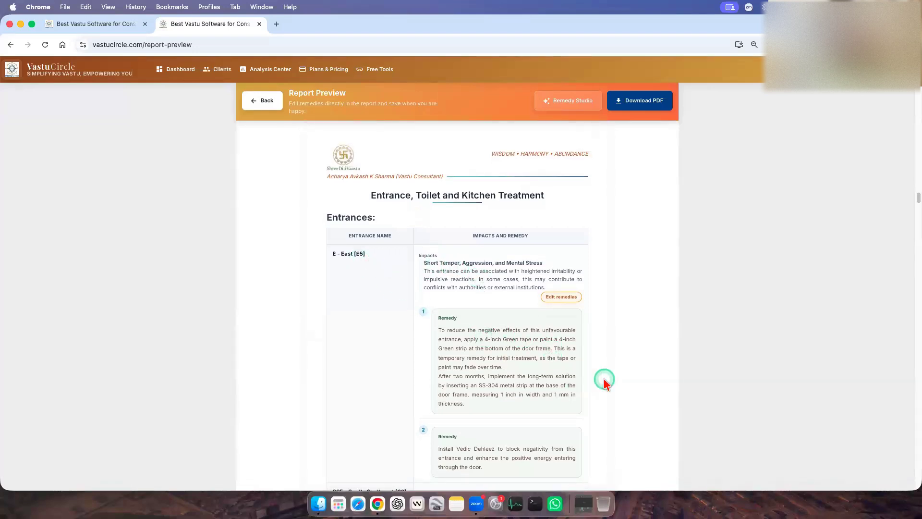
{"action": "scroll", "coordinate": [605, 383], "scroll_direction": "down", "scroll_amount": 1}
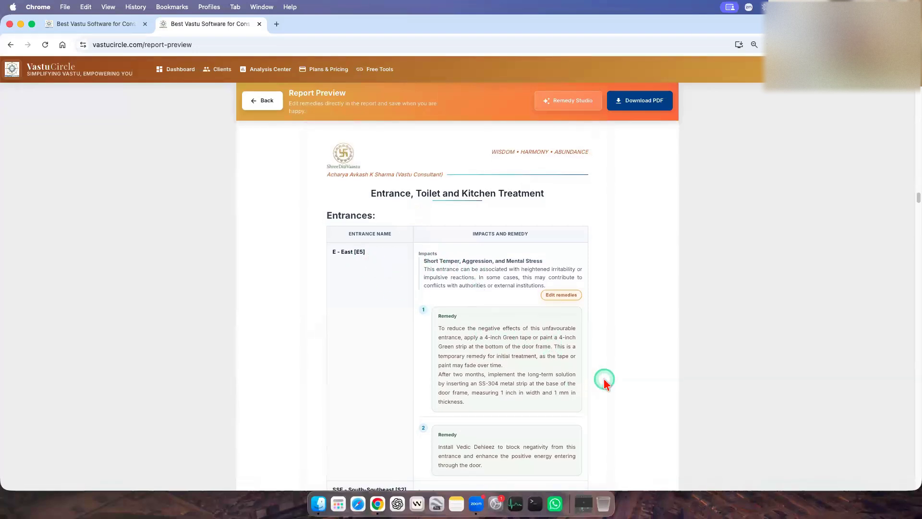
{"action": "scroll", "coordinate": [604, 379], "scroll_direction": "down", "scroll_amount": 2}
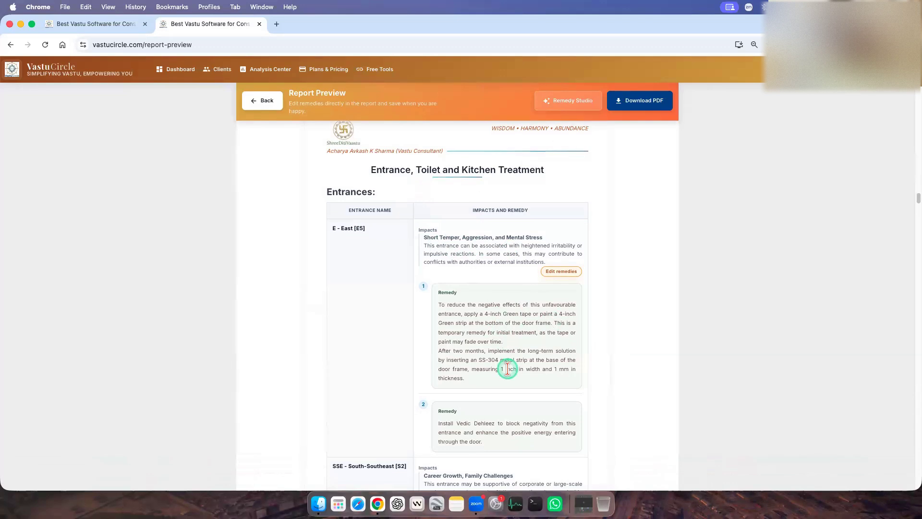
{"action": "scroll", "coordinate": [507, 369], "scroll_direction": "down", "scroll_amount": 5}
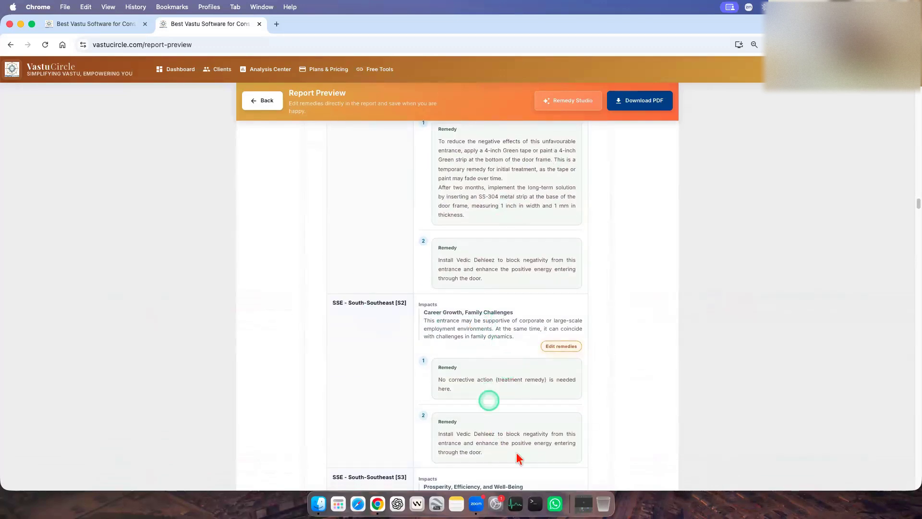
{"action": "scroll", "coordinate": [518, 452], "scroll_direction": "down", "scroll_amount": 7}
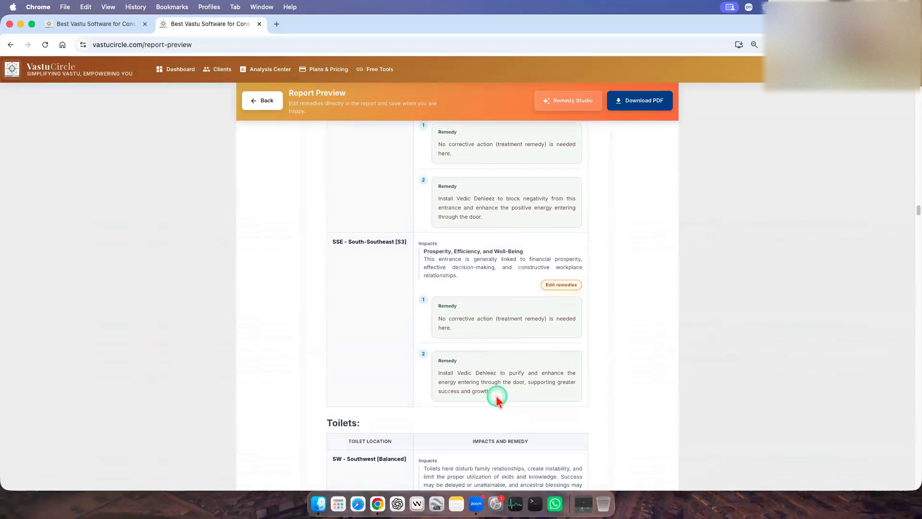
{"action": "scroll", "coordinate": [494, 393], "scroll_direction": "up", "scroll_amount": 4}
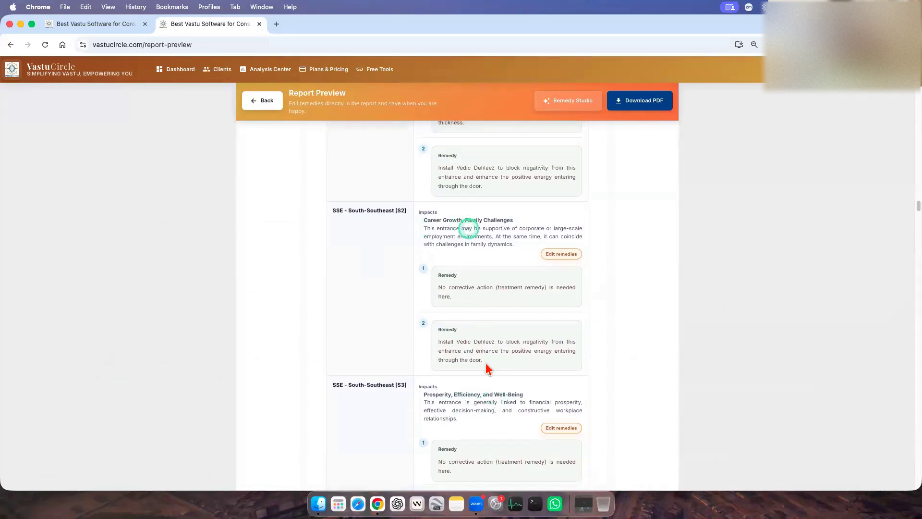
{"action": "scroll", "coordinate": [486, 362], "scroll_direction": "down", "scroll_amount": 4}
Examine the impacts, illustrated tape remedies and strip surgery warning for the southwest and west-southwest toilets.
{"action": "scroll", "coordinate": [509, 371], "scroll_direction": "down", "scroll_amount": 7}
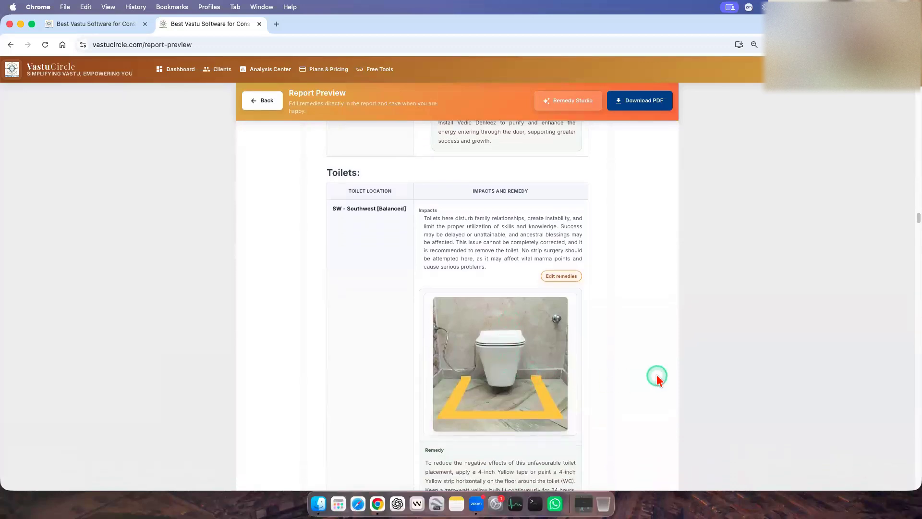
{"action": "scroll", "coordinate": [655, 376], "scroll_direction": "down", "scroll_amount": 1}
{"action": "scroll", "coordinate": [522, 359], "scroll_direction": "down", "scroll_amount": 2}
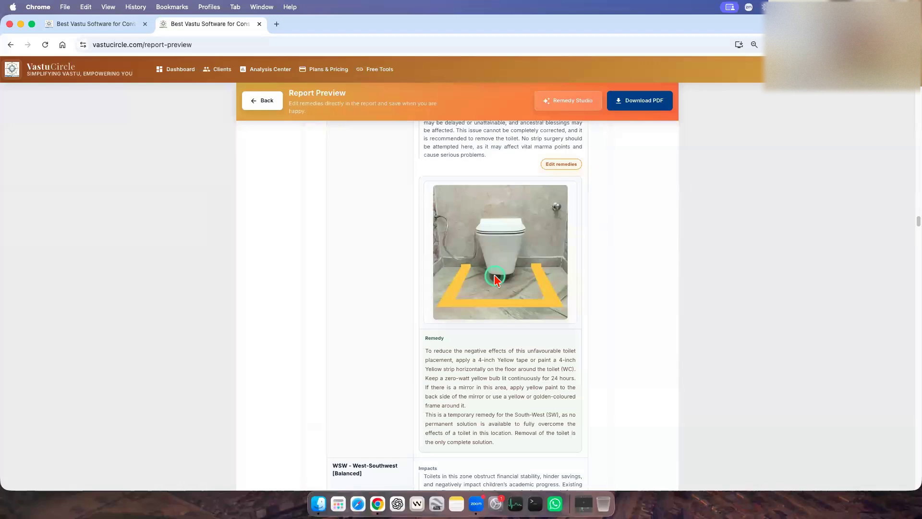
{"action": "scroll", "coordinate": [501, 298], "scroll_direction": "up", "scroll_amount": 5}
{"action": "scroll", "coordinate": [514, 325], "scroll_direction": "down", "scroll_amount": 10}
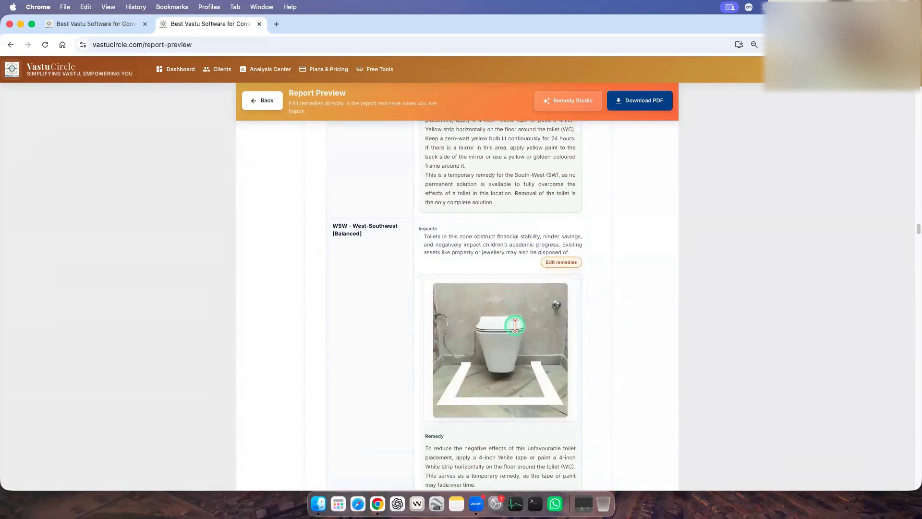
{"action": "scroll", "coordinate": [465, 331], "scroll_direction": "down", "scroll_amount": 1}
{"action": "scroll", "coordinate": [513, 393], "scroll_direction": "up", "scroll_amount": 4}
{"action": "scroll", "coordinate": [513, 393], "scroll_direction": "up", "scroll_amount": 8}
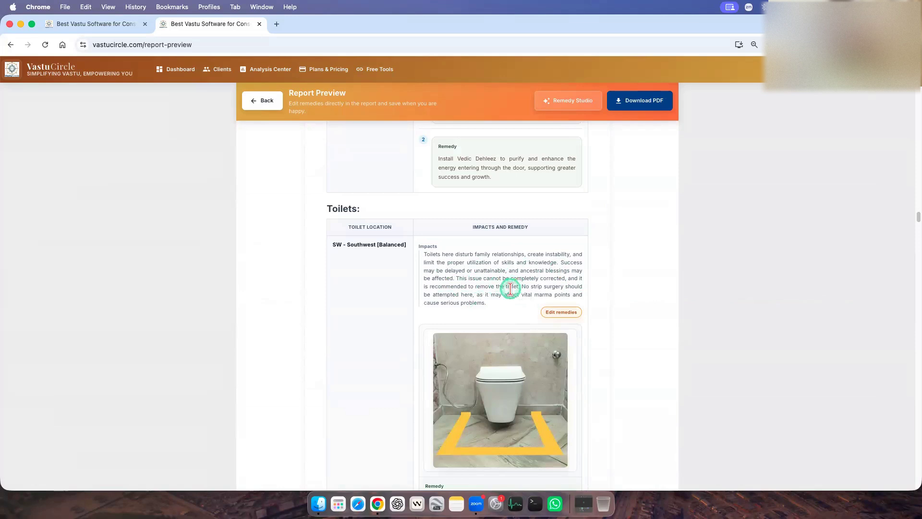
{"action": "scroll", "coordinate": [510, 289], "scroll_direction": "down", "scroll_amount": 2}
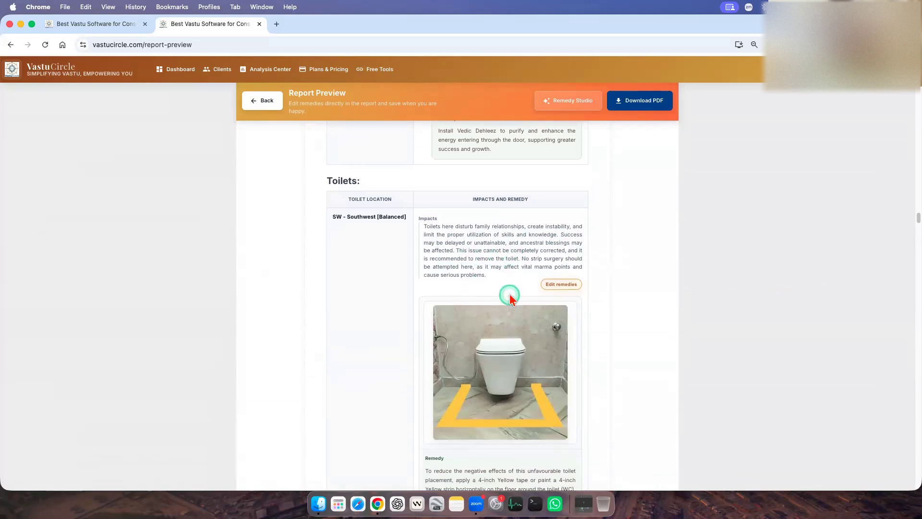
{"action": "scroll", "coordinate": [509, 295], "scroll_direction": "down", "scroll_amount": 5}
{"action": "scroll", "coordinate": [509, 396], "scroll_direction": "down", "scroll_amount": 8}
{"action": "scroll", "coordinate": [509, 397], "scroll_direction": "up", "scroll_amount": 12}
{"action": "scroll", "coordinate": [538, 206], "scroll_direction": "down", "scroll_amount": 2}
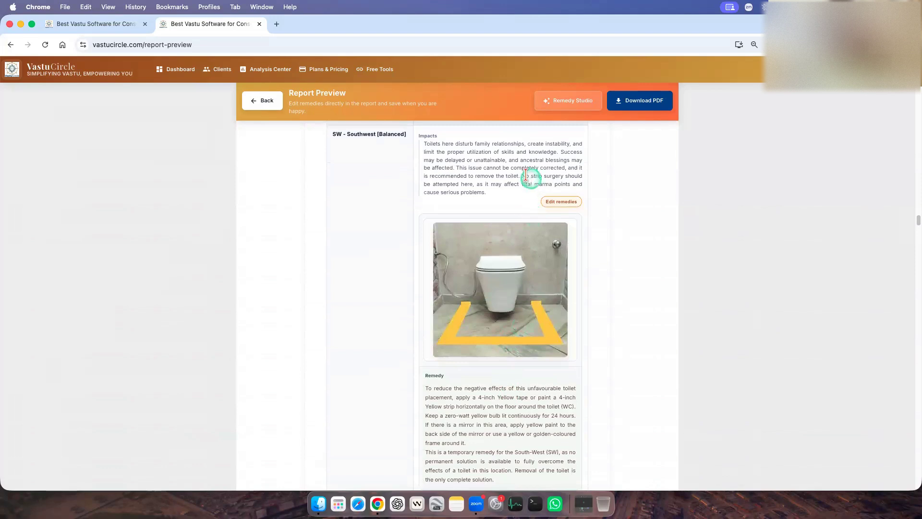
{"action": "left_click_drag", "start_coordinate": [534, 176], "coordinate": [571, 175]}
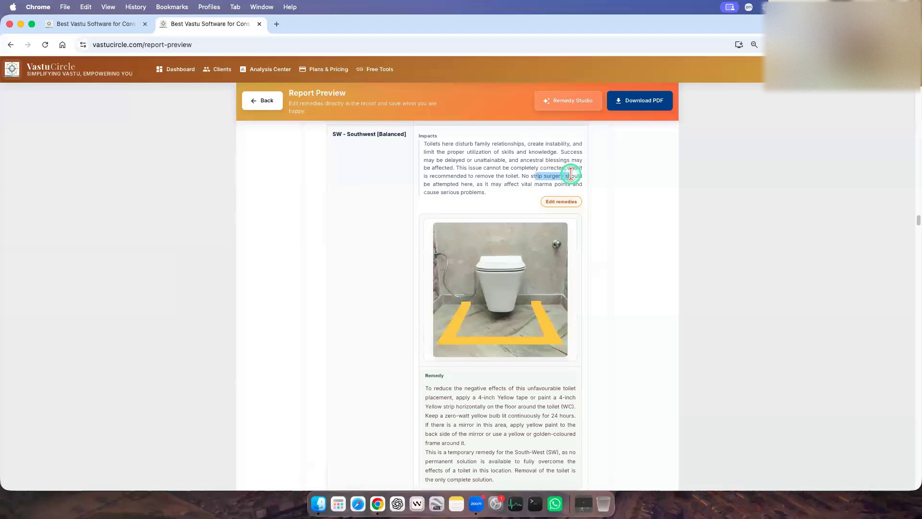
{"action": "left_click_drag", "start_coordinate": [522, 176], "coordinate": [551, 178]}
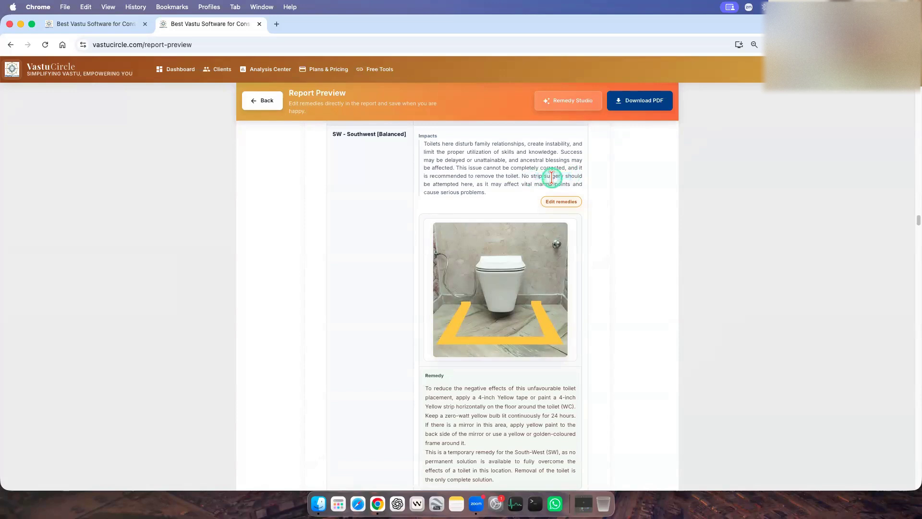
{"action": "scroll", "coordinate": [556, 336], "scroll_direction": "down", "scroll_amount": 6}
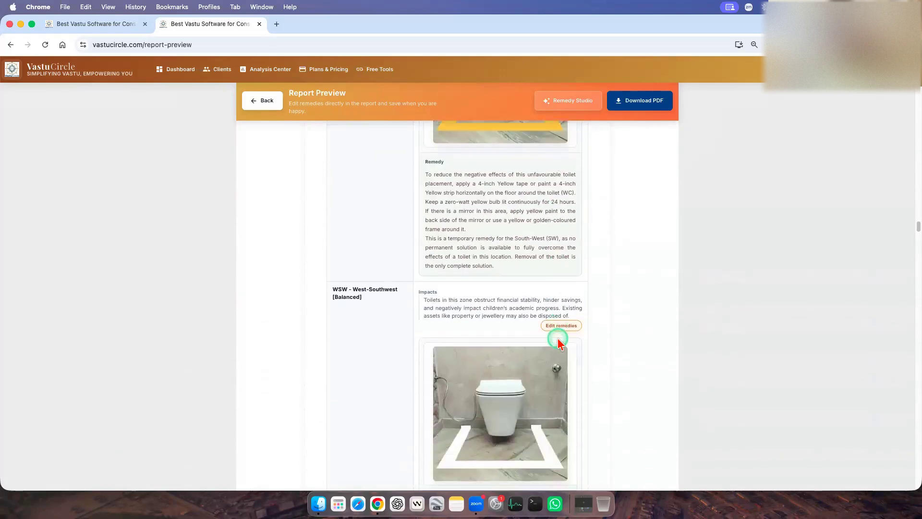
Examine the tape and iron strip remedy for the west-southwest toilet and the impacts and remedies for the south-southeast and south-southwest kitchens.
{"action": "scroll", "coordinate": [559, 342], "scroll_direction": "down", "scroll_amount": 3}
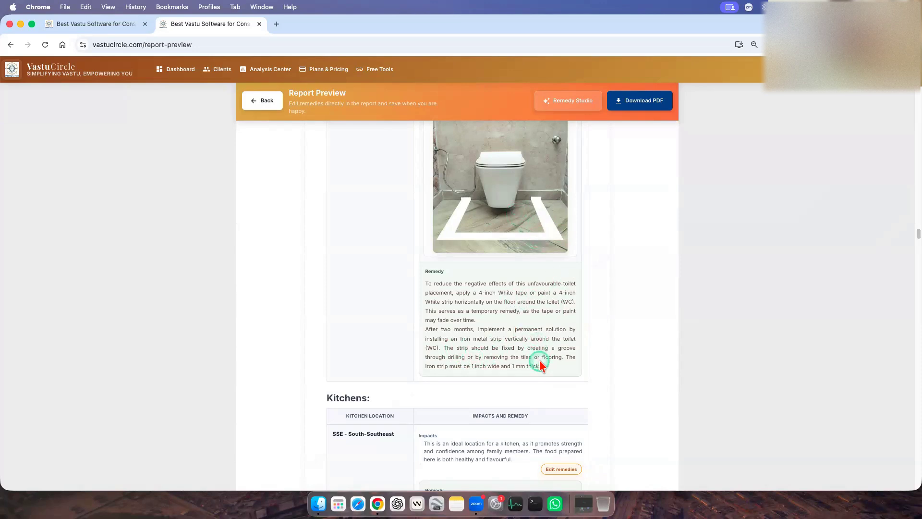
{"action": "scroll", "coordinate": [571, 387], "scroll_direction": "down", "scroll_amount": 5}
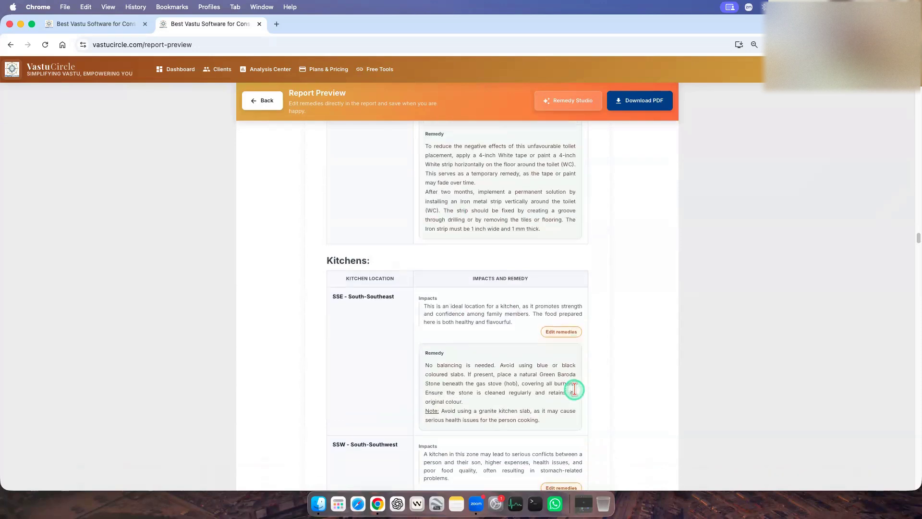
{"action": "scroll", "coordinate": [511, 331], "scroll_direction": "down", "scroll_amount": 5}
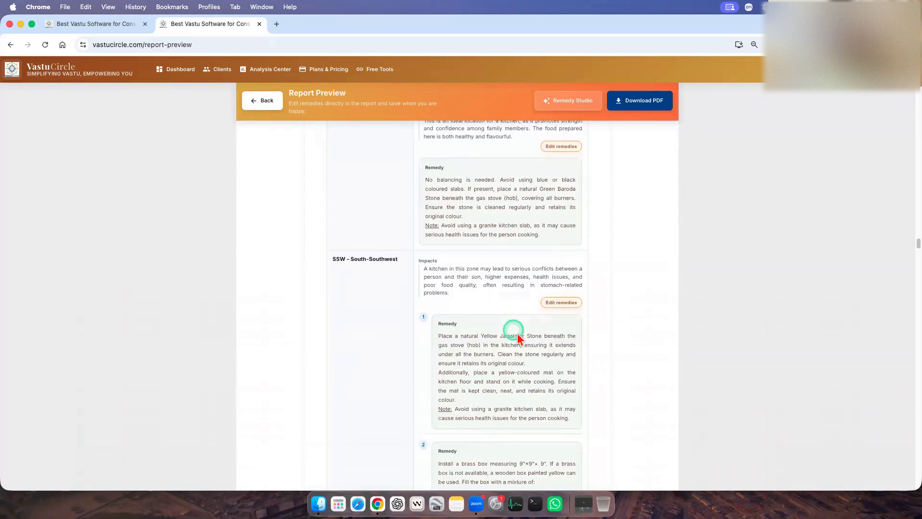
Examine the Zone-wise Object's Analysis, including the drawing room and dustbin entries and the convex mirror remedy for the south zone's T-hits.
{"action": "scroll", "coordinate": [512, 330], "scroll_direction": "down", "scroll_amount": 10}
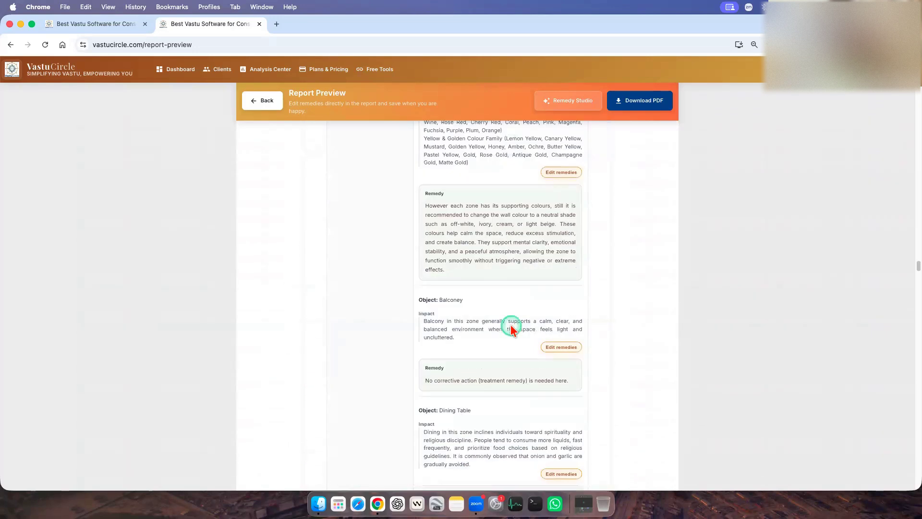
{"action": "scroll", "coordinate": [512, 326], "scroll_direction": "down", "scroll_amount": 15}
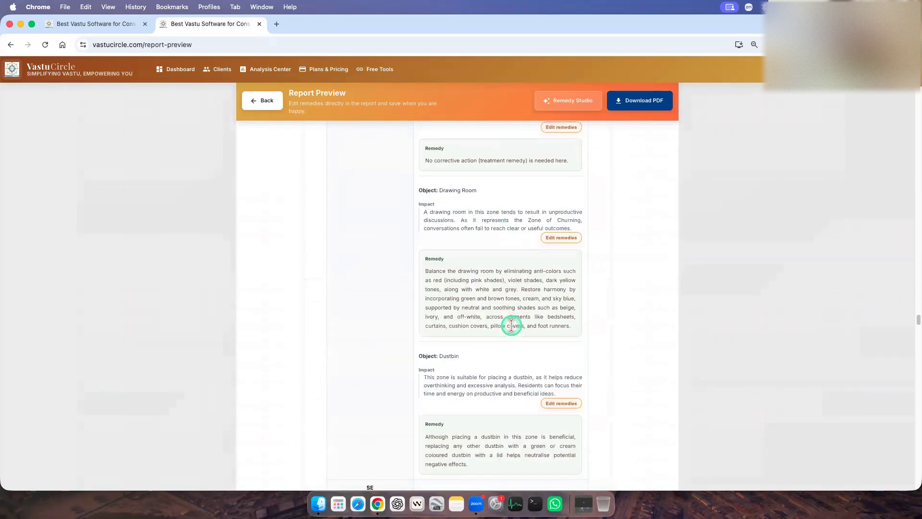
{"action": "scroll", "coordinate": [511, 325], "scroll_direction": "down", "scroll_amount": 12}
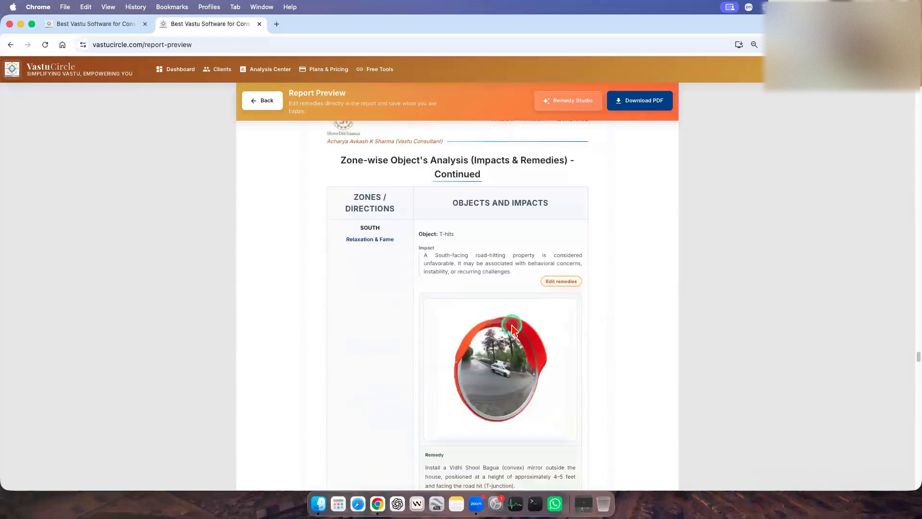
{"action": "scroll", "coordinate": [513, 329], "scroll_direction": "up", "scroll_amount": 3}
{"action": "scroll", "coordinate": [528, 377], "scroll_direction": "down", "scroll_amount": 1}
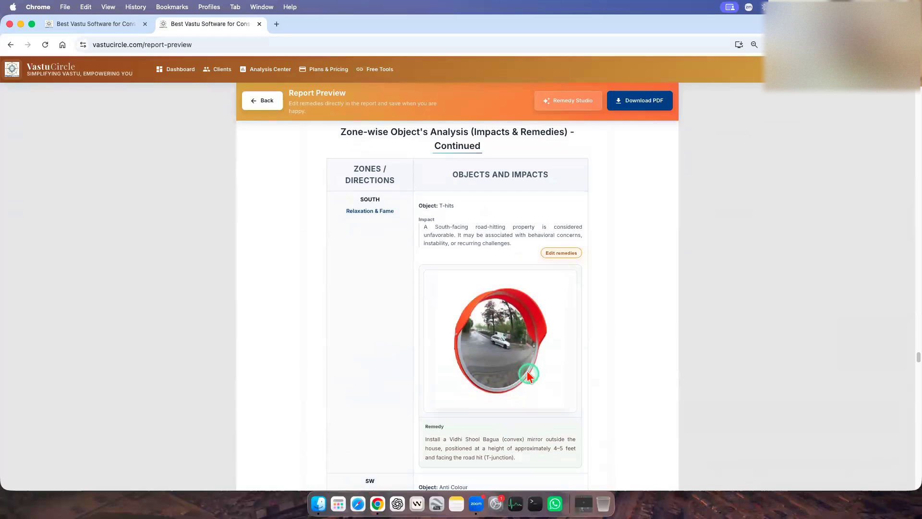
{"action": "scroll", "coordinate": [527, 371], "scroll_direction": "down", "scroll_amount": 1}
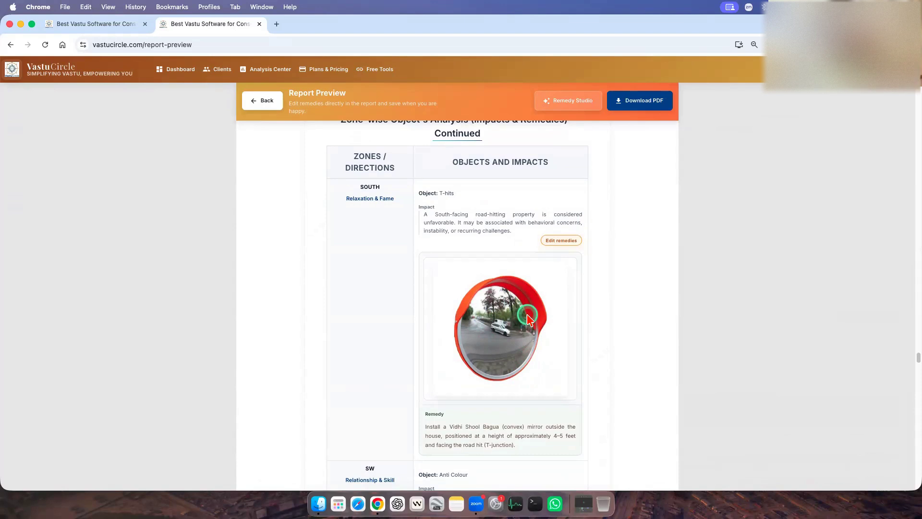
Read the supporting colours listed for the Anti Colour object in the southwest zone, highlighting the yellow and golden colour family.
{"action": "scroll", "coordinate": [528, 318], "scroll_direction": "down", "scroll_amount": 4}
{"action": "scroll", "coordinate": [530, 318], "scroll_direction": "down", "scroll_amount": 3}
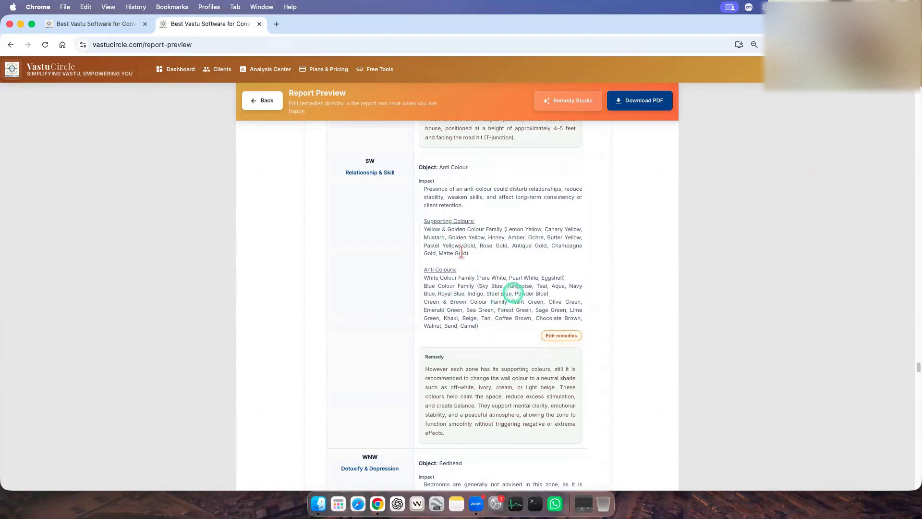
{"action": "triple_click", "coordinate": [428, 230]}
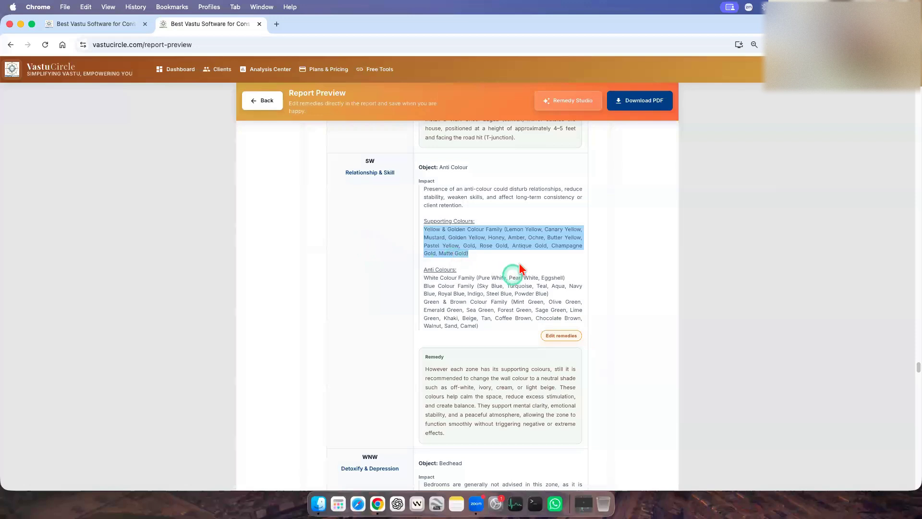
{"action": "left_click", "coordinate": [497, 262]}
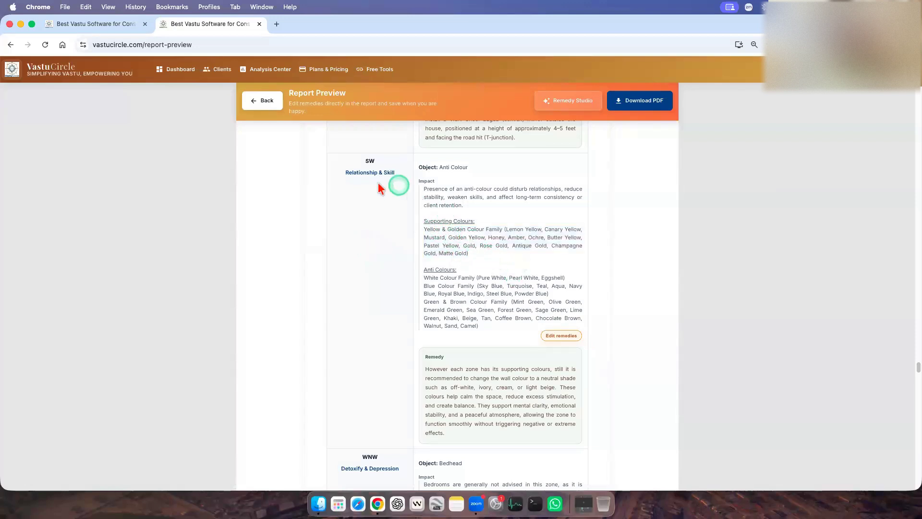
{"action": "double_click", "coordinate": [432, 229]}
{"action": "left_click", "coordinate": [468, 229]}
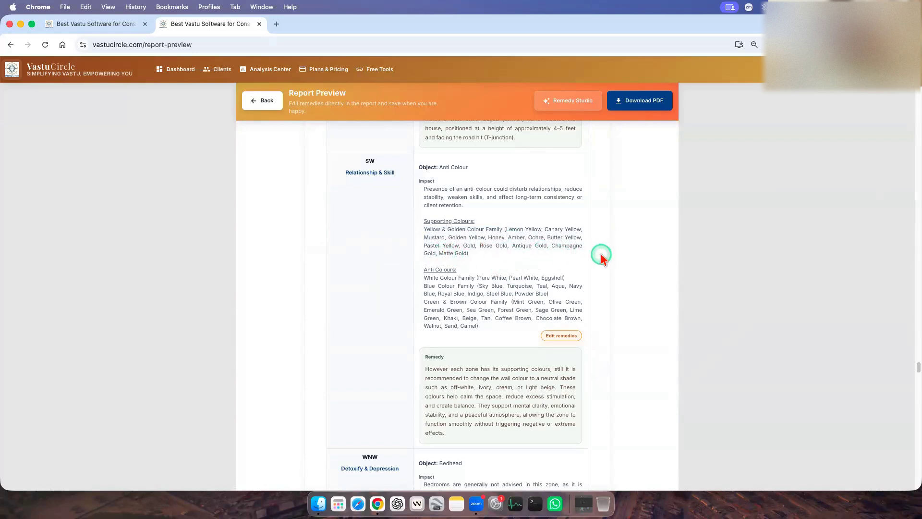
Read the southwest zone's anti colours, highlighting the white, blue, and green and brown colour families.
{"action": "scroll", "coordinate": [587, 259], "scroll_direction": "down", "scroll_amount": 1}
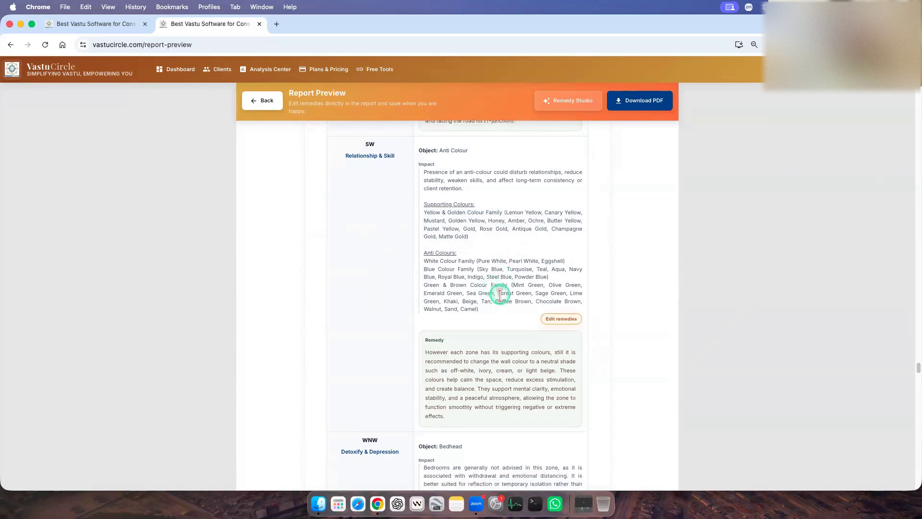
{"action": "left_click_drag", "start_coordinate": [431, 261], "coordinate": [480, 260]}
{"action": "left_click", "coordinate": [618, 267]}
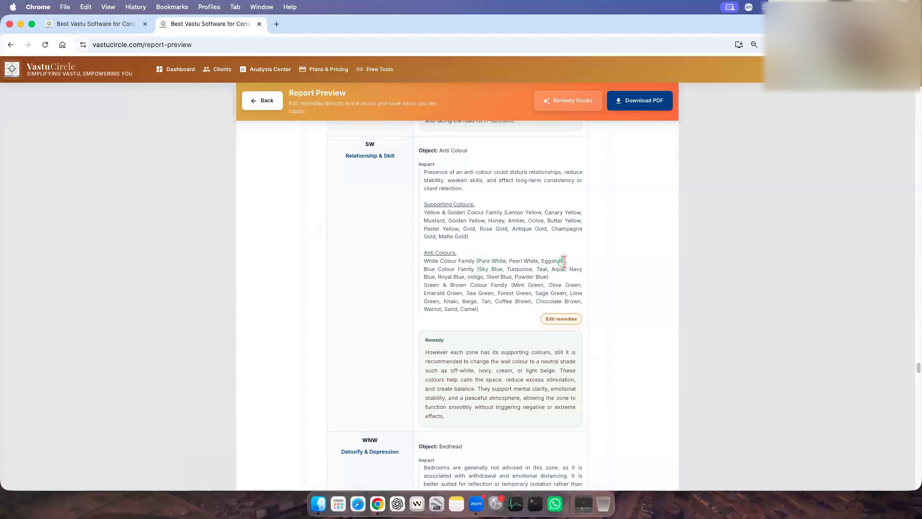
{"action": "left_click_drag", "start_coordinate": [424, 269], "coordinate": [571, 291]}
{"action": "left_click", "coordinate": [553, 292]}
{"action": "left_click_drag", "start_coordinate": [424, 285], "coordinate": [500, 311]}
{"action": "left_click", "coordinate": [500, 312]}
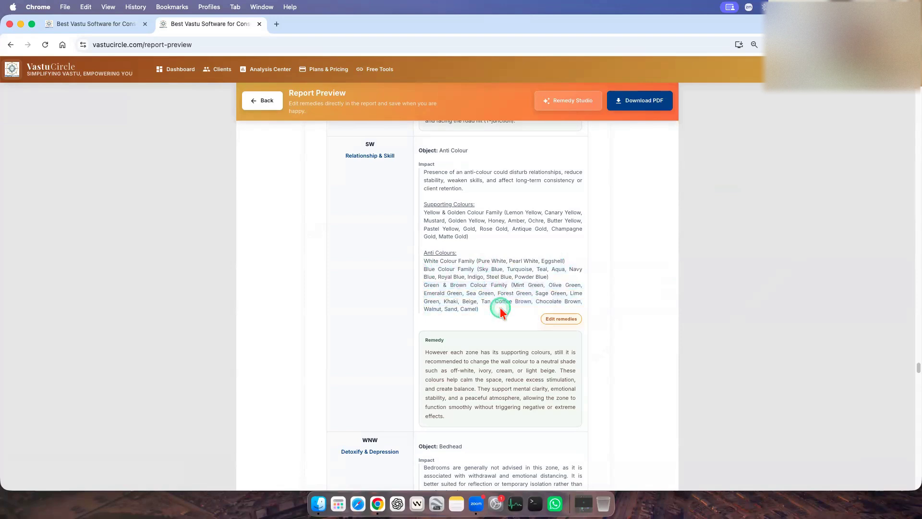
{"action": "left_click", "coordinate": [528, 293]}
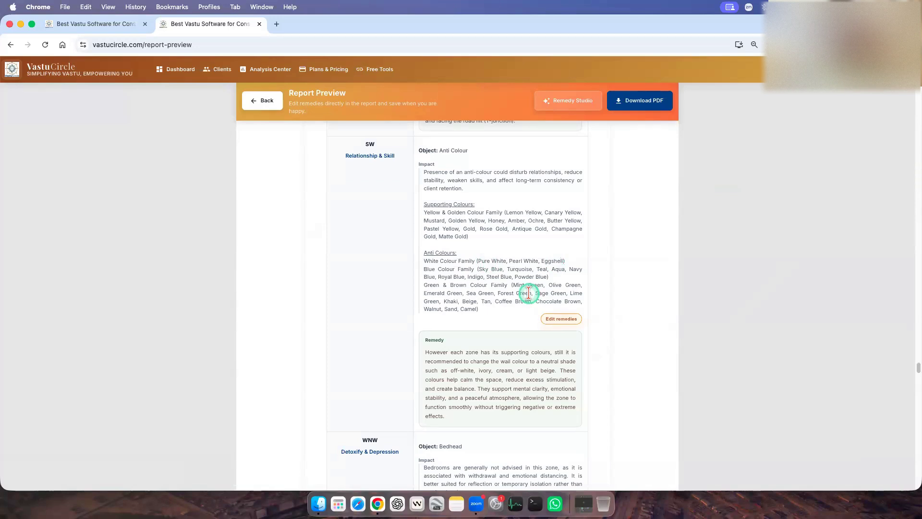
Examine the remaining zone-wise object remedies and the Cuts and Extensions impacts and remedies through the northwest zone.
{"action": "scroll", "coordinate": [518, 332], "scroll_direction": "down", "scroll_amount": 1}
{"action": "left_click", "coordinate": [502, 363]}
{"action": "key", "text": "super+a"}
{"action": "scroll", "coordinate": [547, 387], "scroll_direction": "down", "scroll_amount": 15}
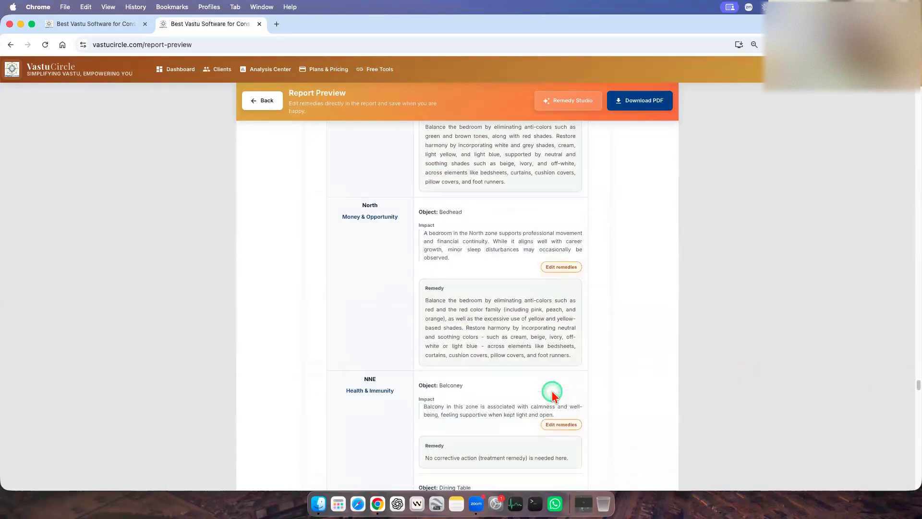
{"action": "scroll", "coordinate": [552, 391], "scroll_direction": "down", "scroll_amount": 10}
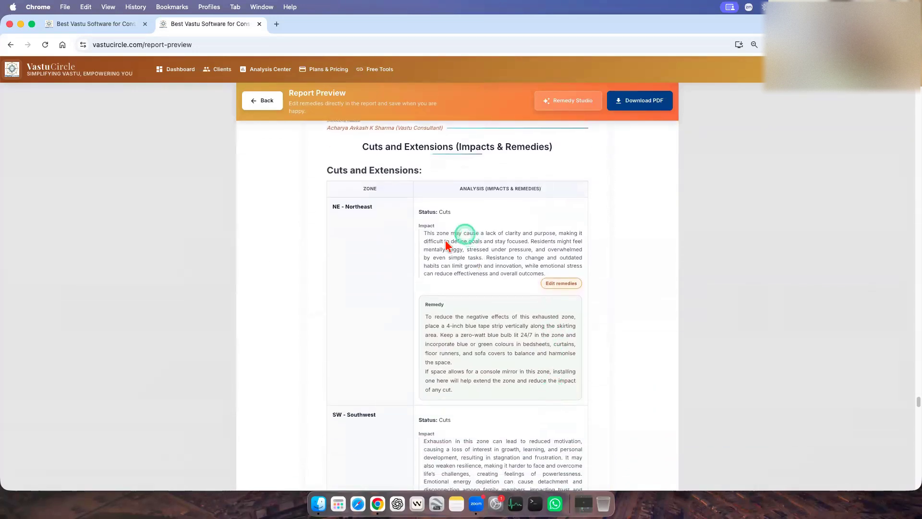
{"action": "scroll", "coordinate": [506, 384], "scroll_direction": "down", "scroll_amount": 20}
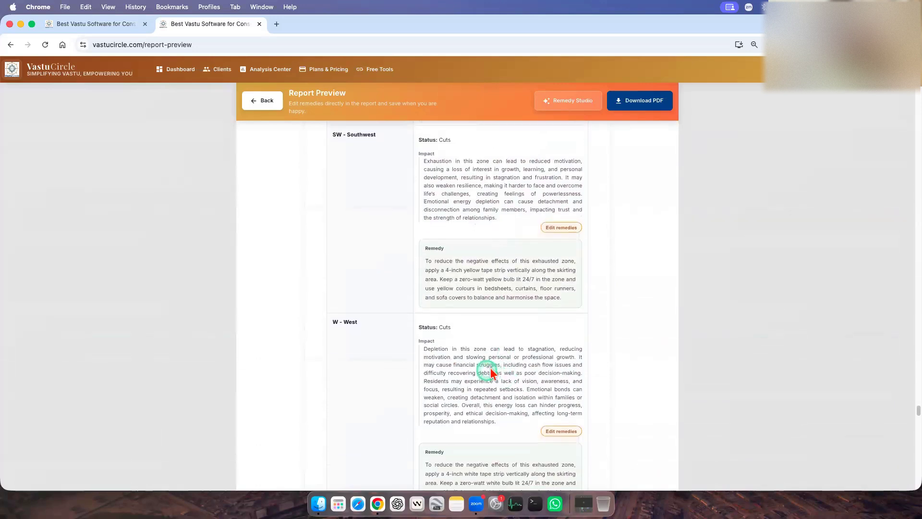
{"action": "scroll", "coordinate": [546, 372], "scroll_direction": "down", "scroll_amount": 5}
{"action": "scroll", "coordinate": [576, 374], "scroll_direction": "up", "scroll_amount": 20}
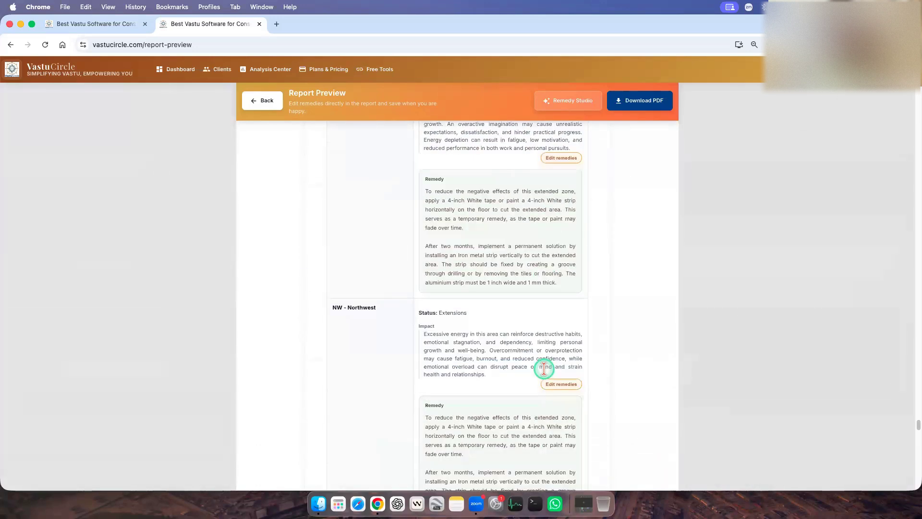
Return to the entrance treatment section and review the Vedic Dehleez and metal strip remedies around the S2 and S3 entrances.
{"action": "scroll", "coordinate": [609, 368], "scroll_direction": "up", "scroll_amount": 20}
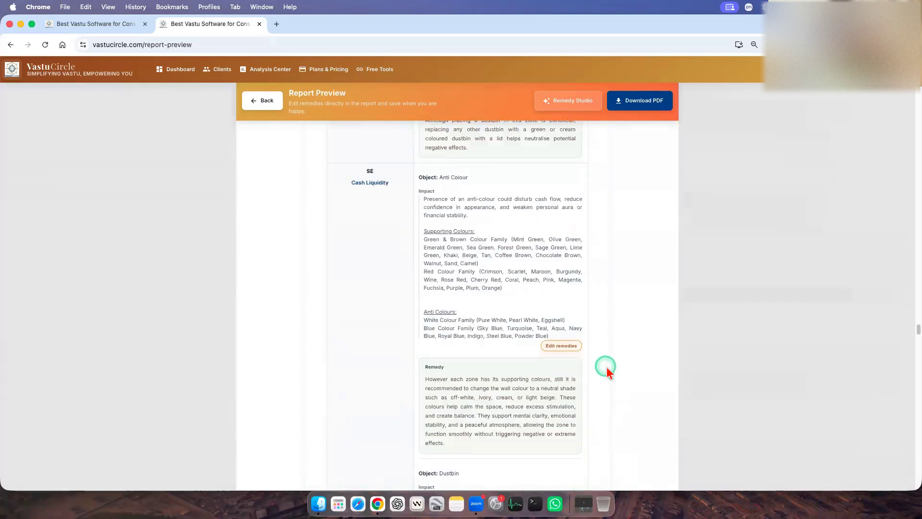
{"action": "scroll", "coordinate": [606, 369], "scroll_direction": "up", "scroll_amount": 20}
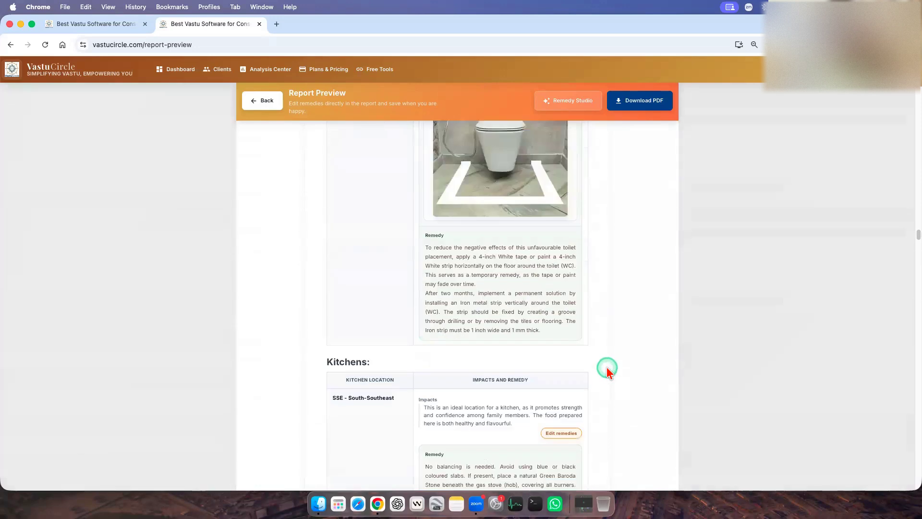
{"action": "scroll", "coordinate": [609, 372], "scroll_direction": "up", "scroll_amount": 10}
{"action": "scroll", "coordinate": [607, 370], "scroll_direction": "up", "scroll_amount": 6}
{"action": "scroll", "coordinate": [608, 370], "scroll_direction": "down", "scroll_amount": 9}
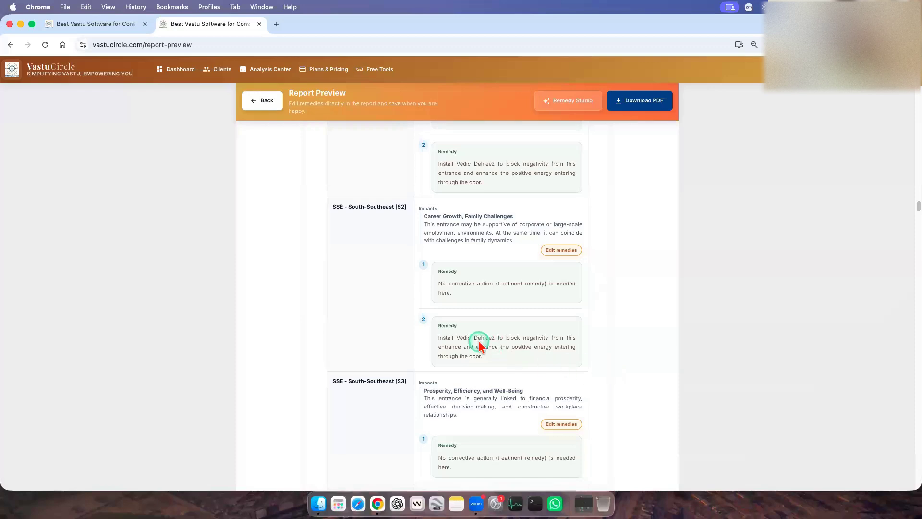
{"action": "scroll", "coordinate": [475, 355], "scroll_direction": "up", "scroll_amount": 3}
{"action": "scroll", "coordinate": [488, 377], "scroll_direction": "down", "scroll_amount": 1}
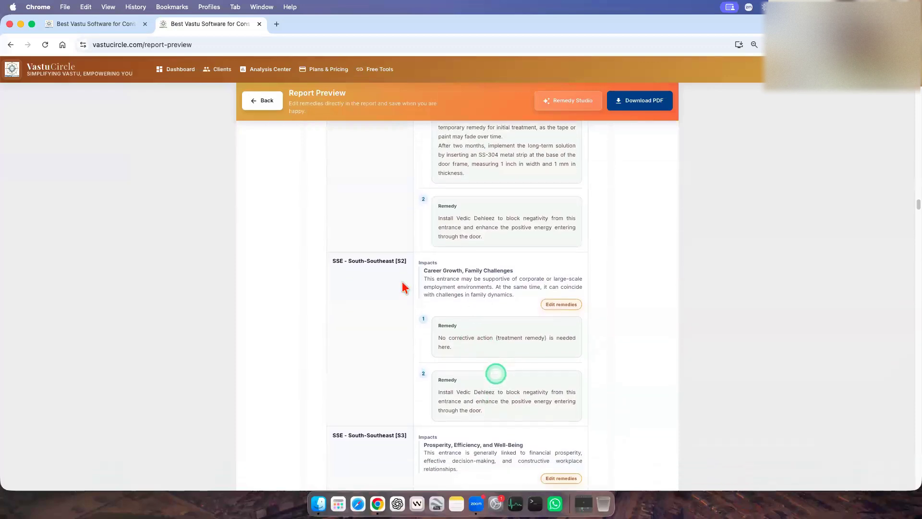
{"action": "scroll", "coordinate": [386, 358], "scroll_direction": "up", "scroll_amount": 2}
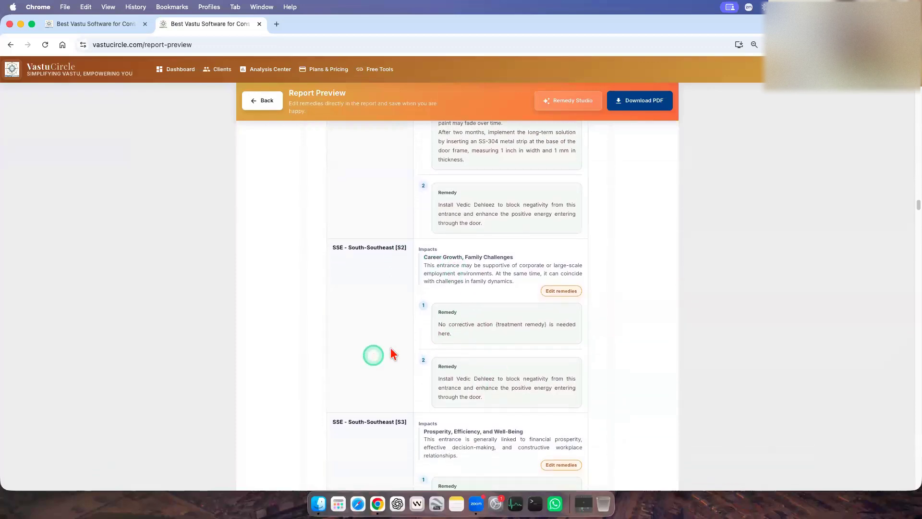
{"action": "scroll", "coordinate": [470, 346], "scroll_direction": "up", "scroll_amount": 2}
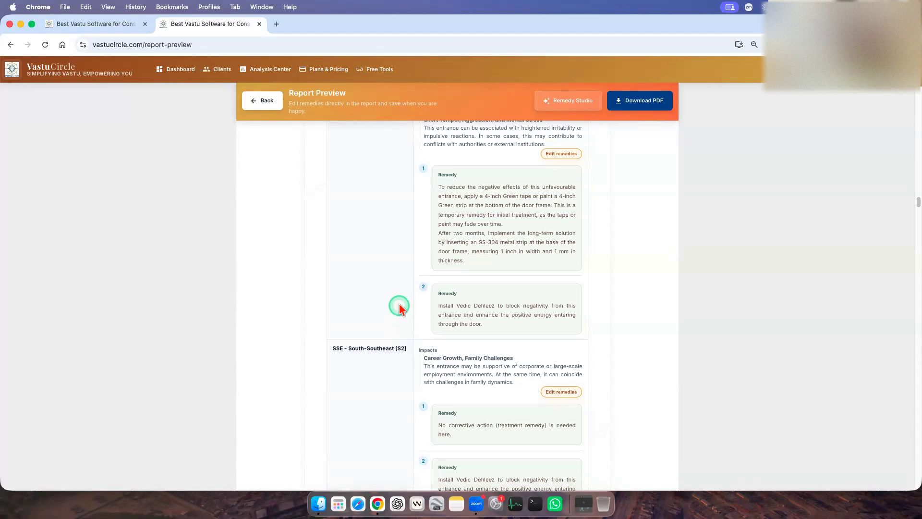
{"action": "scroll", "coordinate": [417, 313], "scroll_direction": "down", "scroll_amount": 2}
{"action": "scroll", "coordinate": [418, 312], "scroll_direction": "down", "scroll_amount": 3}
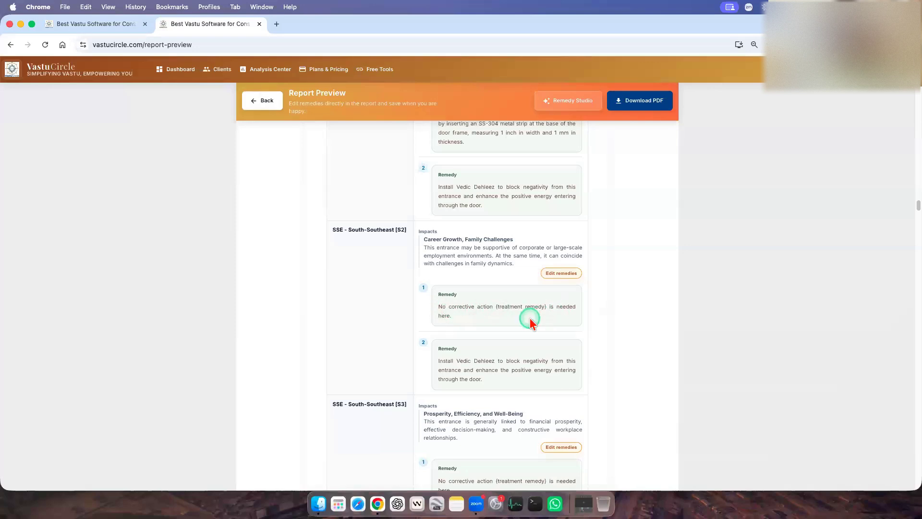
Review the south-southeast kitchen's remedy and highlight its note about avoiding a granite kitchen slab.
{"action": "scroll", "coordinate": [529, 365], "scroll_direction": "down", "scroll_amount": 15}
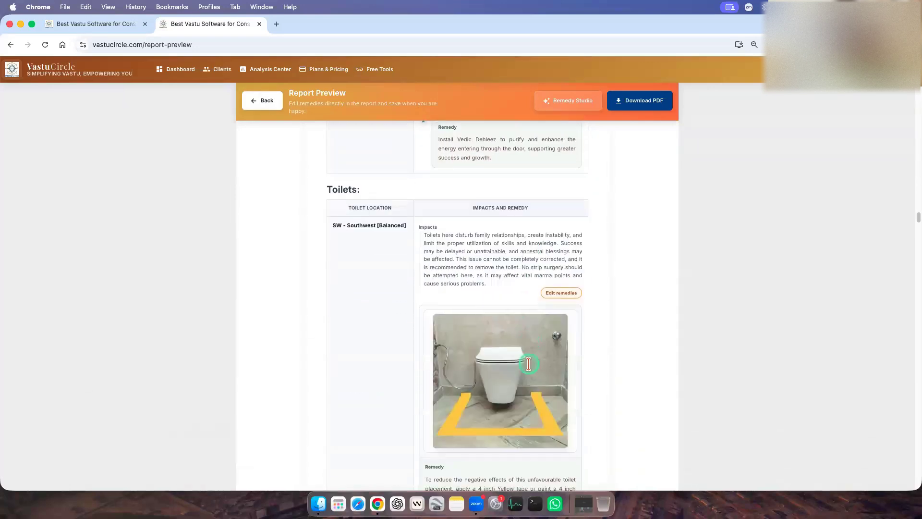
{"action": "scroll", "coordinate": [528, 365], "scroll_direction": "down", "scroll_amount": 15}
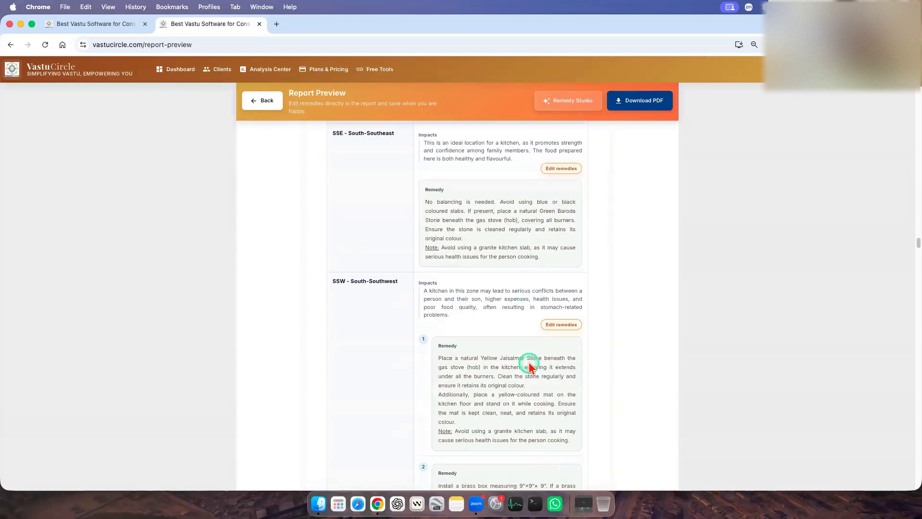
{"action": "scroll", "coordinate": [511, 346], "scroll_direction": "up", "scroll_amount": 1}
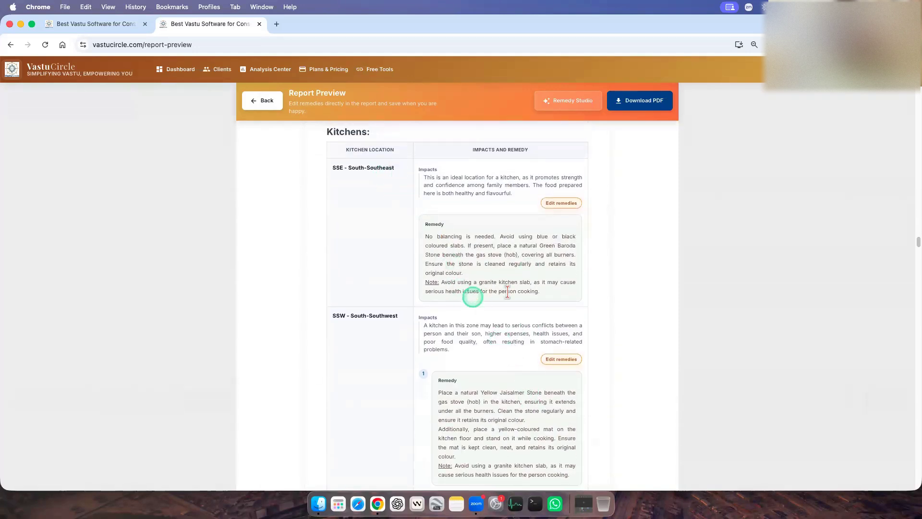
{"action": "left_click_drag", "start_coordinate": [442, 283], "coordinate": [561, 293]}
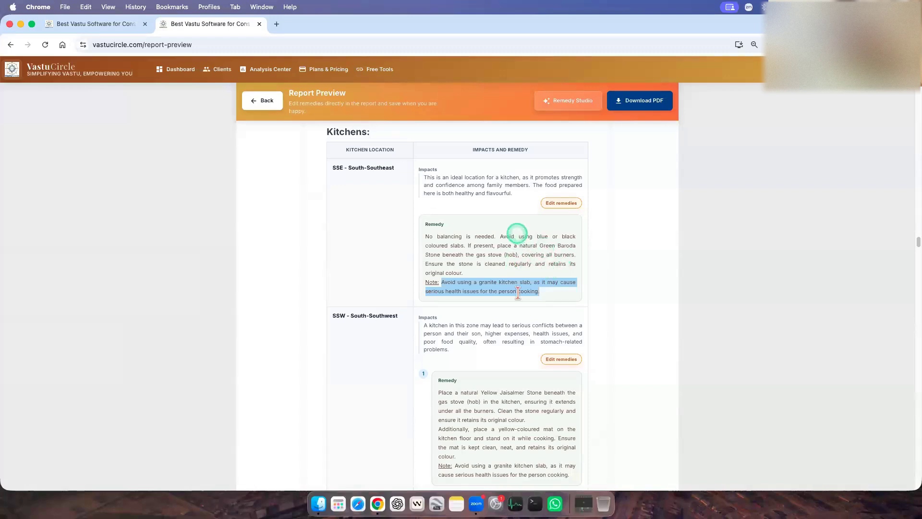
Read the south-southwest kitchen's two remedies, highlighting the yellow-coloured mat advice and checking the brass box instructions.
{"action": "scroll", "coordinate": [518, 297], "scroll_direction": "down", "scroll_amount": 3}
{"action": "scroll", "coordinate": [518, 295], "scroll_direction": "down", "scroll_amount": 5}
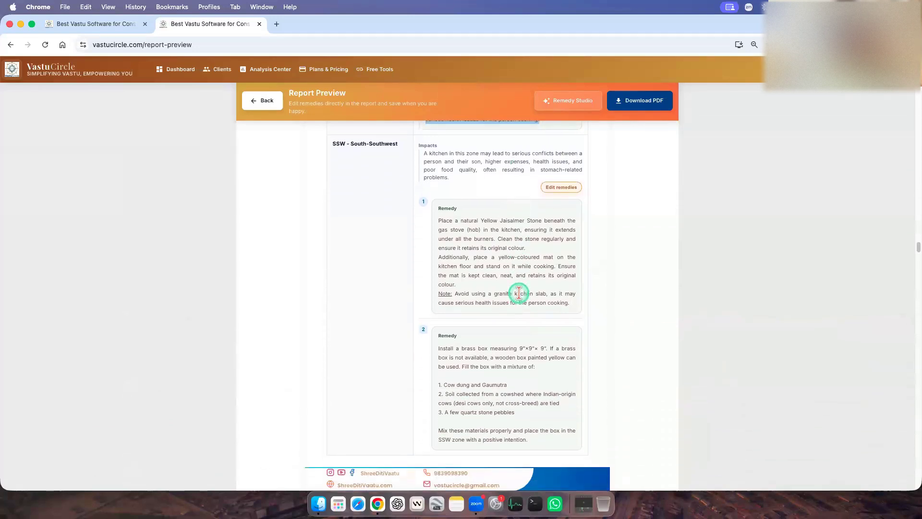
{"action": "scroll", "coordinate": [519, 293], "scroll_direction": "down", "scroll_amount": 1}
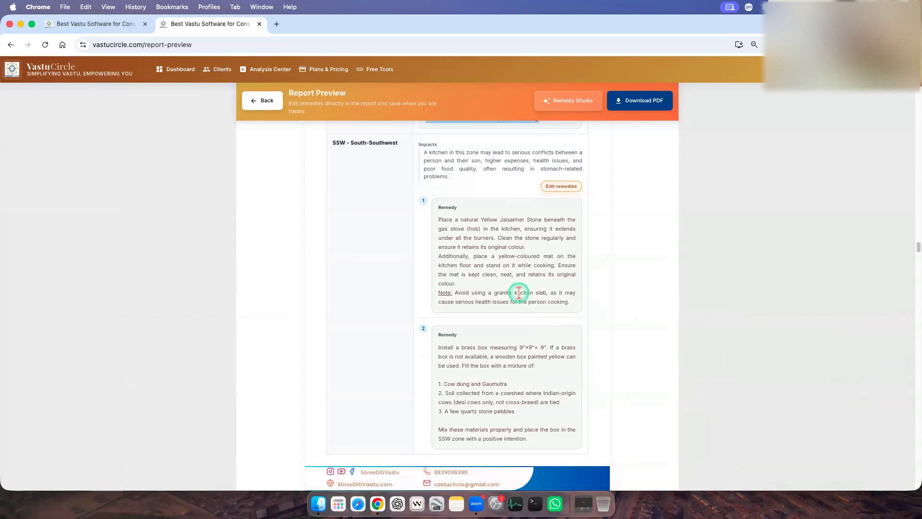
{"action": "left_click", "coordinate": [514, 262]}
{"action": "left_click_drag", "start_coordinate": [439, 255], "coordinate": [568, 281]}
{"action": "scroll", "coordinate": [566, 281], "scroll_direction": "down", "scroll_amount": 3}
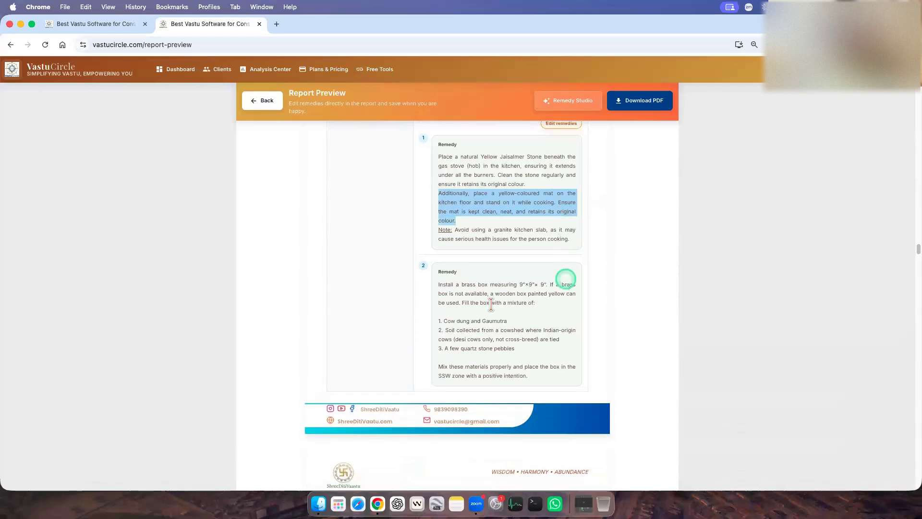
{"action": "left_click", "coordinate": [442, 284]}
{"action": "left_click", "coordinate": [547, 377]}
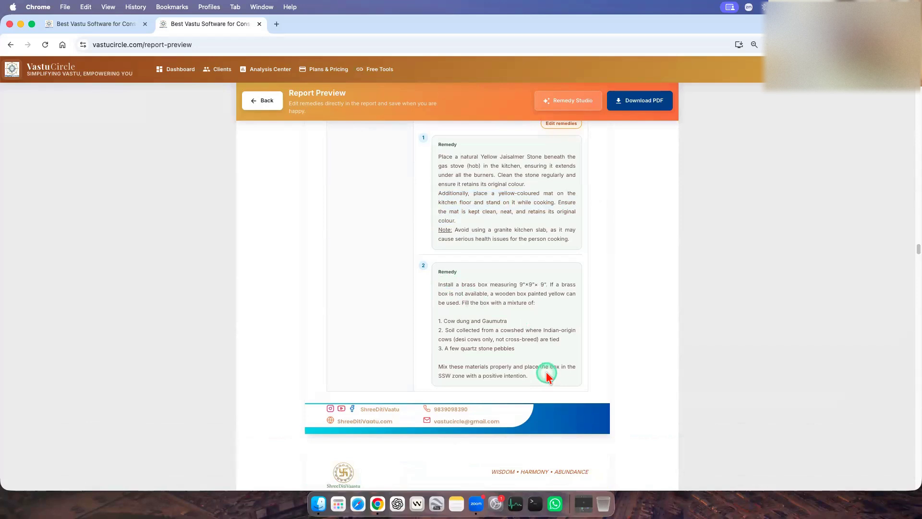
Find the Temple object among the zone-wise remedies and highlight its first remedy about following the general guidelines and checking the deity's facing.
{"action": "left_click", "coordinate": [600, 334]}
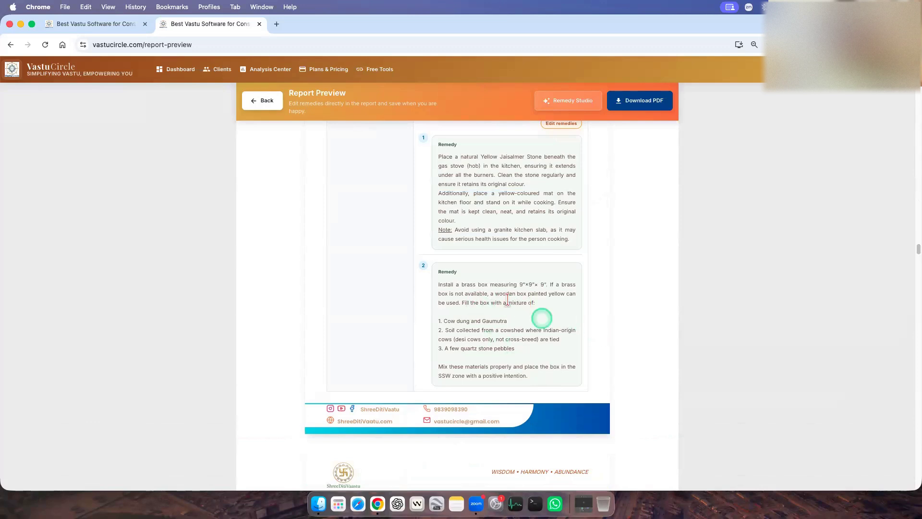
{"action": "scroll", "coordinate": [509, 303], "scroll_direction": "down", "scroll_amount": 7}
{"action": "scroll", "coordinate": [515, 307], "scroll_direction": "down", "scroll_amount": 15}
{"action": "scroll", "coordinate": [531, 314], "scroll_direction": "down", "scroll_amount": 18}
{"action": "scroll", "coordinate": [532, 314], "scroll_direction": "down", "scroll_amount": 14}
{"action": "scroll", "coordinate": [532, 315], "scroll_direction": "up", "scroll_amount": 16}
{"action": "scroll", "coordinate": [531, 314], "scroll_direction": "up", "scroll_amount": 10}
{"action": "scroll", "coordinate": [531, 314], "scroll_direction": "up", "scroll_amount": 10}
{"action": "scroll", "coordinate": [532, 315], "scroll_direction": "down", "scroll_amount": 8}
{"action": "scroll", "coordinate": [532, 314], "scroll_direction": "down", "scroll_amount": 6}
{"action": "scroll", "coordinate": [532, 314], "scroll_direction": "down", "scroll_amount": 3}
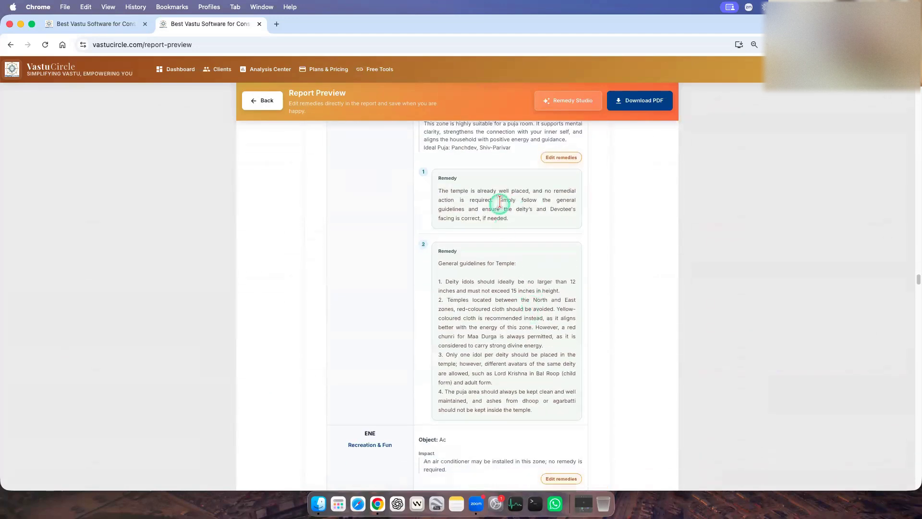
{"action": "triple_click", "coordinate": [474, 204]}
{"action": "left_click", "coordinate": [635, 314]}
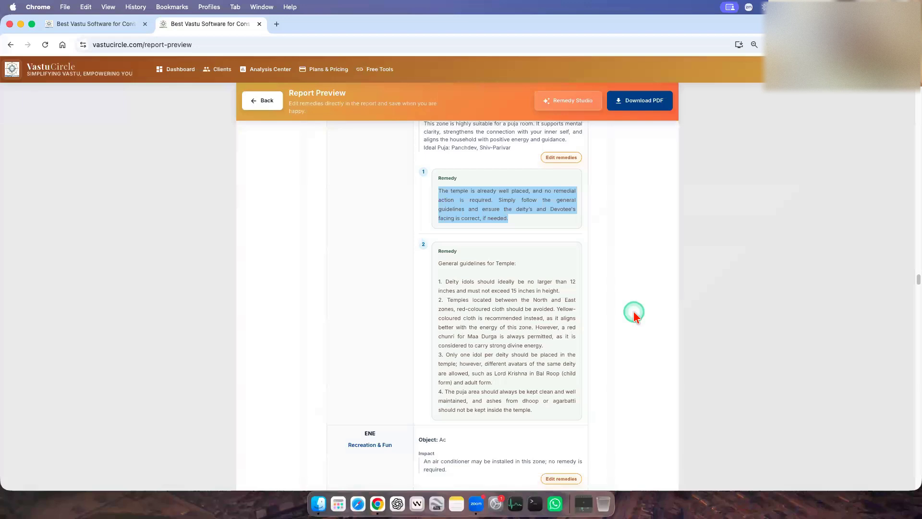
{"action": "scroll", "coordinate": [634, 312], "scroll_direction": "down", "scroll_amount": 1}
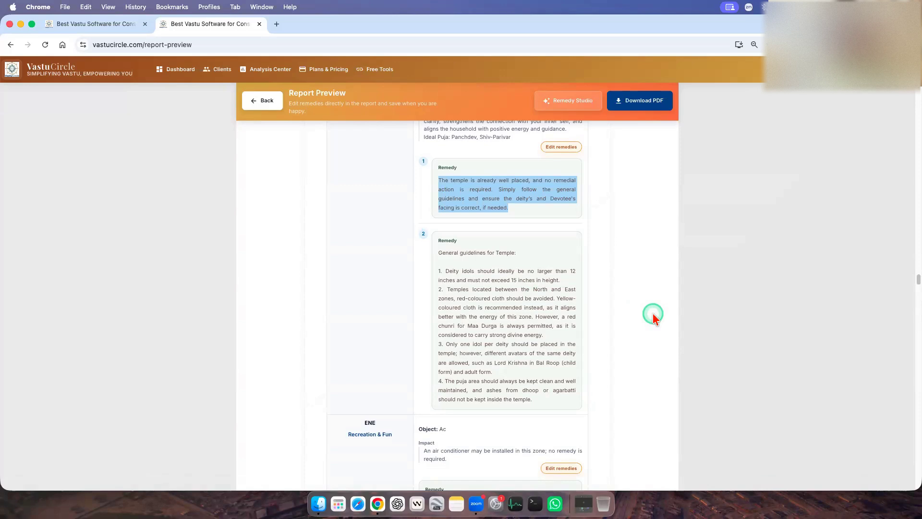
{"action": "left_click", "coordinate": [550, 216]}
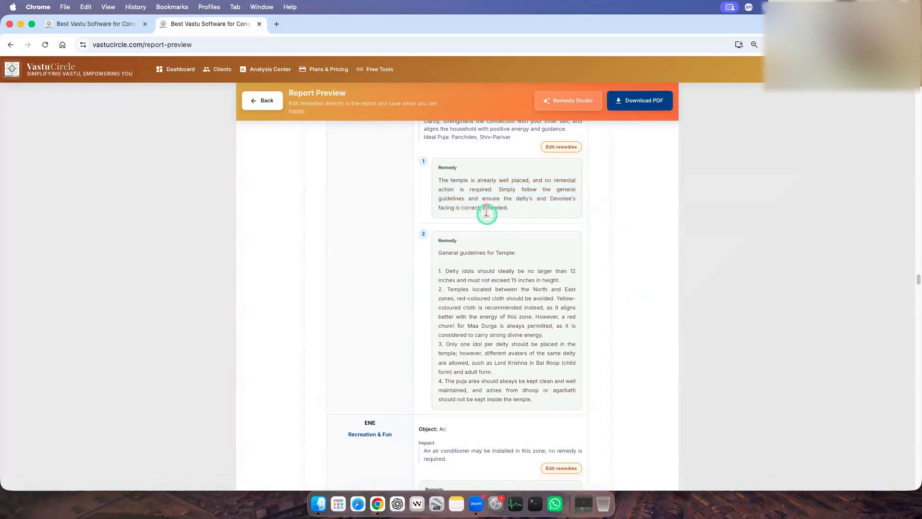
Review the Temple's impact, highlighting the ideal puja line for Panchdev and Shiv-Parivar, and reread its first remedy.
{"action": "scroll", "coordinate": [528, 245], "scroll_direction": "up", "scroll_amount": 3}
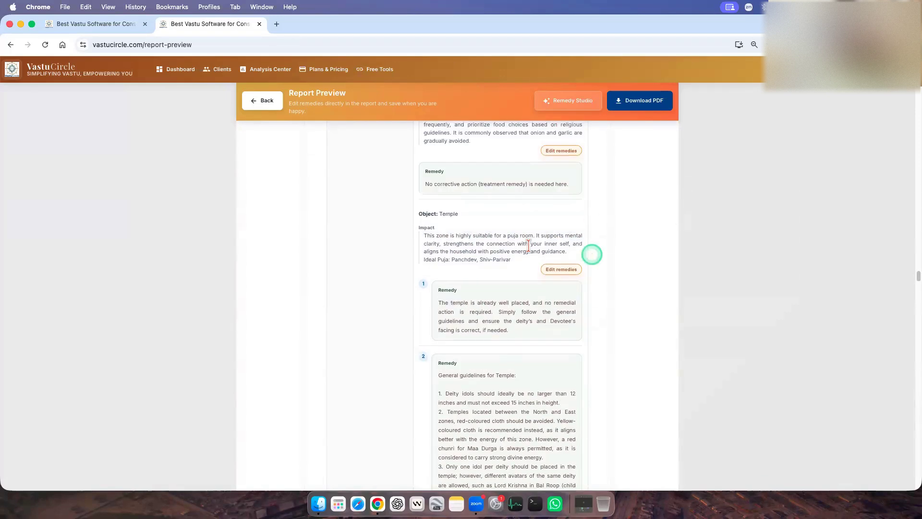
{"action": "left_click_drag", "start_coordinate": [424, 265], "coordinate": [514, 264]}
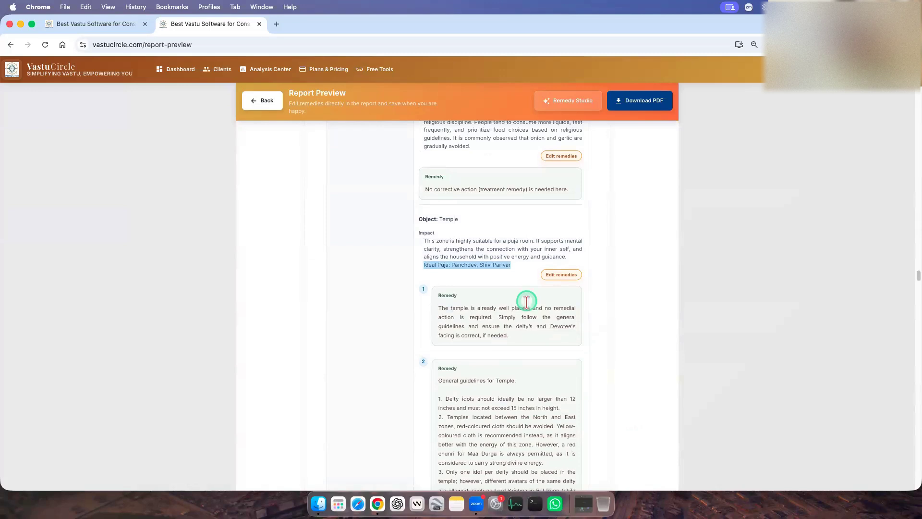
{"action": "scroll", "coordinate": [526, 304], "scroll_direction": "down", "scroll_amount": 3}
{"action": "triple_click", "coordinate": [478, 188]}
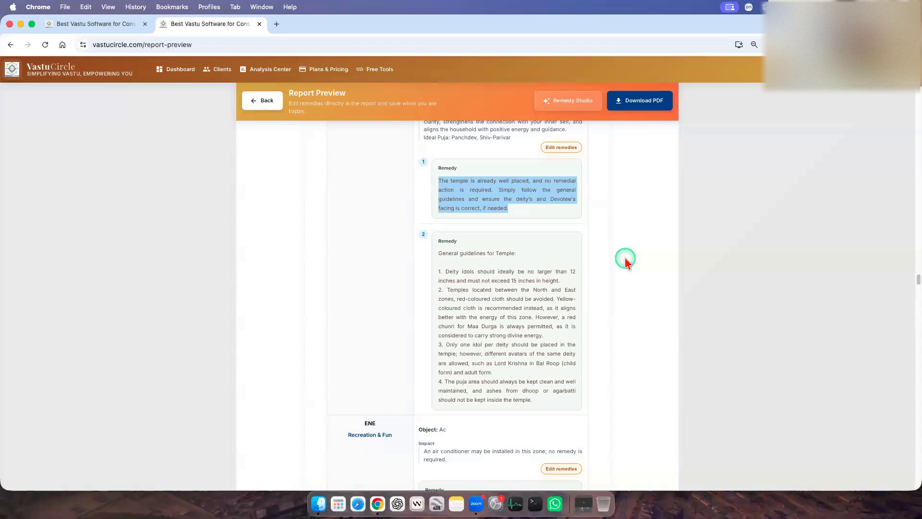
Read through the four general temple guidelines, highlighting idol size, cloth colour, one idol per deity, and the whole list.
{"action": "scroll", "coordinate": [624, 263], "scroll_direction": "down", "scroll_amount": 1}
{"action": "scroll", "coordinate": [625, 276], "scroll_direction": "down", "scroll_amount": 3}
{"action": "triple_click", "coordinate": [518, 214]}
{"action": "left_click", "coordinate": [651, 250]}
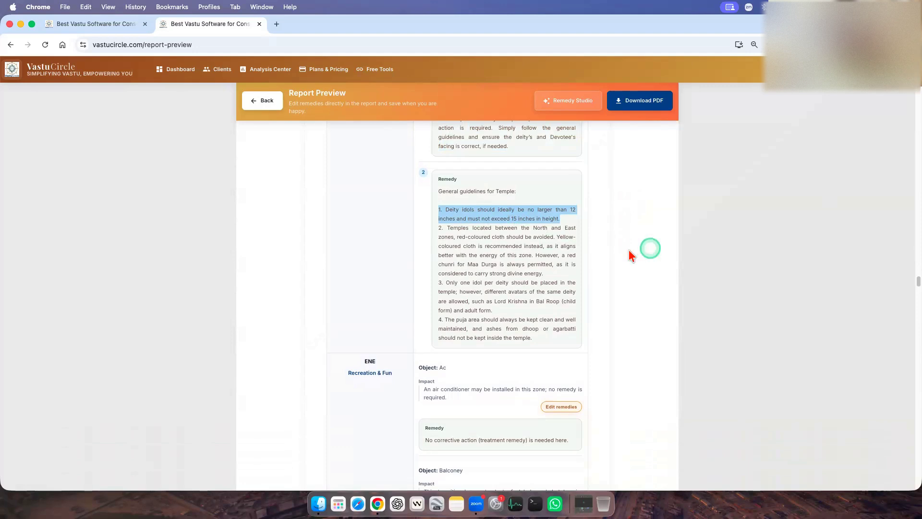
{"action": "triple_click", "coordinate": [524, 244]}
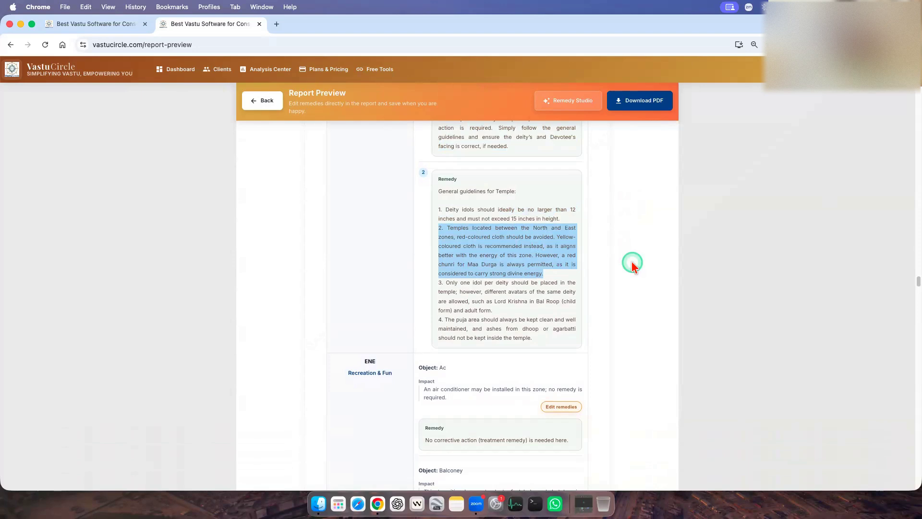
{"action": "triple_click", "coordinate": [489, 255]}
{"action": "triple_click", "coordinate": [495, 293]}
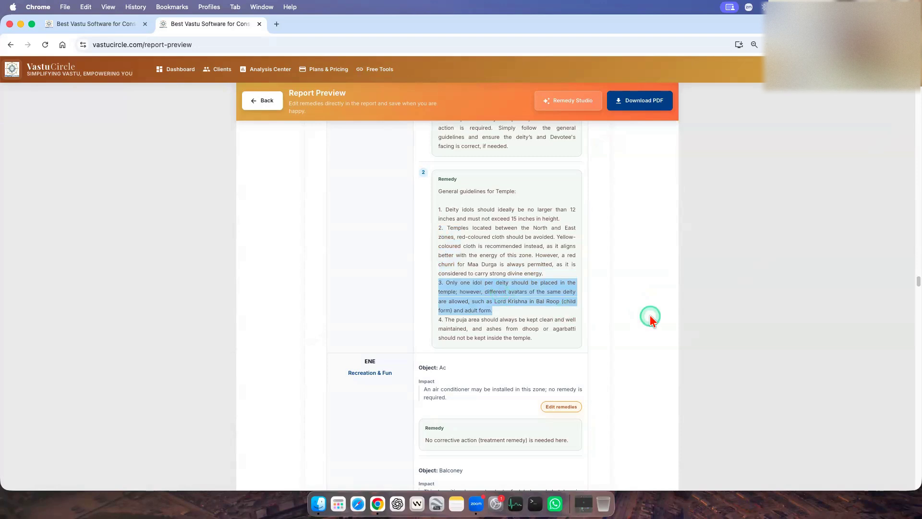
{"action": "triple_click", "coordinate": [524, 304]}
{"action": "left_click", "coordinate": [533, 304]}
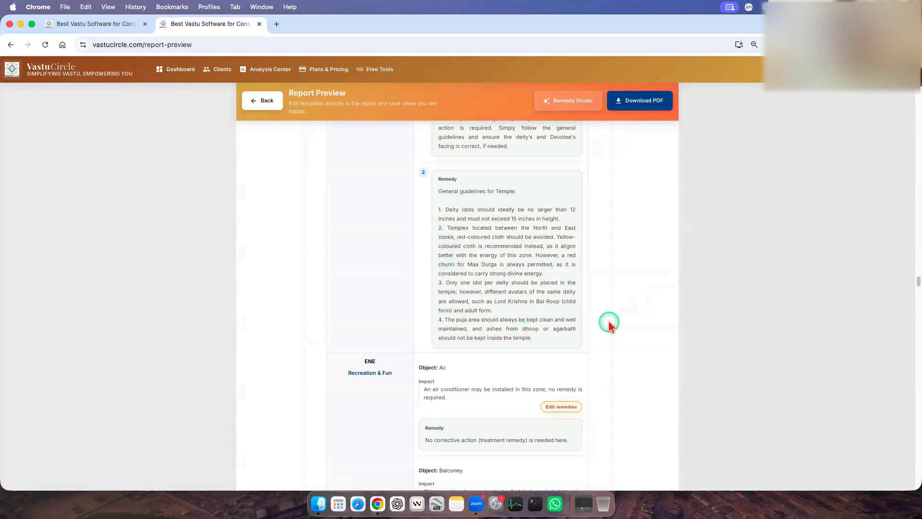
{"action": "left_click_drag", "start_coordinate": [533, 337], "coordinate": [519, 225]}
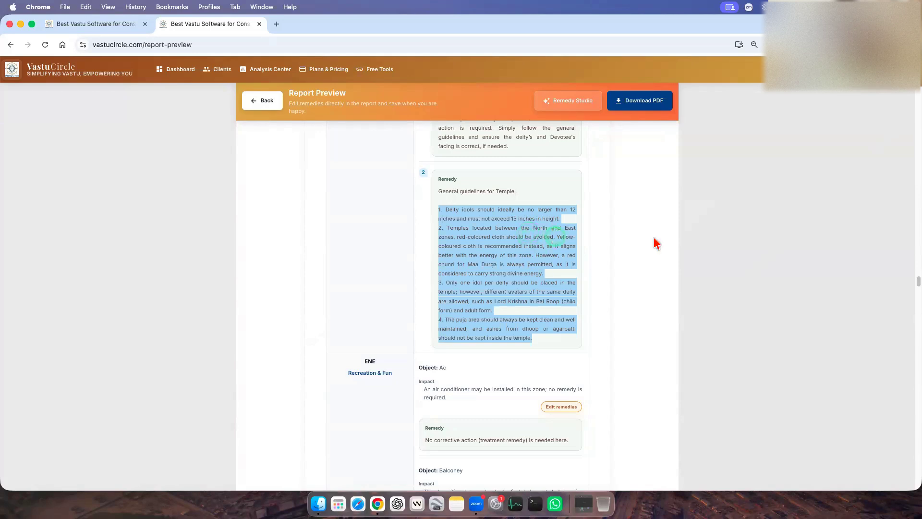
Return to the entrance treatment section and review the East [E5] entrance's impacts and its two remedies.
{"action": "scroll", "coordinate": [627, 261], "scroll_direction": "up", "scroll_amount": 15}
{"action": "scroll", "coordinate": [626, 260], "scroll_direction": "down", "scroll_amount": 15}
{"action": "scroll", "coordinate": [627, 261], "scroll_direction": "up", "scroll_amount": 10}
{"action": "scroll", "coordinate": [627, 260], "scroll_direction": "up", "scroll_amount": 10}
{"action": "scroll", "coordinate": [627, 260], "scroll_direction": "up", "scroll_amount": 4}
{"action": "scroll", "coordinate": [627, 260], "scroll_direction": "down", "scroll_amount": 4}
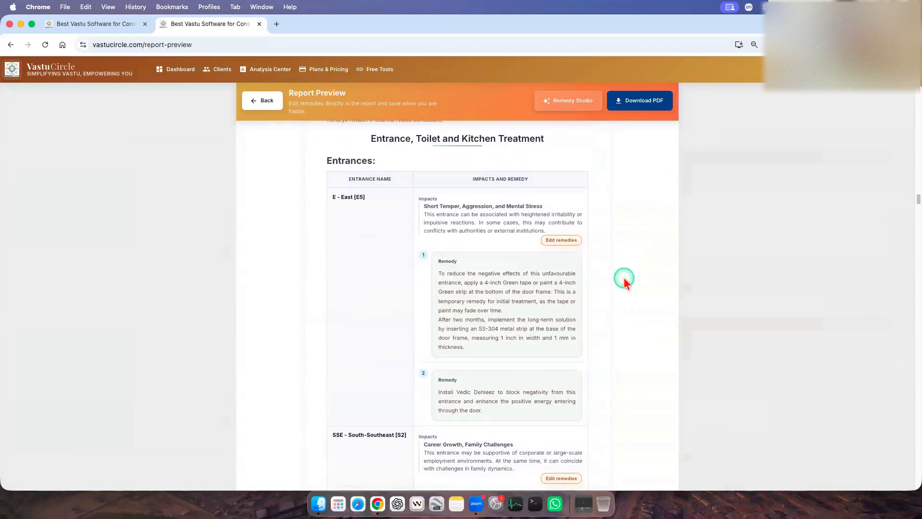
{"action": "scroll", "coordinate": [624, 278], "scroll_direction": "down", "scroll_amount": 1}
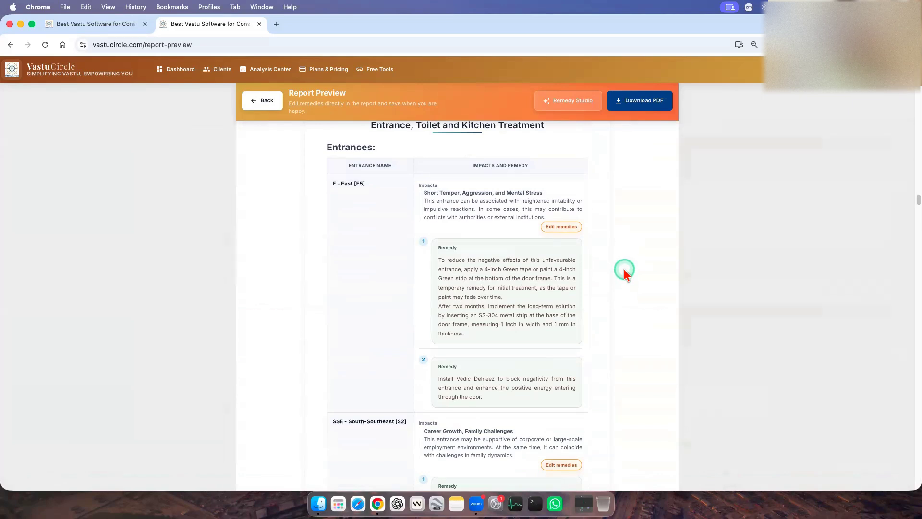
{"action": "scroll", "coordinate": [621, 272], "scroll_direction": "down", "scroll_amount": 3}
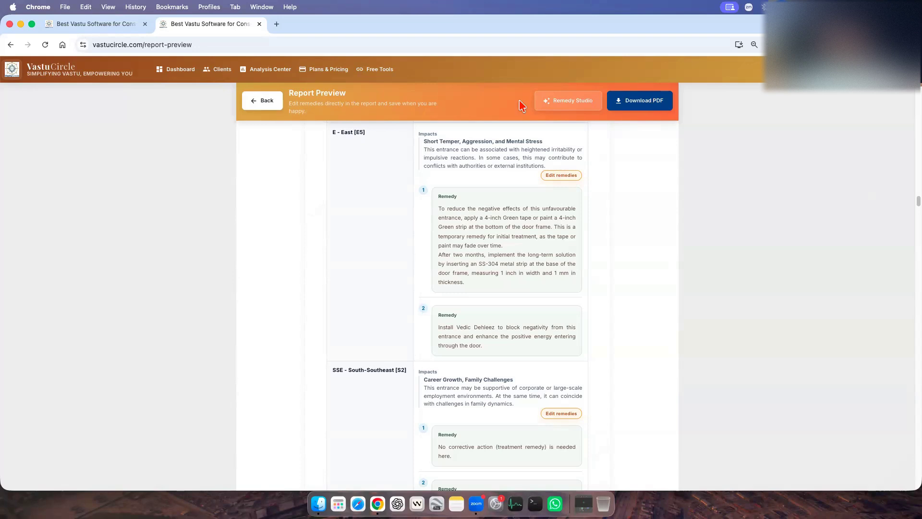
Shorten the East [E5] entrance's Air Zone remedy to start at "Implement long-term solution", removing the temporary green tape advice.
{"action": "left_click", "coordinate": [567, 176]}
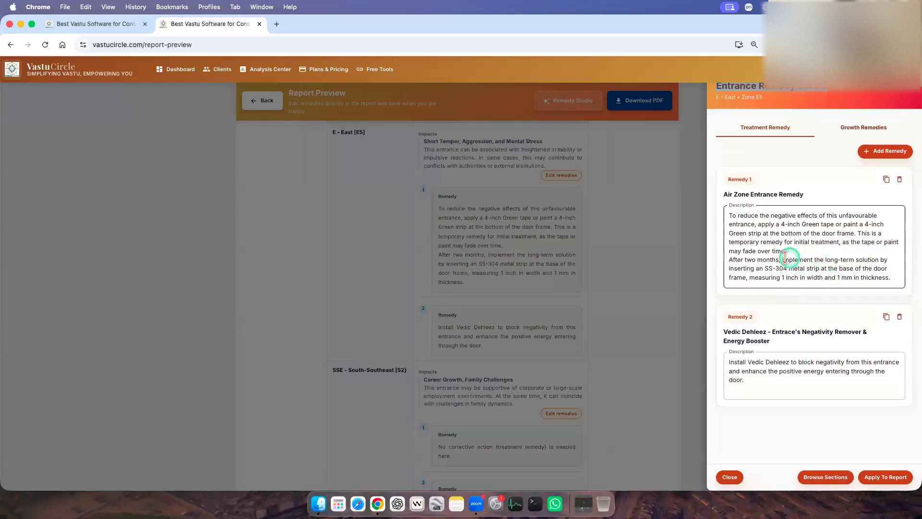
{"action": "left_click_drag", "start_coordinate": [784, 260], "coordinate": [706, 219]}
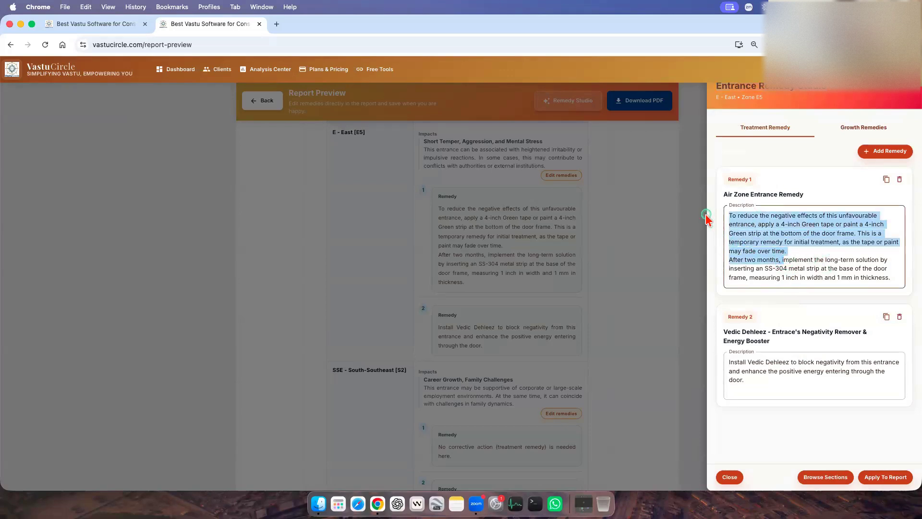
{"action": "type", "text": "I"}
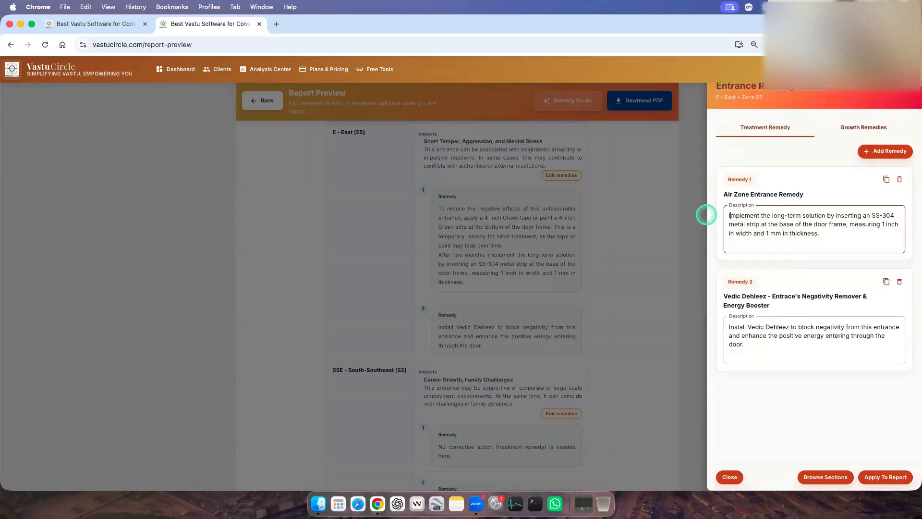
{"action": "key", "text": "Delete"}
{"action": "key", "text": "Delete"}
{"action": "key", "text": "Delete"}
{"action": "key", "text": "Delete"}
{"action": "key", "text": "Delete"}
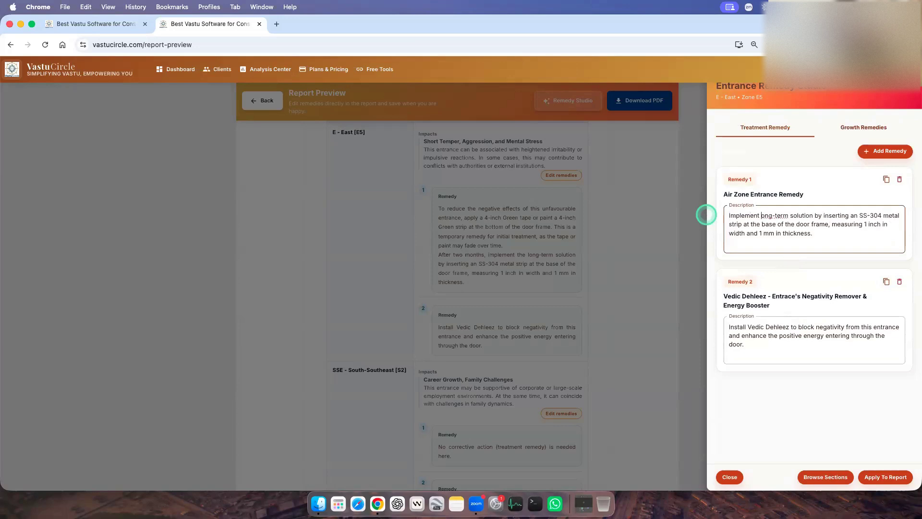
{"action": "type", "text": "l"}
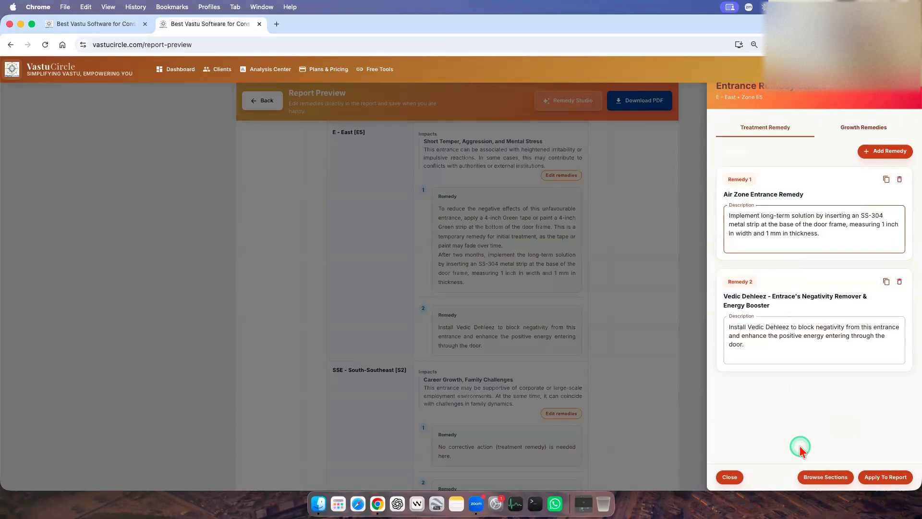
Delete the Vedic Dehleez remedy from the East [E5] entrance, apply the edits to the report, and check the entry.
{"action": "left_click", "coordinate": [899, 281]}
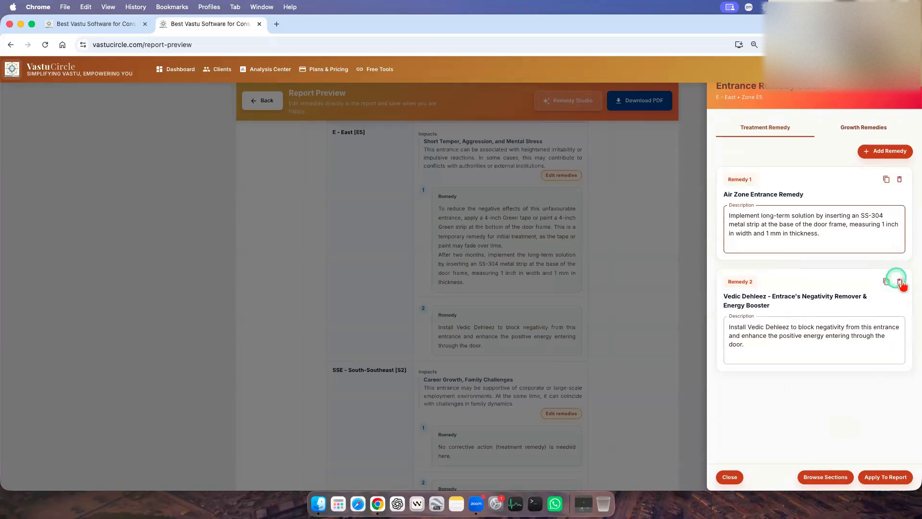
{"action": "left_click", "coordinate": [798, 353]}
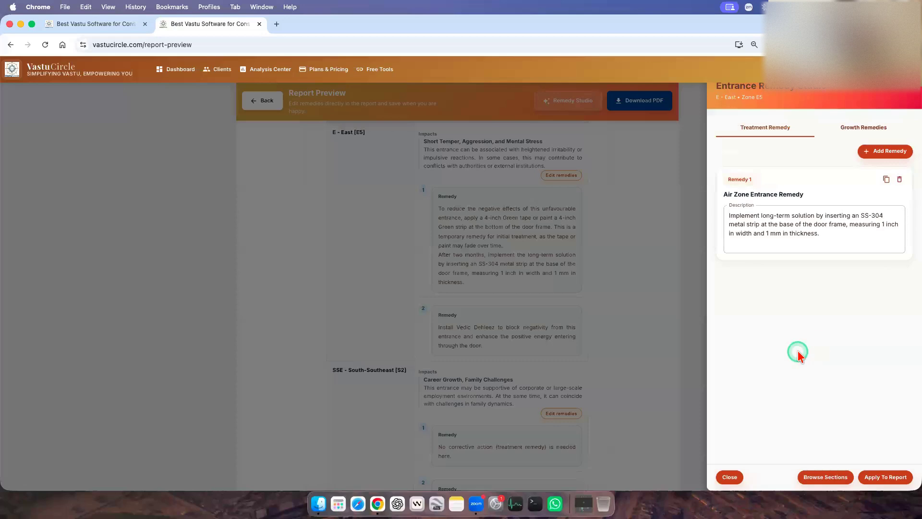
{"action": "left_click", "coordinate": [885, 477]}
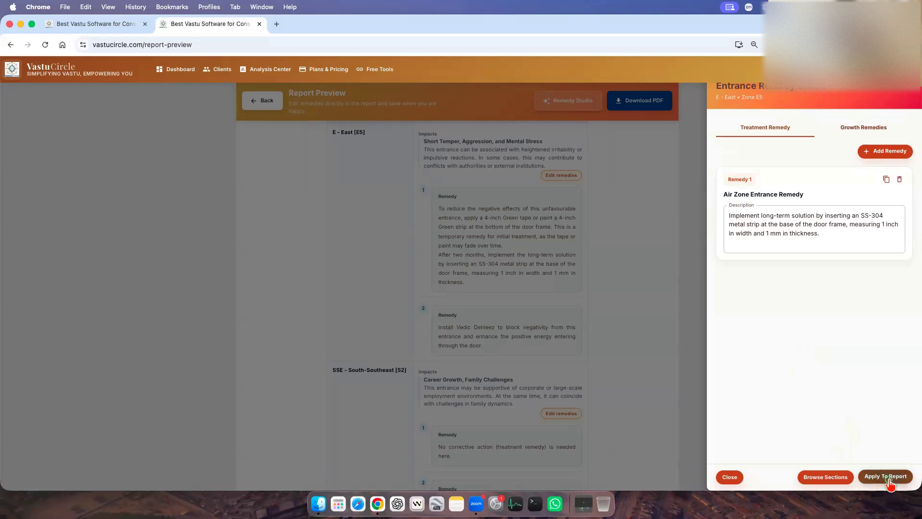
{"action": "left_click", "coordinate": [875, 477]}
{"action": "scroll", "coordinate": [499, 337], "scroll_direction": "down", "scroll_amount": 3}
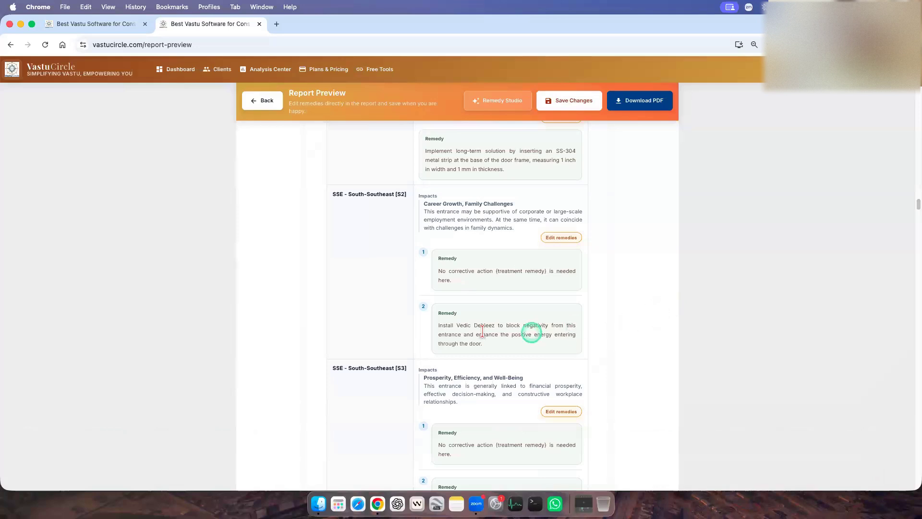
{"action": "scroll", "coordinate": [480, 331], "scroll_direction": "up", "scroll_amount": 3}
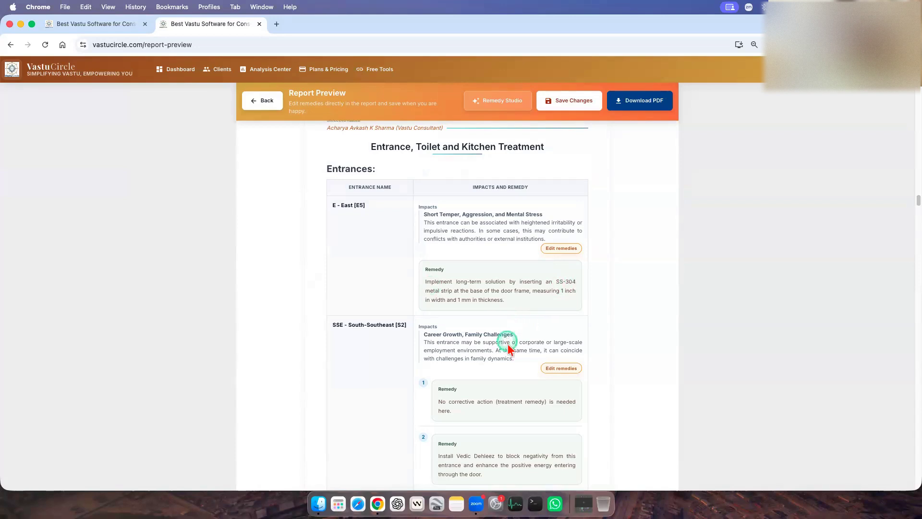
Add a custom treatment remedy to the East [E5] entrance with the description "Write my own remedy".
{"action": "scroll", "coordinate": [519, 336], "scroll_direction": "down", "scroll_amount": 6}
{"action": "scroll", "coordinate": [517, 392], "scroll_direction": "down", "scroll_amount": 7}
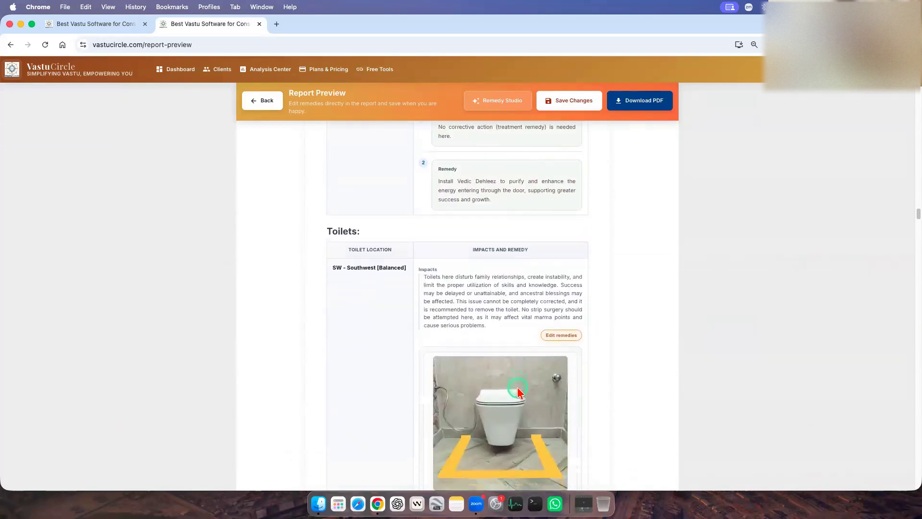
{"action": "scroll", "coordinate": [520, 391], "scroll_direction": "up", "scroll_amount": 4}
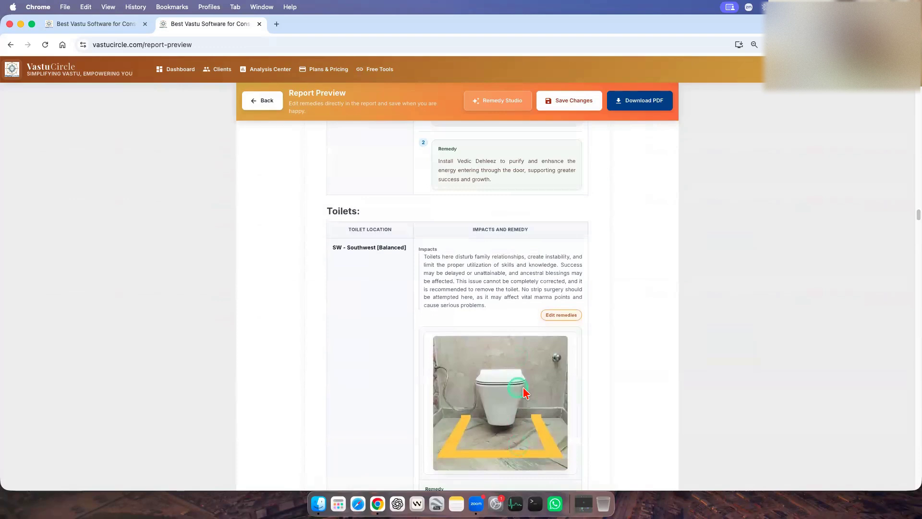
{"action": "scroll", "coordinate": [525, 391], "scroll_direction": "up", "scroll_amount": 10}
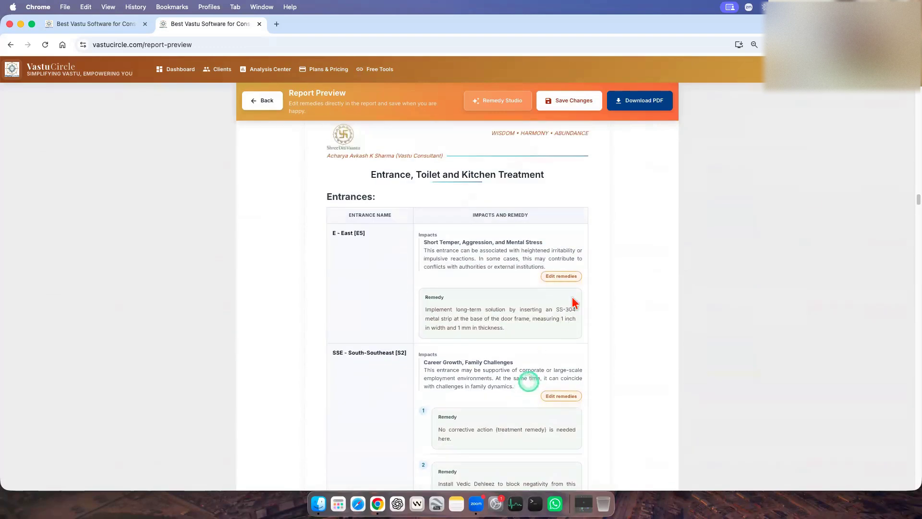
{"action": "left_click", "coordinate": [561, 277]}
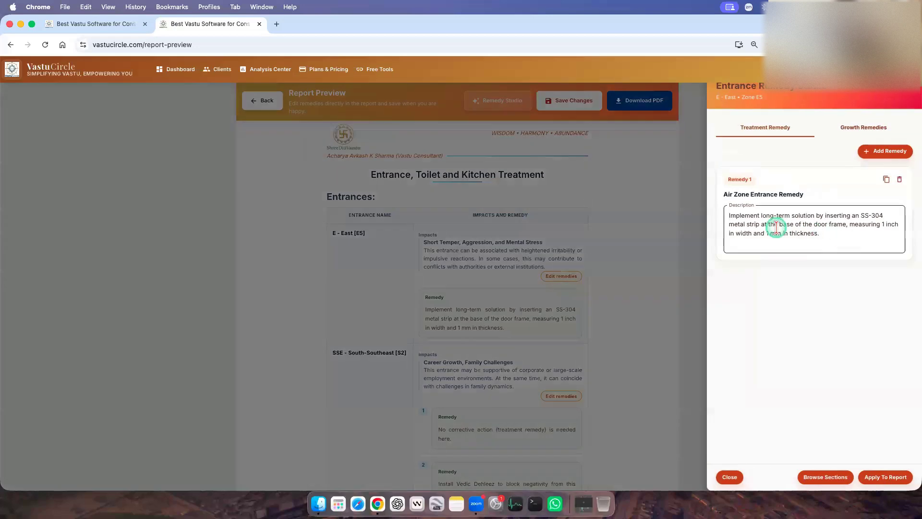
{"action": "left_click", "coordinate": [888, 152]}
{"action": "left_click", "coordinate": [764, 338]}
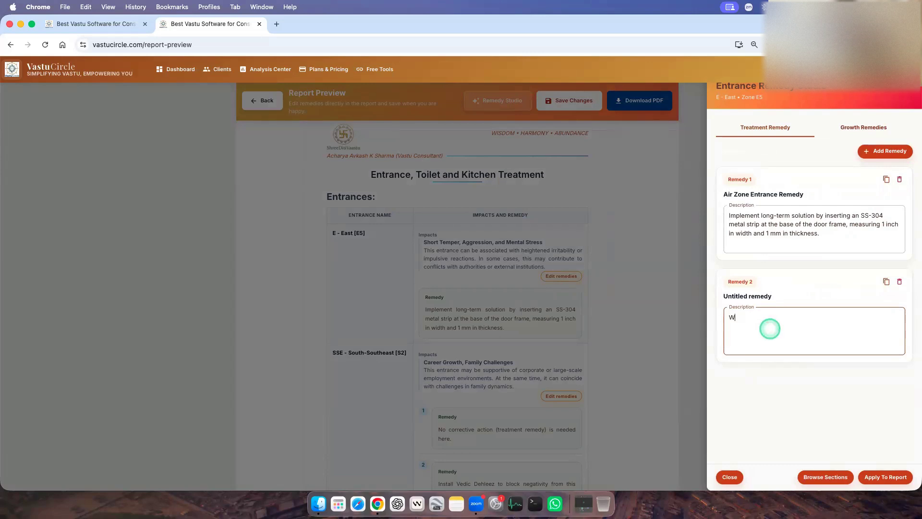
{"action": "type", "text": "e"}
Delete the East [E5] entrance's Air Zone remedy, apply the edits to the report, and save the report changes.
{"action": "left_click", "coordinate": [899, 179]}
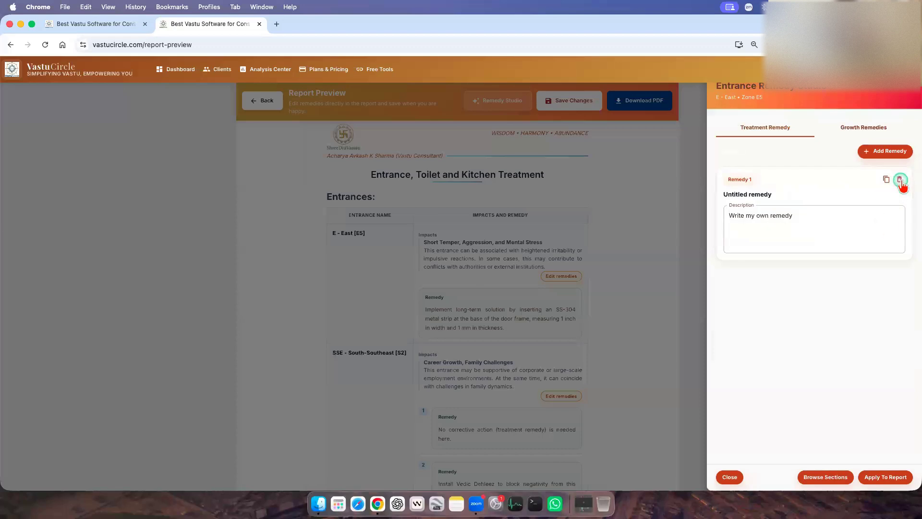
{"action": "left_click", "coordinate": [892, 476]}
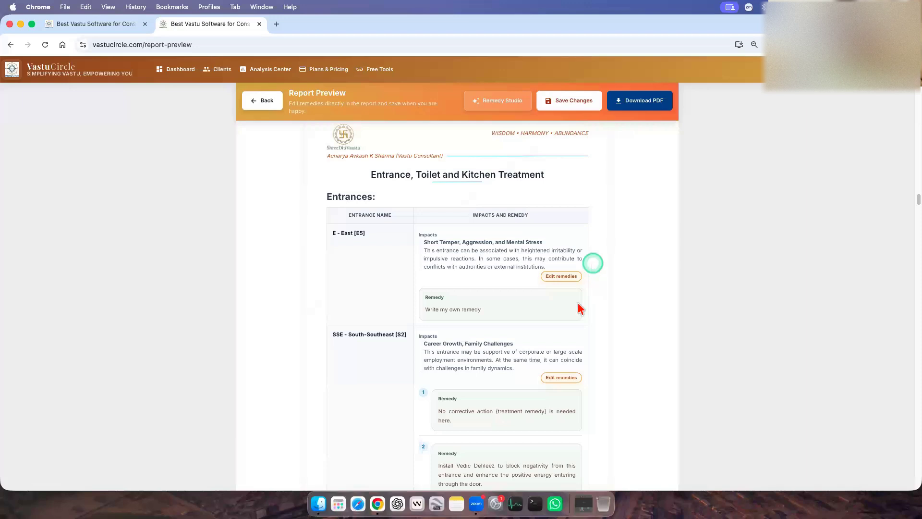
{"action": "scroll", "coordinate": [566, 288], "scroll_direction": "down", "scroll_amount": 1}
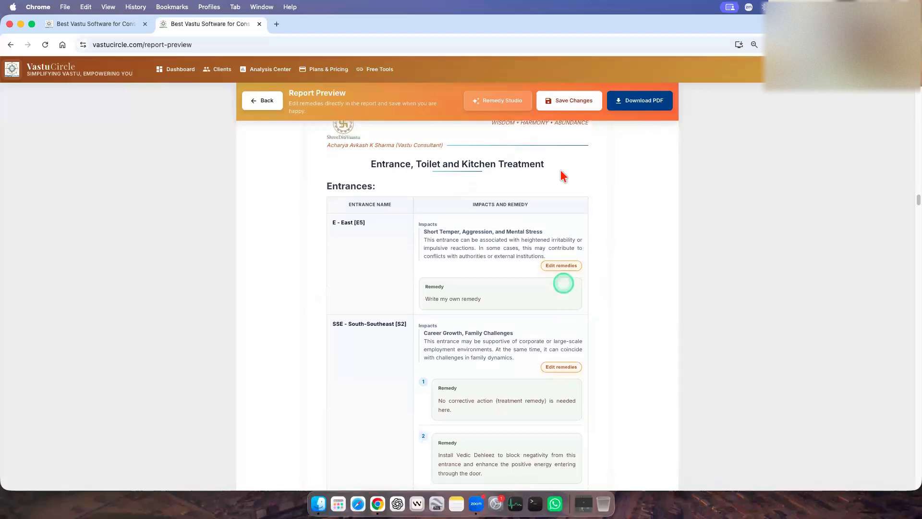
{"action": "left_click", "coordinate": [566, 100]}
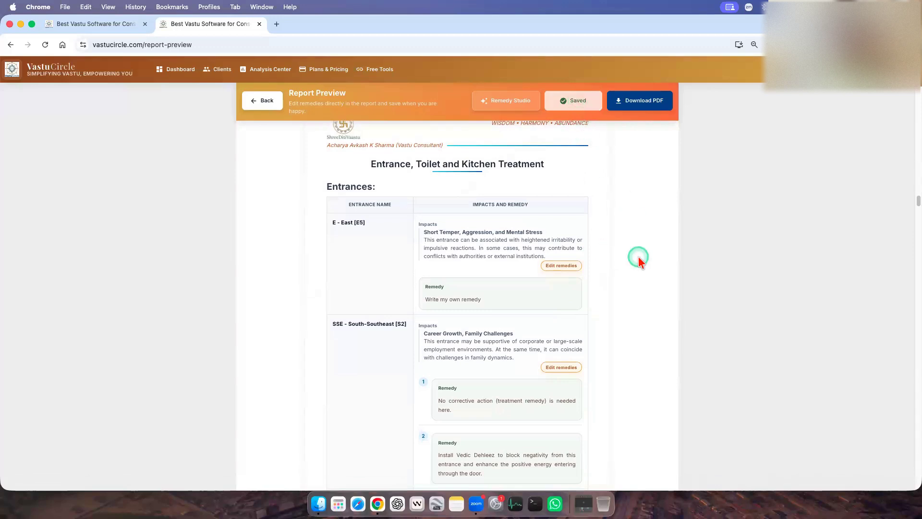
Open the growth remedies library in Remedy Studio and look through the remedies on offer.
{"action": "scroll", "coordinate": [629, 358], "scroll_direction": "down", "scroll_amount": 5}
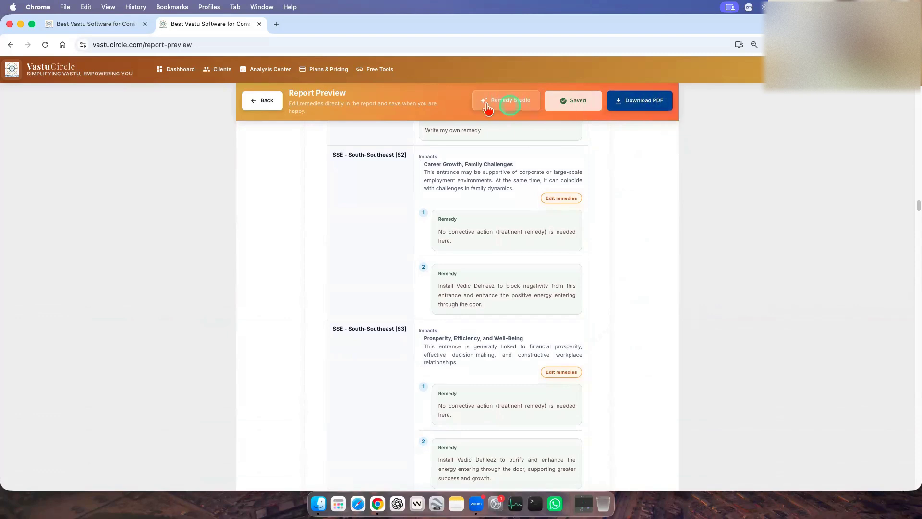
{"action": "left_click", "coordinate": [518, 106]}
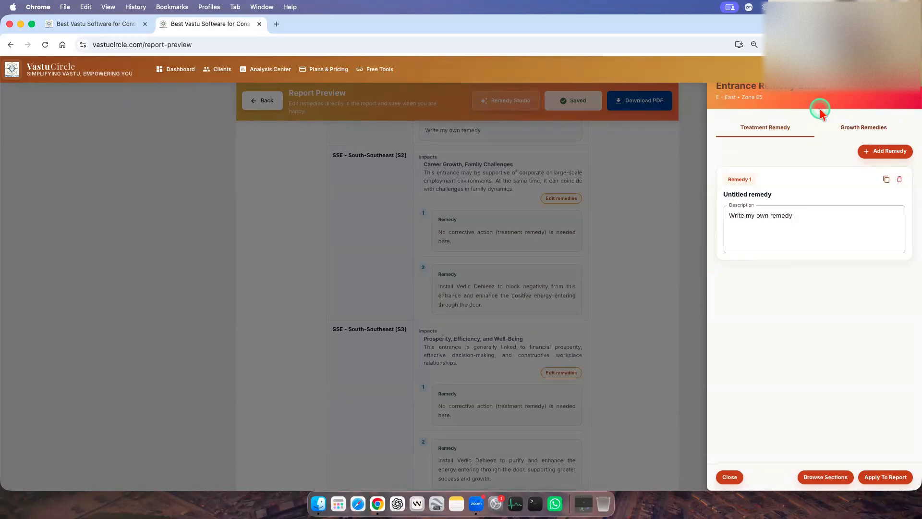
{"action": "left_click", "coordinate": [864, 127]}
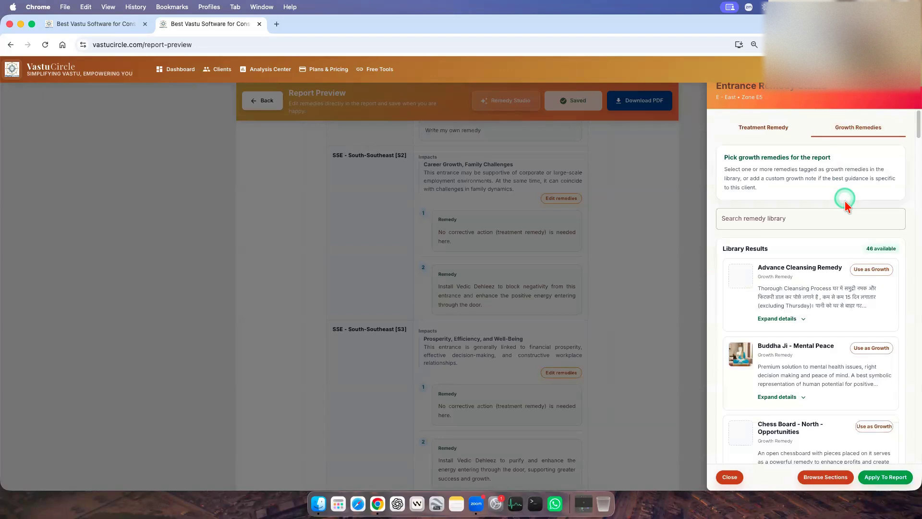
{"action": "scroll", "coordinate": [838, 202], "scroll_direction": "down", "scroll_amount": 3}
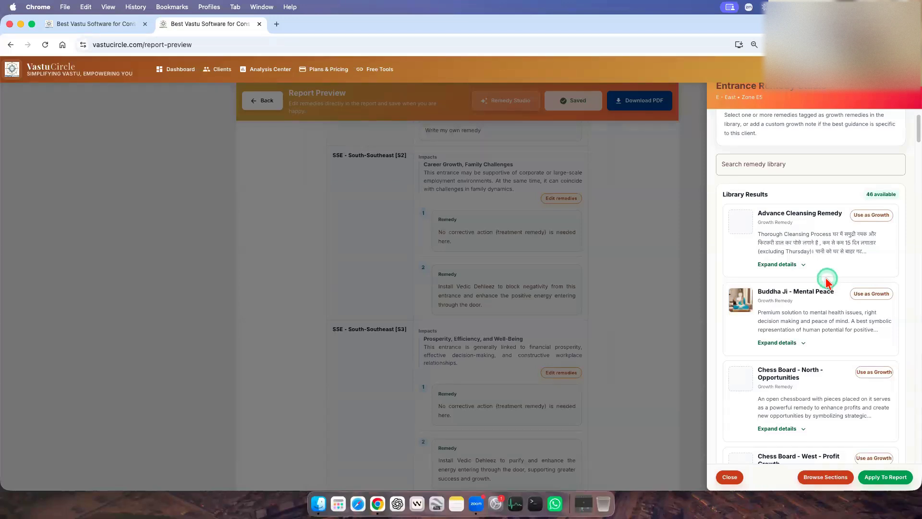
{"action": "scroll", "coordinate": [855, 298], "scroll_direction": "down", "scroll_amount": 6}
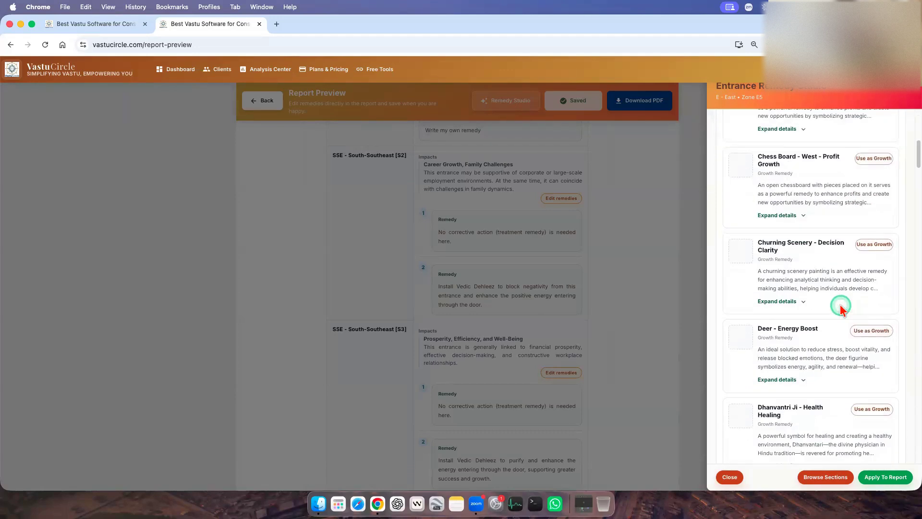
{"action": "scroll", "coordinate": [841, 307], "scroll_direction": "up", "scroll_amount": 6}
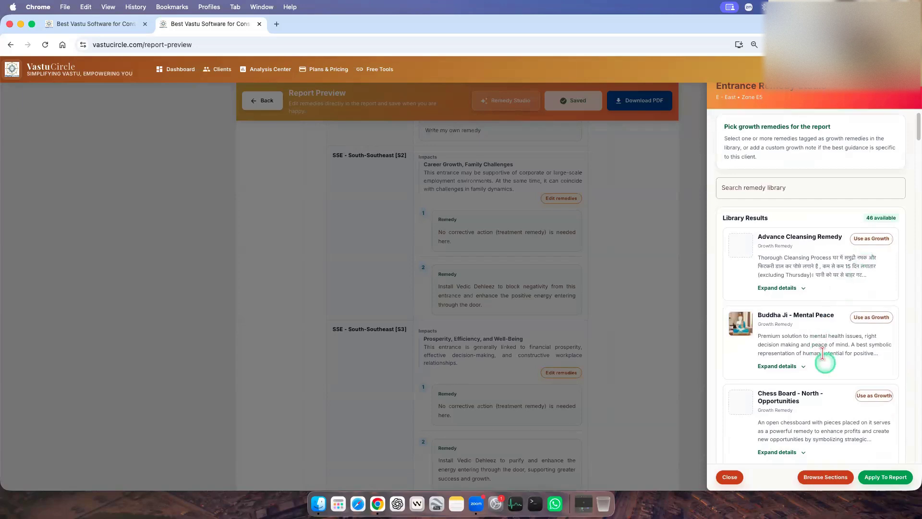
{"action": "scroll", "coordinate": [823, 354], "scroll_direction": "down", "scroll_amount": 2}
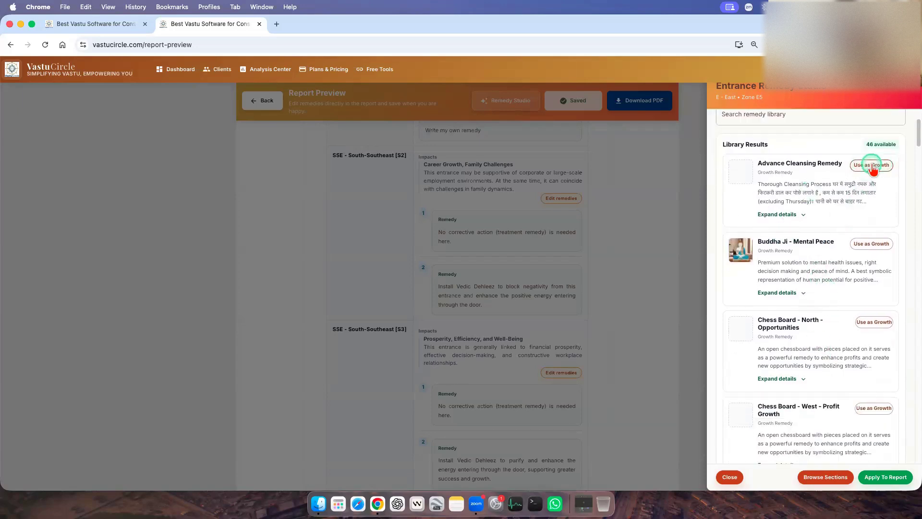
Select Advance Cleansing Remedy, Buddha Ji - Mental Peace, Chess Board - West - Profit Growth and Churning Scenery - Decision Clarity as growth remedies.
{"action": "left_click", "coordinate": [872, 165]}
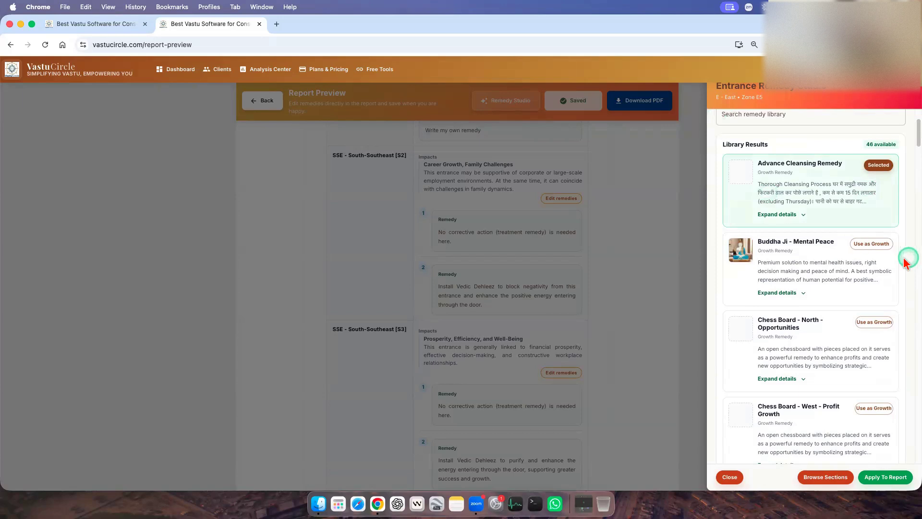
{"action": "scroll", "coordinate": [838, 269], "scroll_direction": "down", "scroll_amount": 2}
{"action": "left_click", "coordinate": [871, 192]}
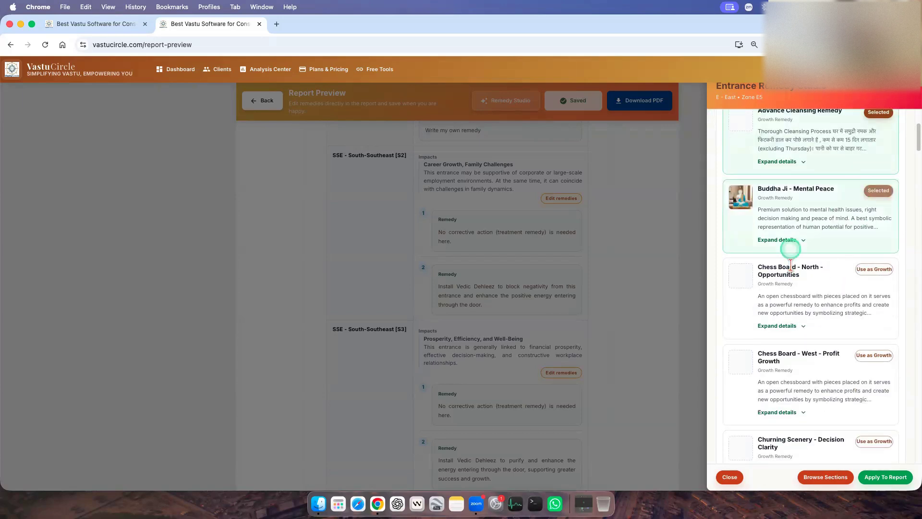
{"action": "scroll", "coordinate": [816, 254], "scroll_direction": "down", "scroll_amount": 1}
{"action": "scroll", "coordinate": [790, 264], "scroll_direction": "down", "scroll_amount": 3}
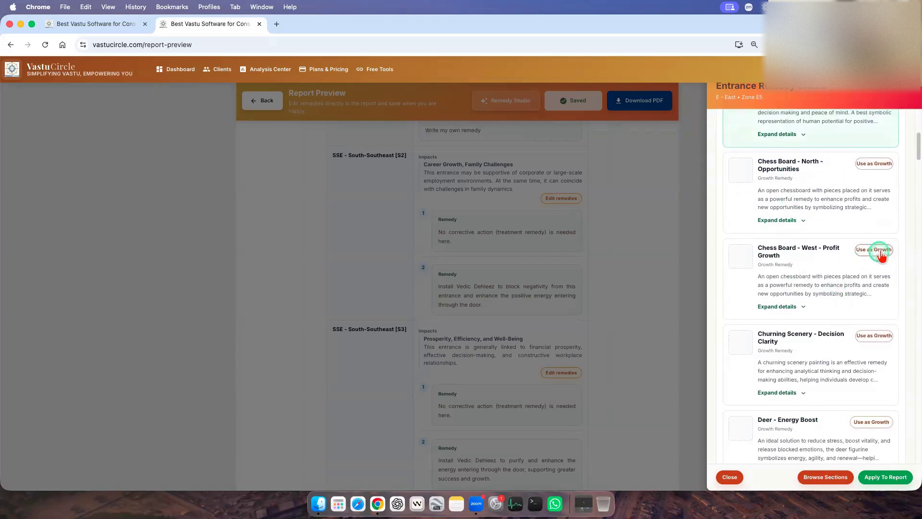
{"action": "left_click", "coordinate": [876, 250]}
{"action": "scroll", "coordinate": [831, 288], "scroll_direction": "down", "scroll_amount": 4}
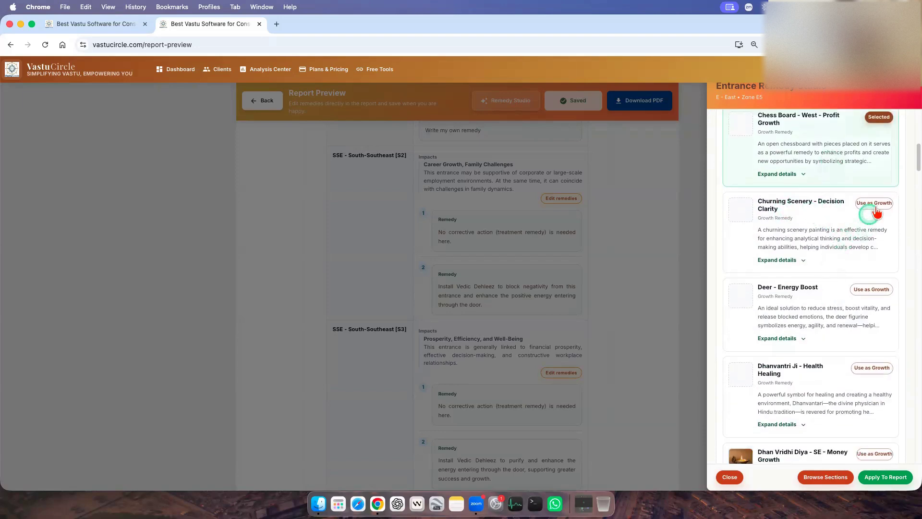
{"action": "left_click", "coordinate": [871, 204]}
Add Dhan Vridhi Diya - SE - Money Growth, Dual Mountain Painting - Stability Support and Gomti Chakra Swastik to the growth remedies.
{"action": "scroll", "coordinate": [819, 288], "scroll_direction": "down", "scroll_amount": 6}
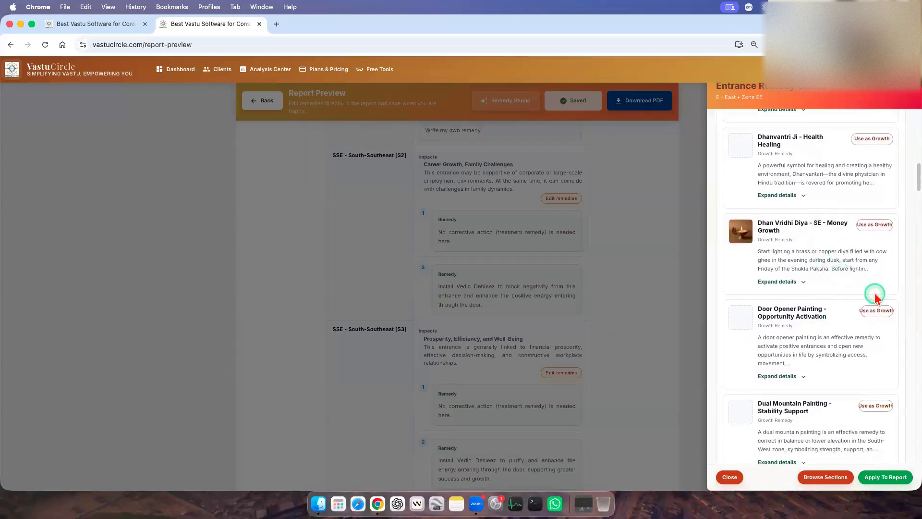
{"action": "left_click", "coordinate": [875, 224]}
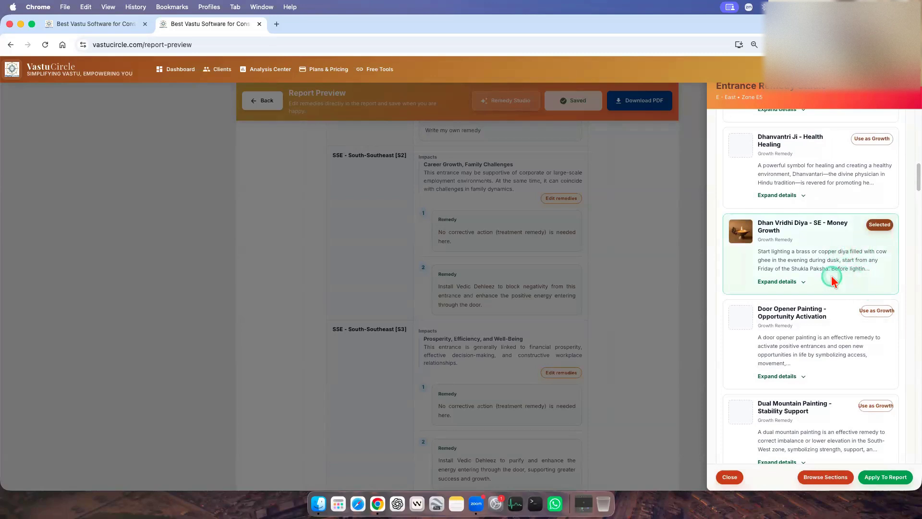
{"action": "scroll", "coordinate": [816, 264], "scroll_direction": "down", "scroll_amount": 5}
{"action": "left_click", "coordinate": [873, 175]}
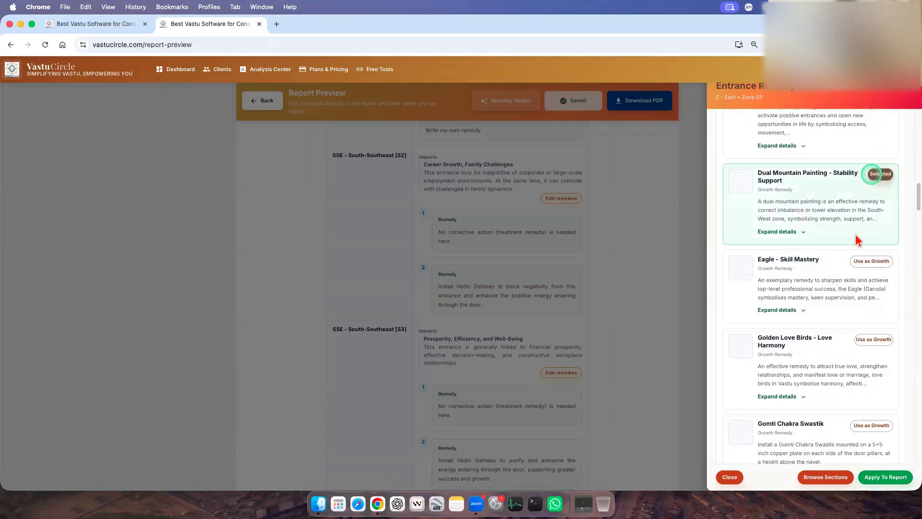
{"action": "scroll", "coordinate": [828, 286], "scroll_direction": "down", "scroll_amount": 5}
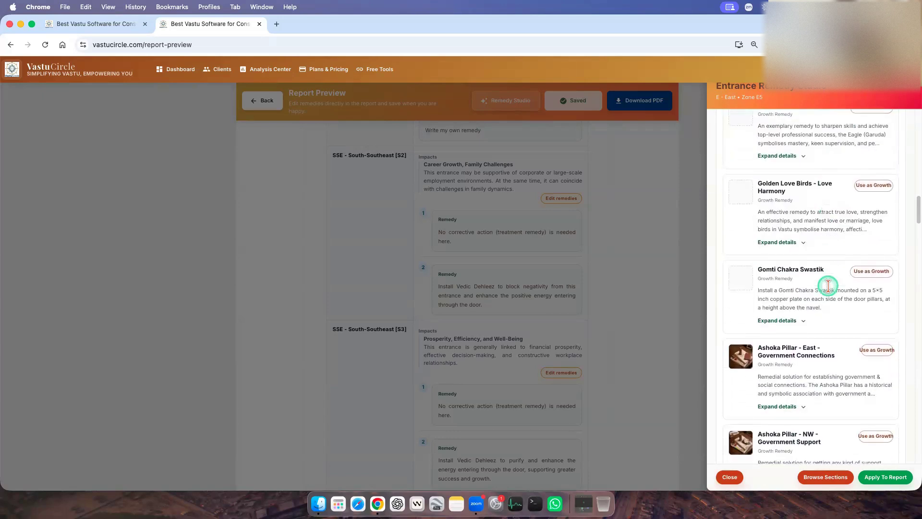
{"action": "left_click", "coordinate": [879, 217]}
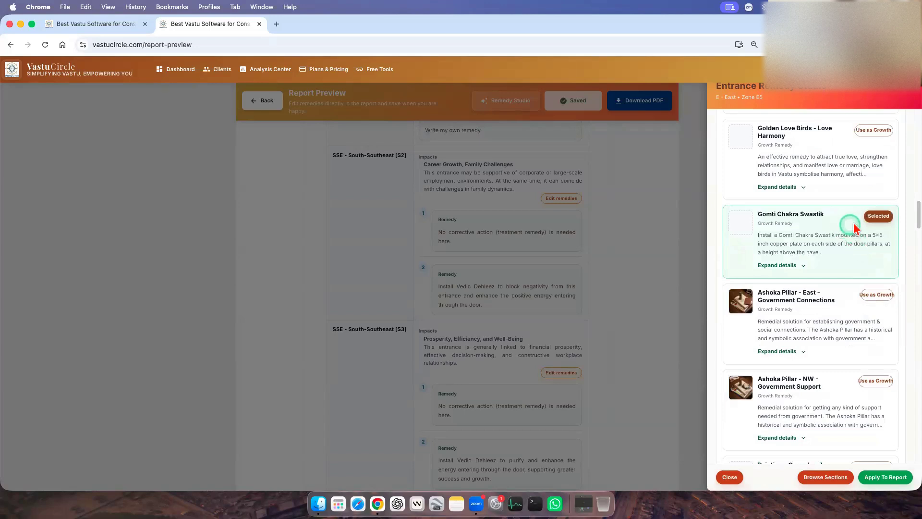
Add Ashoka Pillar - NW - Government Support, Painting - Green Landscape, Kamdhenu Wish Cow and Kuber Ji - Wealth Attraction to the growth remedies.
{"action": "scroll", "coordinate": [843, 288], "scroll_direction": "down", "scroll_amount": 2}
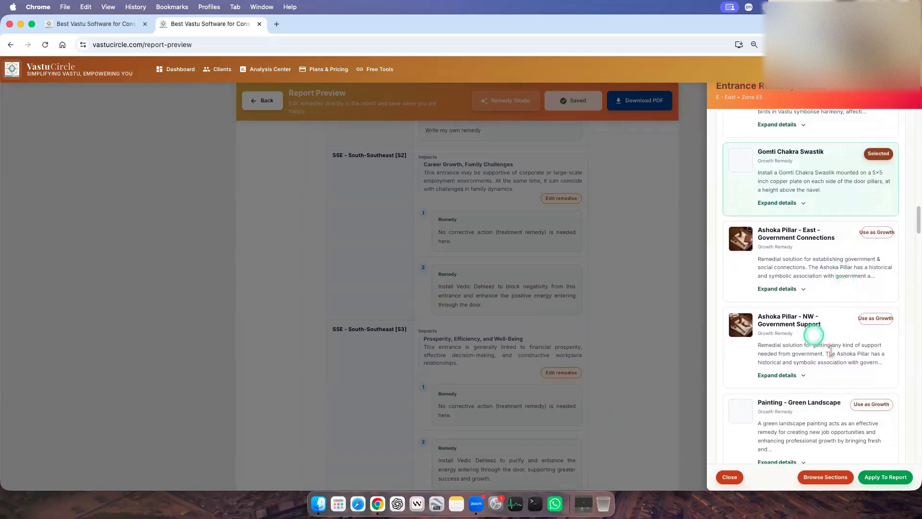
{"action": "left_click", "coordinate": [875, 318]}
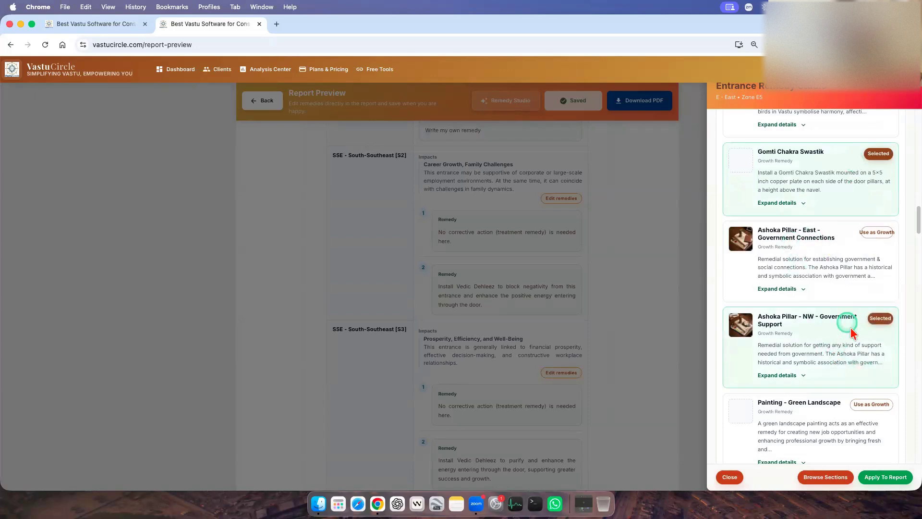
{"action": "scroll", "coordinate": [851, 332], "scroll_direction": "down", "scroll_amount": 6}
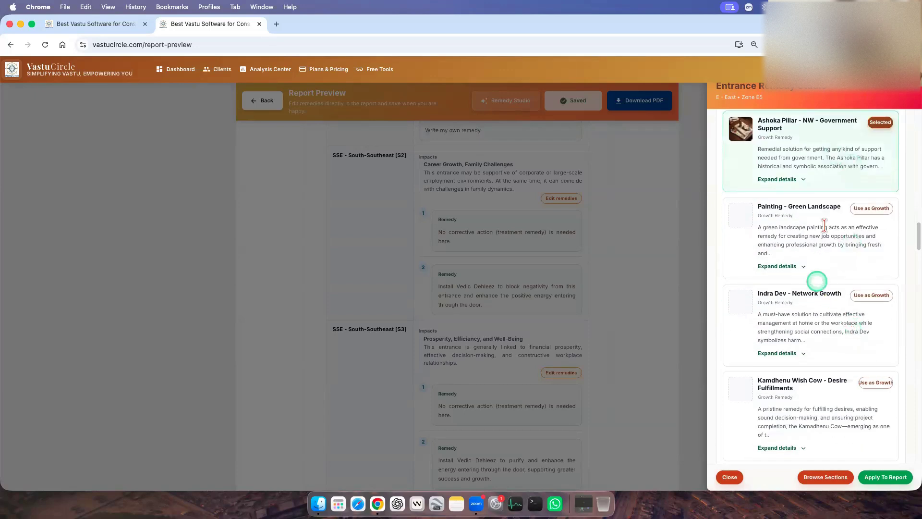
{"action": "left_click", "coordinate": [876, 209]}
{"action": "scroll", "coordinate": [818, 312], "scroll_direction": "down", "scroll_amount": 5}
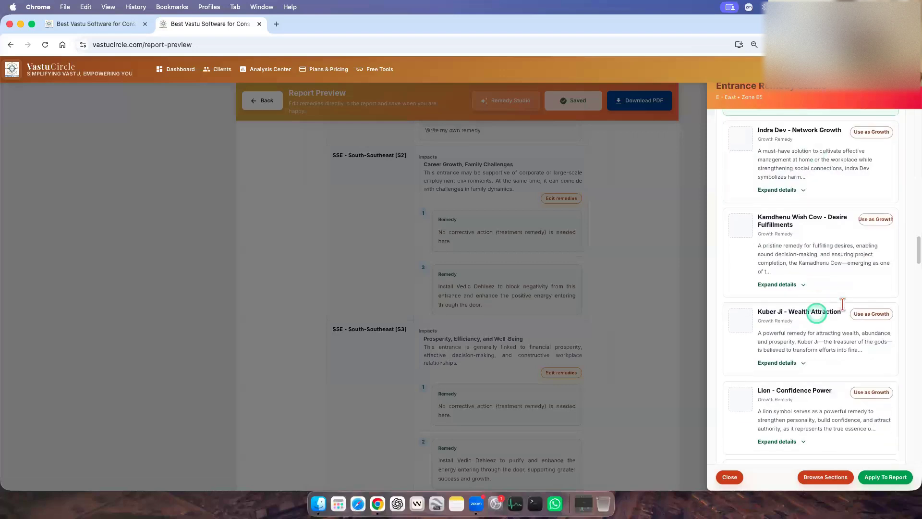
{"action": "scroll", "coordinate": [826, 329], "scroll_direction": "down", "scroll_amount": 4}
{"action": "left_click", "coordinate": [871, 185]}
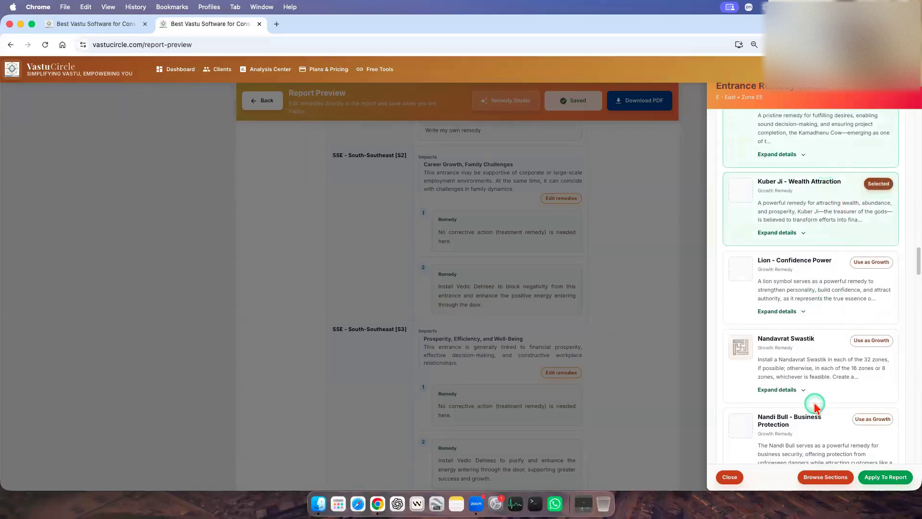
Add Nandavrat Swastik and Dhan Sanchay Gullak - WSW - Savings Growth to the growth remedies.
{"action": "scroll", "coordinate": [815, 406], "scroll_direction": "down", "scroll_amount": 1}
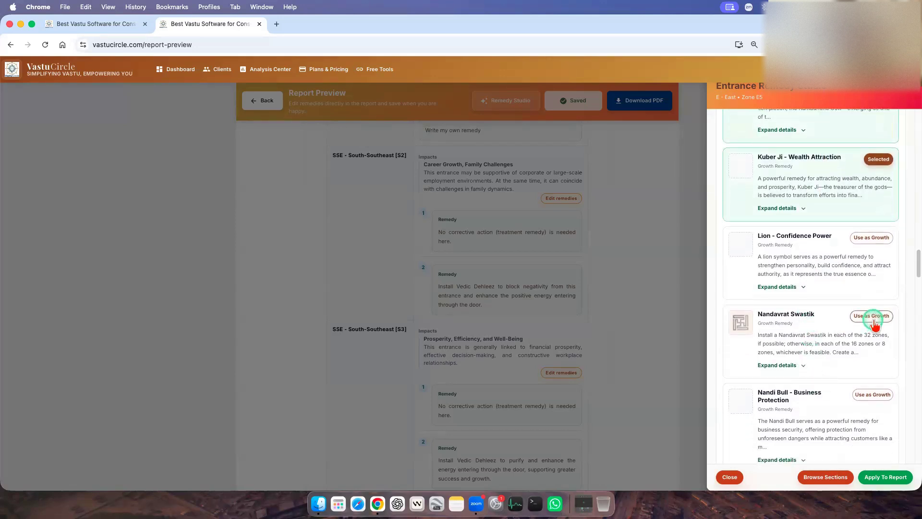
{"action": "left_click", "coordinate": [871, 317]}
{"action": "scroll", "coordinate": [792, 360], "scroll_direction": "down", "scroll_amount": 6}
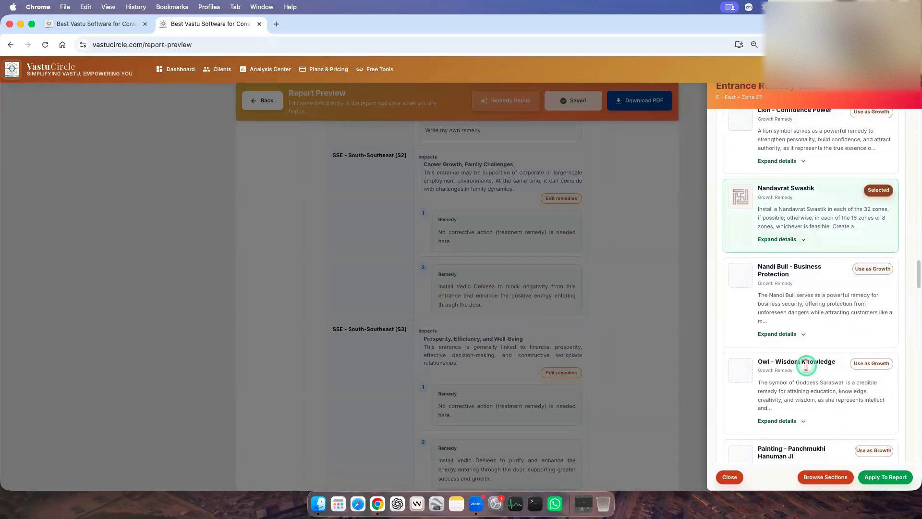
{"action": "scroll", "coordinate": [807, 369], "scroll_direction": "down", "scroll_amount": 5}
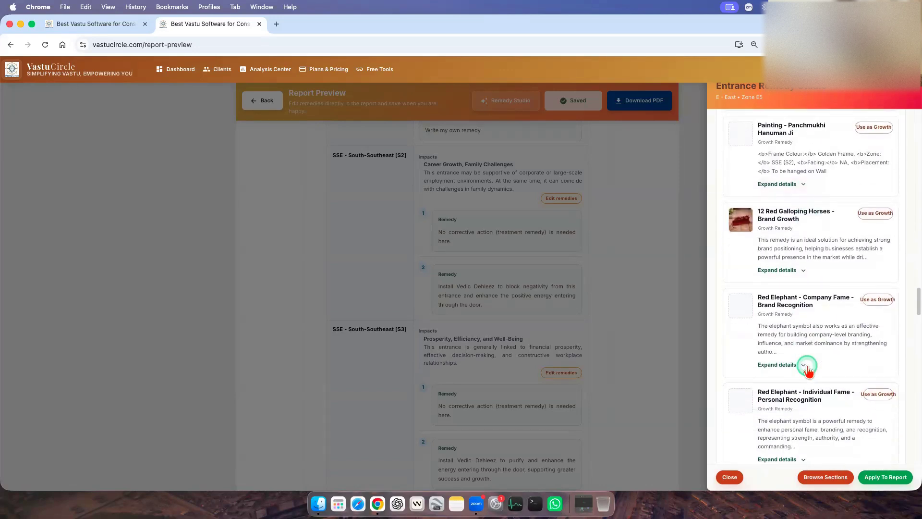
{"action": "scroll", "coordinate": [796, 312], "scroll_direction": "down", "scroll_amount": 12}
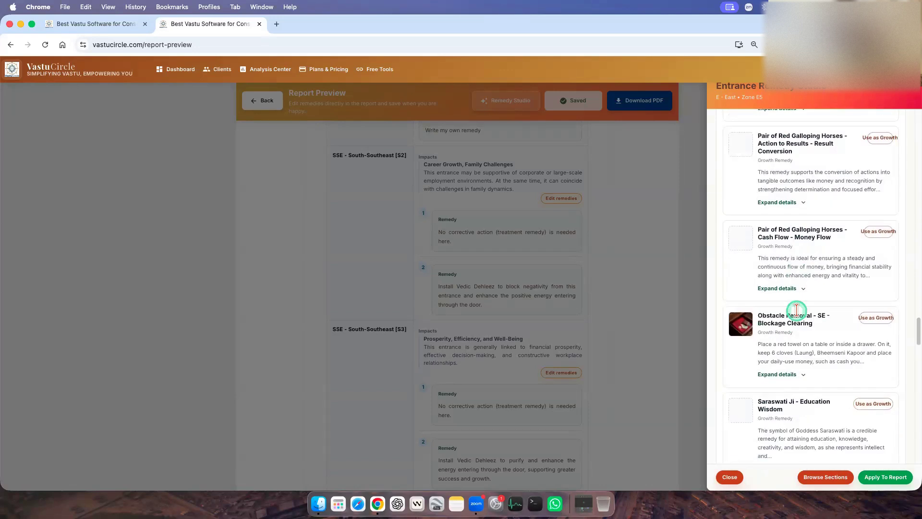
{"action": "scroll", "coordinate": [797, 314], "scroll_direction": "down", "scroll_amount": 2}
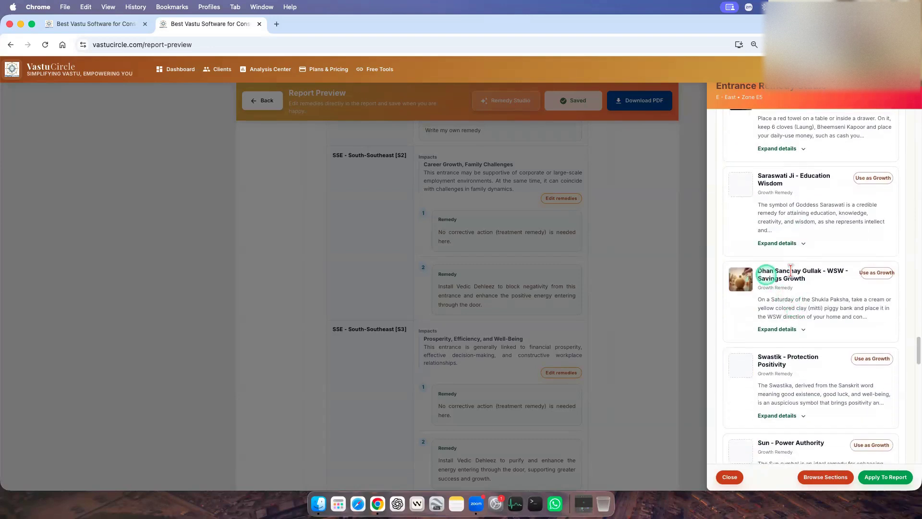
{"action": "left_click", "coordinate": [876, 275]}
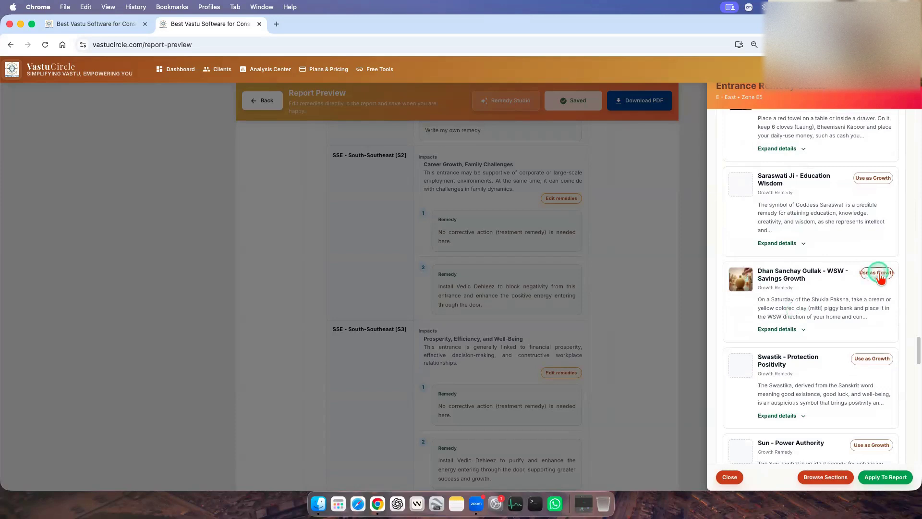
Look over the rest of the growth remedy library and apply the selected growth remedies to the report.
{"action": "scroll", "coordinate": [859, 313], "scroll_direction": "down", "scroll_amount": 12}
{"action": "scroll", "coordinate": [857, 330], "scroll_direction": "down", "scroll_amount": 10}
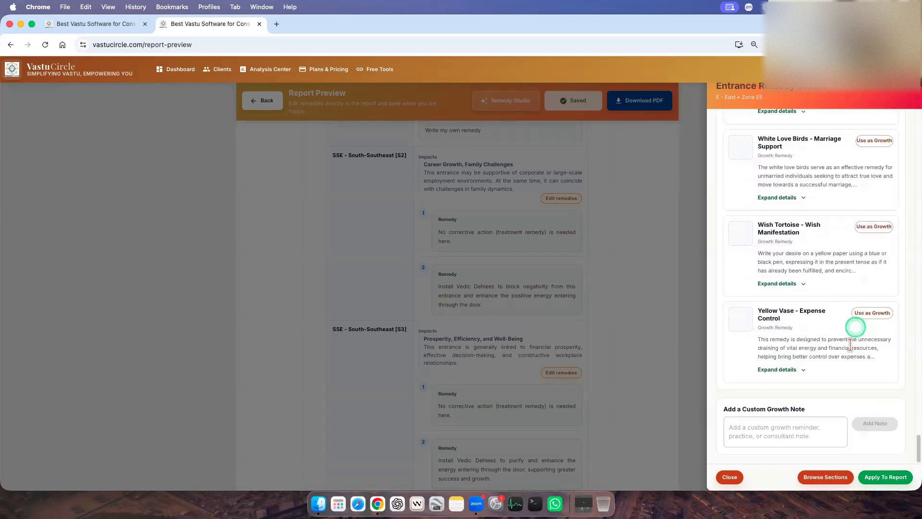
{"action": "scroll", "coordinate": [850, 384], "scroll_direction": "up", "scroll_amount": 10}
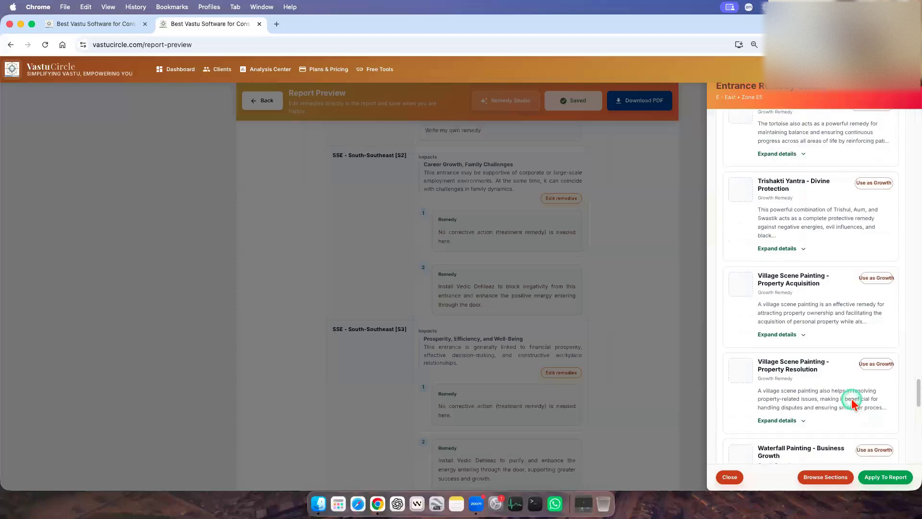
{"action": "scroll", "coordinate": [852, 403], "scroll_direction": "up", "scroll_amount": 8}
{"action": "scroll", "coordinate": [851, 418], "scroll_direction": "down", "scroll_amount": 8}
{"action": "scroll", "coordinate": [854, 423], "scroll_direction": "down", "scroll_amount": 10}
{"action": "left_click", "coordinate": [886, 477]}
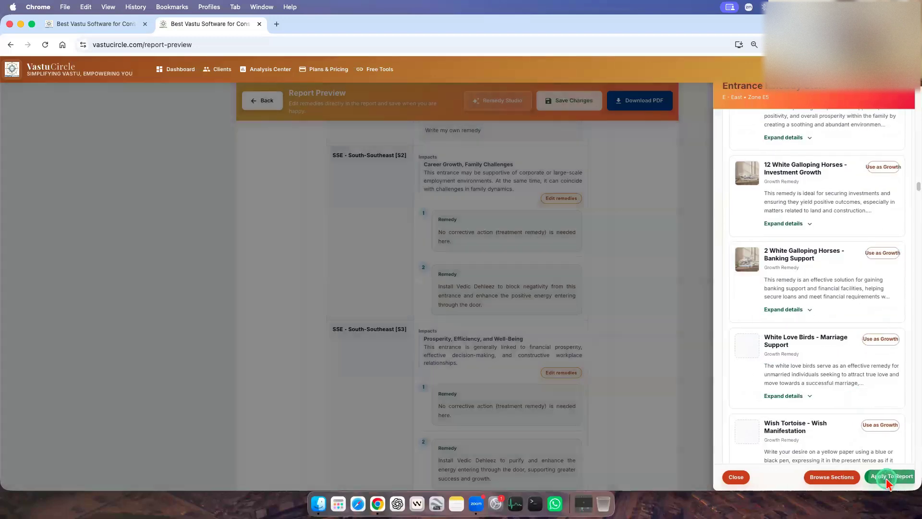
Check the Growth Remedies & Development Suggestions section in the report preview for the applied growth remedies.
{"action": "left_click", "coordinate": [612, 428]}
{"action": "scroll", "coordinate": [612, 428], "scroll_direction": "down", "scroll_amount": 20}
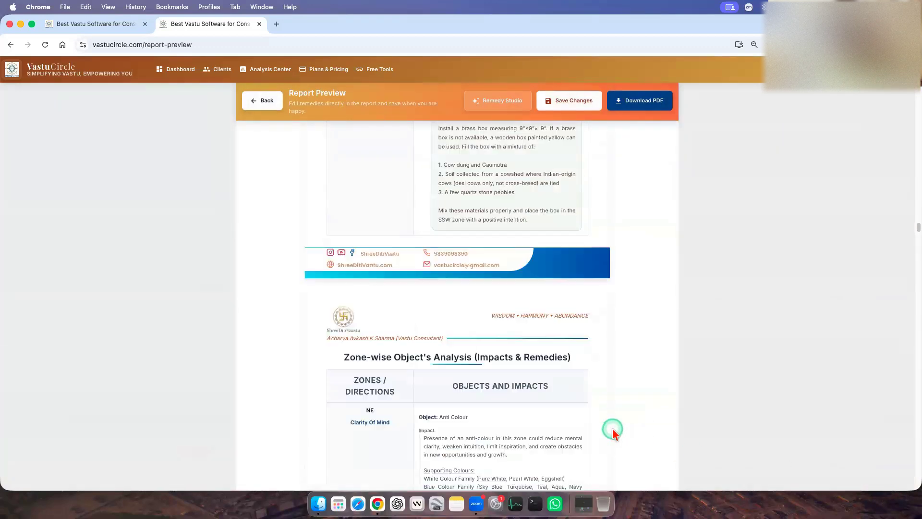
{"action": "scroll", "coordinate": [612, 427], "scroll_direction": "down", "scroll_amount": 20}
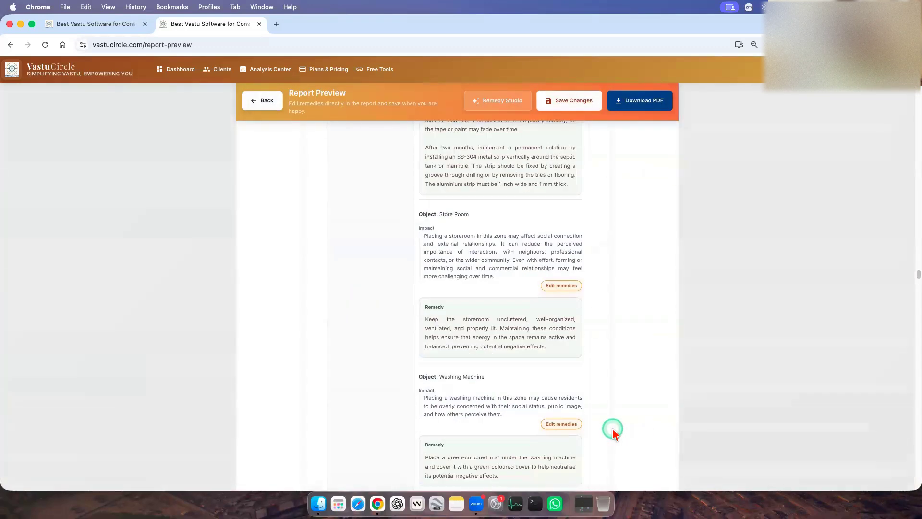
{"action": "scroll", "coordinate": [613, 428], "scroll_direction": "down", "scroll_amount": 4}
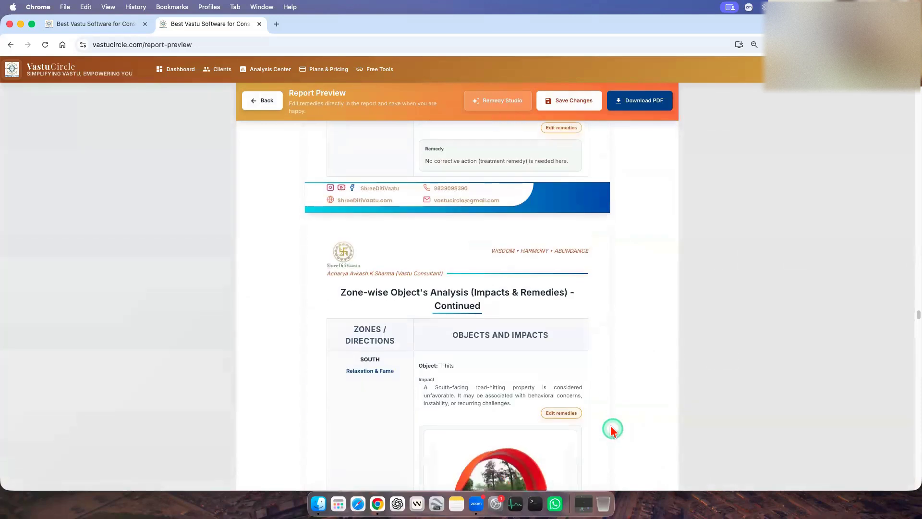
{"action": "scroll", "coordinate": [608, 344], "scroll_direction": "down", "scroll_amount": 10}
{"action": "scroll", "coordinate": [624, 341], "scroll_direction": "down", "scroll_amount": 20}
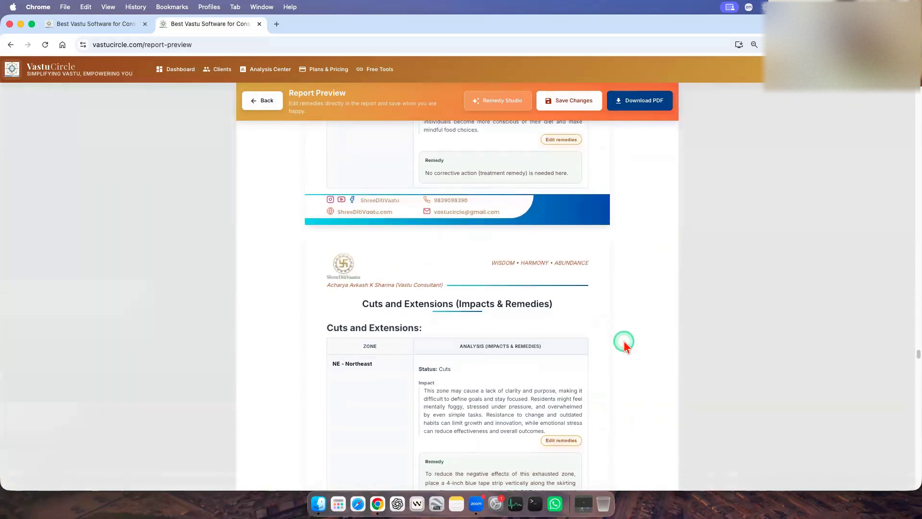
{"action": "scroll", "coordinate": [465, 312], "scroll_direction": "up", "scroll_amount": 6}
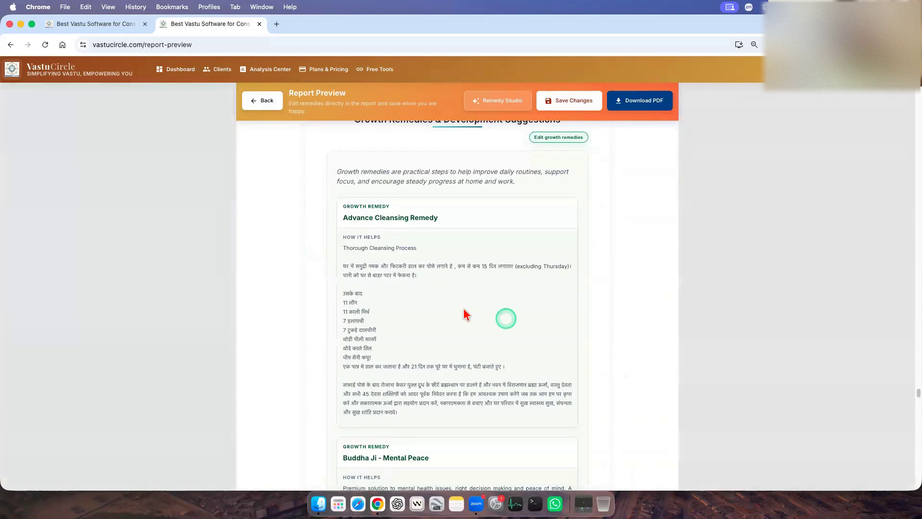
Review the Growth Remedies & Development Suggestions heading and the Advance Cleansing Remedy card in the report preview.
{"action": "double_click", "coordinate": [365, 298]}
{"action": "left_click", "coordinate": [567, 300], "text": "shift"}
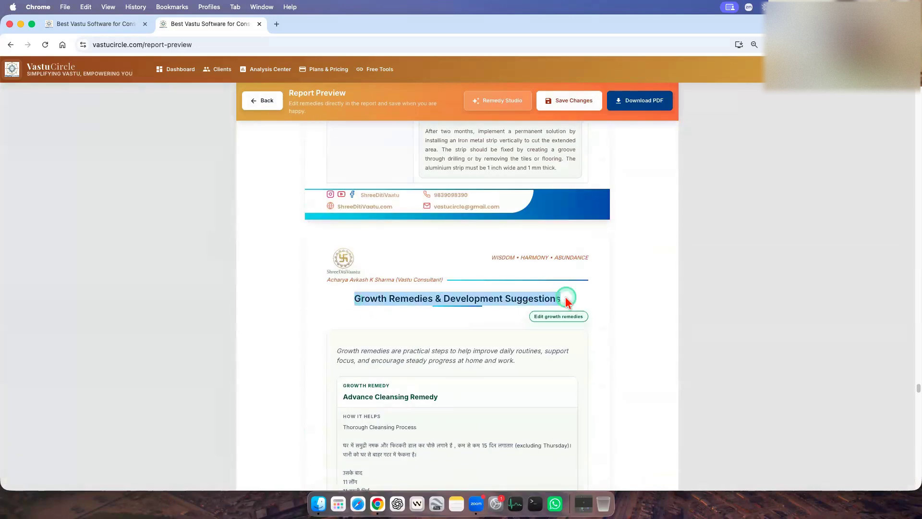
{"action": "scroll", "coordinate": [673, 340], "scroll_direction": "down", "scroll_amount": 3}
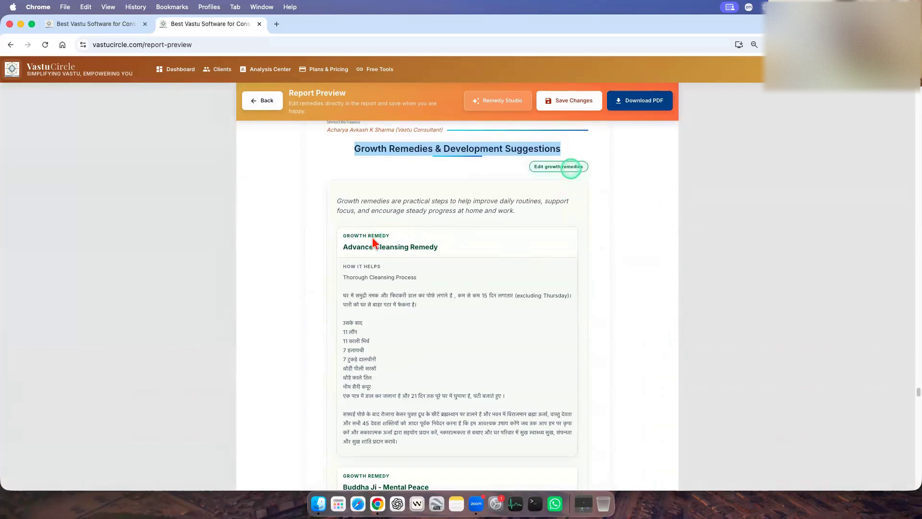
{"action": "scroll", "coordinate": [416, 350], "scroll_direction": "down", "scroll_amount": 2}
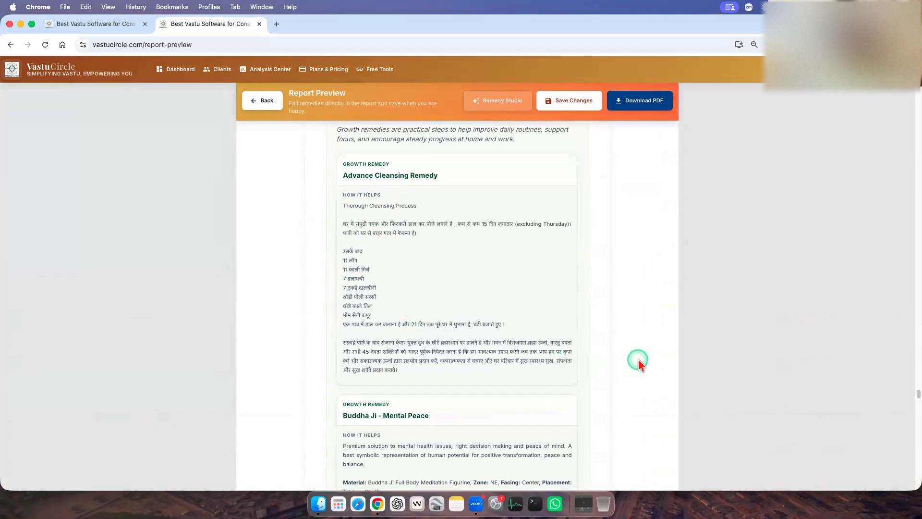
{"action": "scroll", "coordinate": [610, 345], "scroll_direction": "down", "scroll_amount": 5}
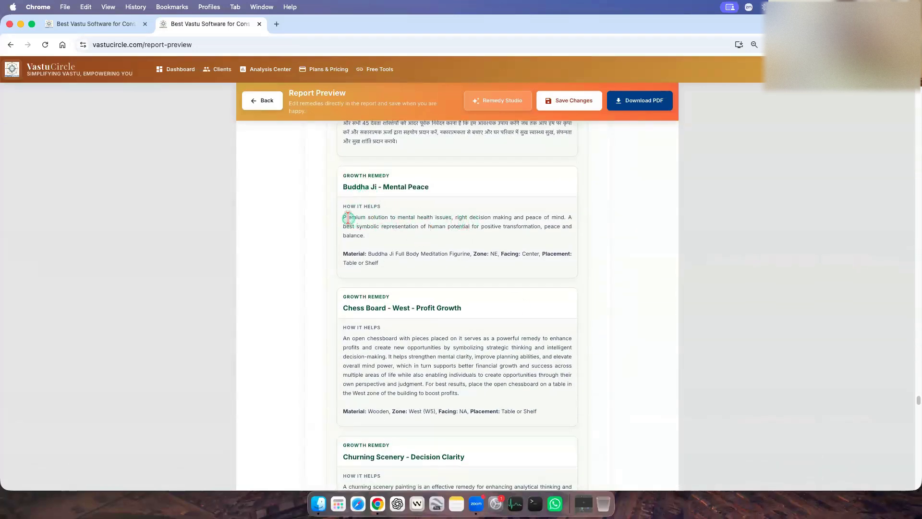
Examine the Buddha Ji - Mental Peace remedy's description, material, zone, facing and placement details.
{"action": "left_click_drag", "start_coordinate": [347, 217], "coordinate": [639, 241]}
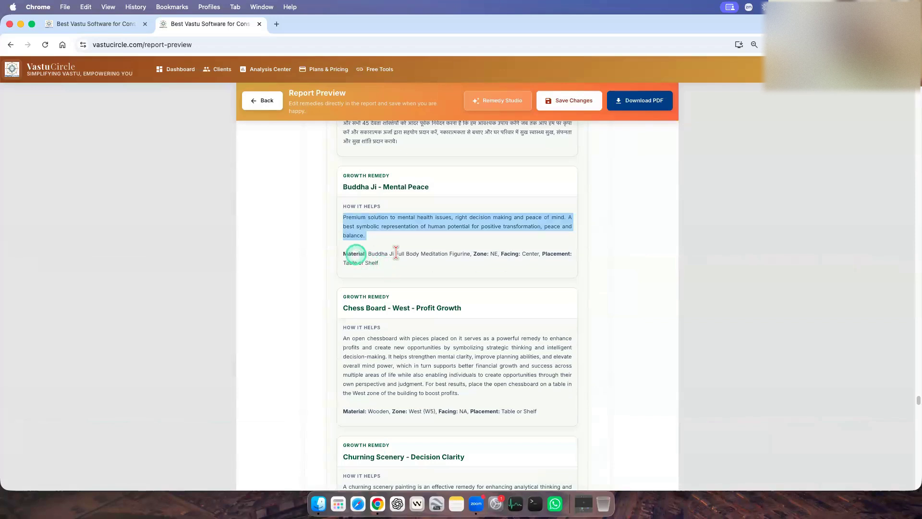
{"action": "left_click_drag", "start_coordinate": [378, 254], "coordinate": [472, 253]}
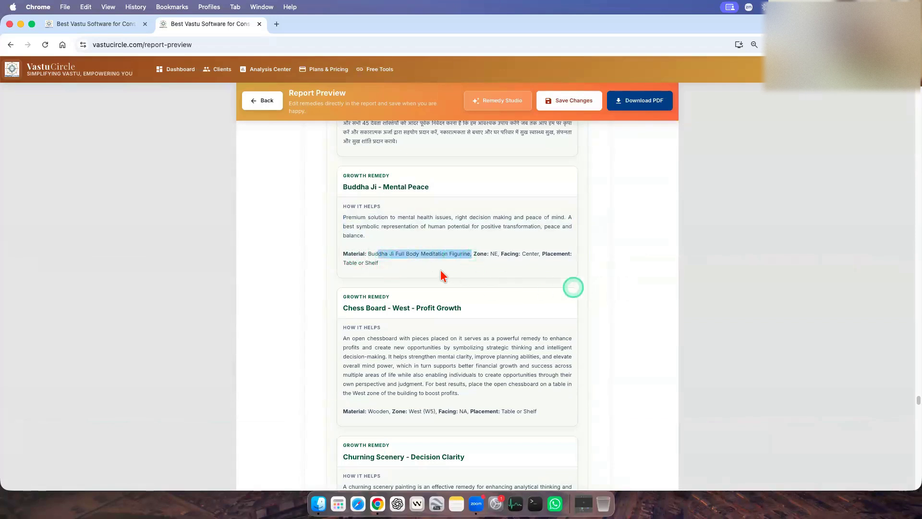
{"action": "double_click", "coordinate": [494, 253]}
{"action": "double_click", "coordinate": [530, 254]}
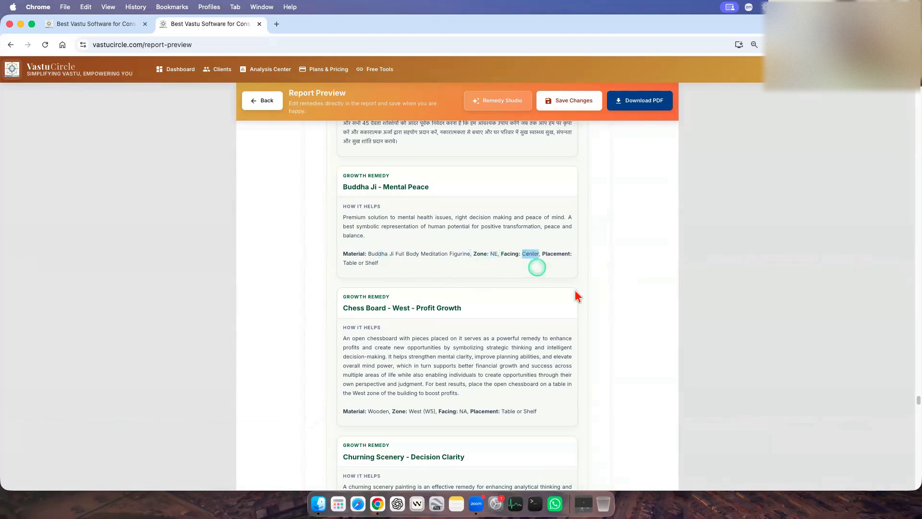
{"action": "left_click_drag", "start_coordinate": [343, 263], "coordinate": [380, 263]}
{"action": "left_click", "coordinate": [512, 278]}
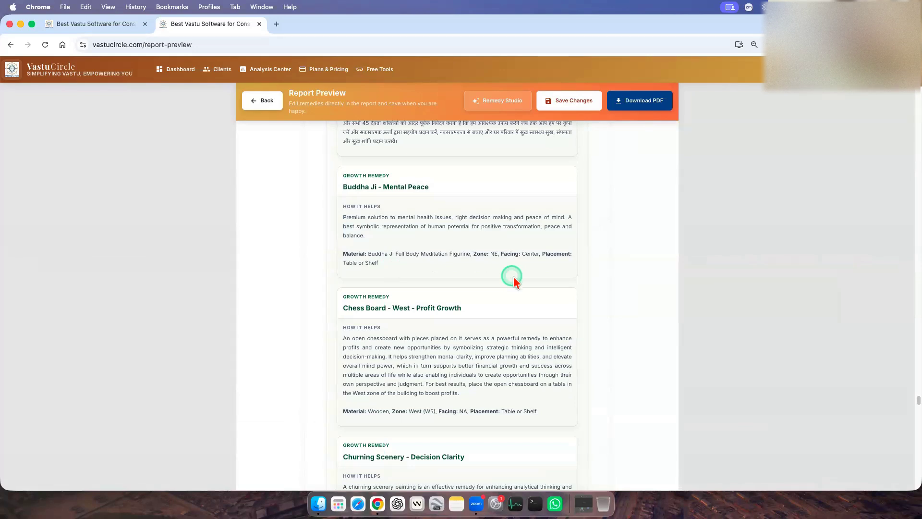
{"action": "left_click_drag", "start_coordinate": [342, 254], "coordinate": [391, 262]}
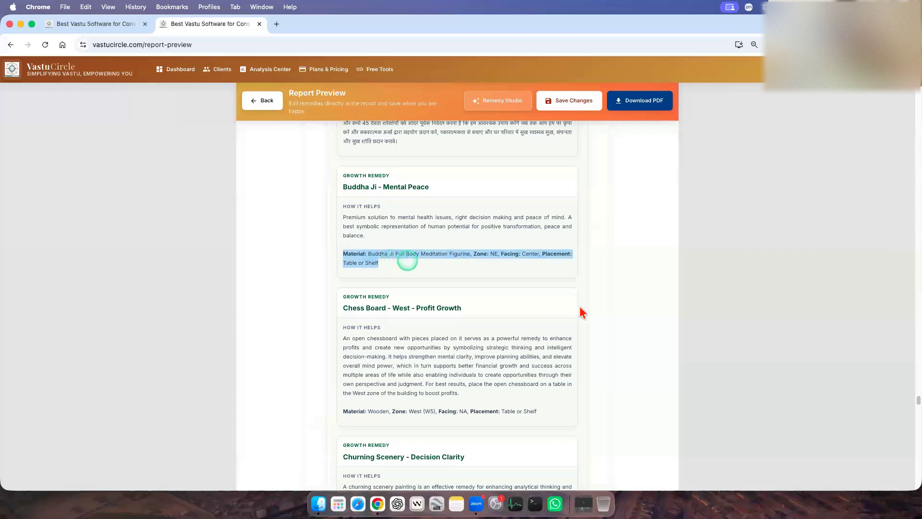
Read through the remaining growth remedies in the report, from Chess Board - West - Profit Growth to Dhan Sanchay Gullak.
{"action": "scroll", "coordinate": [582, 313], "scroll_direction": "down", "scroll_amount": 2}
{"action": "left_click", "coordinate": [345, 362]}
{"action": "left_click_drag", "start_coordinate": [477, 359], "coordinate": [587, 380]}
{"action": "scroll", "coordinate": [586, 379], "scroll_direction": "down", "scroll_amount": 2}
{"action": "scroll", "coordinate": [589, 379], "scroll_direction": "down", "scroll_amount": 6}
{"action": "scroll", "coordinate": [588, 345], "scroll_direction": "down", "scroll_amount": 1}
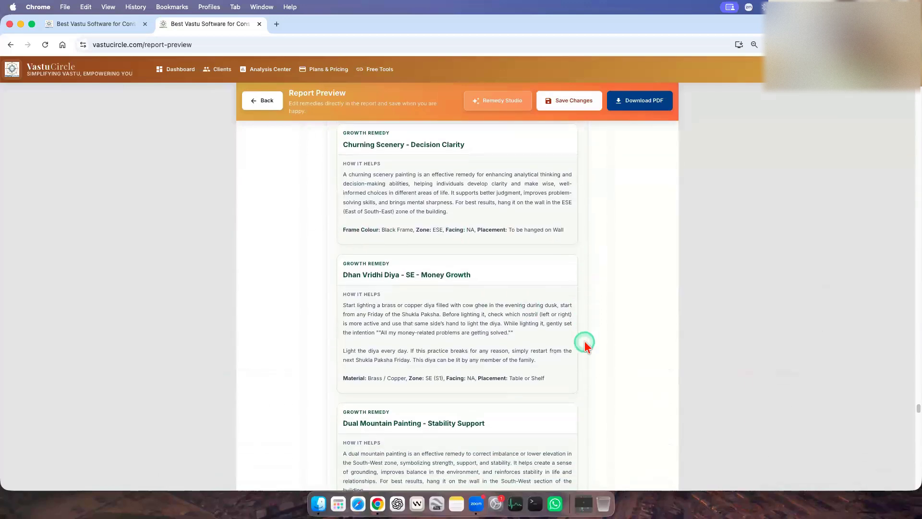
{"action": "scroll", "coordinate": [585, 345], "scroll_direction": "down", "scroll_amount": 2}
{"action": "left_click_drag", "start_coordinate": [342, 220], "coordinate": [553, 279]}
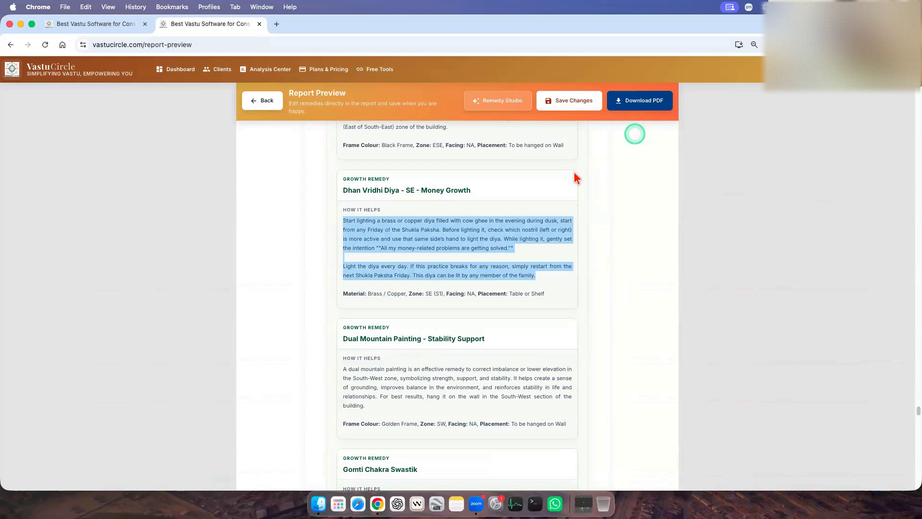
{"action": "left_click", "coordinate": [593, 308]}
{"action": "scroll", "coordinate": [546, 442], "scroll_direction": "down", "scroll_amount": 5}
{"action": "scroll", "coordinate": [487, 305], "scroll_direction": "down", "scroll_amount": 3}
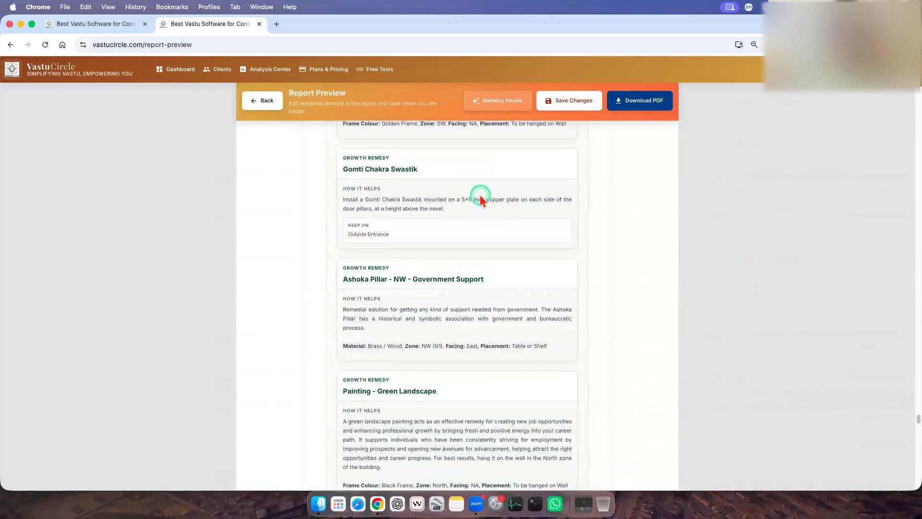
{"action": "scroll", "coordinate": [478, 319], "scroll_direction": "down", "scroll_amount": 20}
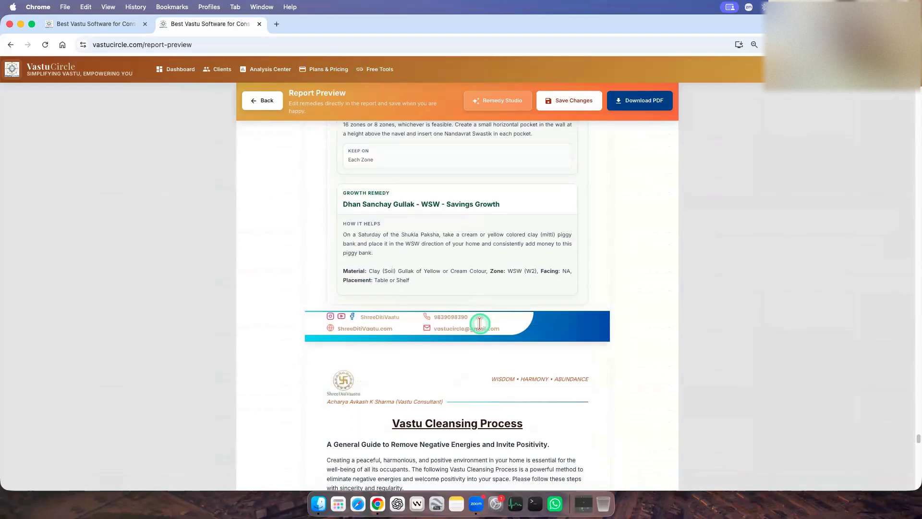
Reopen the report's growth remedies for editing and go to the custom growth note area after the remedy library.
{"action": "scroll", "coordinate": [480, 321], "scroll_direction": "up", "scroll_amount": 5}
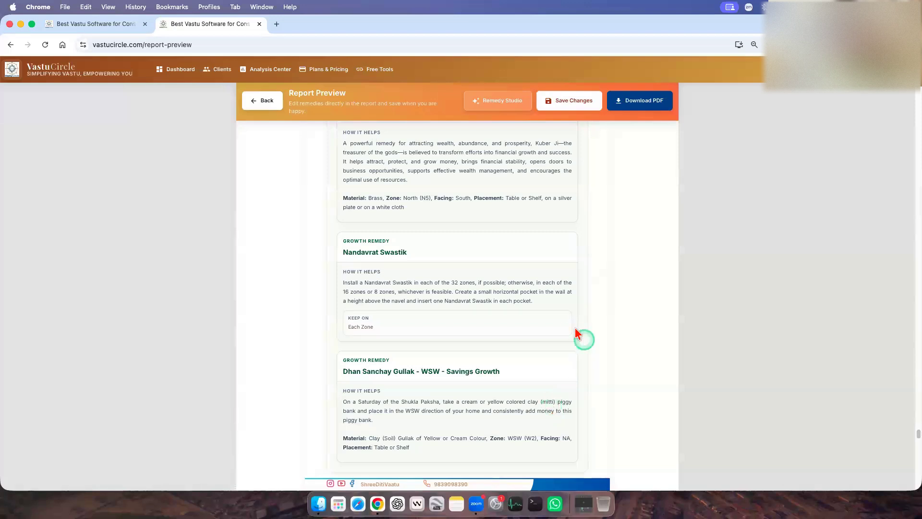
{"action": "scroll", "coordinate": [579, 334], "scroll_direction": "up", "scroll_amount": 5}
{"action": "scroll", "coordinate": [577, 332], "scroll_direction": "up", "scroll_amount": 10}
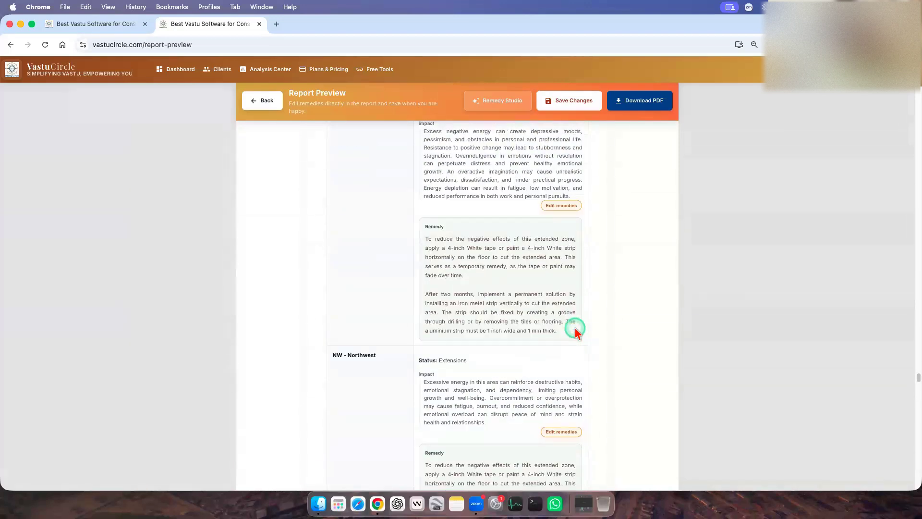
{"action": "scroll", "coordinate": [575, 331], "scroll_direction": "down", "scroll_amount": 3}
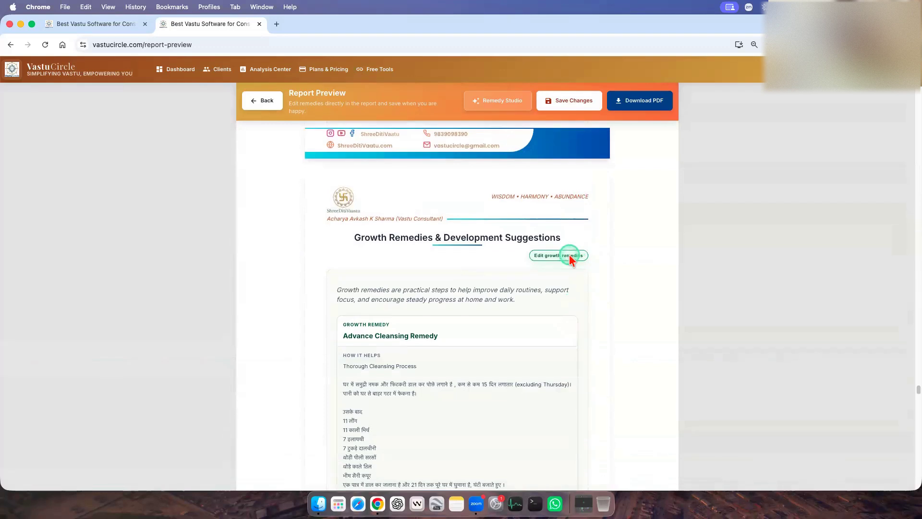
{"action": "left_click", "coordinate": [572, 257]}
{"action": "scroll", "coordinate": [807, 377], "scroll_direction": "down", "scroll_amount": 10}
{"action": "scroll", "coordinate": [824, 379], "scroll_direction": "down", "scroll_amount": 15}
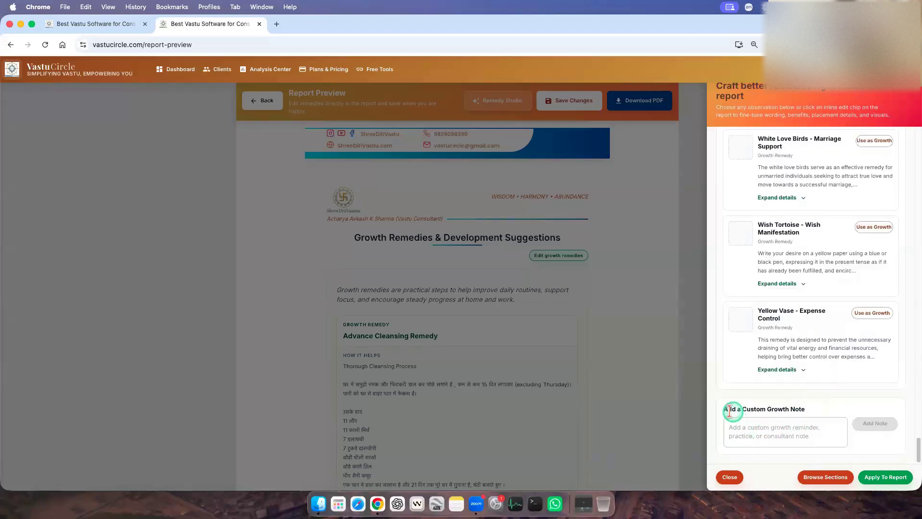
{"action": "left_click_drag", "start_coordinate": [793, 409], "coordinate": [812, 409]}
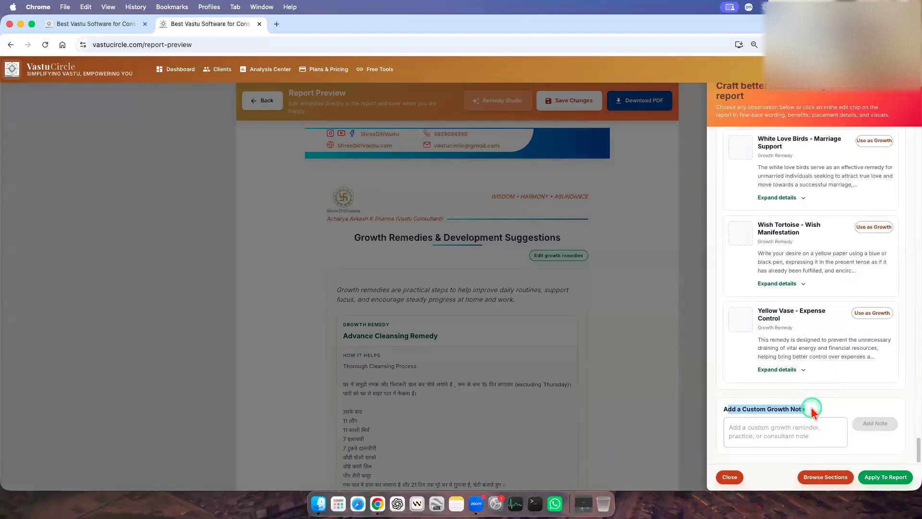
Add a custom growth note reading "Suggestion one", correcting the misspelled word before adding it.
{"action": "left_click", "coordinate": [788, 438]}
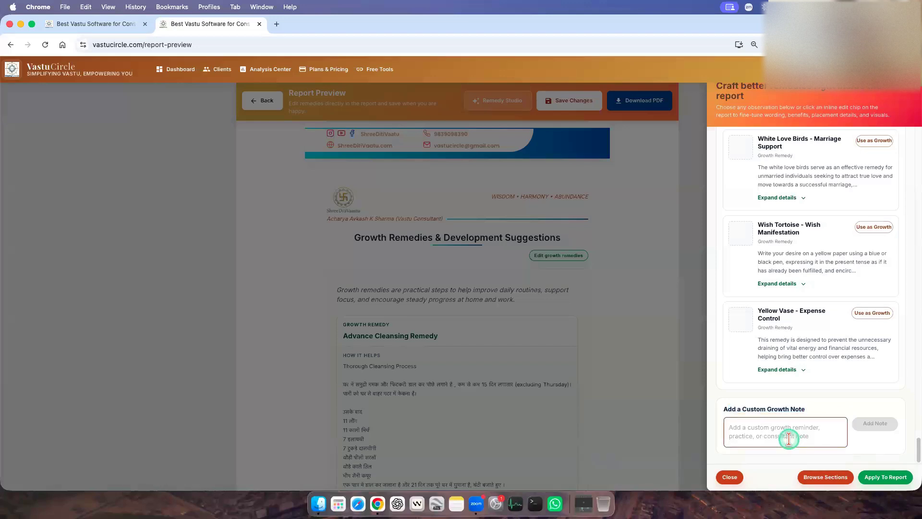
{"action": "type", "text": "S"}
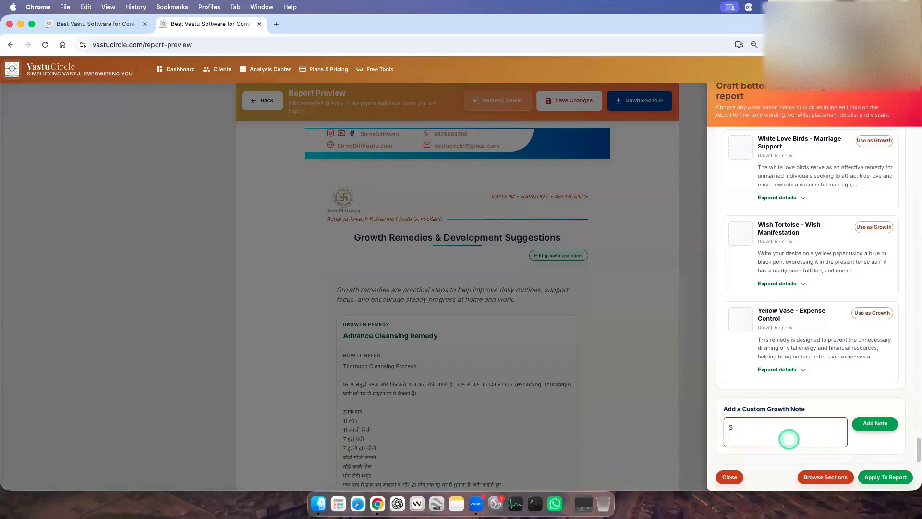
{"action": "type", "text": "ugegstion"}
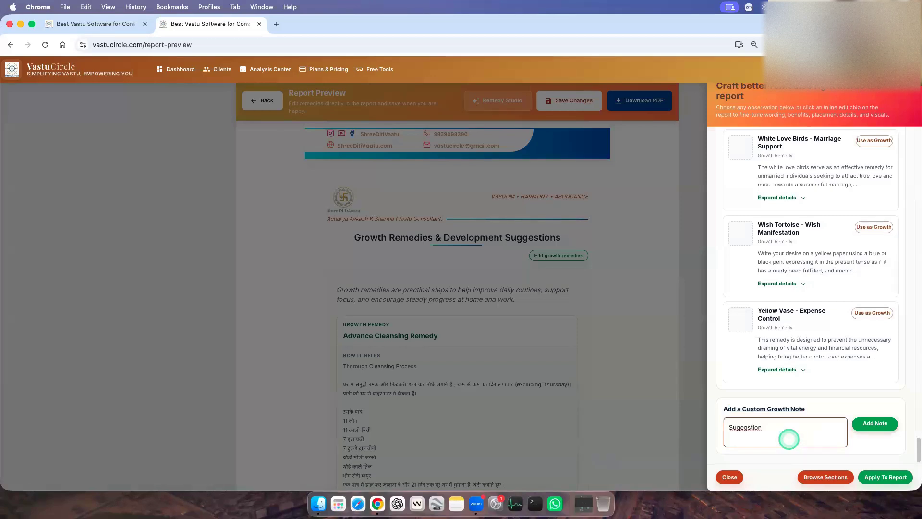
{"action": "right_click", "coordinate": [746, 428]}
{"action": "left_click", "coordinate": [773, 213]}
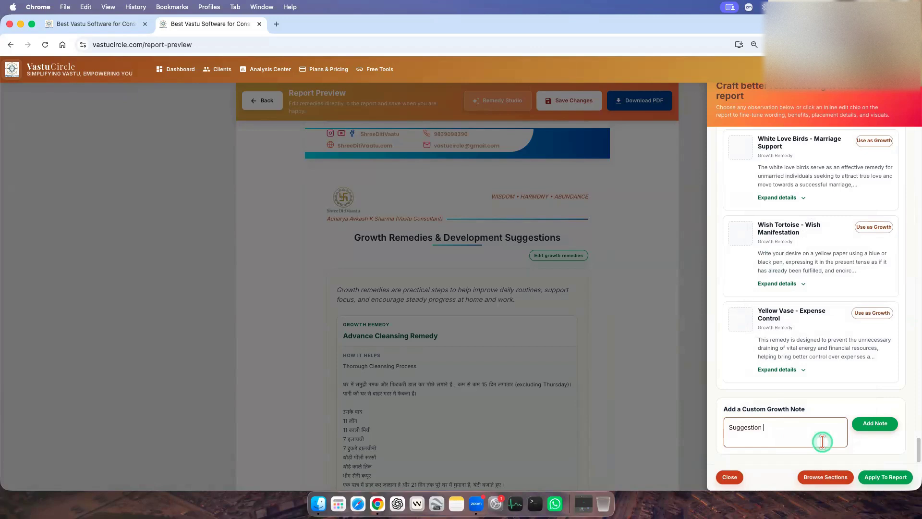
{"action": "type", "text": "one"}
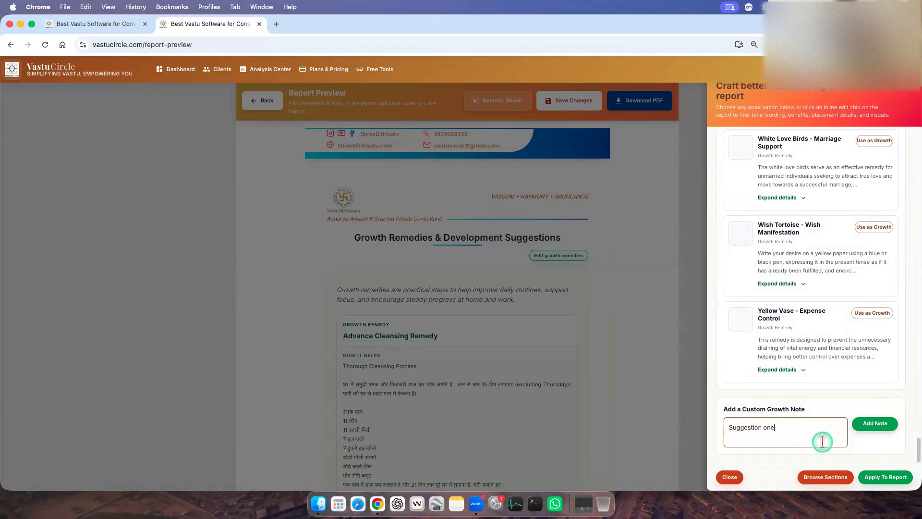
{"action": "left_click", "coordinate": [875, 424]}
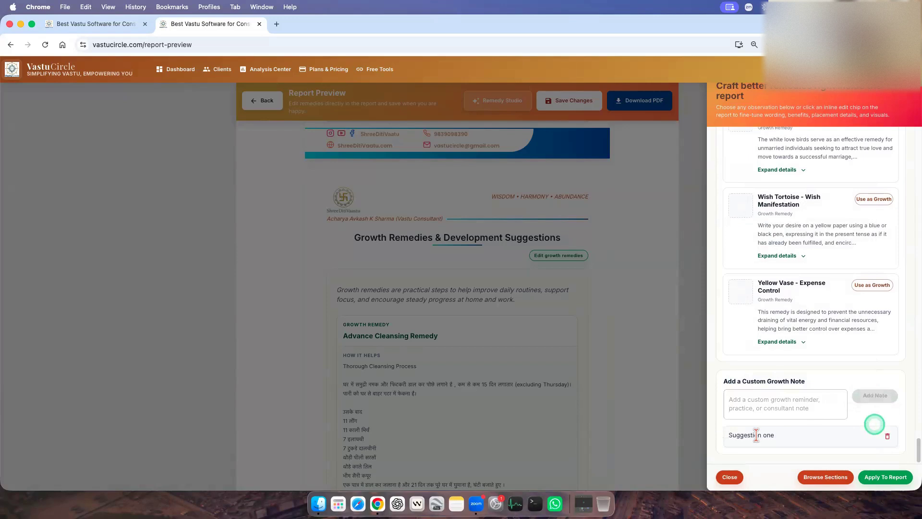
Add a second custom growth note reading "Suggestion two" and apply the growth remedy changes to the report.
{"action": "left_click", "coordinate": [774, 407]}
{"action": "type", "text": "Suggestion one"}
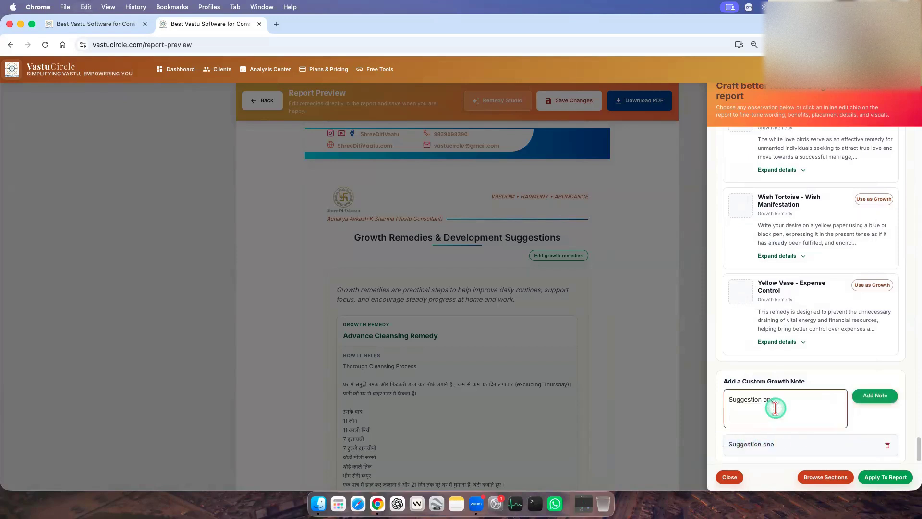
{"action": "key", "text": "BackSpace"}
{"action": "key", "text": "BackSpace"}
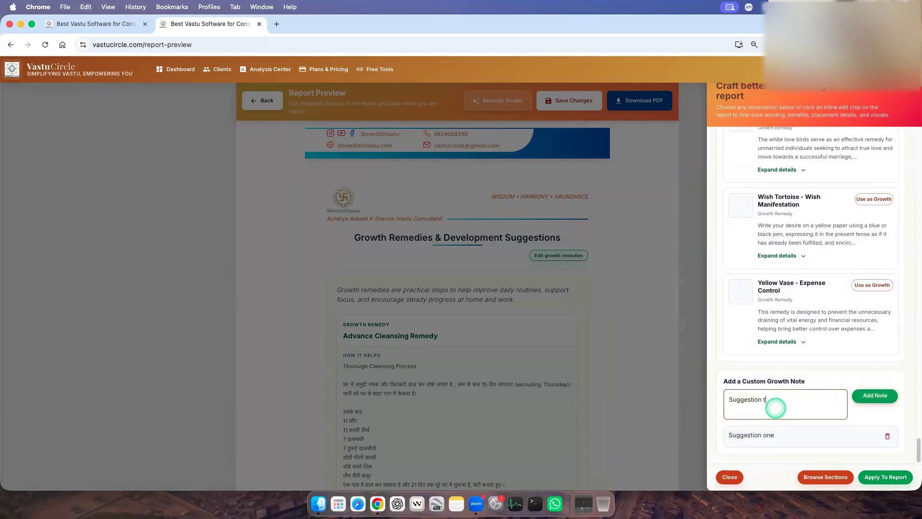
{"action": "left_click", "coordinate": [874, 395]}
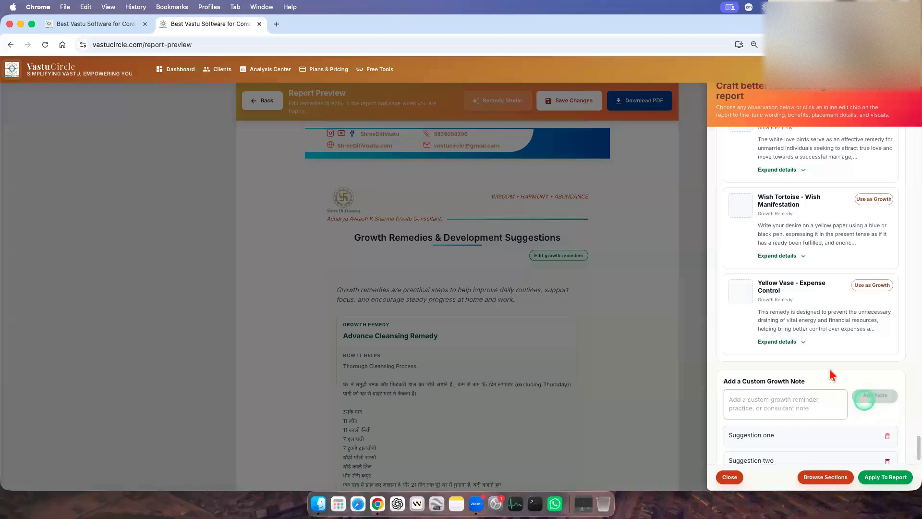
{"action": "left_click", "coordinate": [900, 478]}
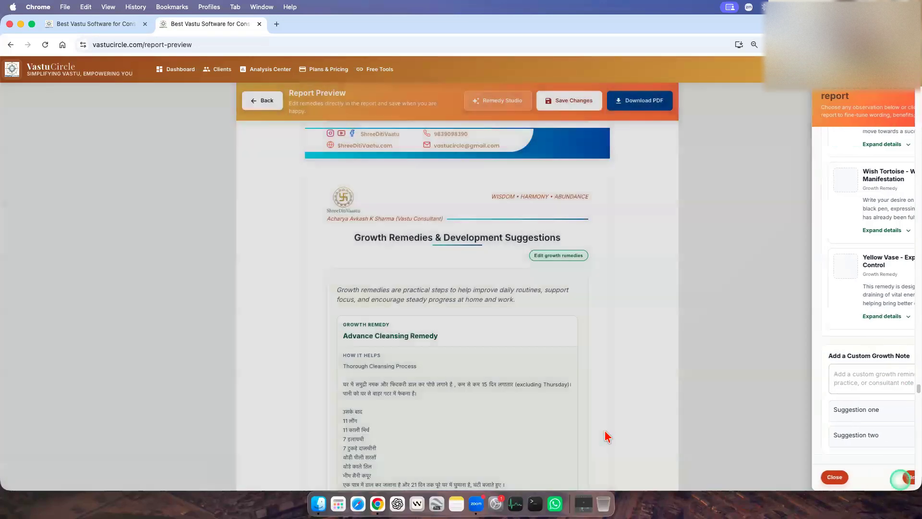
Check the Custom Growth Notes list at the end of the growth remedies section in the report preview.
{"action": "scroll", "coordinate": [609, 428], "scroll_direction": "down", "scroll_amount": 20}
{"action": "scroll", "coordinate": [609, 427], "scroll_direction": "down", "scroll_amount": 15}
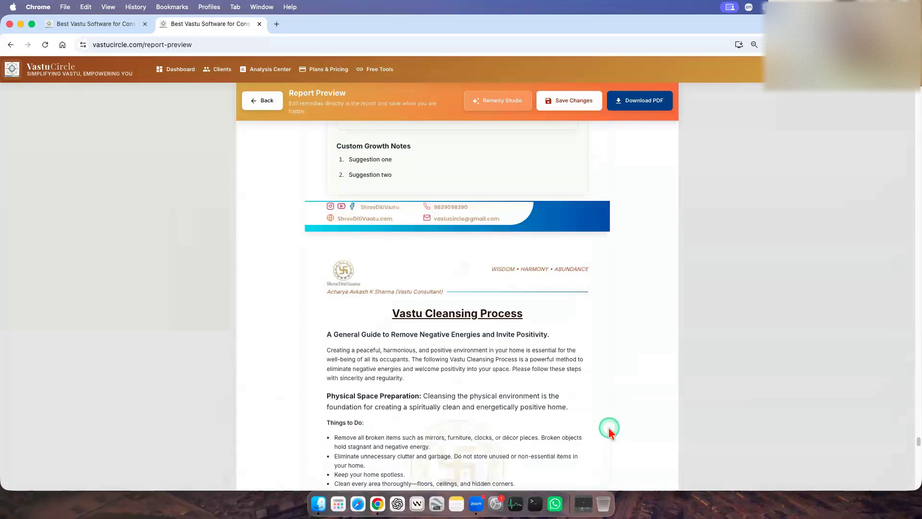
{"action": "scroll", "coordinate": [441, 399], "scroll_direction": "up", "scroll_amount": 11}
{"action": "left_click_drag", "start_coordinate": [336, 343], "coordinate": [411, 344]}
{"action": "left_click", "coordinate": [416, 383], "text": "shift"}
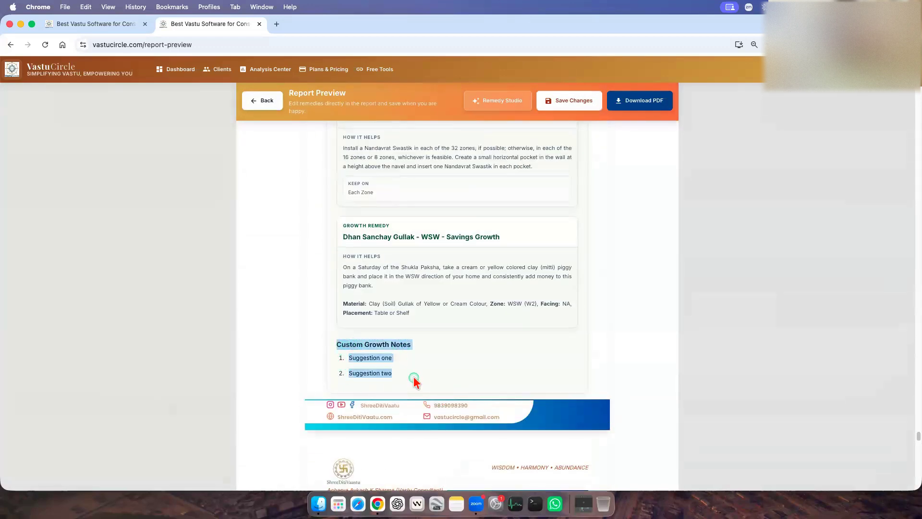
{"action": "left_click", "coordinate": [484, 377], "text": "shift"}
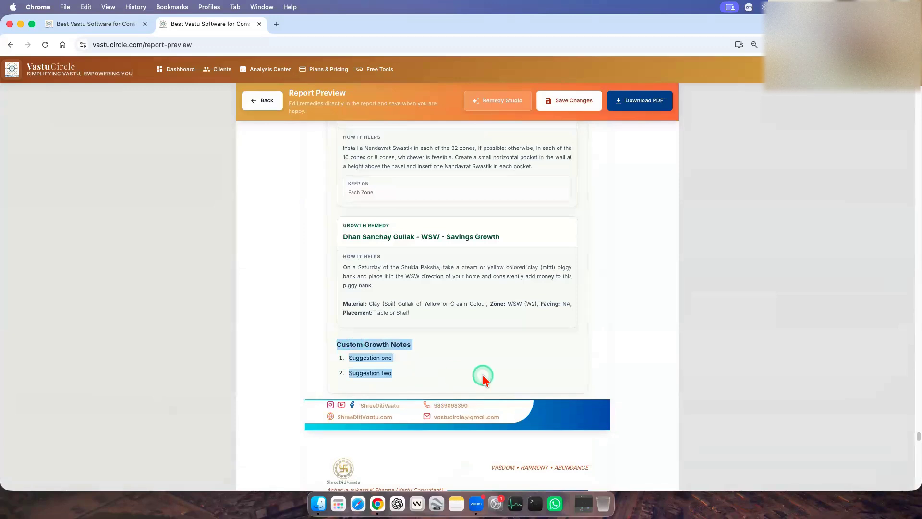
{"action": "left_click", "coordinate": [480, 377]}
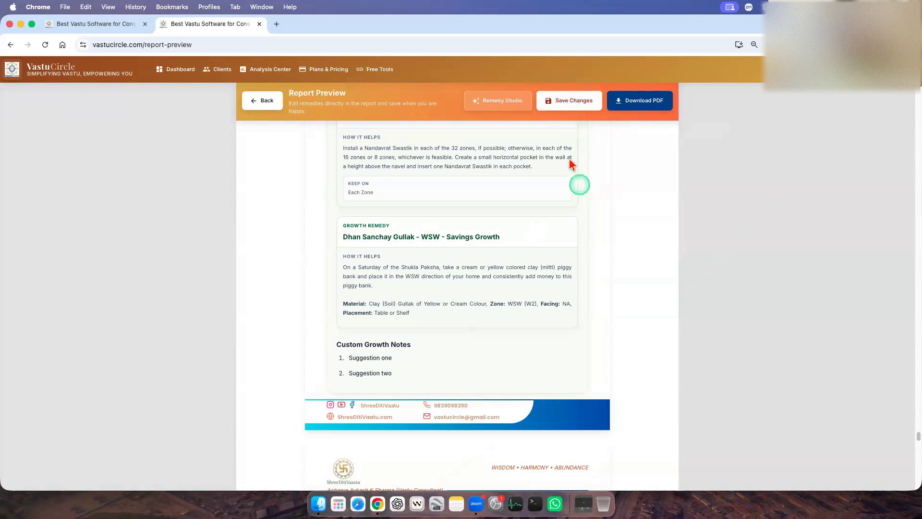
Save the report changes and look over the beginning of the Vastu Cleansing Process section.
{"action": "left_click", "coordinate": [575, 101]}
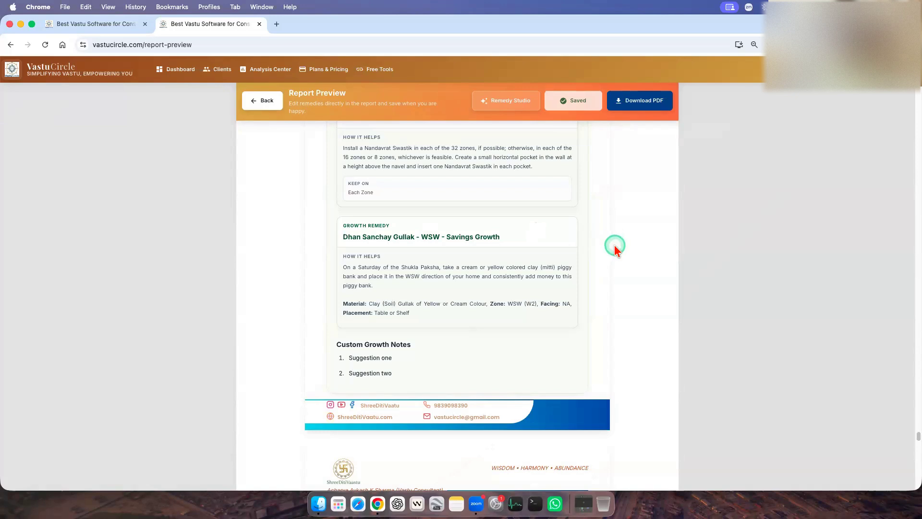
{"action": "scroll", "coordinate": [614, 247], "scroll_direction": "down", "scroll_amount": 5}
{"action": "scroll", "coordinate": [600, 322], "scroll_direction": "down", "scroll_amount": 6}
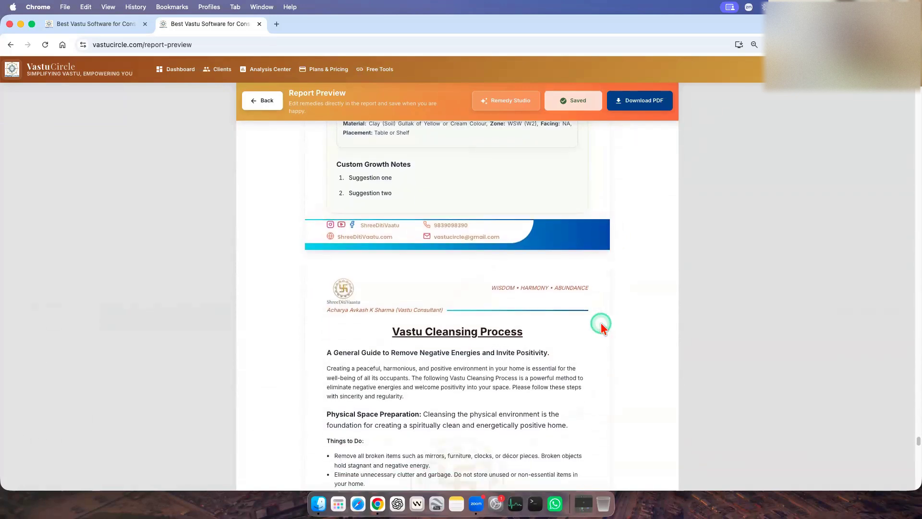
{"action": "scroll", "coordinate": [450, 269], "scroll_direction": "up", "scroll_amount": 3}
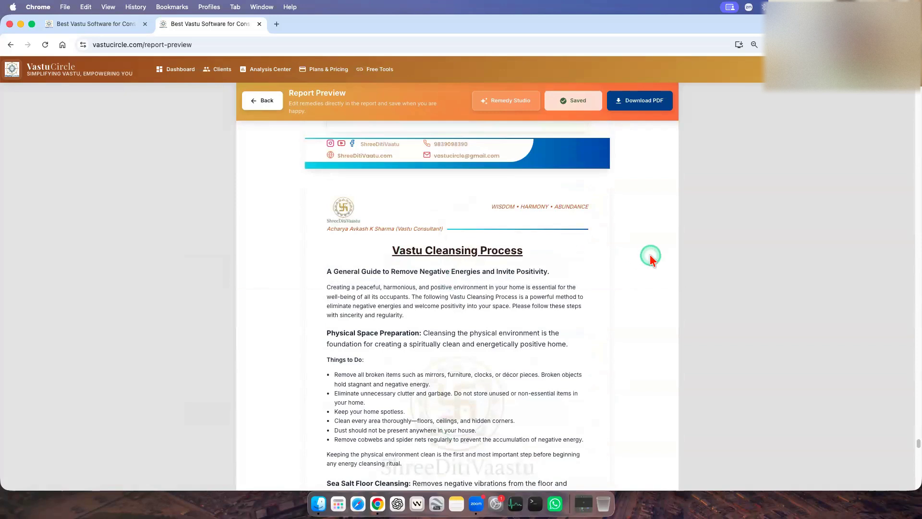
Read the Physical Space Preparation and Sea Salt Floor Cleansing instructions in the Vastu Cleansing Process section.
{"action": "scroll", "coordinate": [651, 259], "scroll_direction": "down", "scroll_amount": 3}
{"action": "left_click_drag", "start_coordinate": [327, 188], "coordinate": [538, 340]}
{"action": "left_click", "coordinate": [538, 340]}
{"action": "left_click_drag", "start_coordinate": [327, 234], "coordinate": [460, 341]}
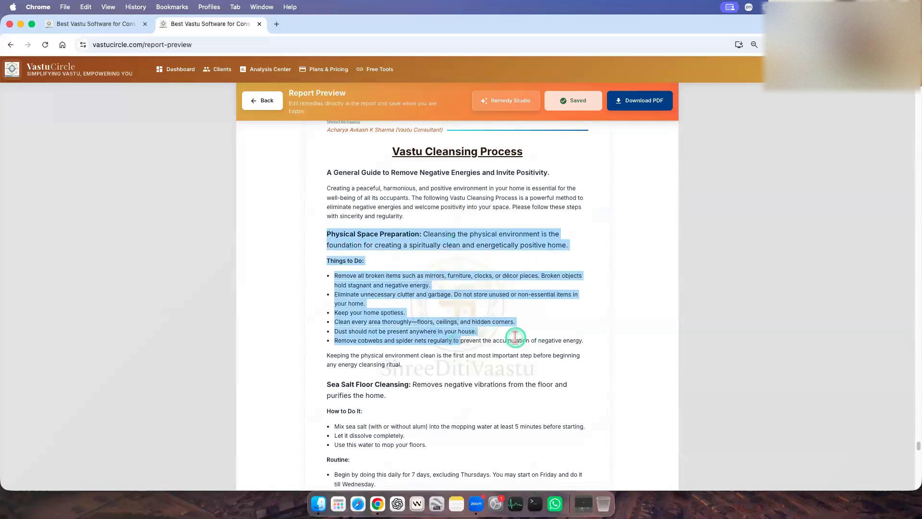
{"action": "scroll", "coordinate": [515, 338], "scroll_direction": "down", "scroll_amount": 5}
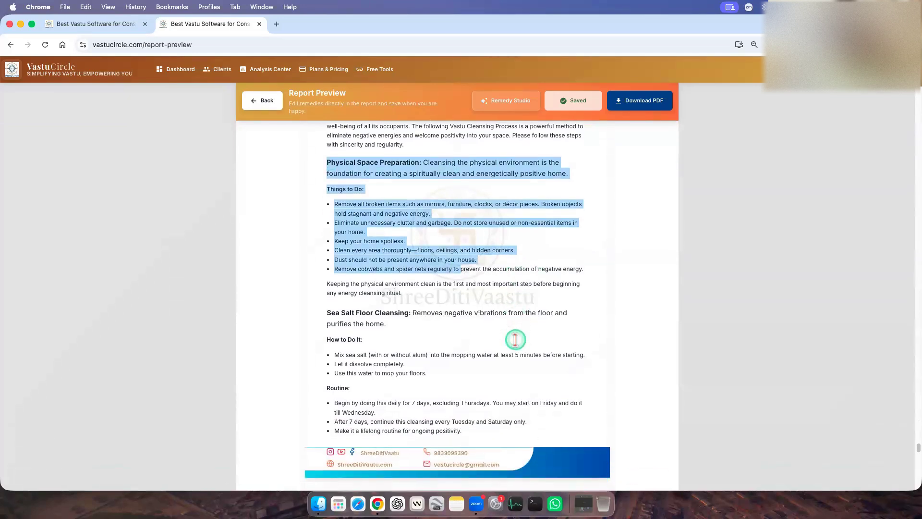
{"action": "left_click_drag", "start_coordinate": [326, 223], "coordinate": [421, 224]}
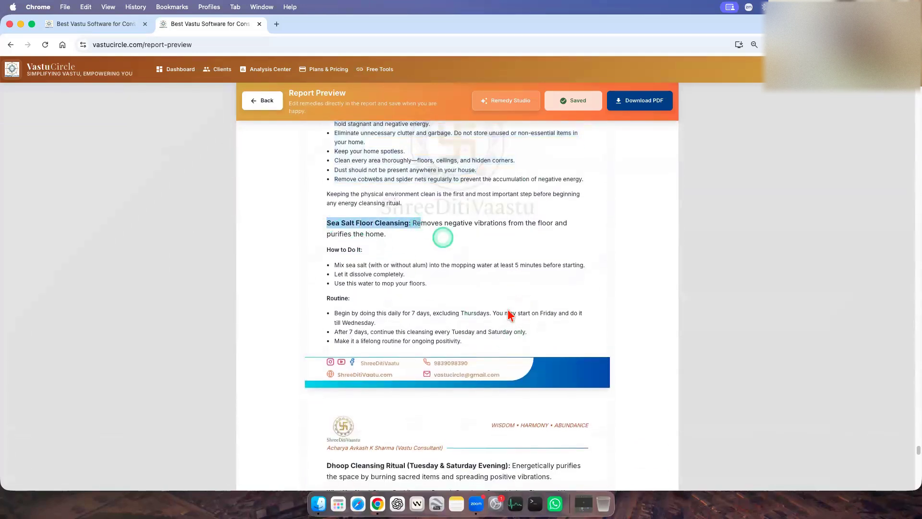
{"action": "left_click", "coordinate": [619, 285]}
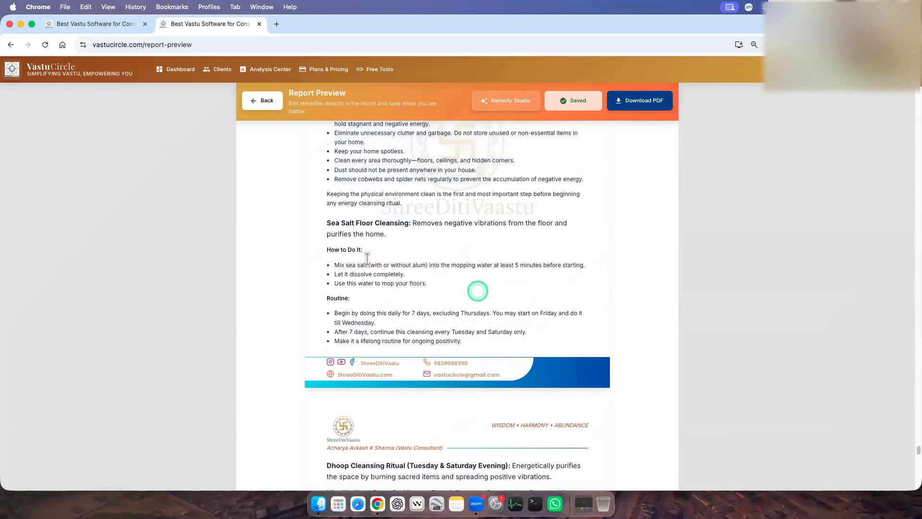
{"action": "left_click_drag", "start_coordinate": [323, 250], "coordinate": [382, 249]}
{"action": "left_click_drag", "start_coordinate": [321, 295], "coordinate": [378, 298]}
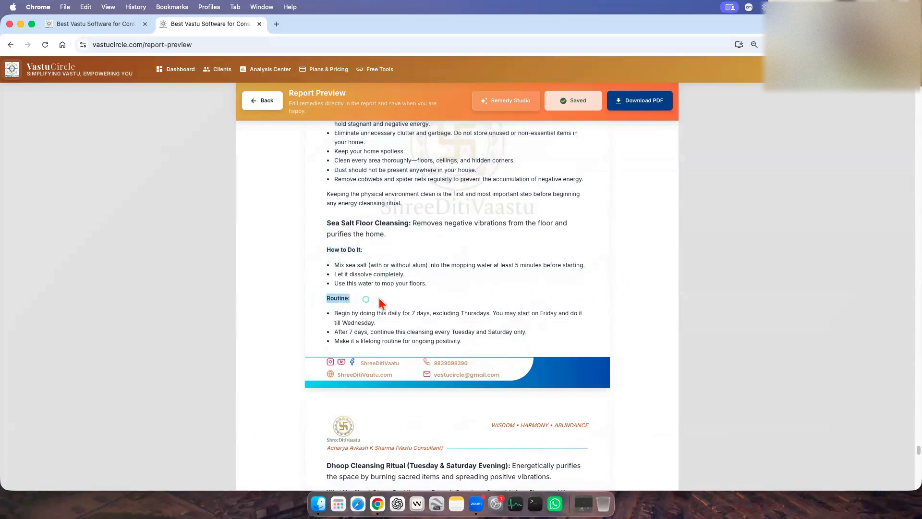
Review the Dhoop Cleansing Ritual, Sea Salt Placement for Energy Absorption and Toilet Energy Management instructions in the report preview.
{"action": "scroll", "coordinate": [456, 307], "scroll_direction": "down", "scroll_amount": 5}
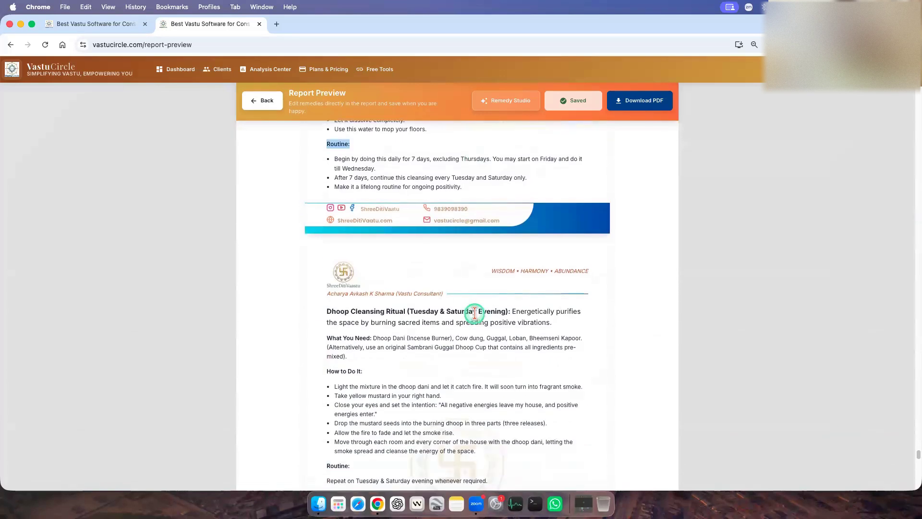
{"action": "left_click_drag", "start_coordinate": [324, 256], "coordinate": [474, 284]}
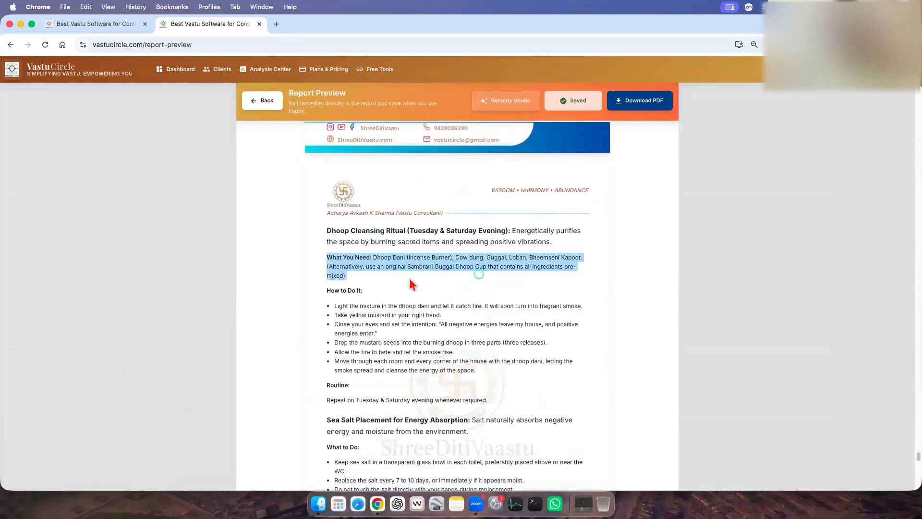
{"action": "left_click_drag", "start_coordinate": [322, 290], "coordinate": [383, 292]}
{"action": "left_click", "coordinate": [382, 292]}
{"action": "scroll", "coordinate": [453, 345], "scroll_direction": "down", "scroll_amount": 4}
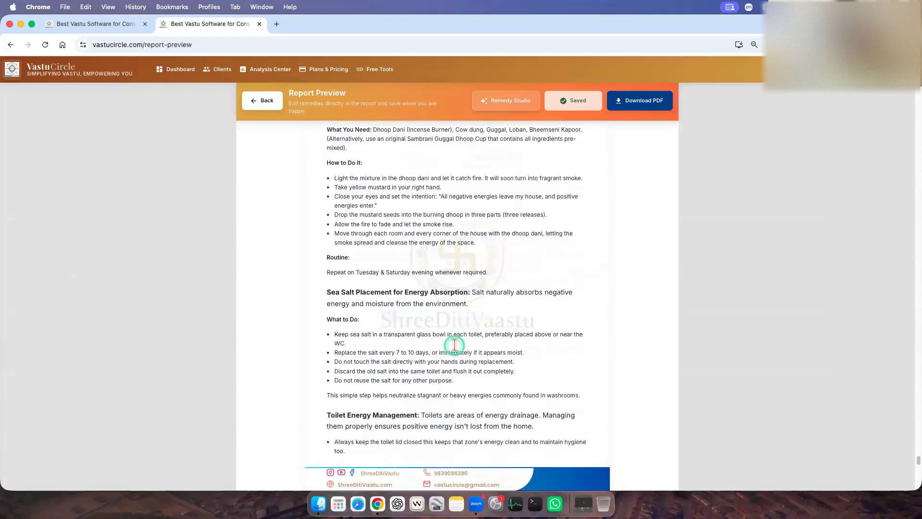
{"action": "left_click_drag", "start_coordinate": [328, 210], "coordinate": [545, 310]}
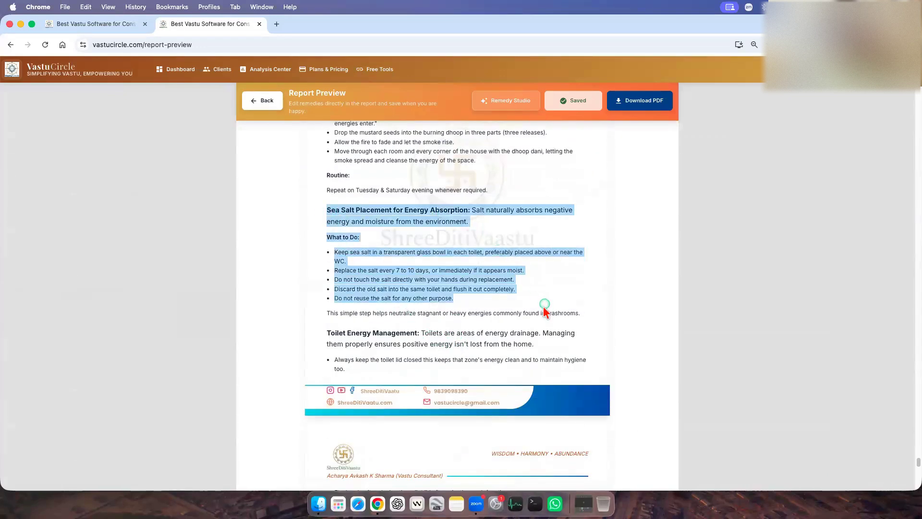
{"action": "scroll", "coordinate": [313, 307], "scroll_direction": "down", "scroll_amount": 1}
{"action": "left_click_drag", "start_coordinate": [325, 313], "coordinate": [513, 354]}
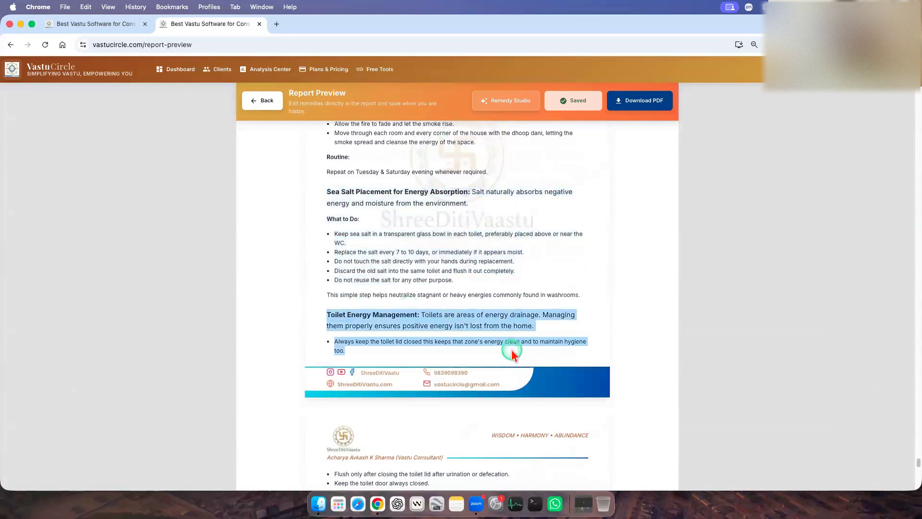
{"action": "scroll", "coordinate": [507, 350], "scroll_direction": "down", "scroll_amount": 5}
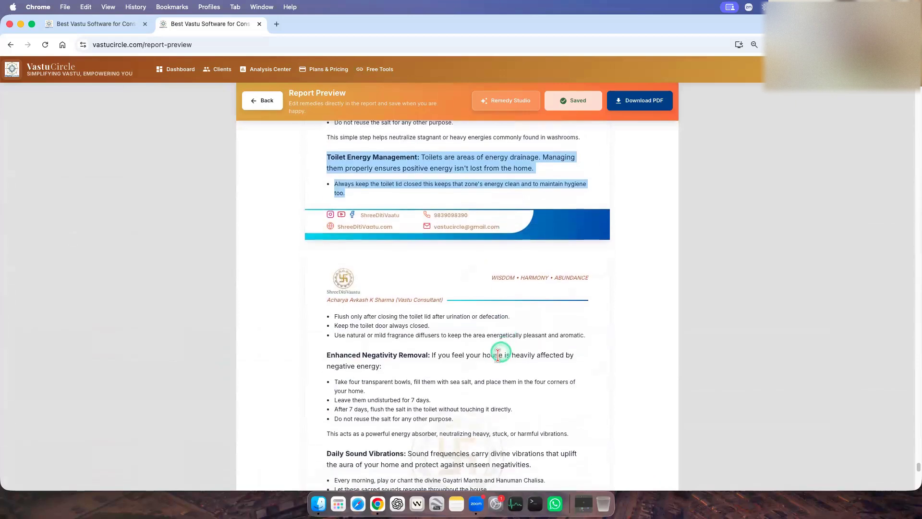
Look over the Enhanced Negativity Removal and Daily Sound Vibrations parts of the cleansing section.
{"action": "scroll", "coordinate": [490, 360], "scroll_direction": "down", "scroll_amount": 3}
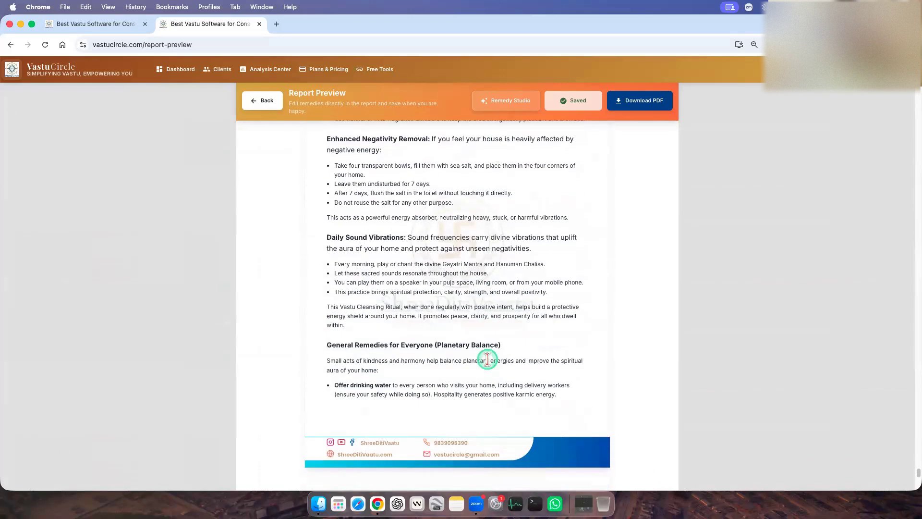
{"action": "left_click_drag", "start_coordinate": [346, 237], "coordinate": [326, 237]}
{"action": "left_click_drag", "start_coordinate": [505, 284], "coordinate": [546, 330]}
{"action": "left_click", "coordinate": [494, 330]}
Examine the General Remedies for Everyone (Planetary Balance), including the drinking water and kitchen essentials donation advice, through the report's closing page.
{"action": "scroll", "coordinate": [494, 329], "scroll_direction": "down", "scroll_amount": 3}
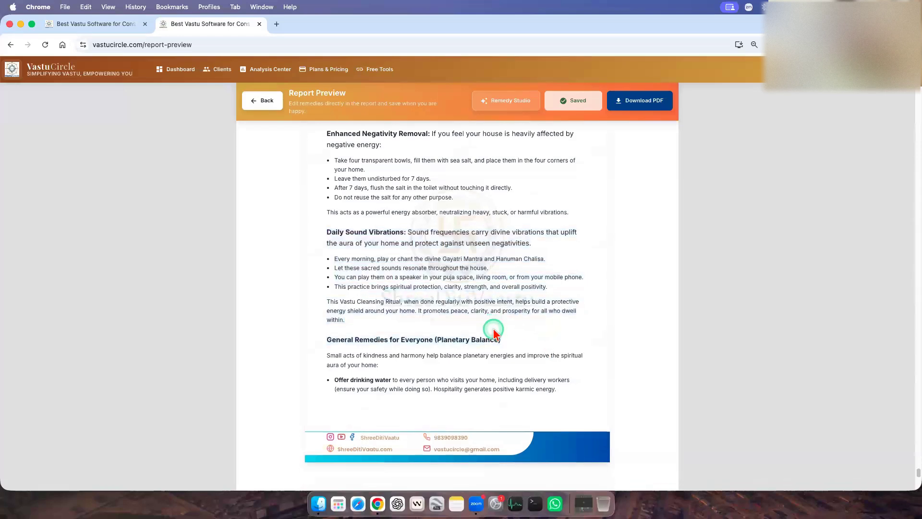
{"action": "left_click_drag", "start_coordinate": [318, 222], "coordinate": [449, 260]}
{"action": "scroll", "coordinate": [450, 260], "scroll_direction": "down", "scroll_amount": 2}
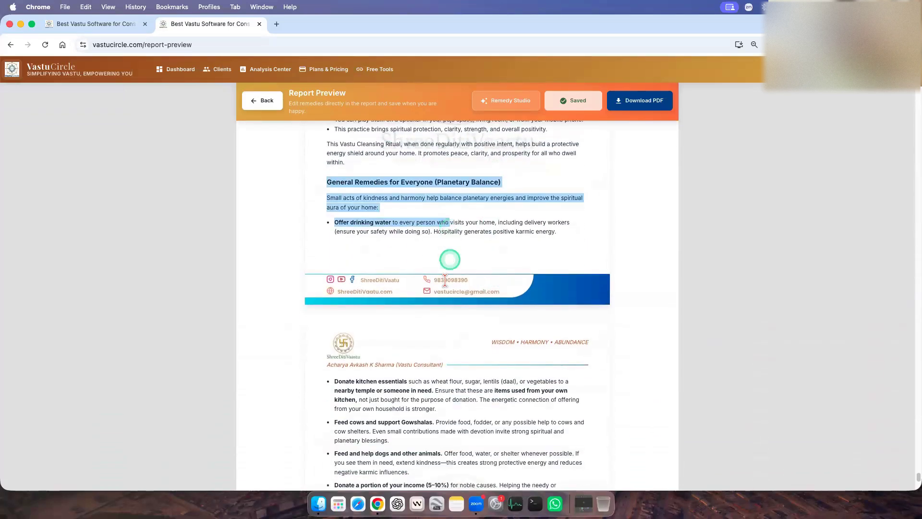
{"action": "left_click", "coordinate": [490, 207]}
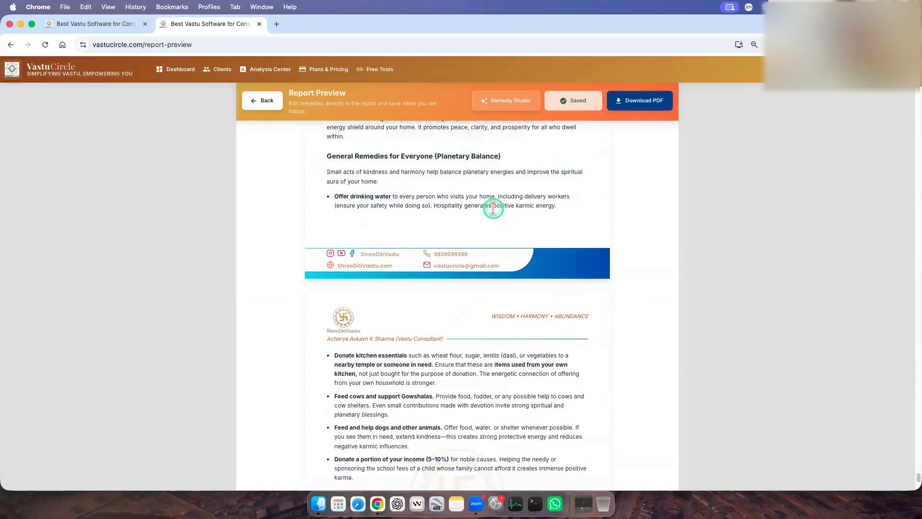
{"action": "left_click_drag", "start_coordinate": [337, 206], "coordinate": [434, 207]}
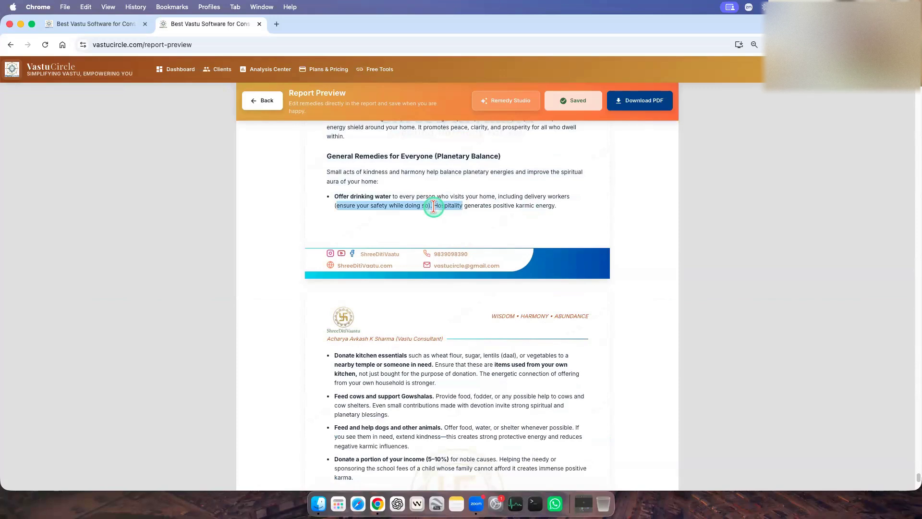
{"action": "left_click", "coordinate": [376, 206]}
{"action": "left_click_drag", "start_coordinate": [338, 206], "coordinate": [434, 206]}
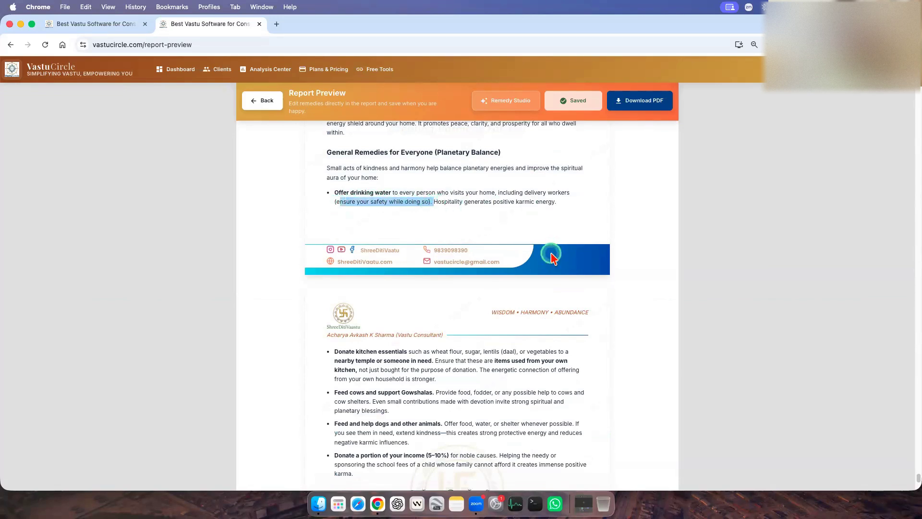
{"action": "scroll", "coordinate": [553, 259], "scroll_direction": "down", "scroll_amount": 3}
{"action": "triple_click", "coordinate": [404, 273]}
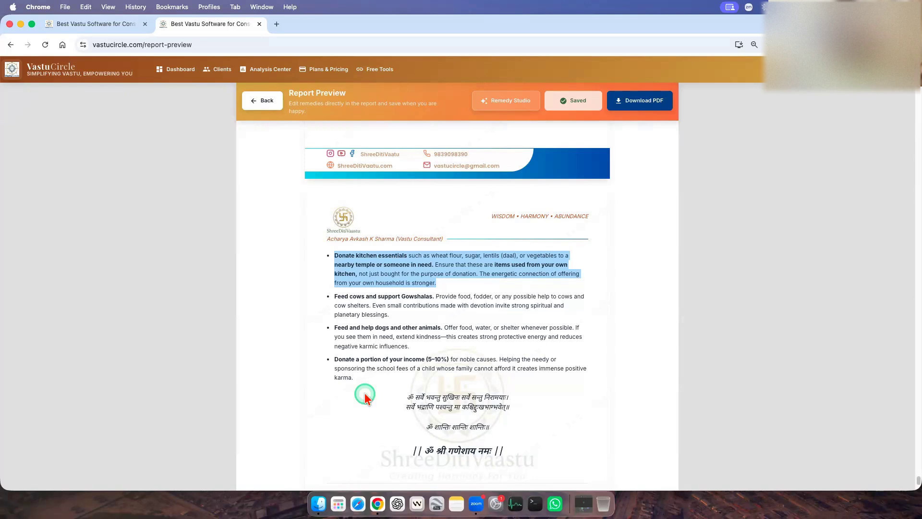
{"action": "scroll", "coordinate": [386, 394], "scroll_direction": "up", "scroll_amount": 1}
{"action": "scroll", "coordinate": [406, 382], "scroll_direction": "up", "scroll_amount": 3}
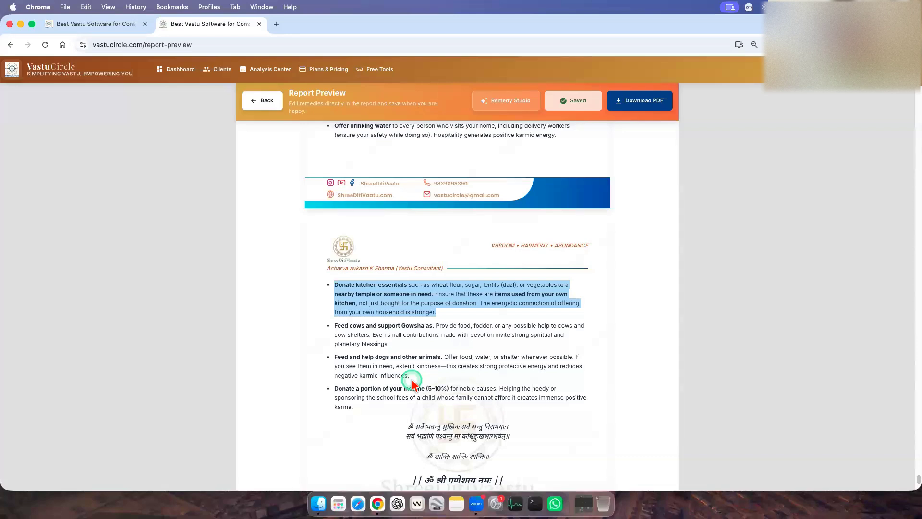
Export the report as a PDF with all pages, check them in the print preview, and save the file in the demo folder.
{"action": "left_click", "coordinate": [652, 107]}
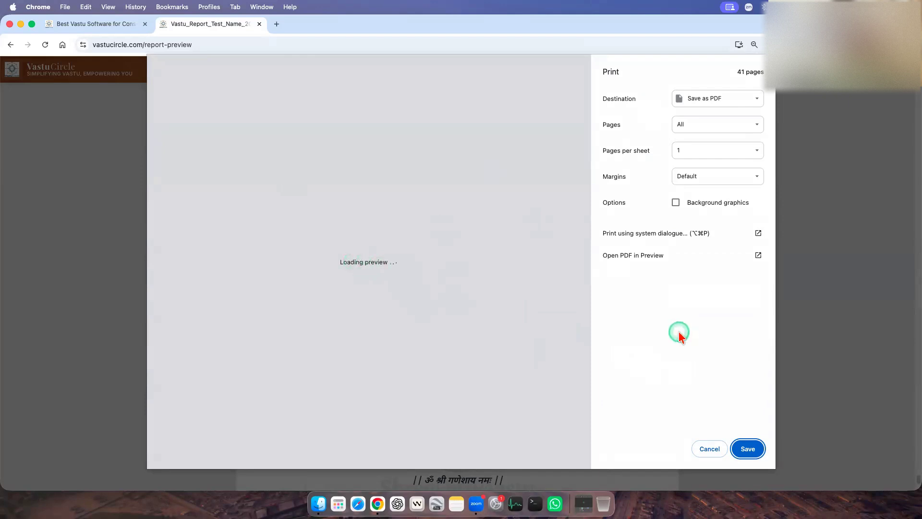
{"action": "scroll", "coordinate": [457, 355], "scroll_direction": "down", "scroll_amount": 5}
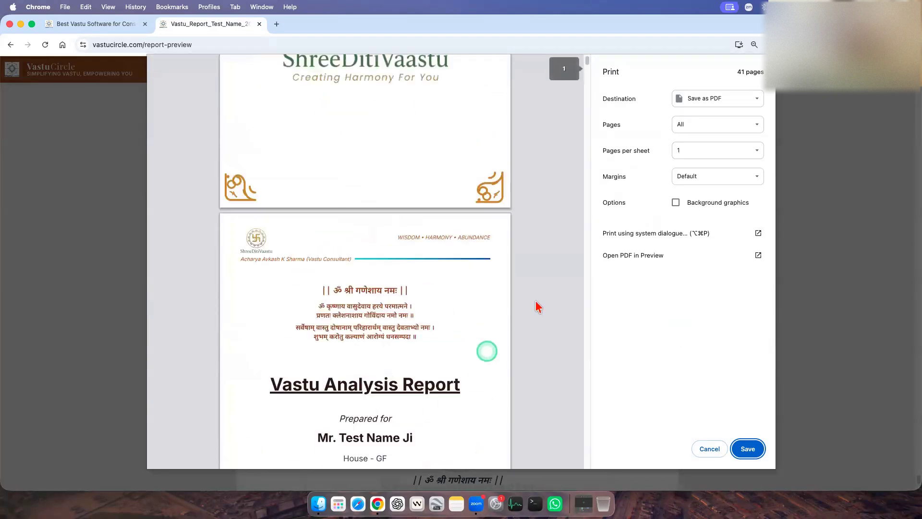
{"action": "scroll", "coordinate": [539, 278], "scroll_direction": "up", "scroll_amount": 3}
{"action": "scroll", "coordinate": [540, 278], "scroll_direction": "down", "scroll_amount": 15}
{"action": "scroll", "coordinate": [540, 278], "scroll_direction": "down", "scroll_amount": 20}
{"action": "scroll", "coordinate": [541, 279], "scroll_direction": "down", "scroll_amount": 20}
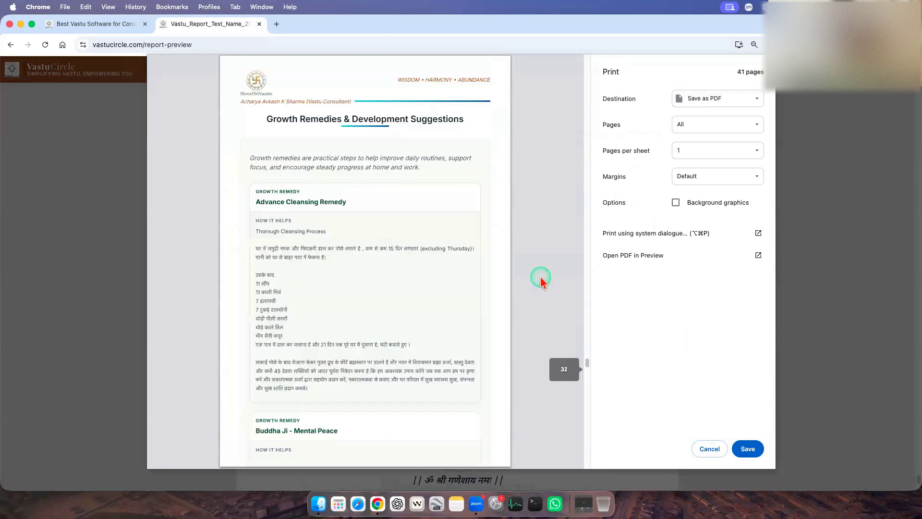
{"action": "scroll", "coordinate": [540, 277], "scroll_direction": "down", "scroll_amount": 12}
{"action": "left_click", "coordinate": [748, 448]}
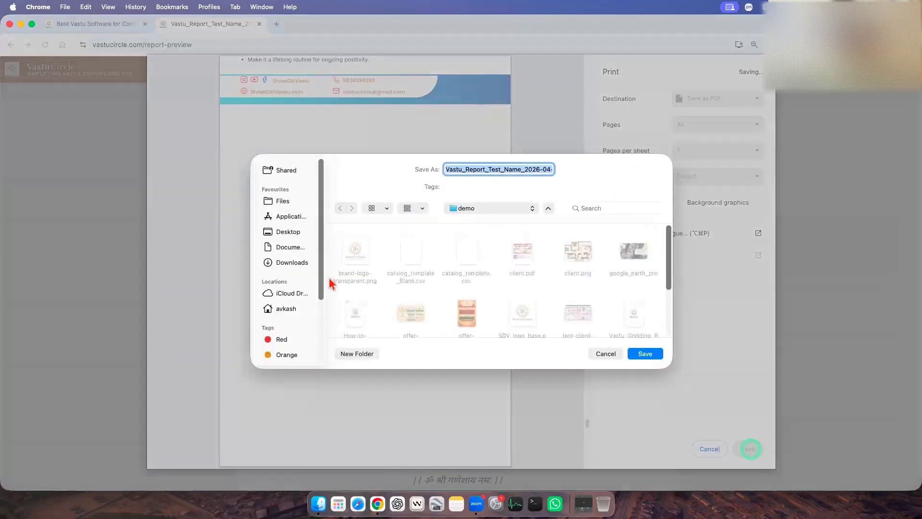
{"action": "left_click", "coordinate": [644, 353]}
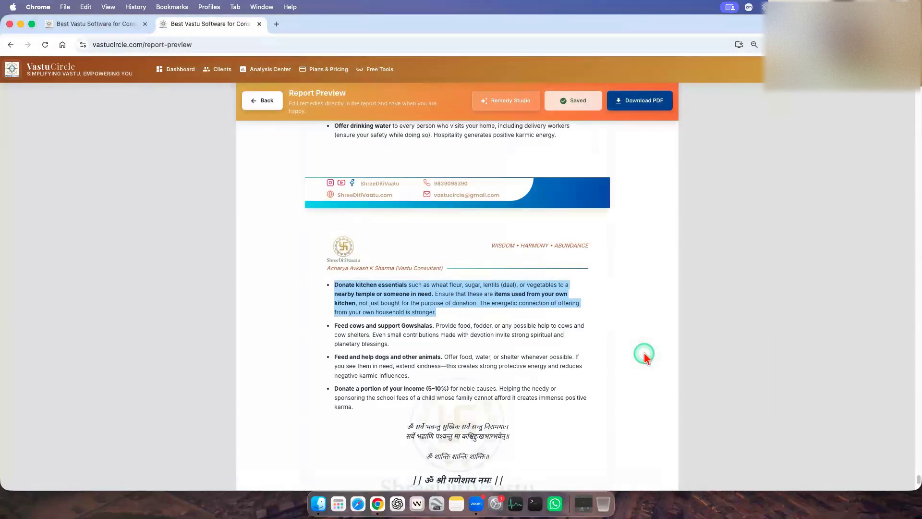